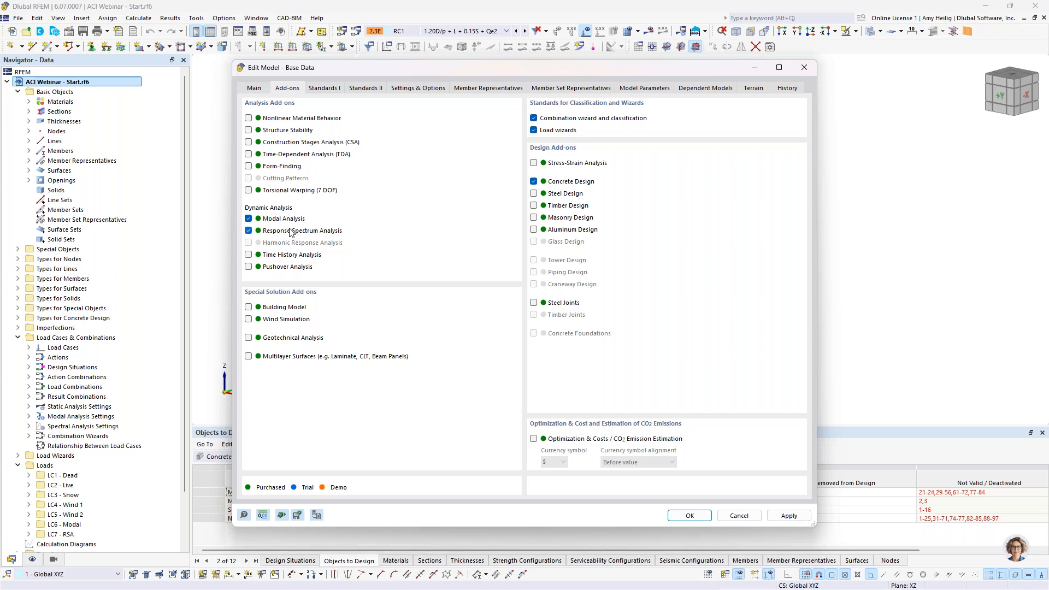
Review the standard groups for load combinations and the available concrete design standards in the model's base data, and close it without changes.
left_click(327, 89)
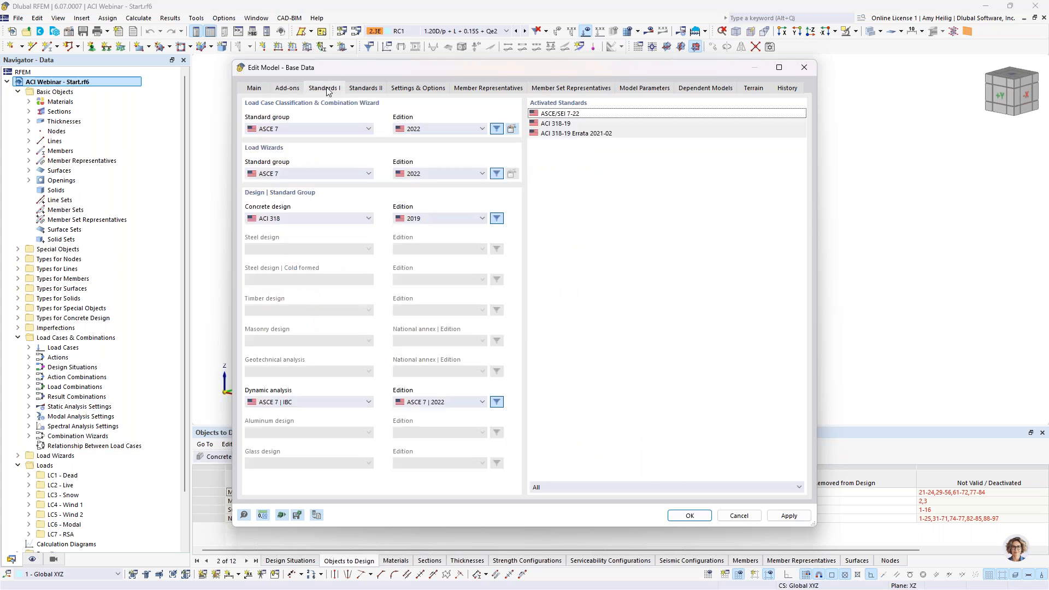
left_click(323, 129)
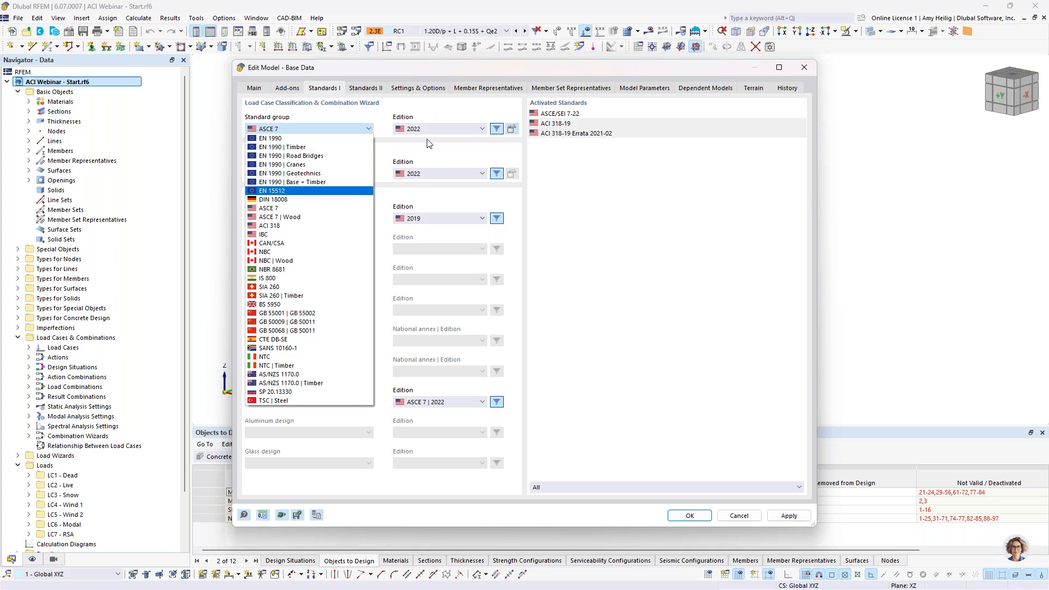
left_click(412, 134)
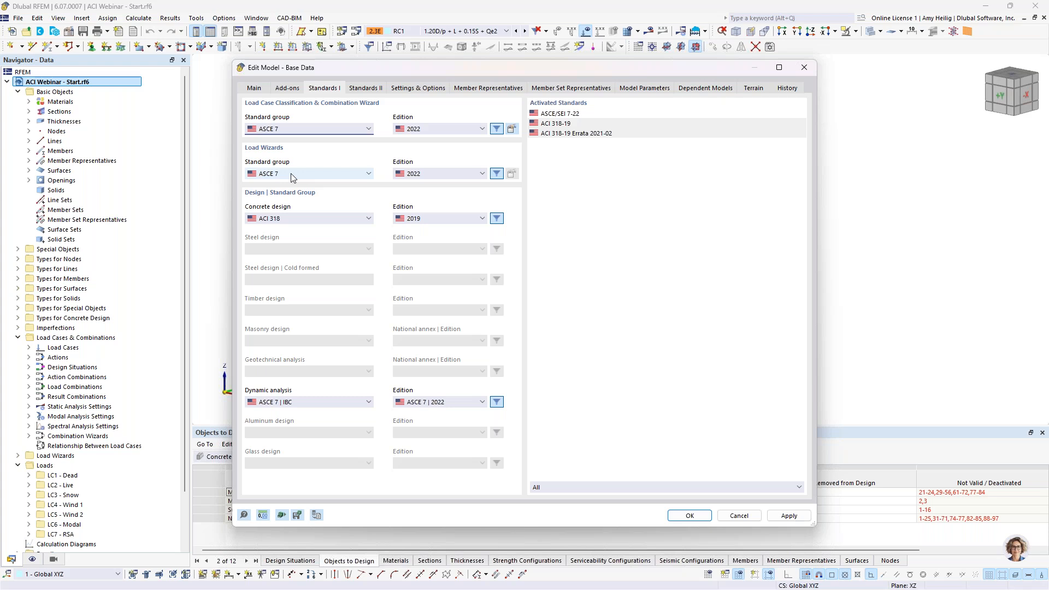
left_click(303, 218)
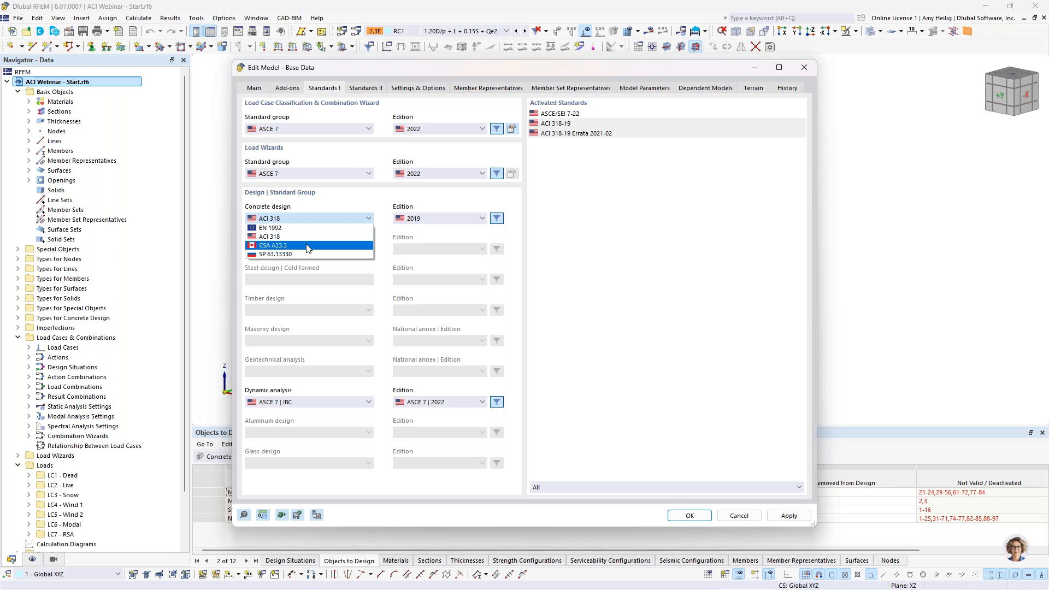
left_click(381, 300)
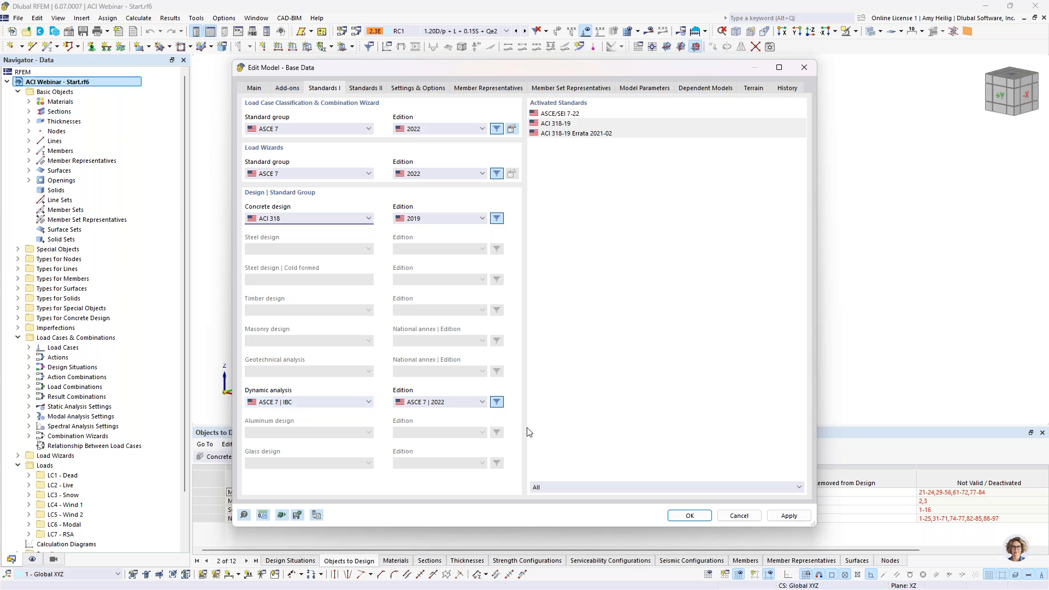
left_click(732, 517)
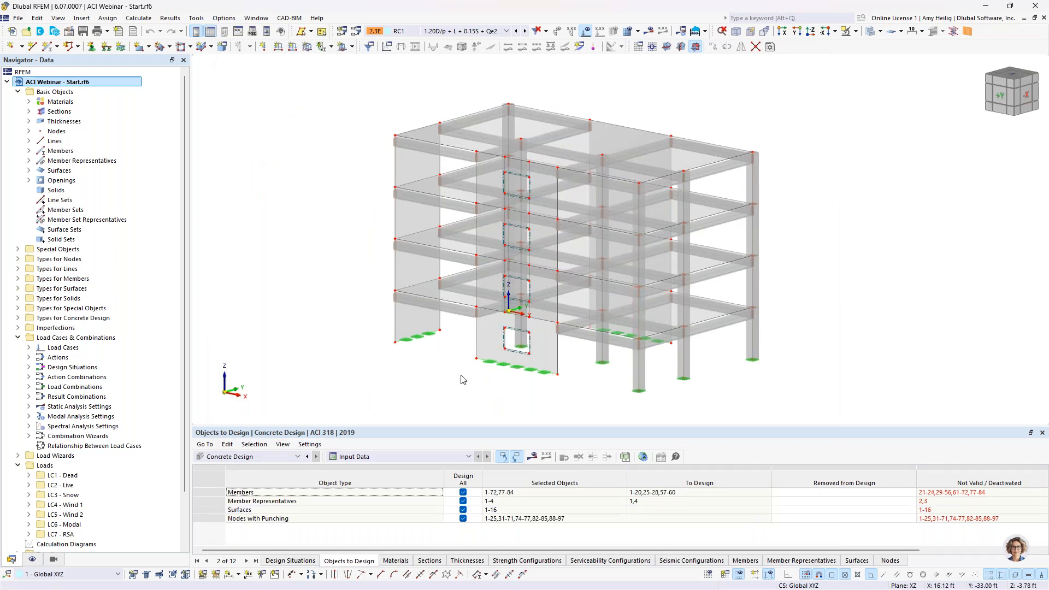
Open the 5000 psi concrete material's properties from the model's list of materials.
middle_click_drag(462, 380, 434, 364)
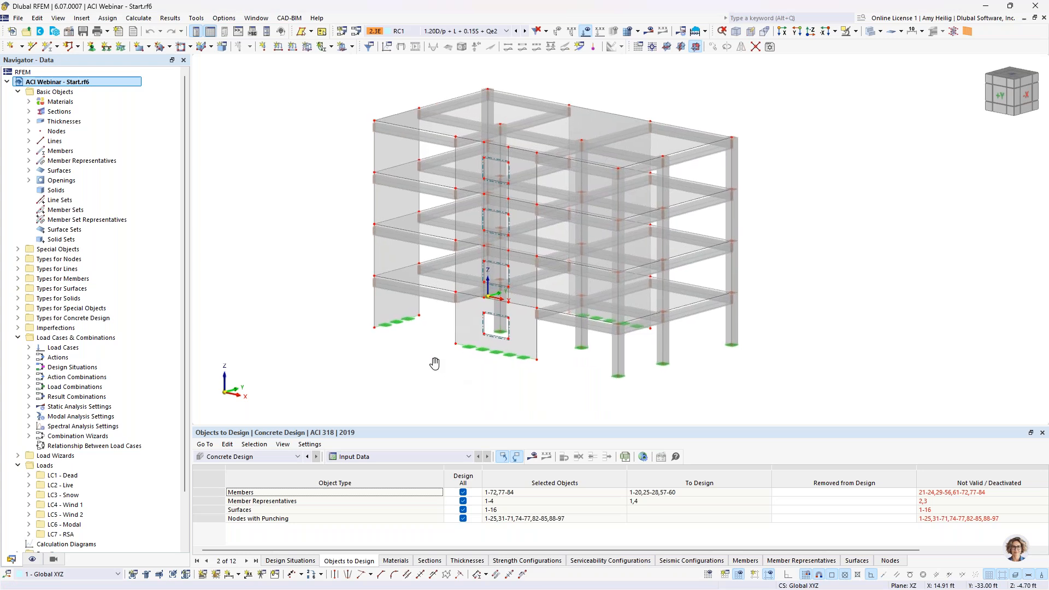
left_click(27, 103)
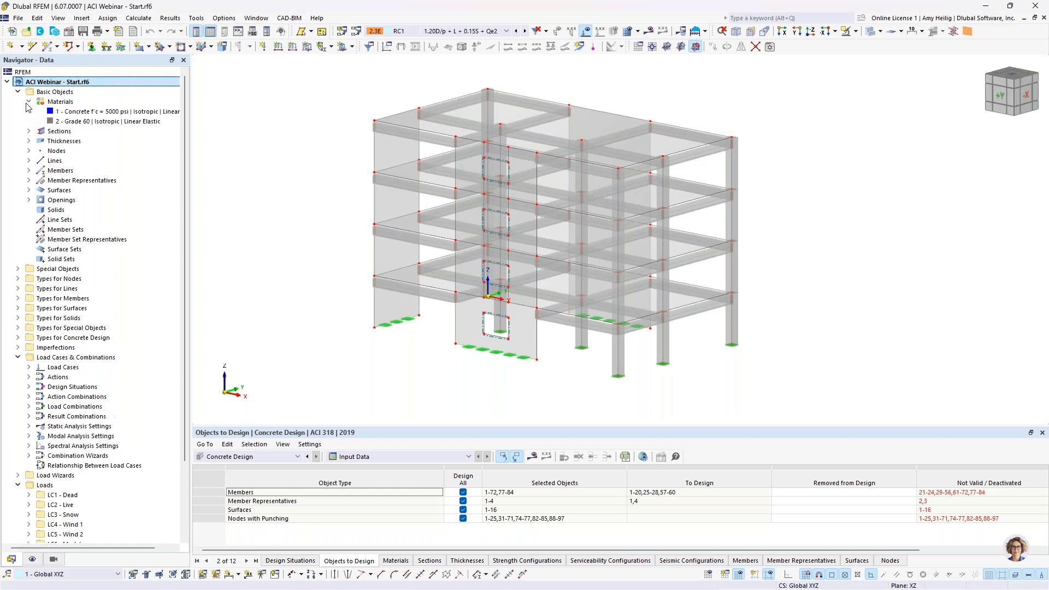
left_click(66, 113)
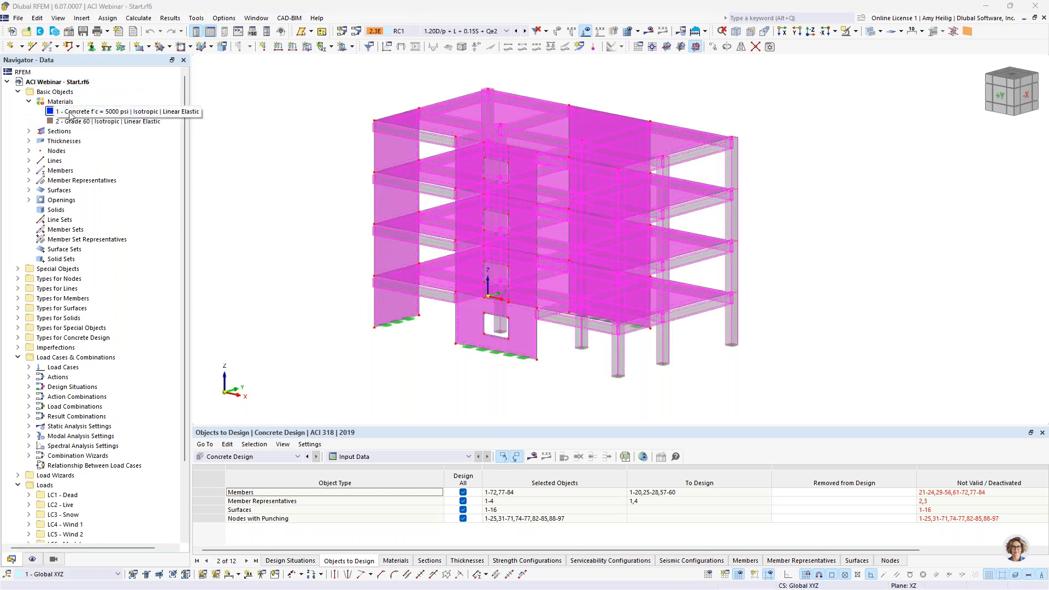
double_click(70, 115)
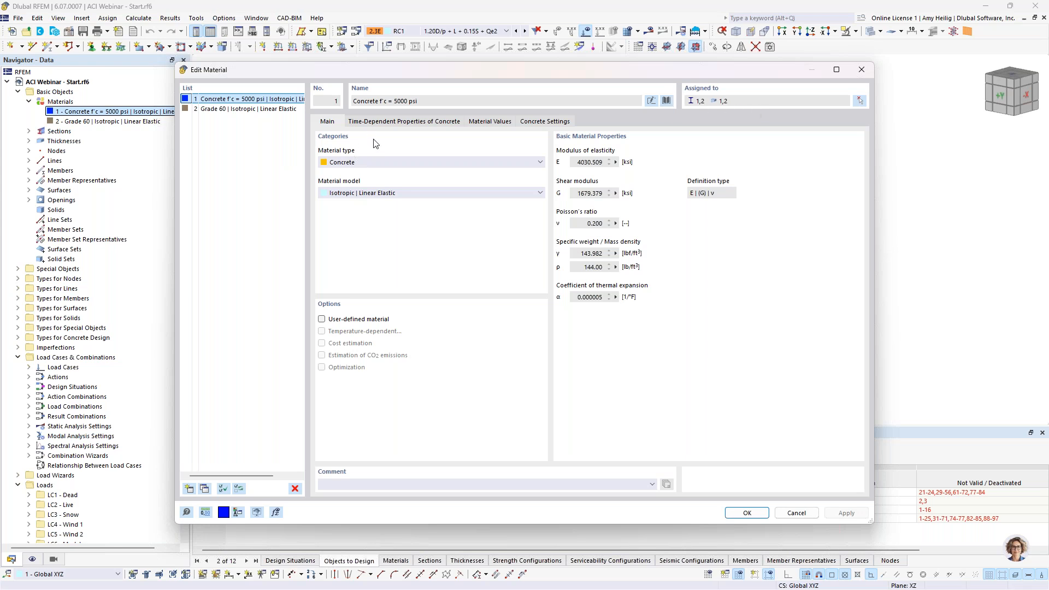
Try creep and shrinkage in the concrete's time-dependent properties, clear both options, and close the material without changes.
left_click(382, 122)
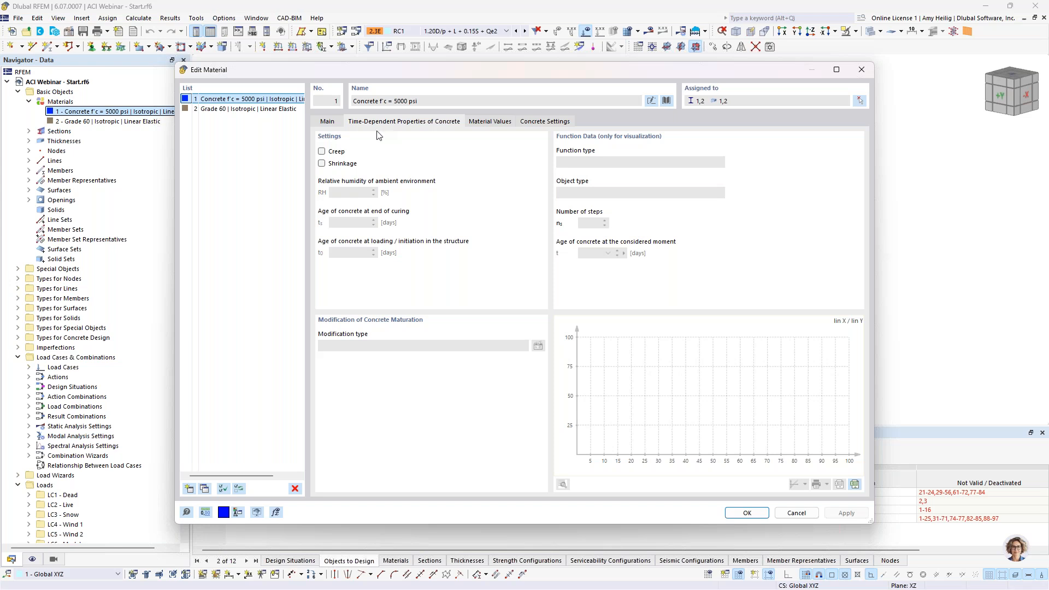
left_click(322, 164)
left_click(321, 164)
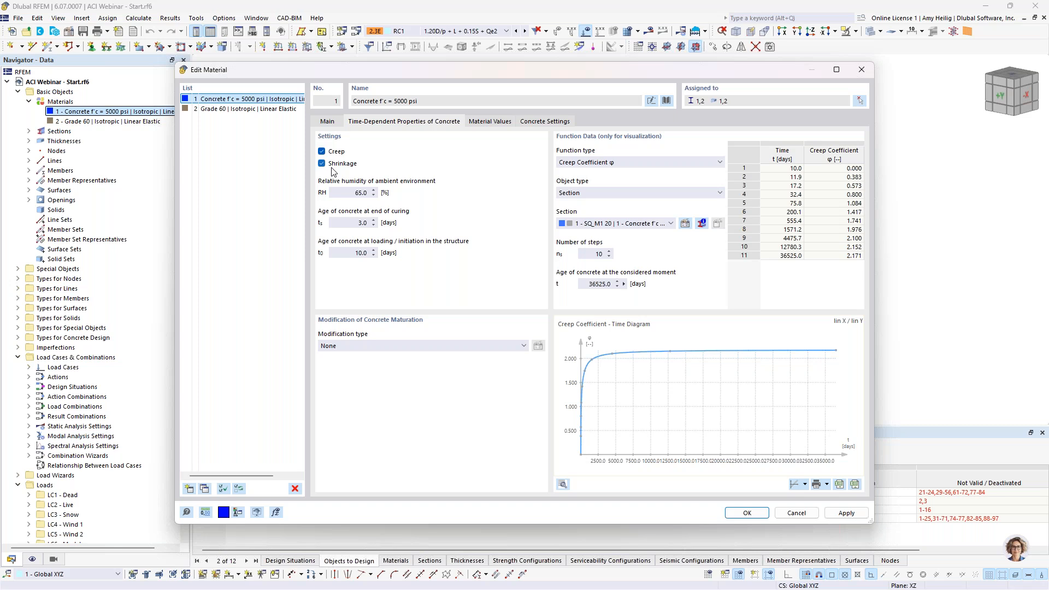
left_click(322, 164)
left_click(322, 151)
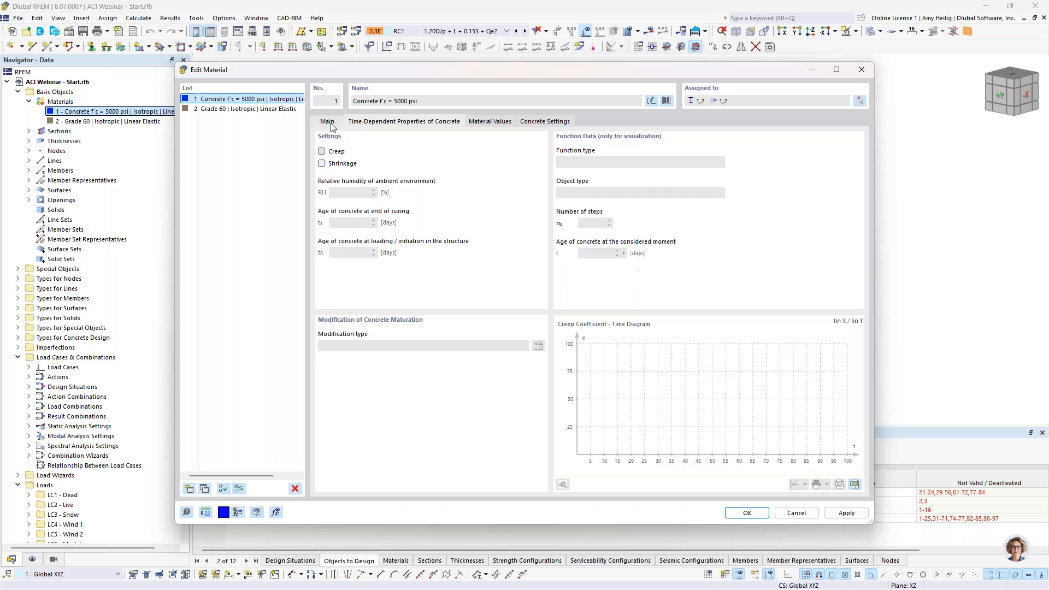
left_click(331, 125)
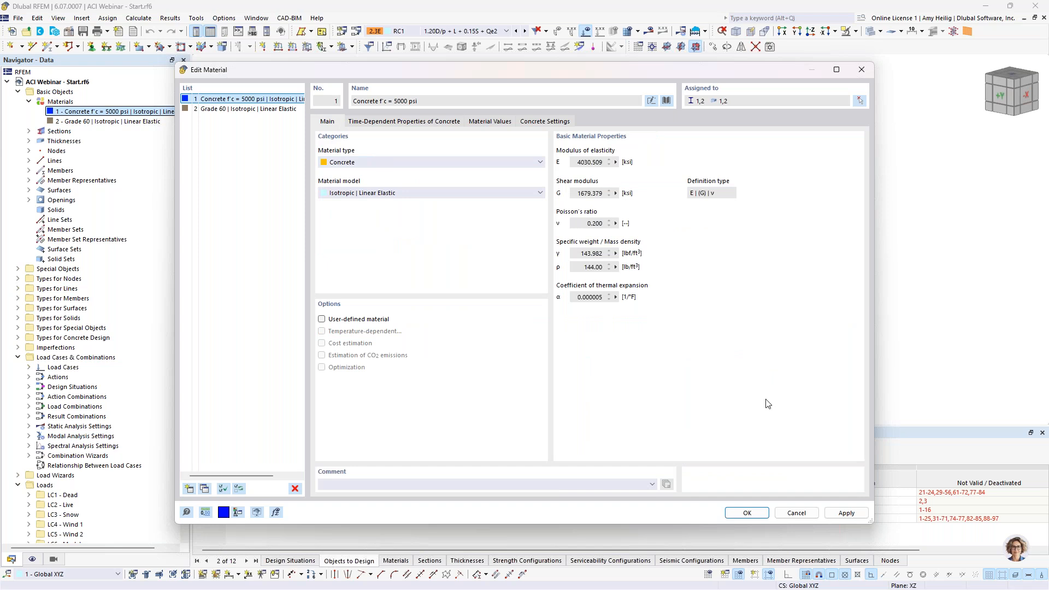
left_click(806, 514)
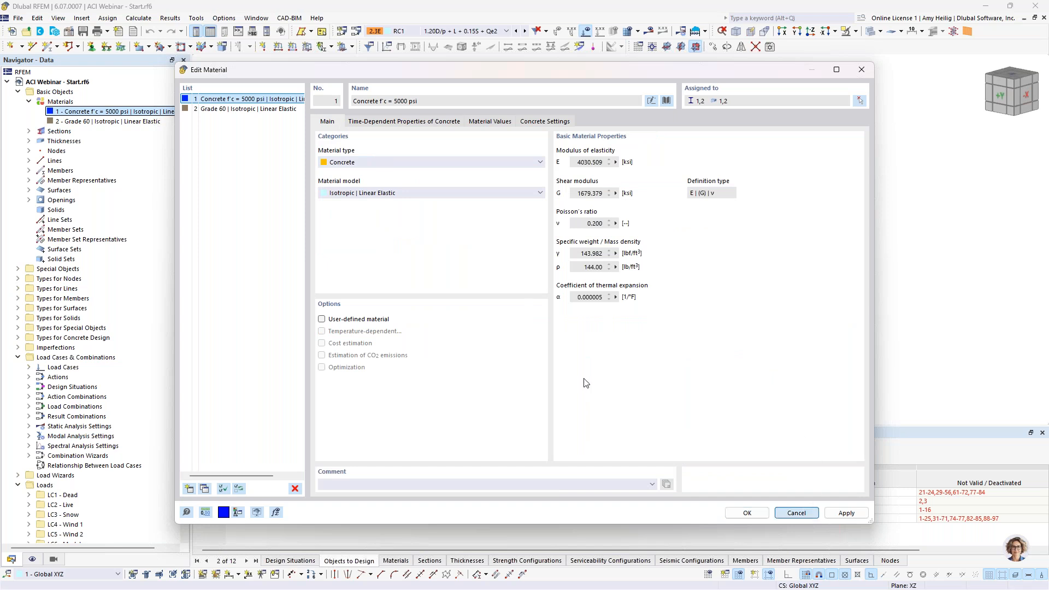
Highlight the members using section SQ_M1 20 and those using R_M1 10/20 in the model, and clear the selection.
left_click(29, 131)
left_click(61, 142)
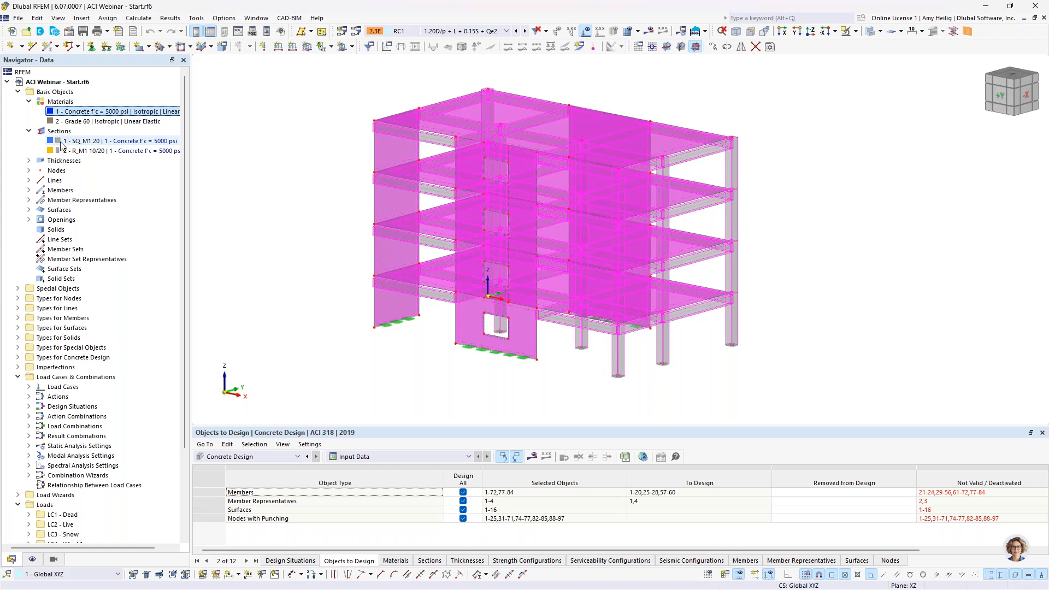
middle_click_drag(304, 229, 355, 238)
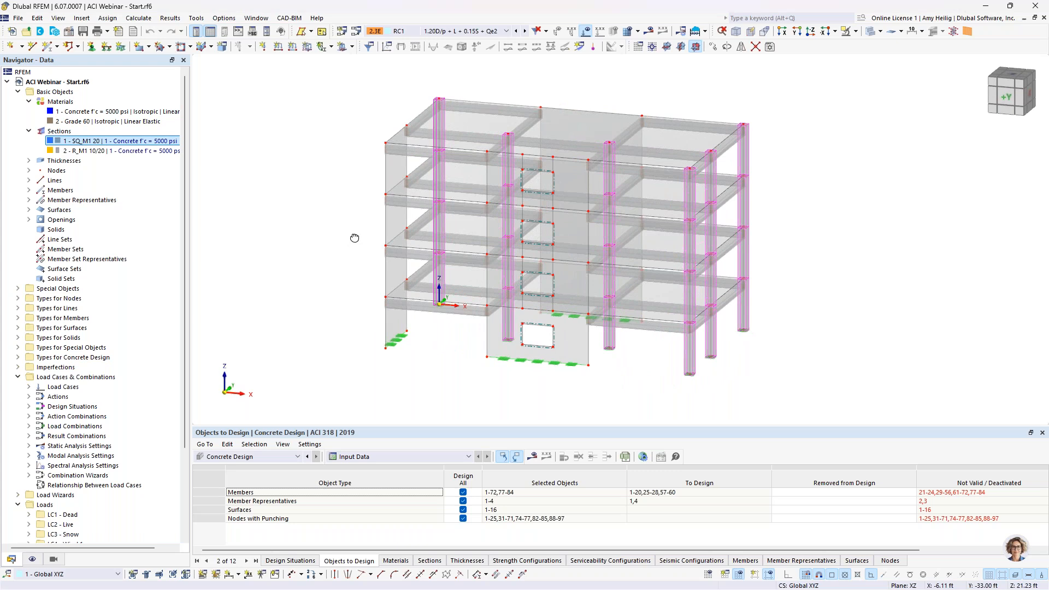
left_click(85, 152)
middle_click_drag(918, 251, 842, 244, "ctrl")
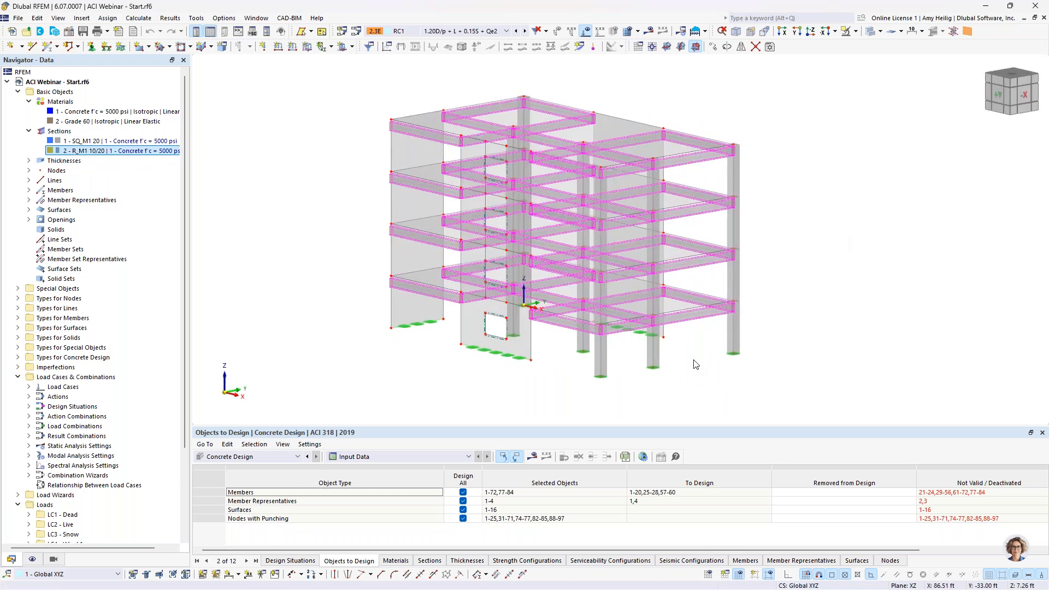
left_click(709, 346)
Inspect the member type options and rib flange dimensions of the lowest-floor edge beam, member 60, and close it without changes.
scroll(705, 339, "up", 5)
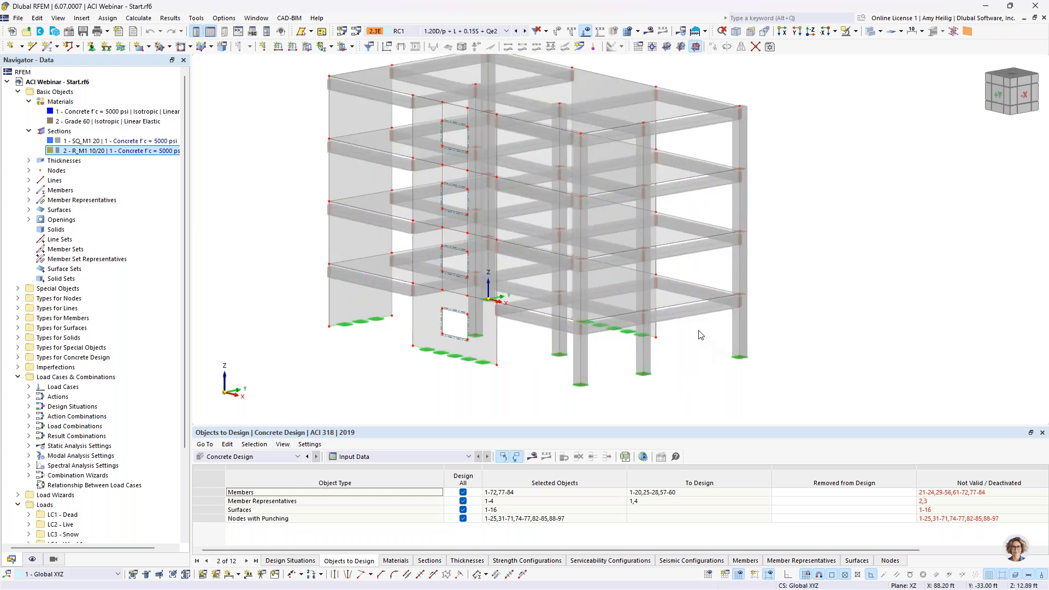
double_click(690, 280)
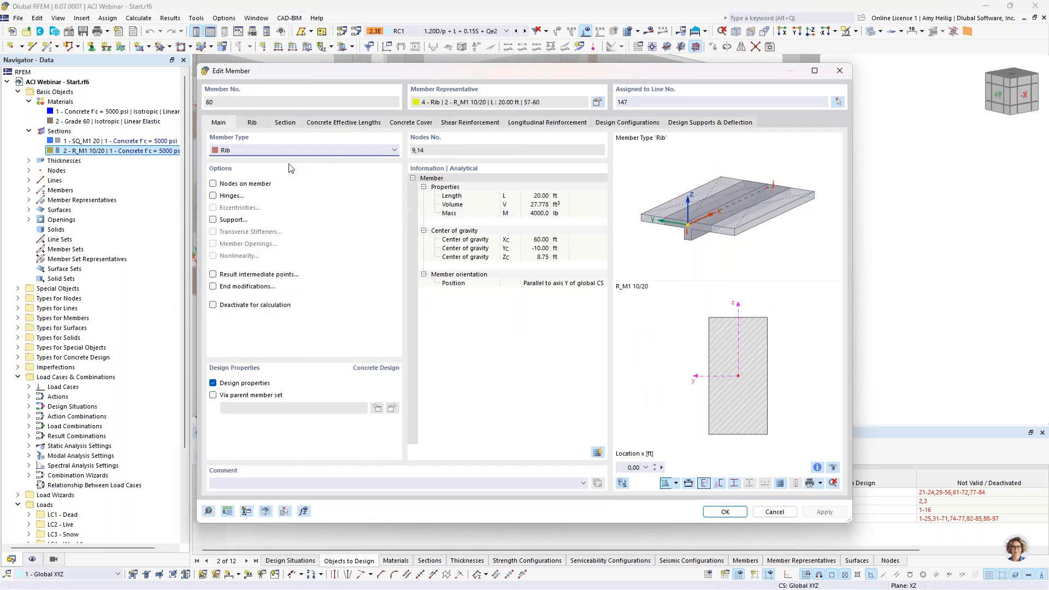
left_click(282, 152)
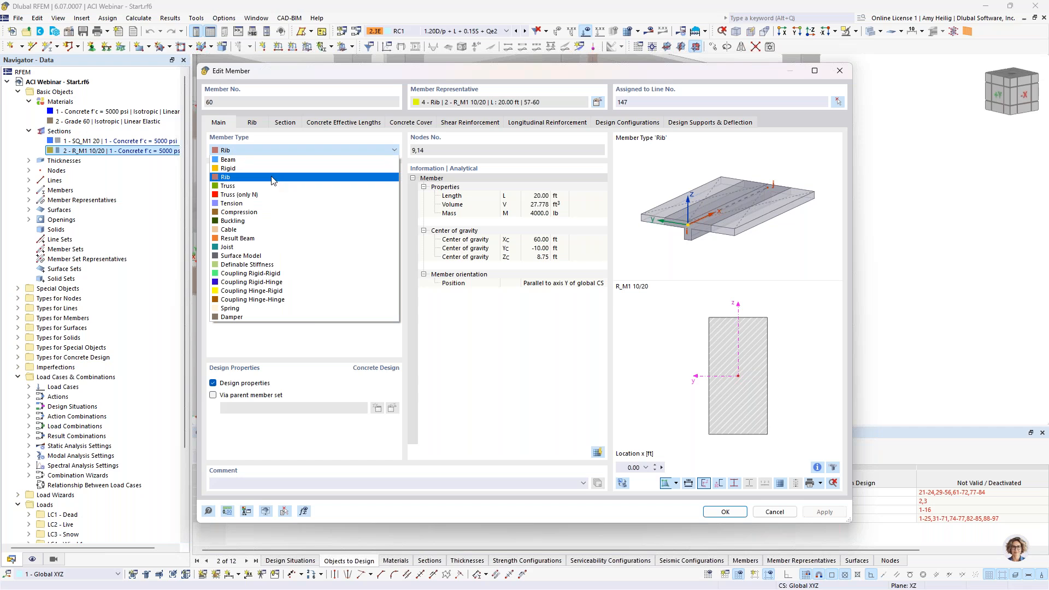
left_click(256, 125)
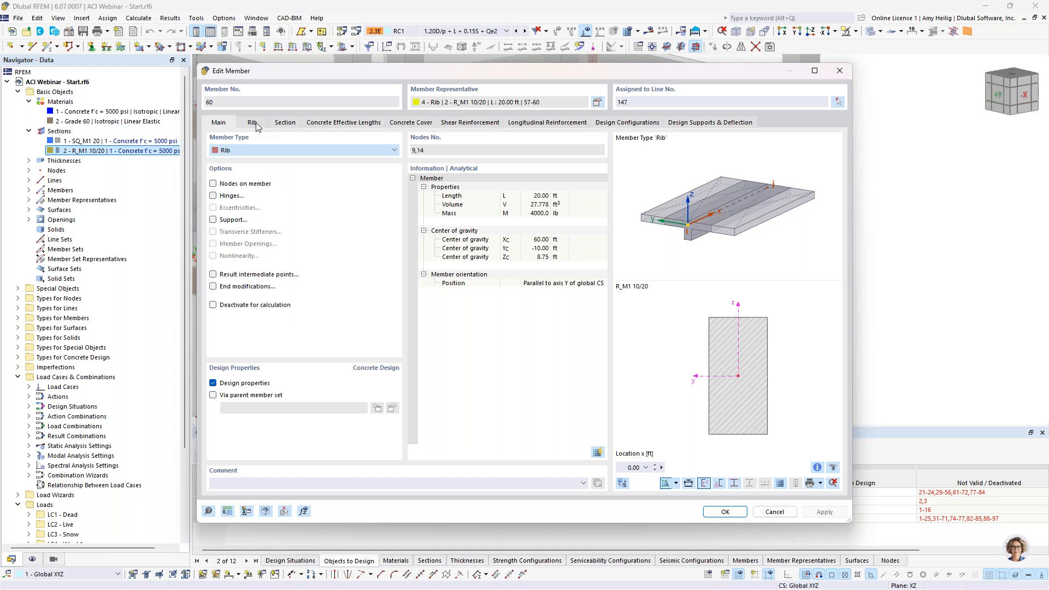
left_click(256, 125)
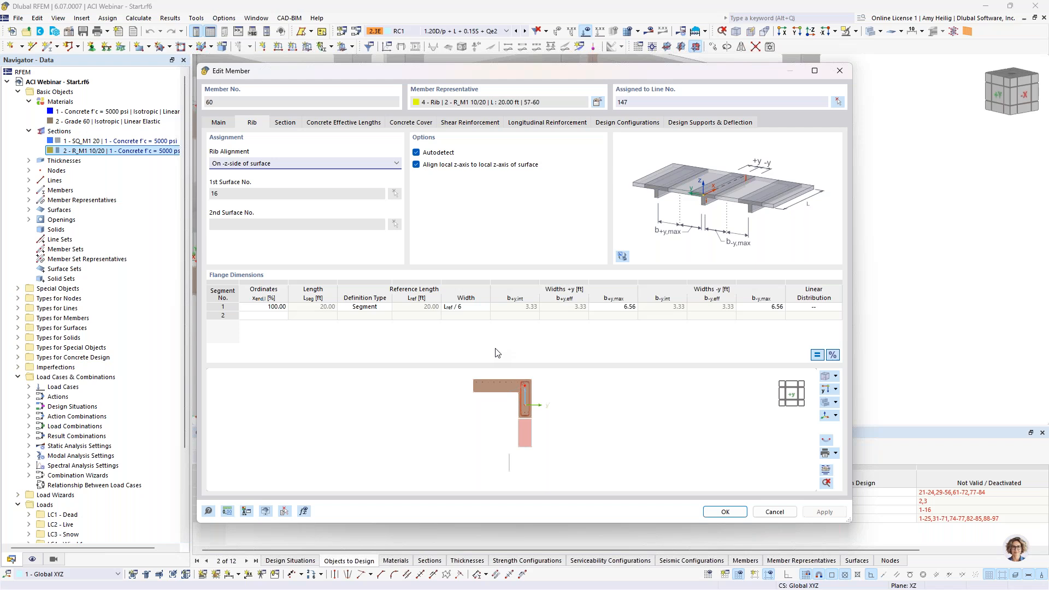
scroll(535, 391, "up", 3)
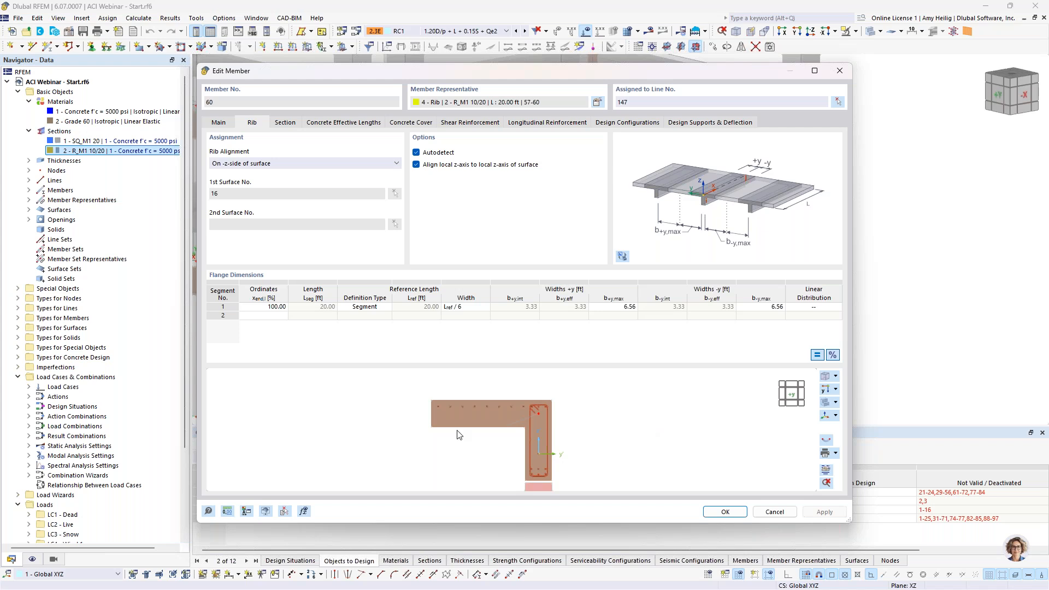
middle_click_drag(457, 431, 458, 417)
left_click(217, 123)
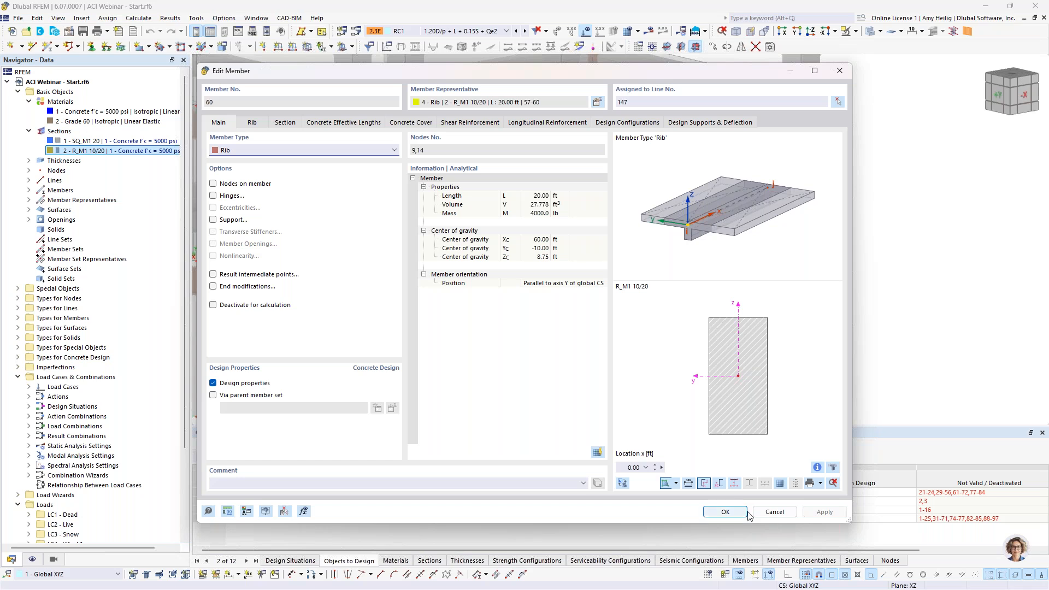
left_click(774, 512)
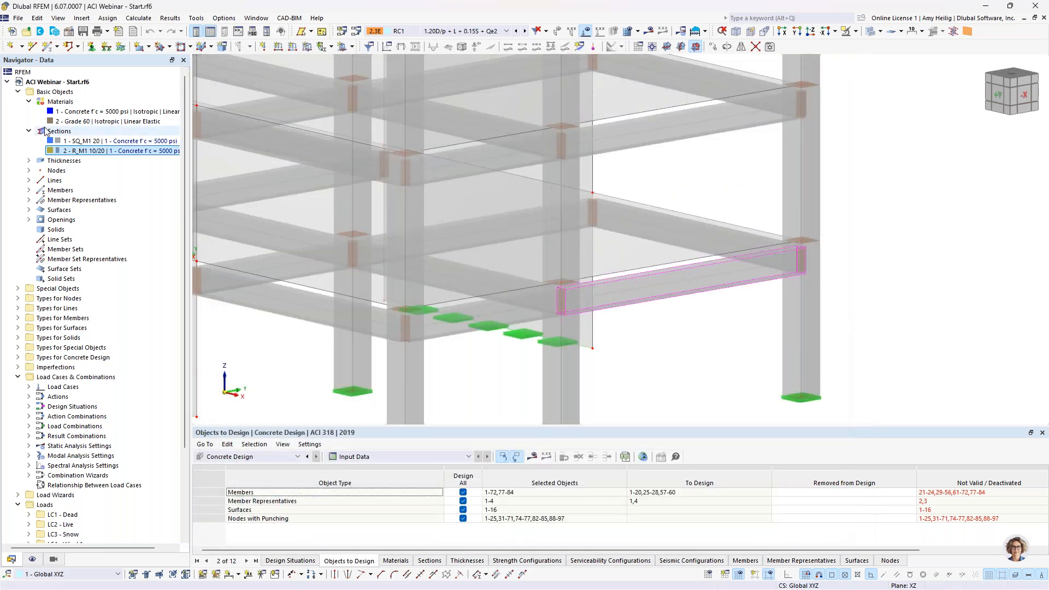
Highlight the surfaces assigned to thickness 1 and to thickness 2 in the model, and clear the selection.
double_click(46, 132)
left_click(29, 141)
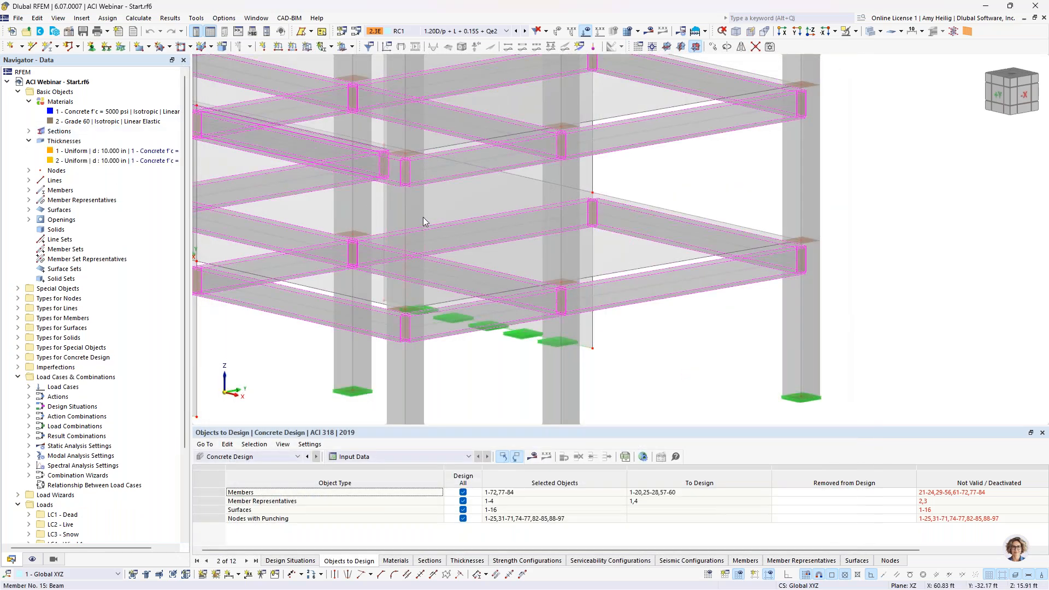
scroll(423, 217, "down", 5)
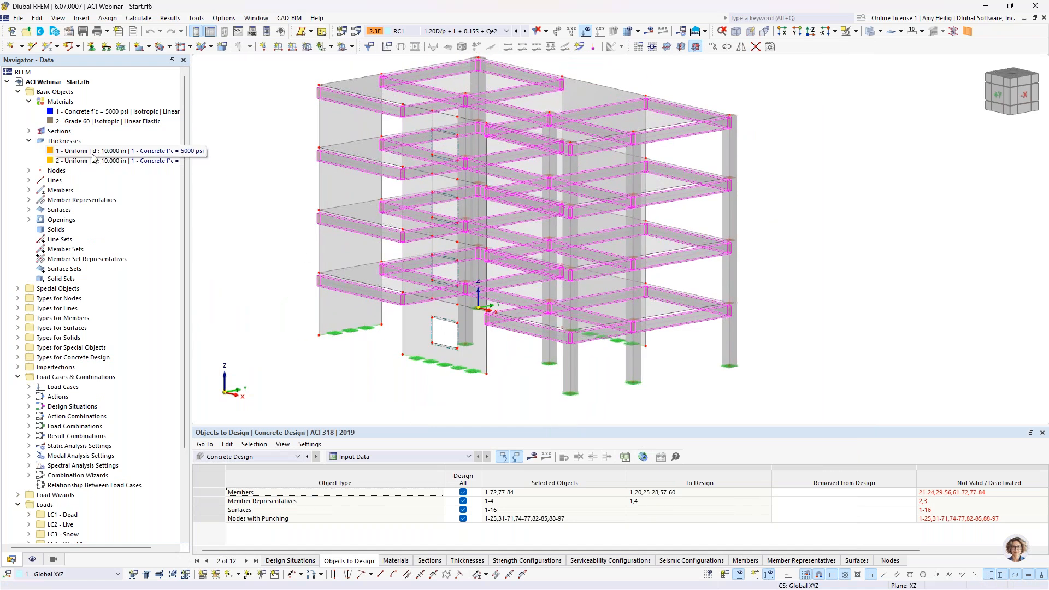
left_click(77, 152)
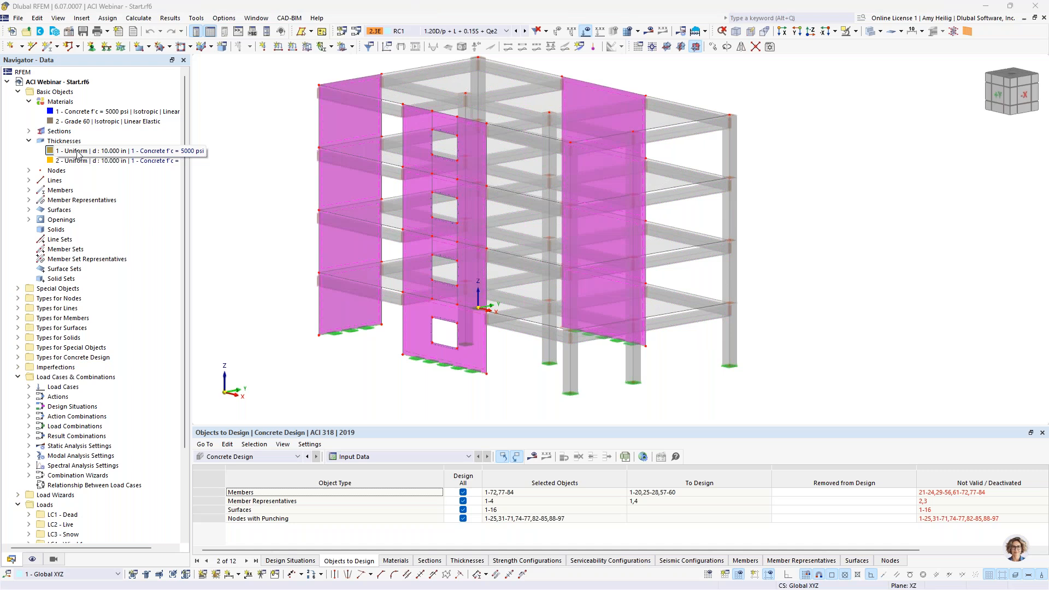
left_click(68, 162)
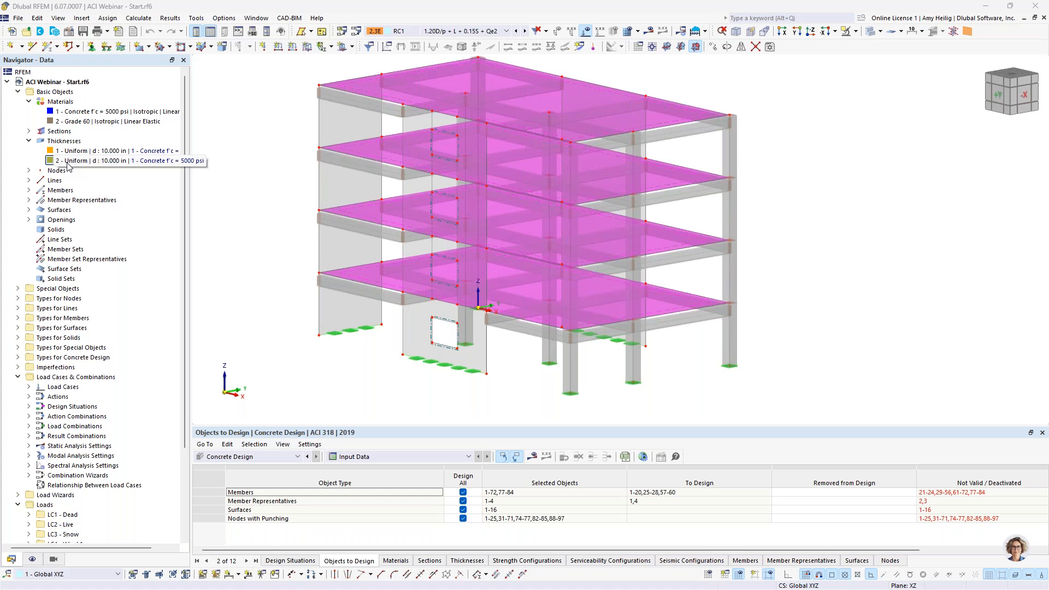
left_click(445, 383)
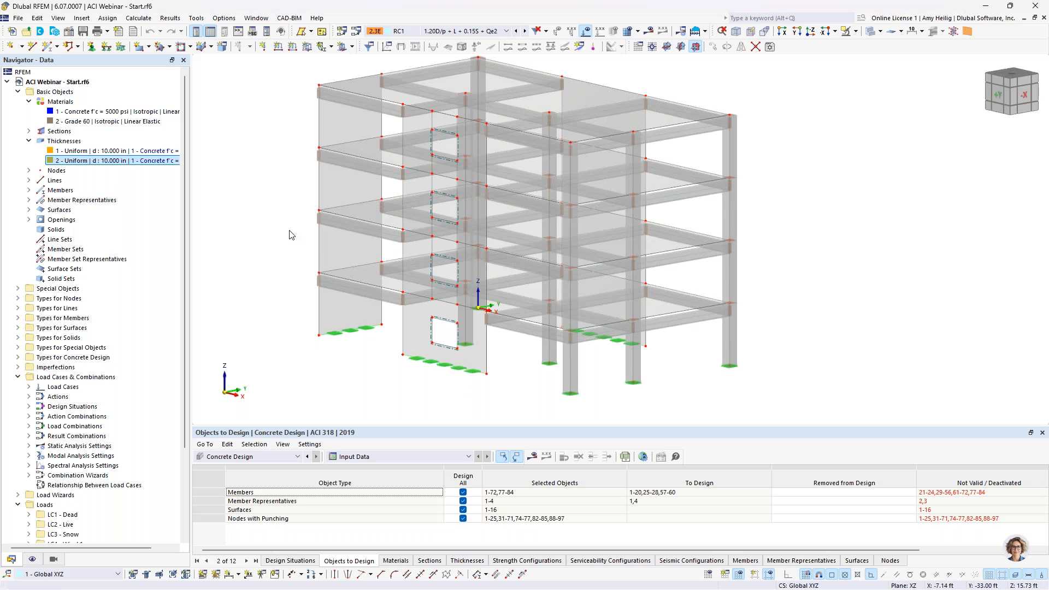
Review the result combinations and the load cases, including the Dead load case settings, and close them without changes.
middle_click_drag(290, 235, 316, 247)
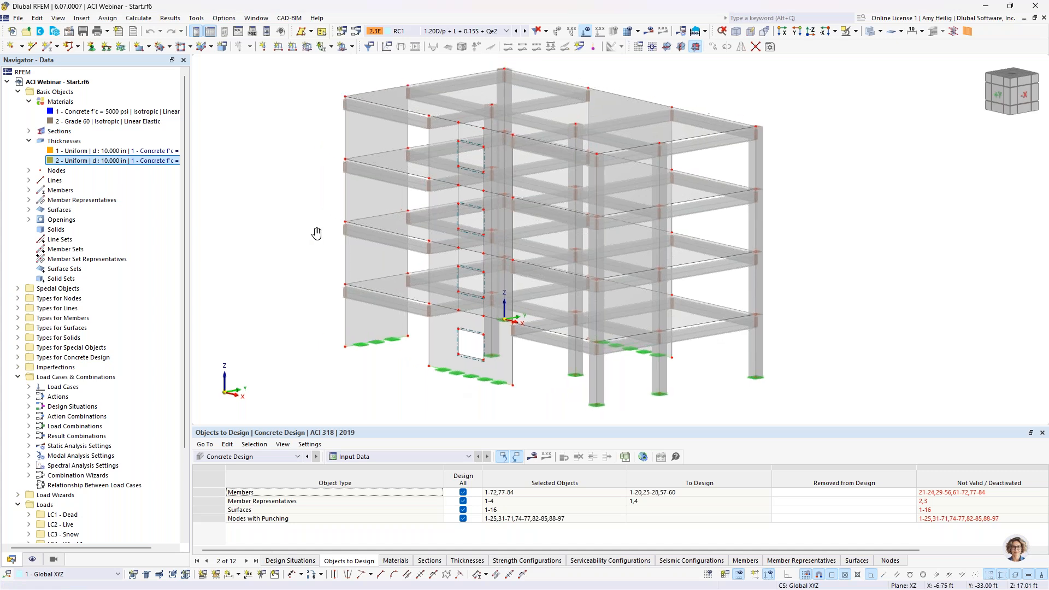
left_click(343, 47)
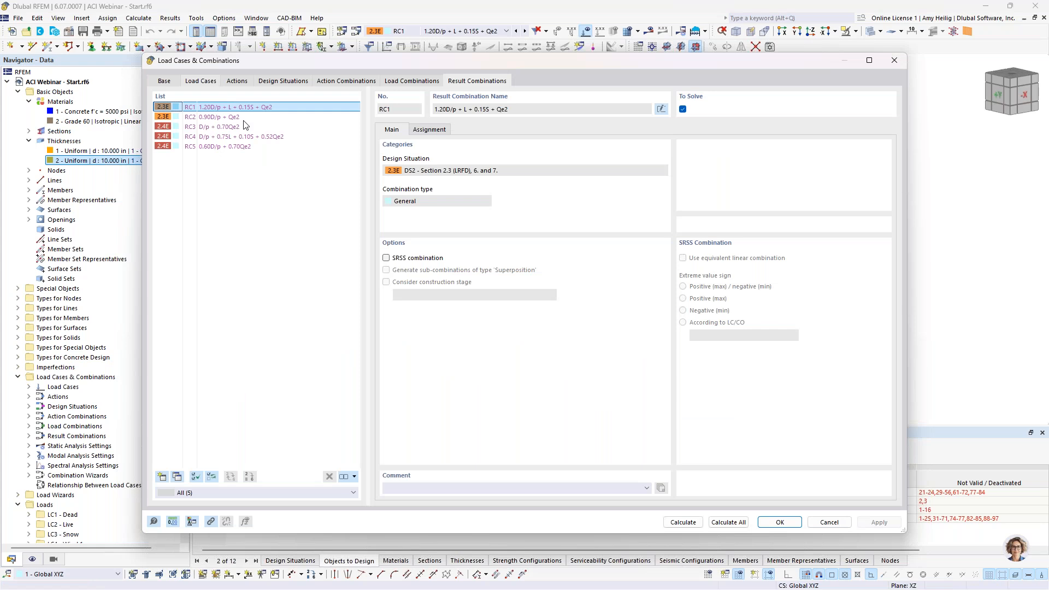
left_click(201, 81)
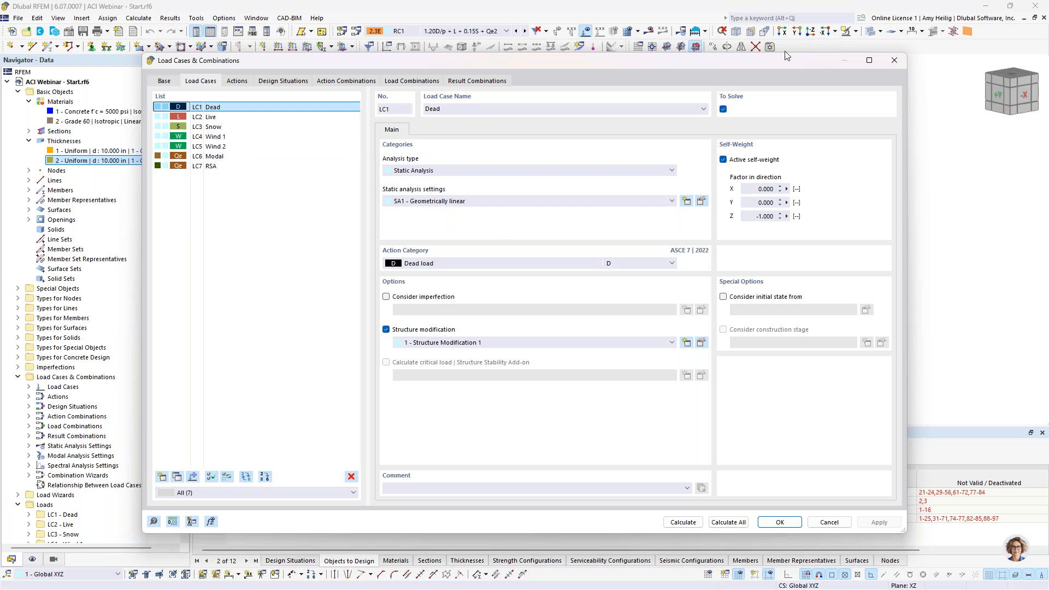
left_click(826, 523)
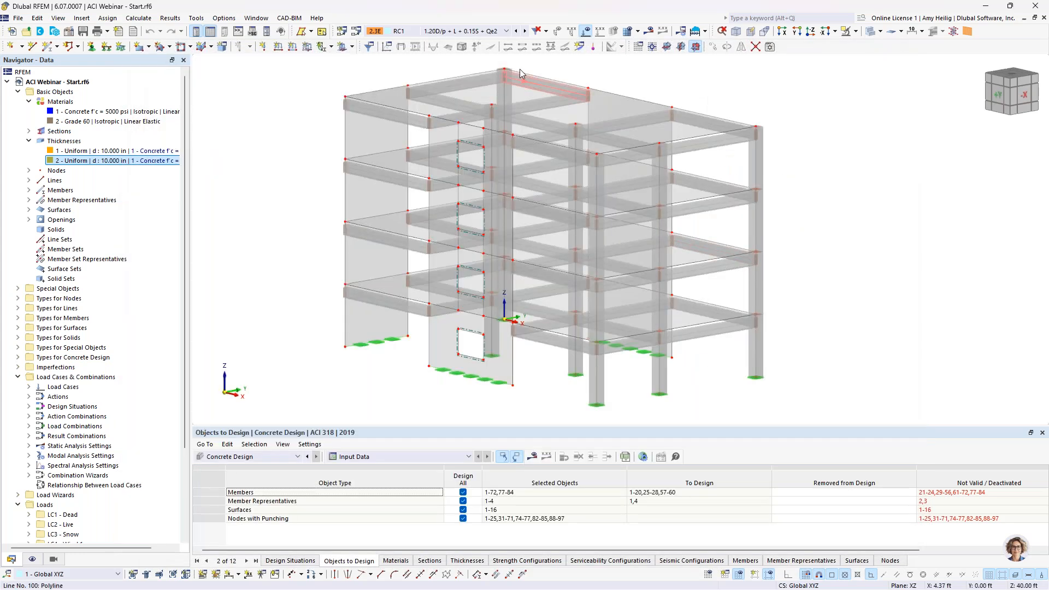
Display the Dead load case's loads on the model and look over the available free load types.
left_click(494, 34)
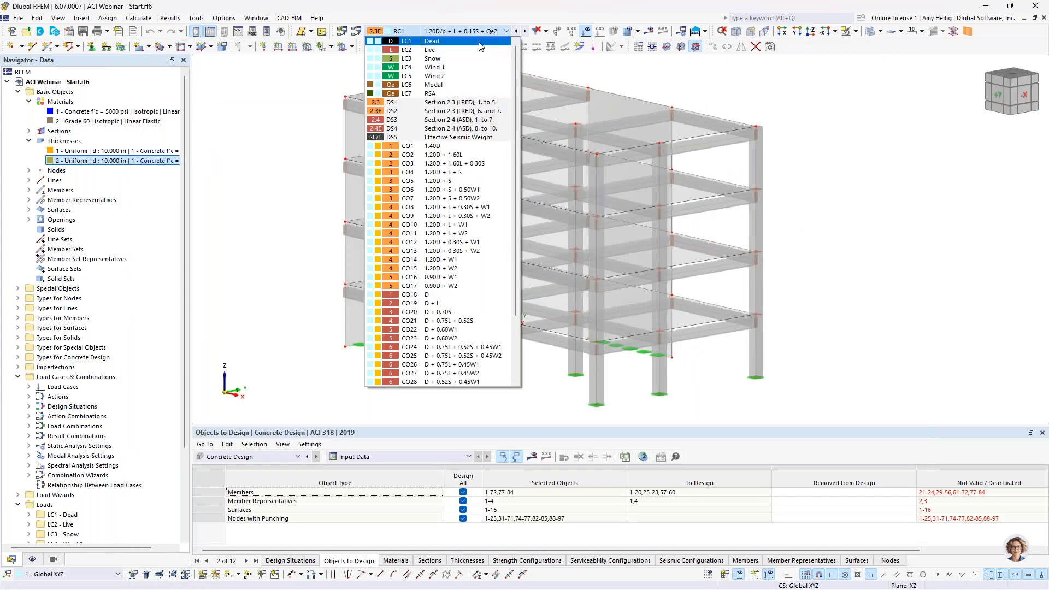
left_click(480, 46)
scroll(542, 93, "down", 1)
middle_click_drag(533, 107, 519, 156)
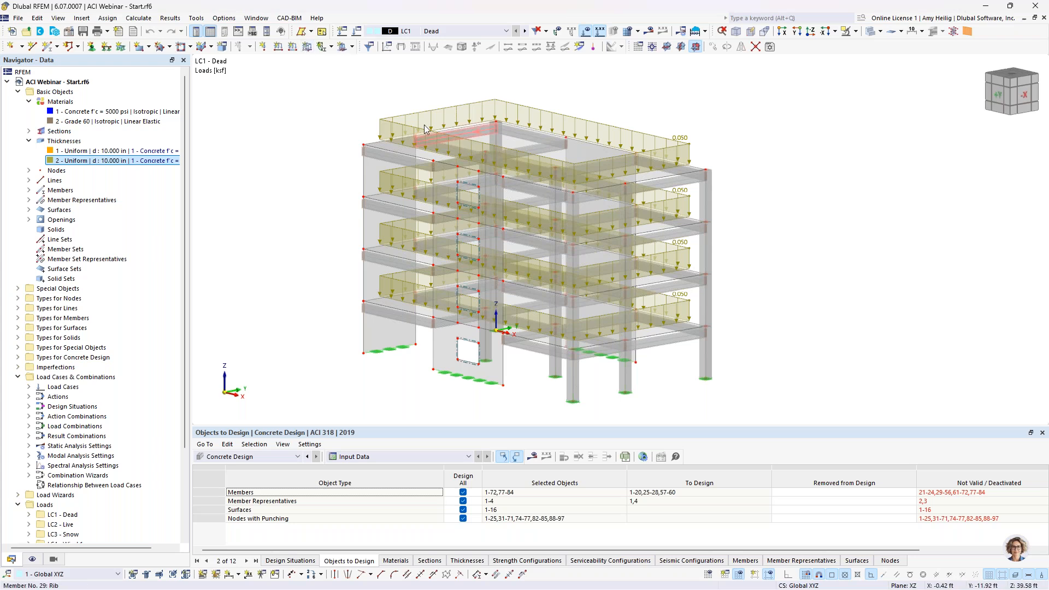
left_click(352, 47)
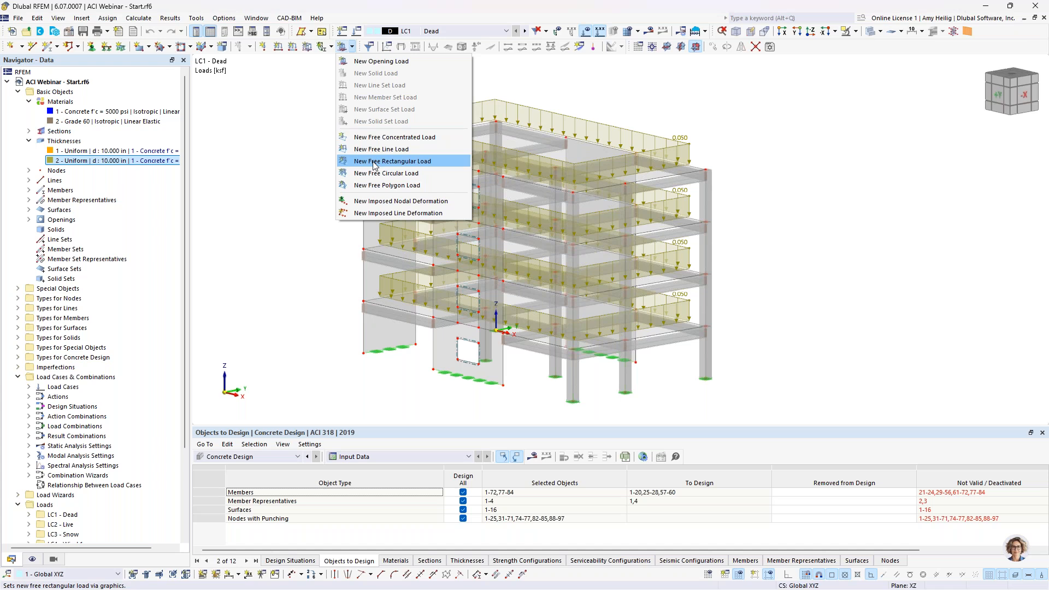
left_click(294, 183)
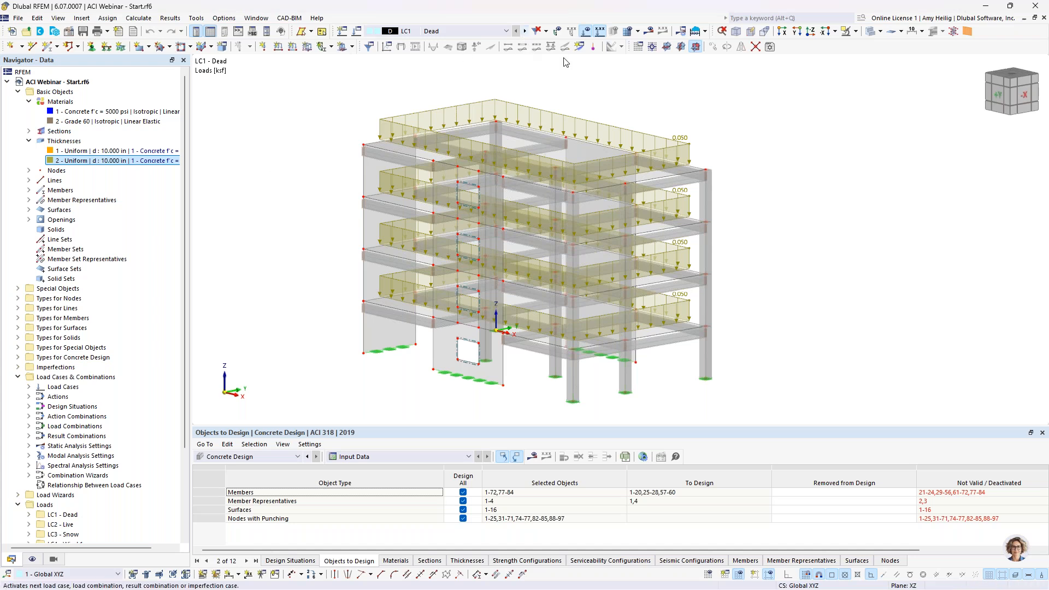
Display the Live load case's loads on the model, followed by those of the Snow load case.
left_click(526, 32)
middle_click_drag(731, 128, 713, 150)
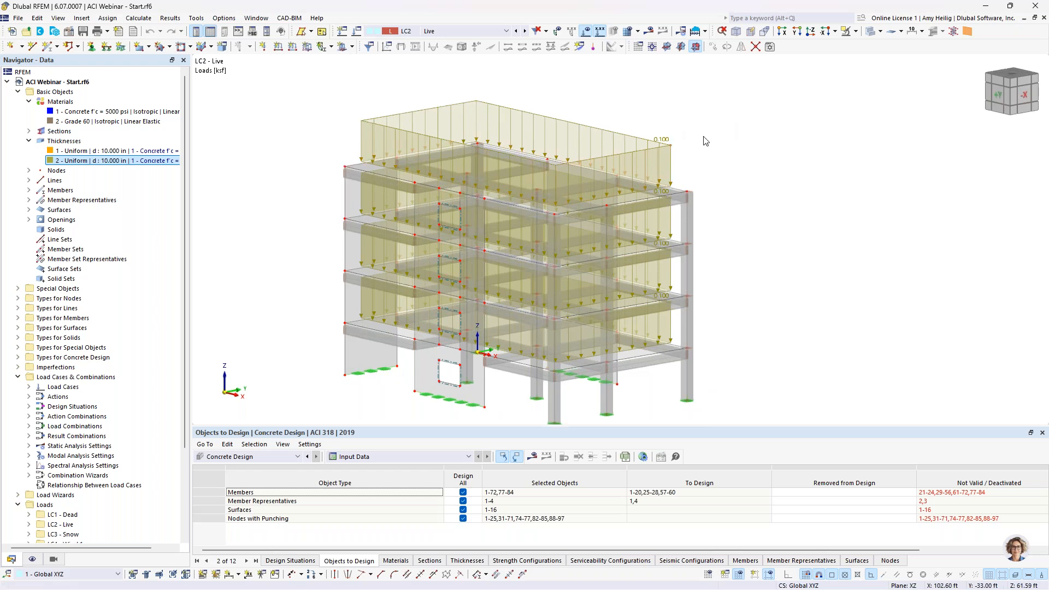
left_click(525, 32)
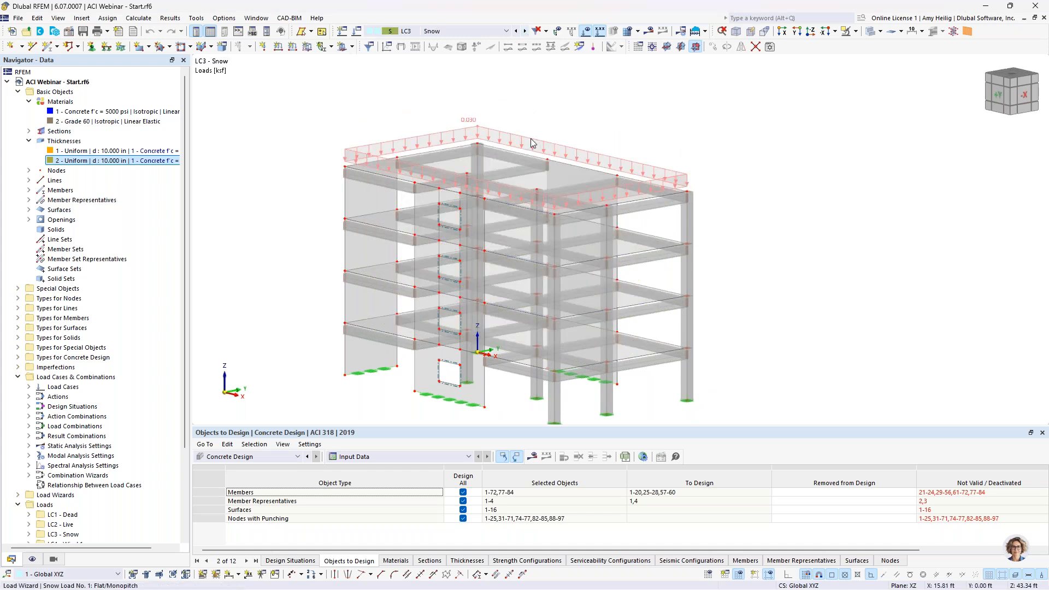
Review the Flat/Monopitch snow load wizard's roof definition, parameters and generated results, and close it without changes.
left_click(28, 141)
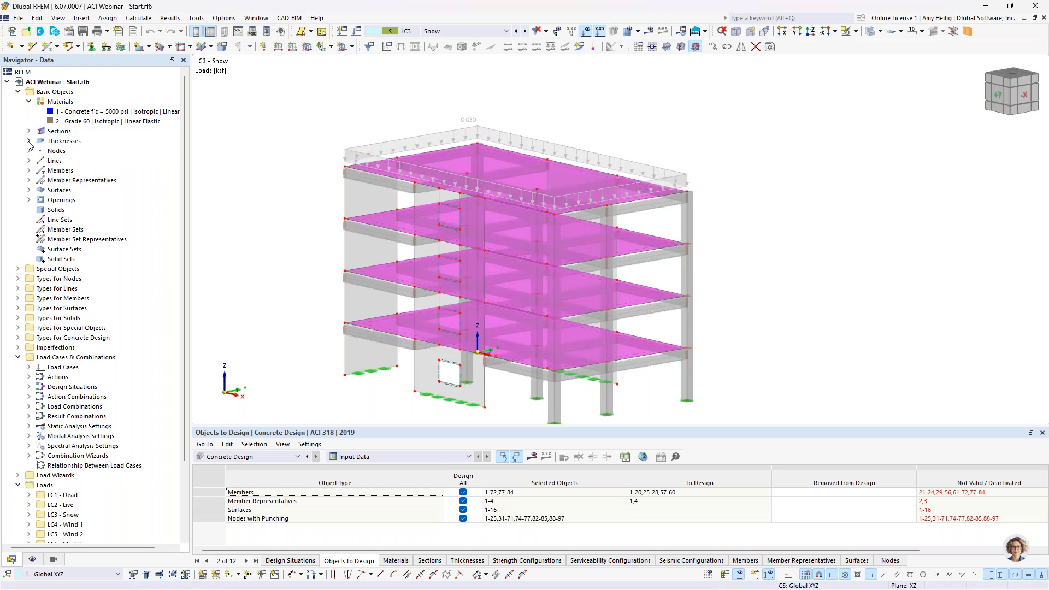
left_click(28, 102)
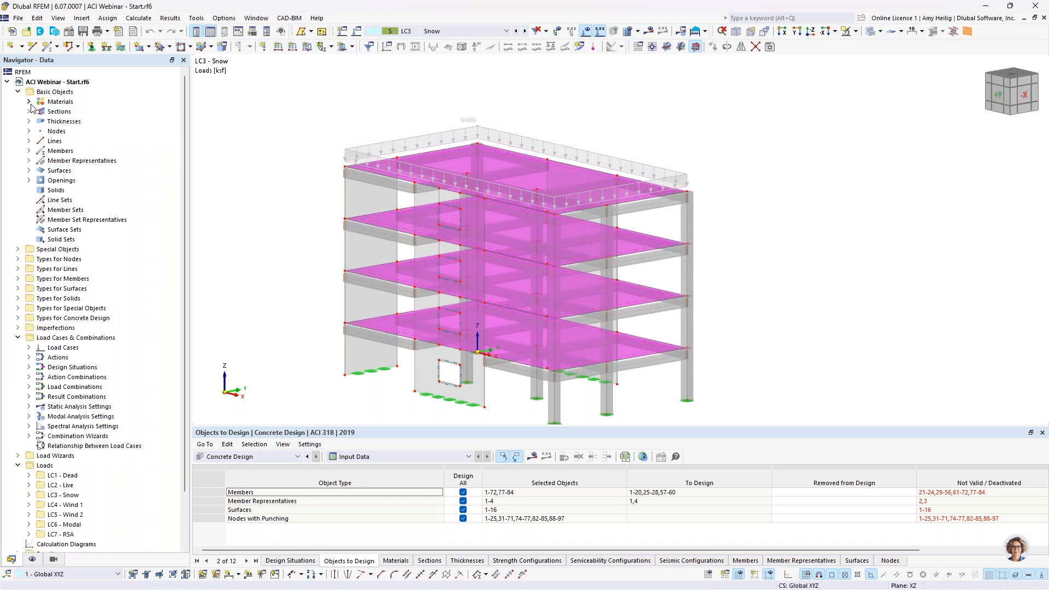
left_click(411, 138)
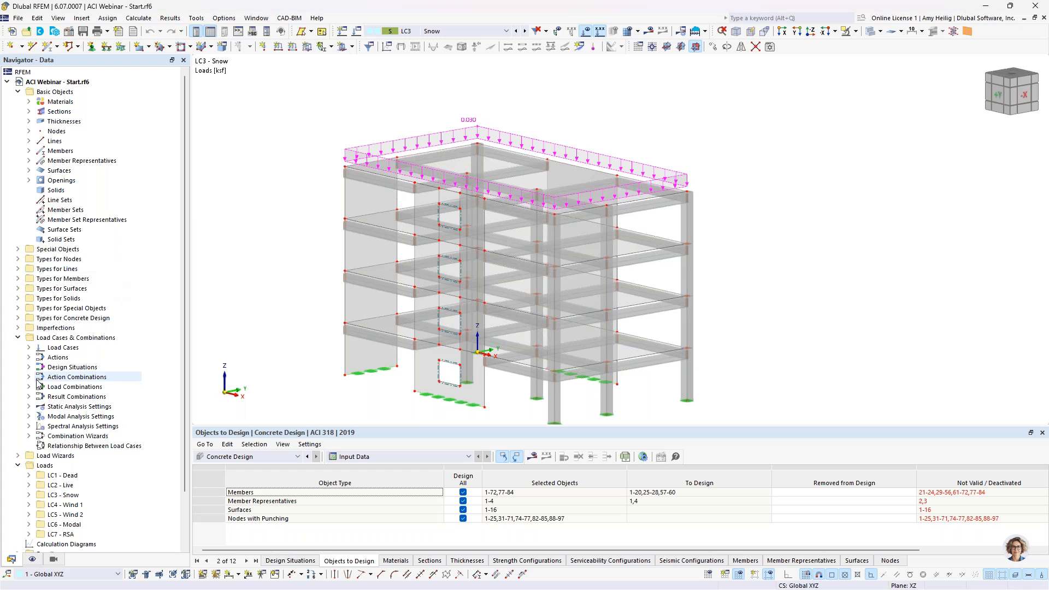
left_click(18, 338)
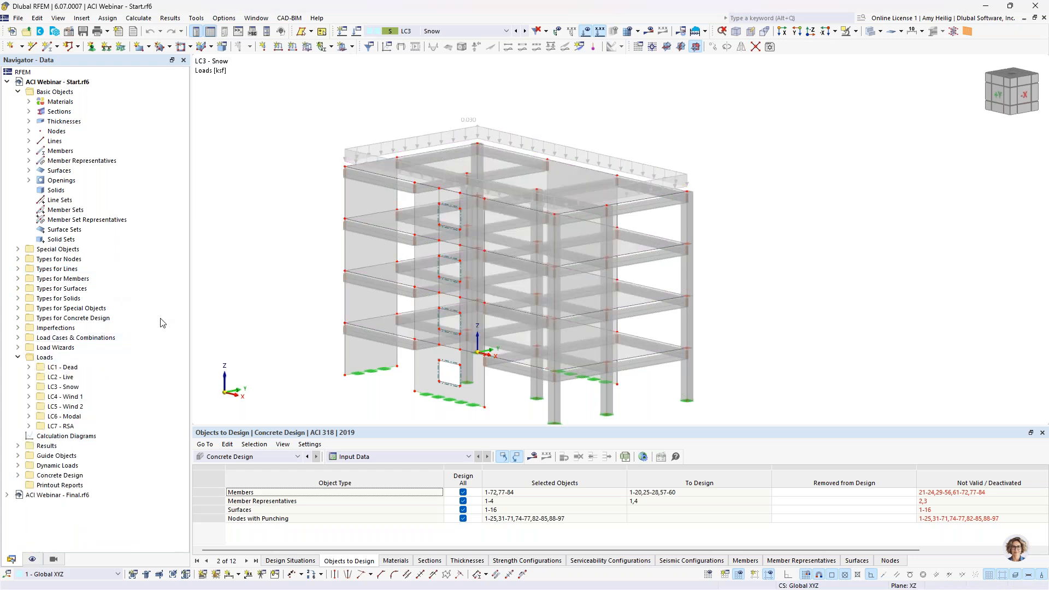
left_click(18, 348)
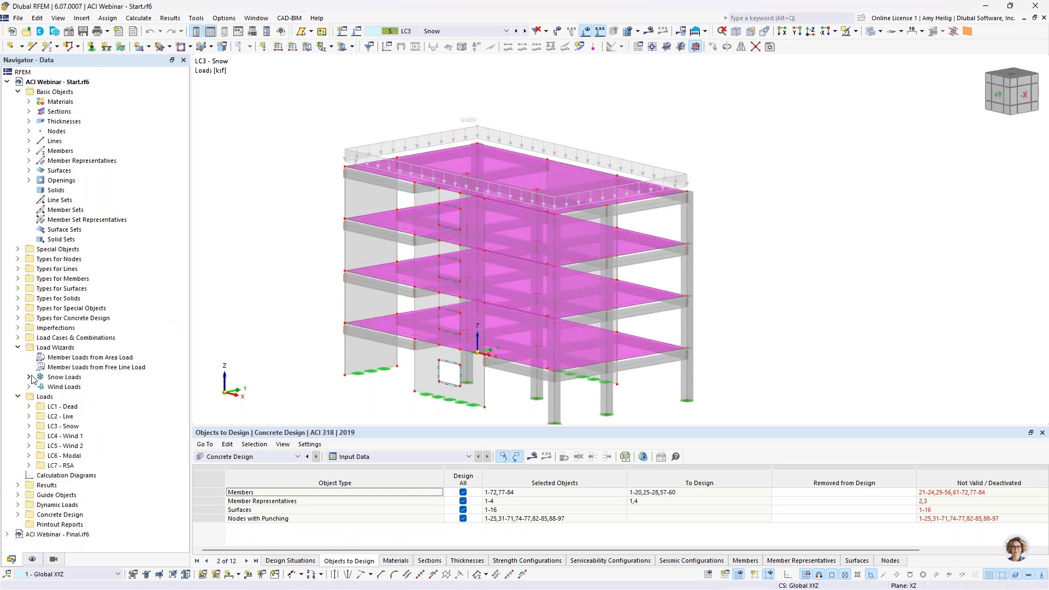
left_click(29, 377)
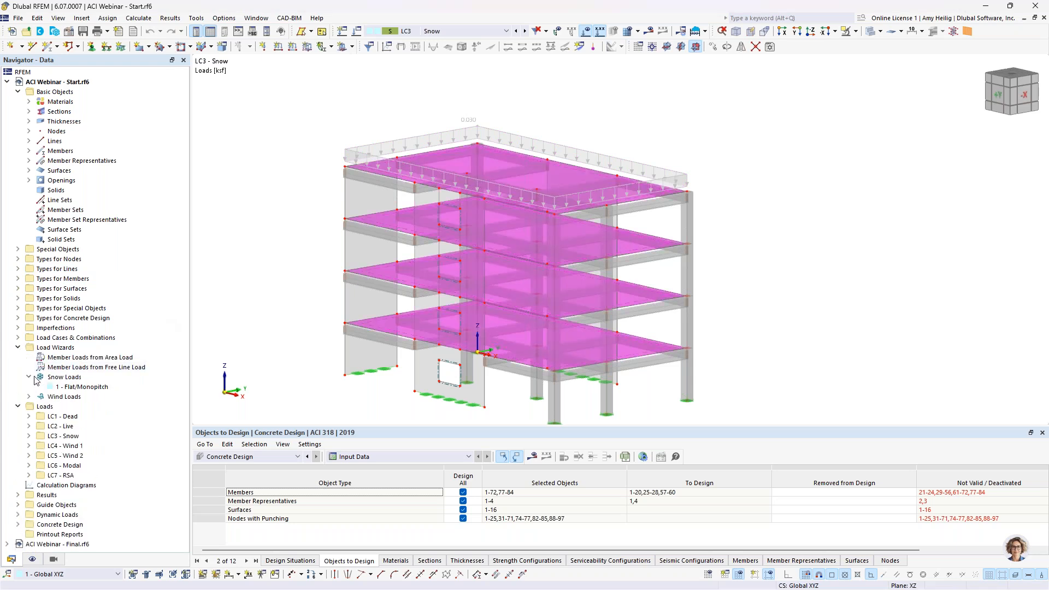
left_click(68, 388)
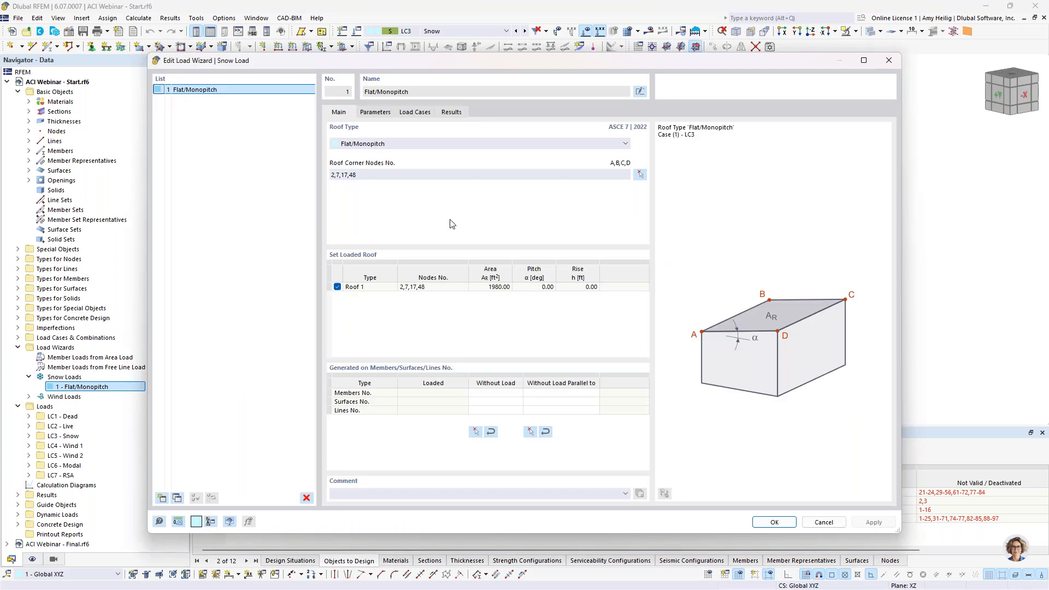
left_click(375, 113)
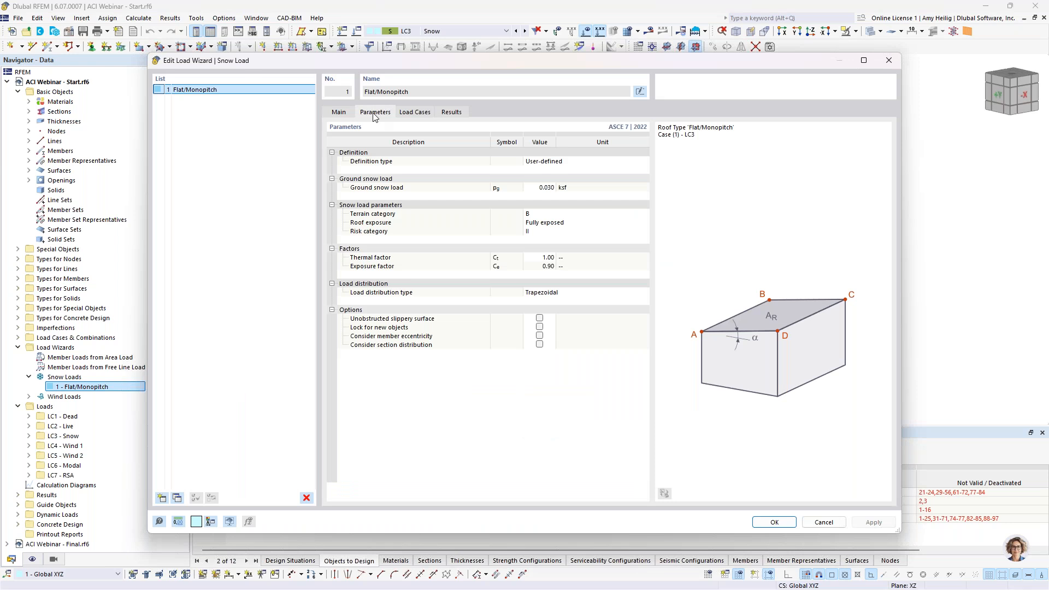
left_click(449, 113)
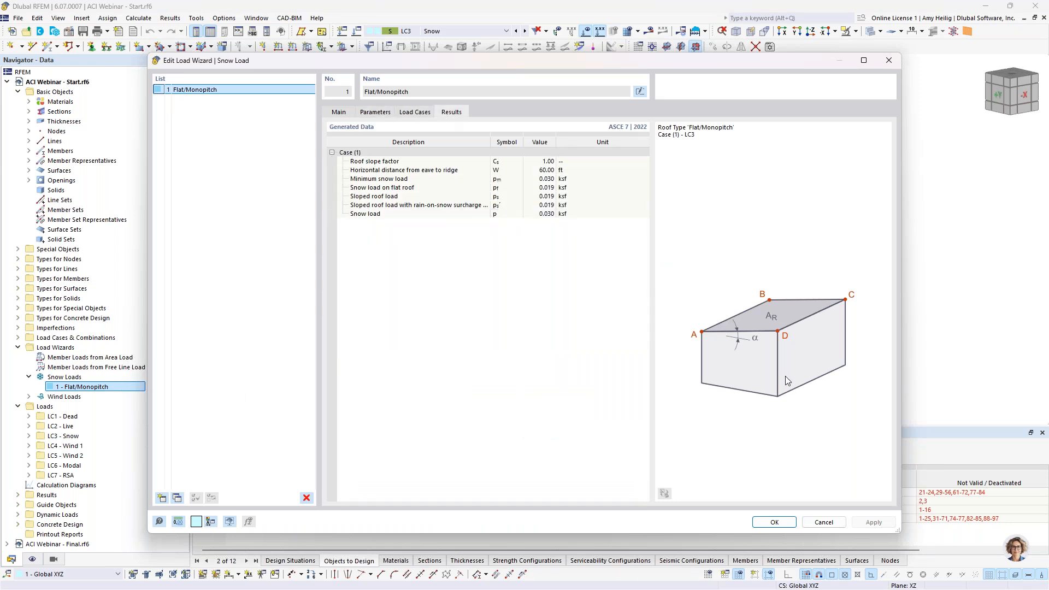
left_click(823, 523)
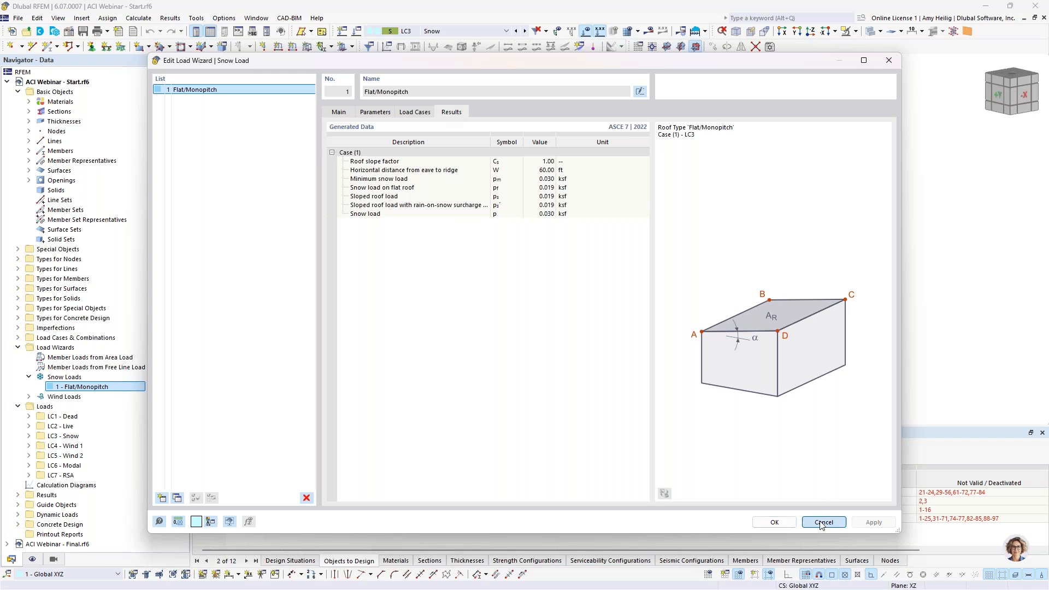
Display the Wind 1 loads and review the wind load wizard's geometry, parameters and load case assignments, closing it without changes.
left_click(28, 397)
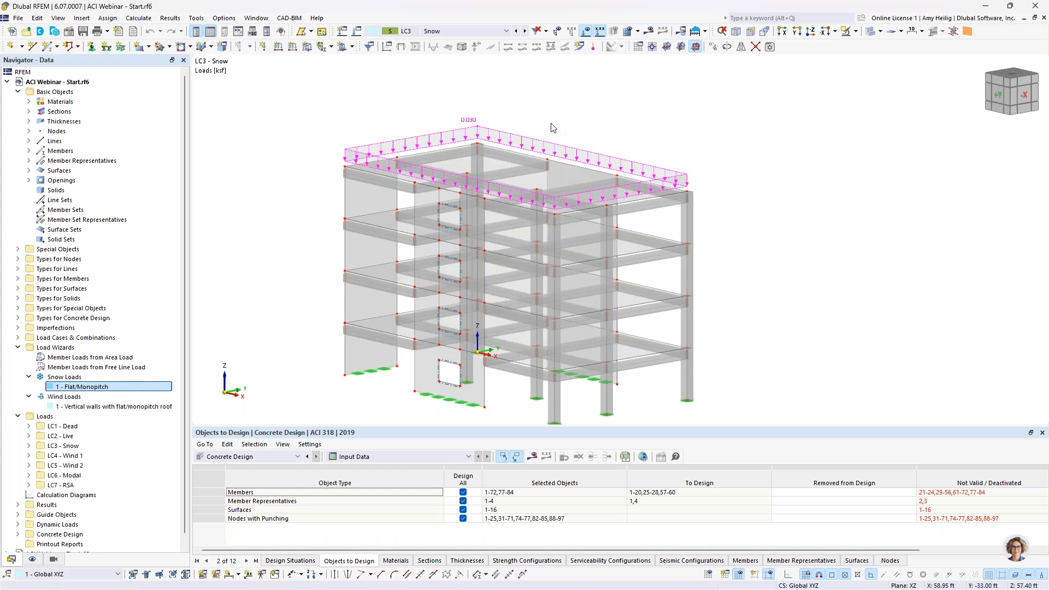
left_click(526, 32)
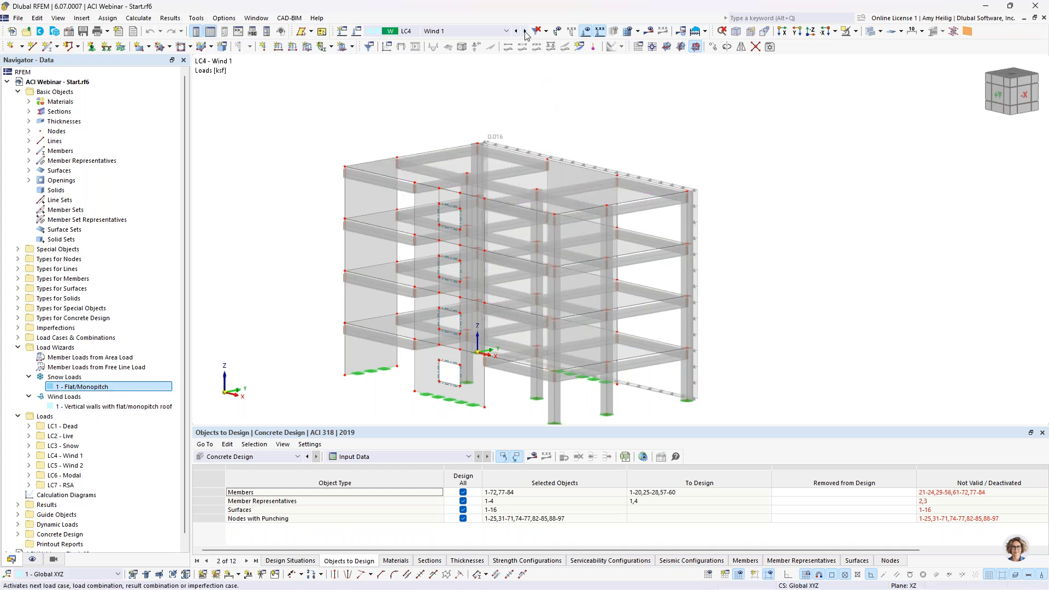
middle_click_drag(711, 239, 667, 224, "ctrl")
double_click(70, 408)
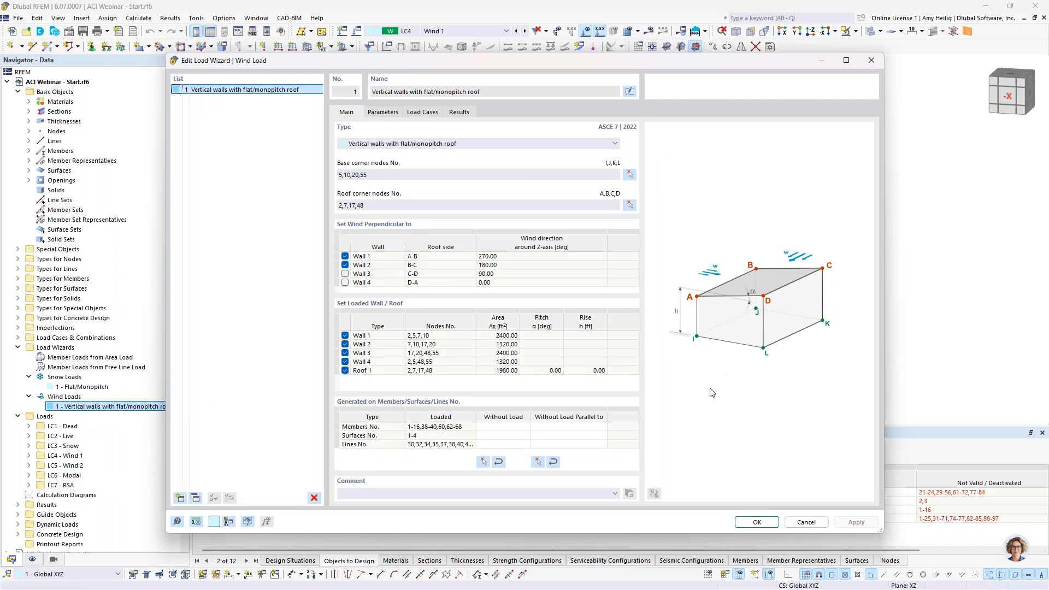
left_click(377, 112)
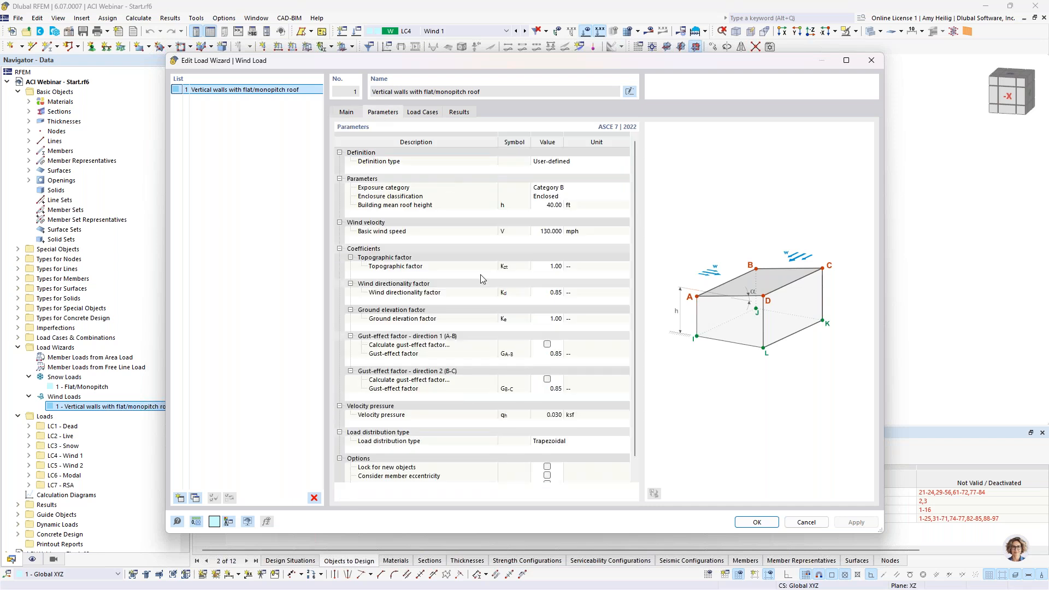
left_click(424, 113)
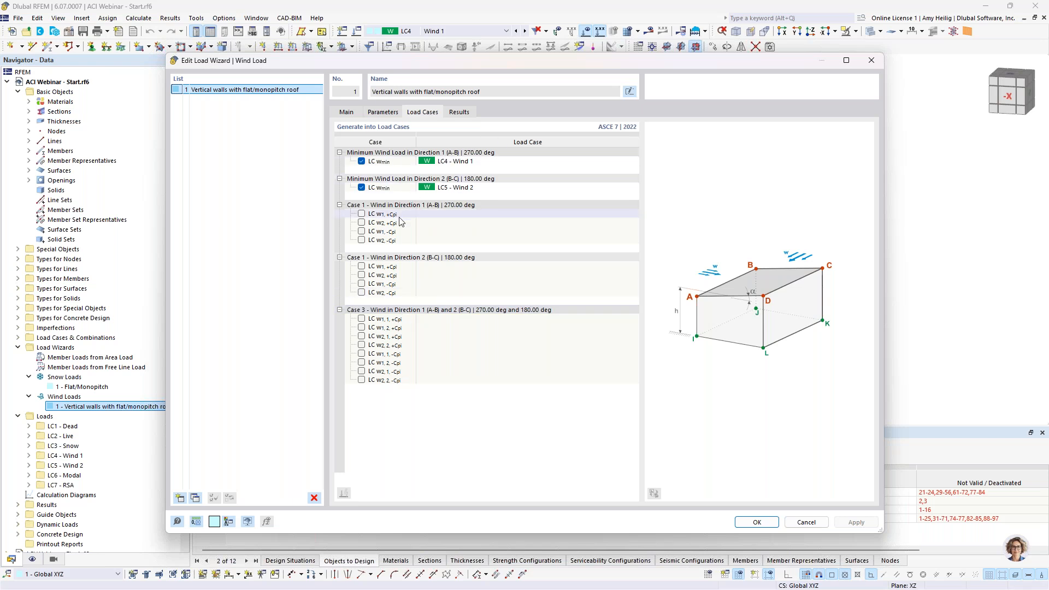
left_click(799, 523)
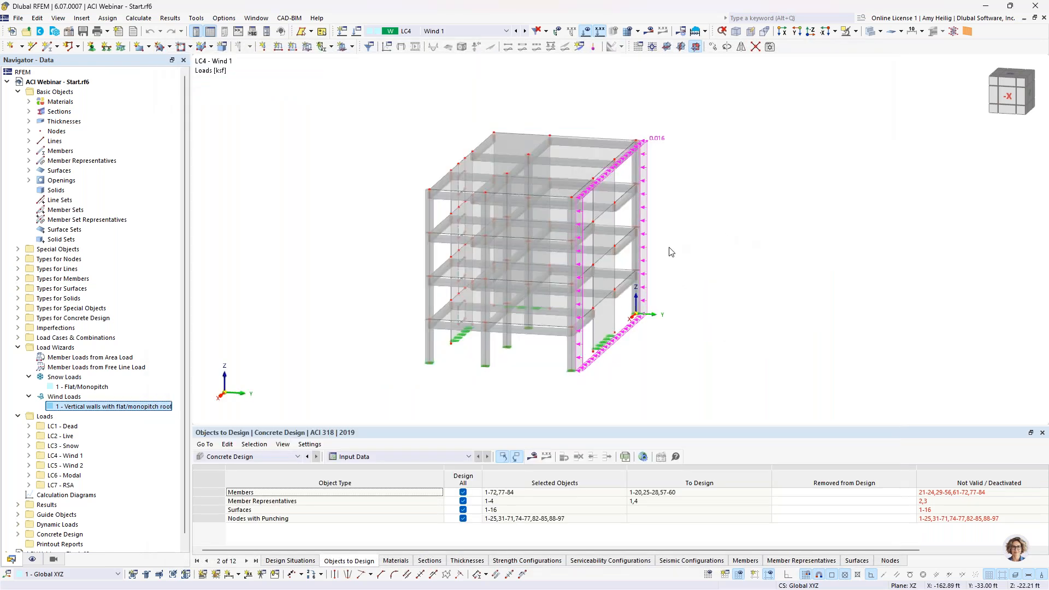
Show the generated Wind 1 loads separately on the members and surfaces, inspect them, and return to the combined wall load display.
scroll(671, 252, "up", 1)
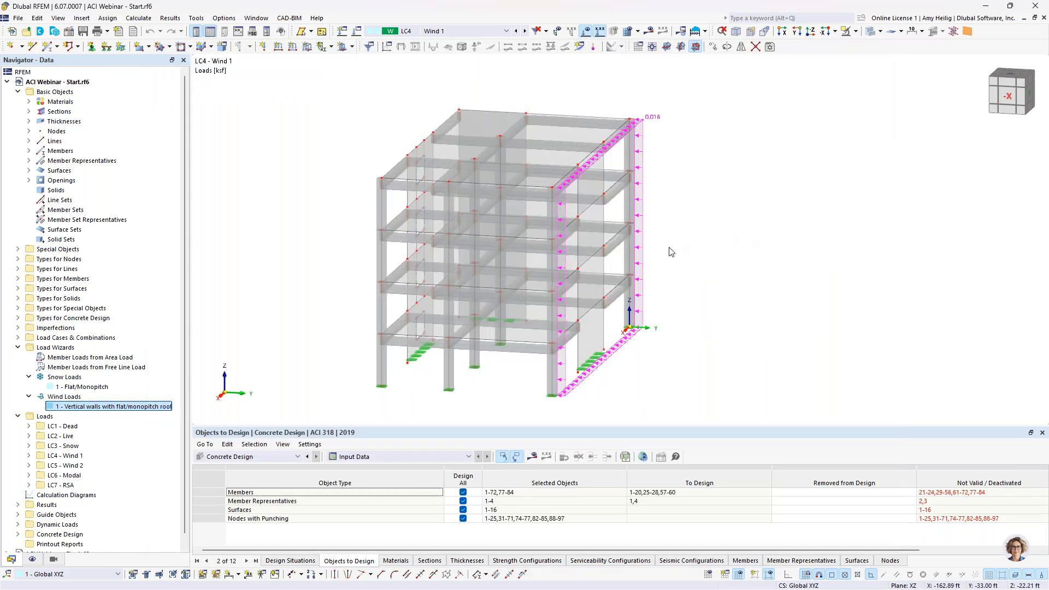
right_click(641, 284)
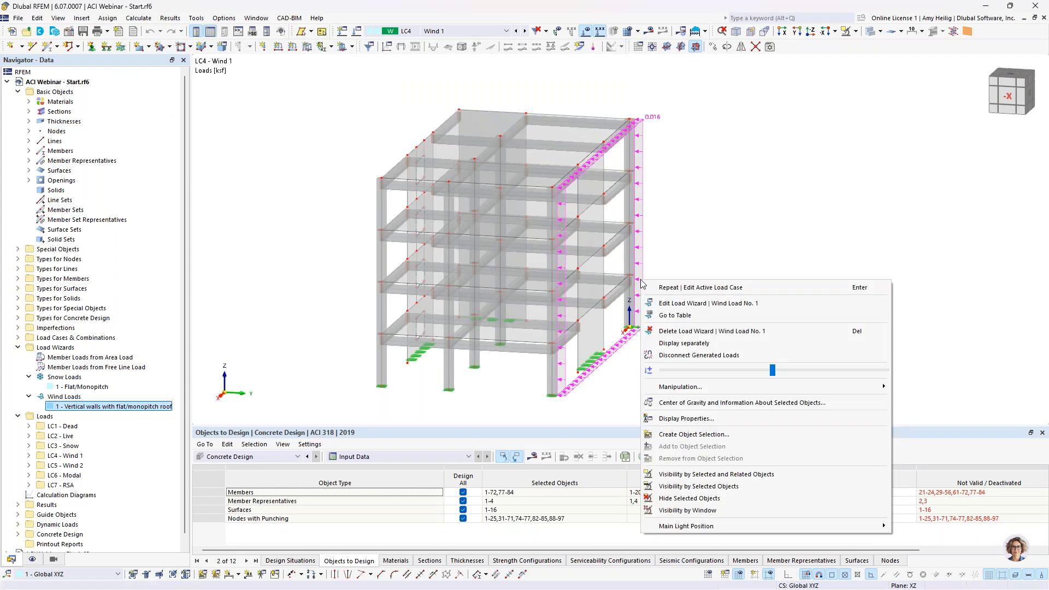
left_click(675, 344)
mouse_move(709, 288)
middle_mouse_down("ctrl")
mouse_move(676, 282)
mouse_move(694, 295)
middle_mouse_up("ctrl")
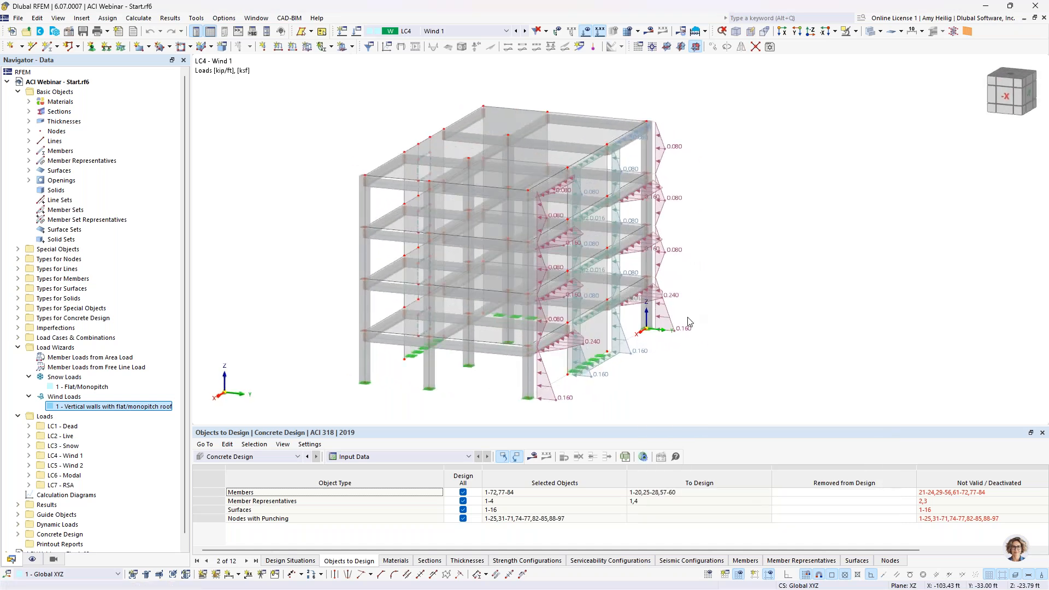
scroll(689, 322, "up", 2)
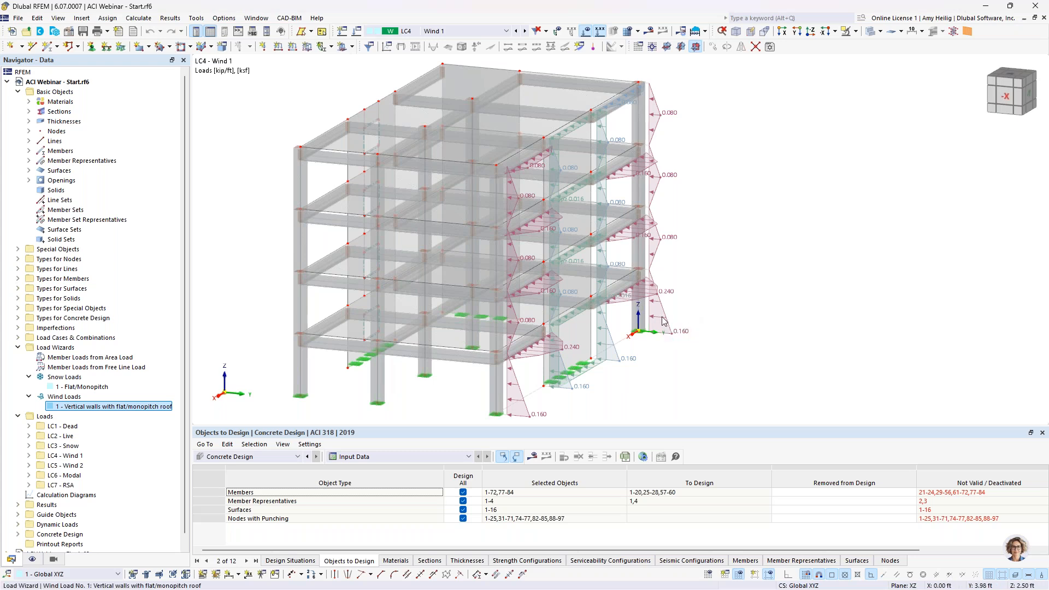
right_click(663, 320)
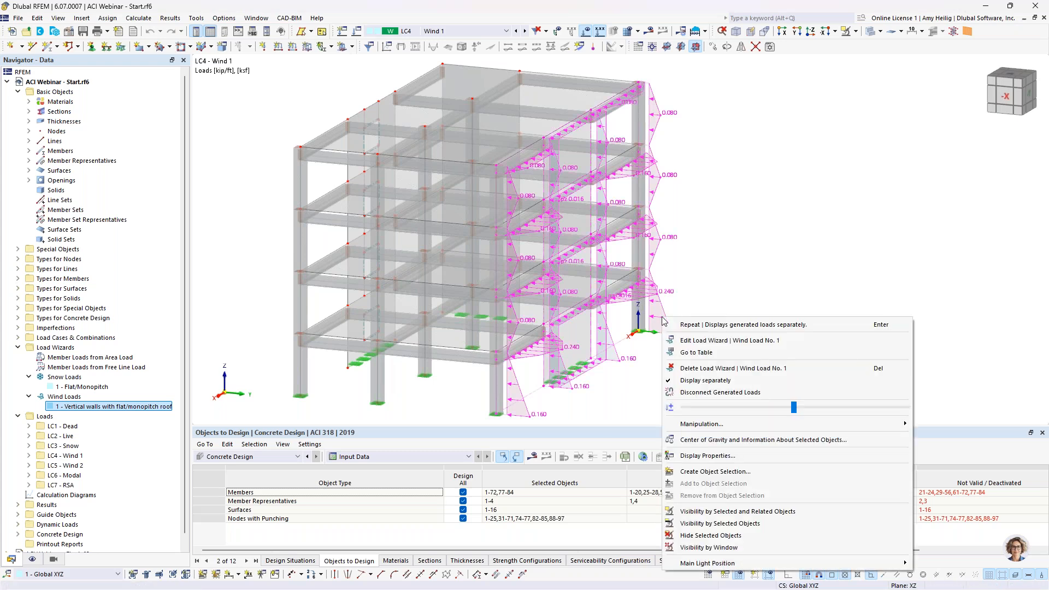
left_click(705, 381)
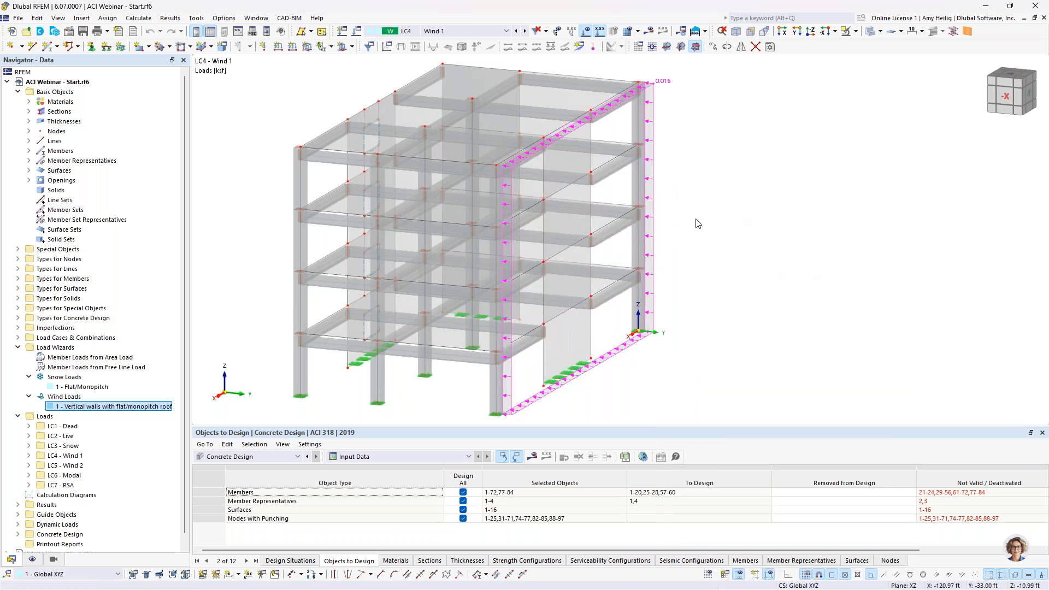
Display the Wind 2 loads and view the model from the side where the loaded end wall can be seen.
left_click(525, 31)
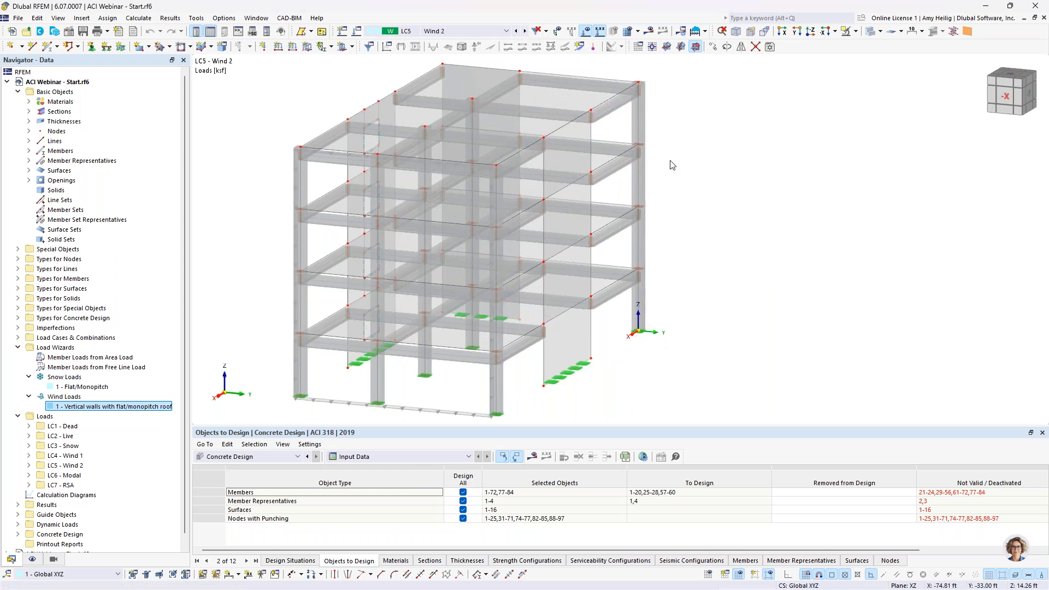
middle_click_drag(345, 308, 706, 297, "ctrl")
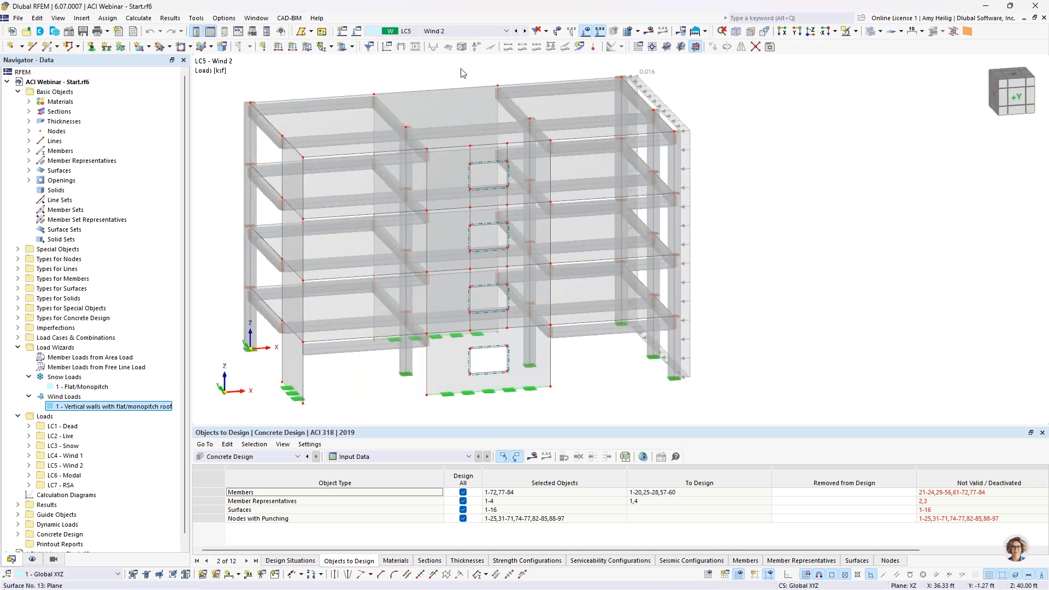
Review the Modal load case's analysis settings and mass import, and the RSA load case's main settings and response spectra.
left_click(356, 31)
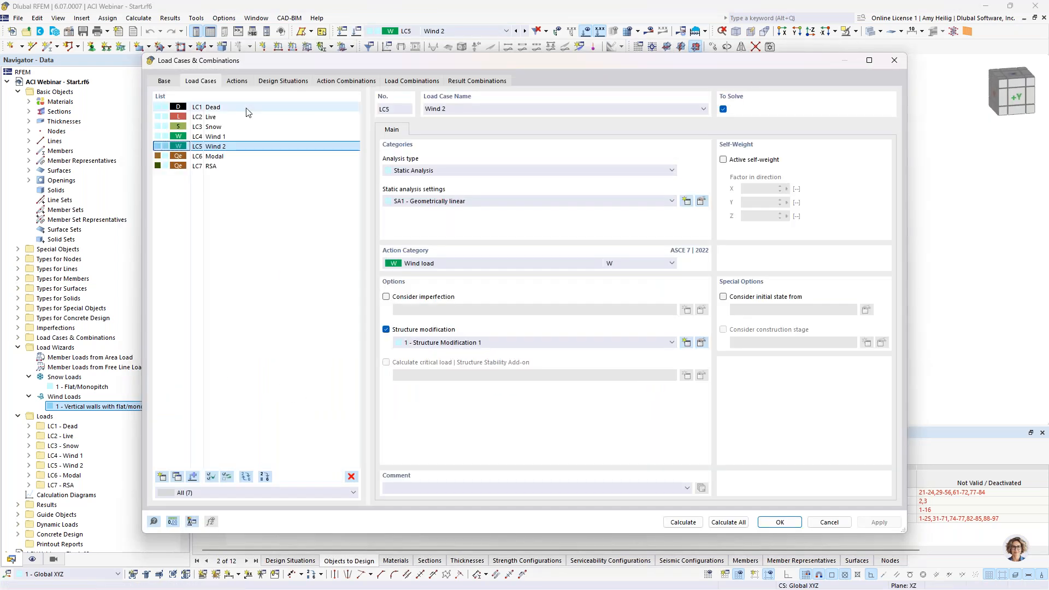
left_click(213, 157)
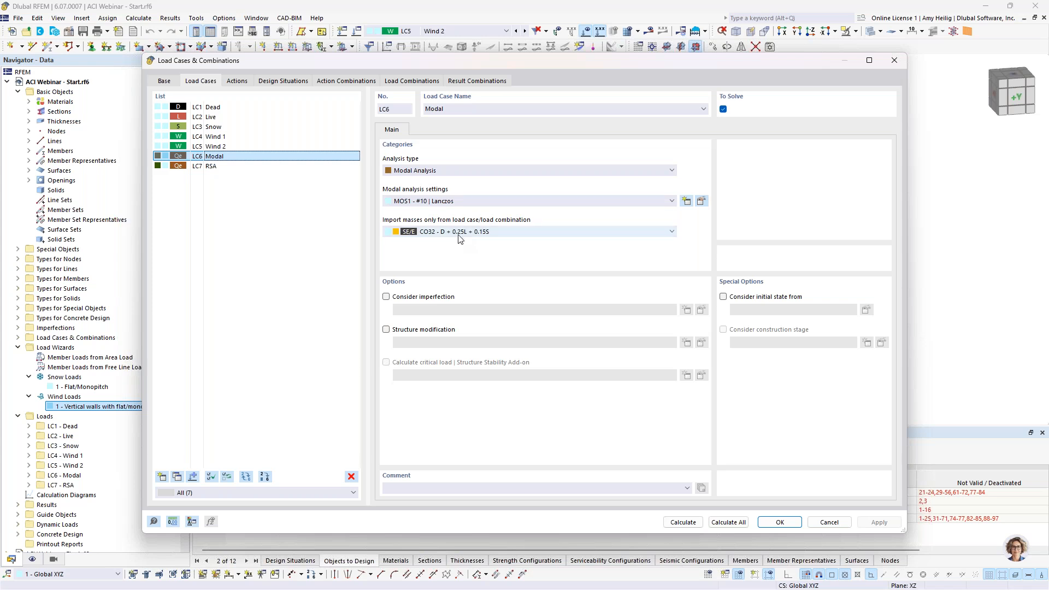
left_click(226, 170)
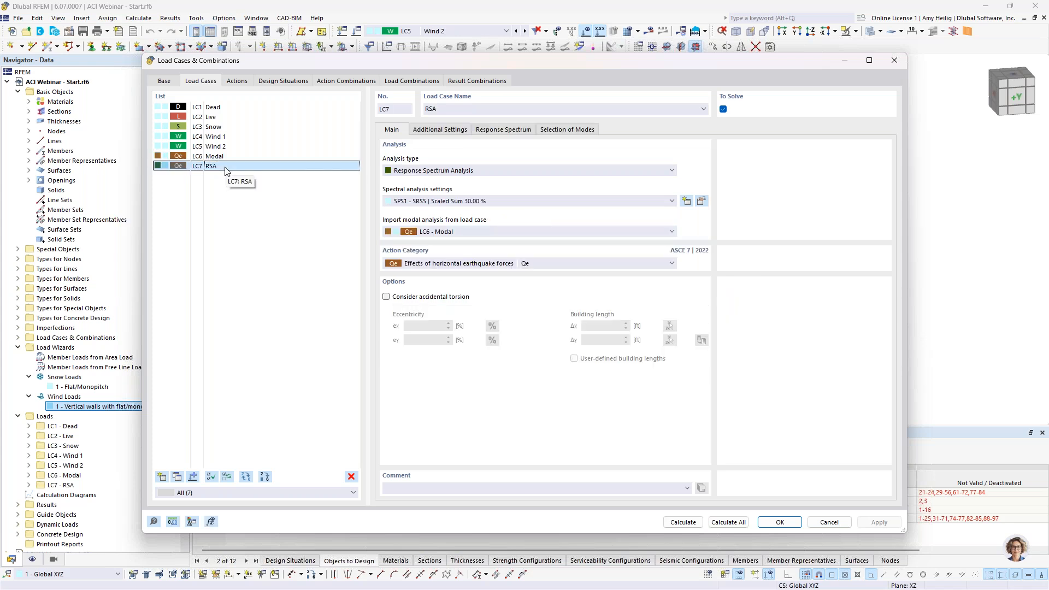
left_click(510, 132)
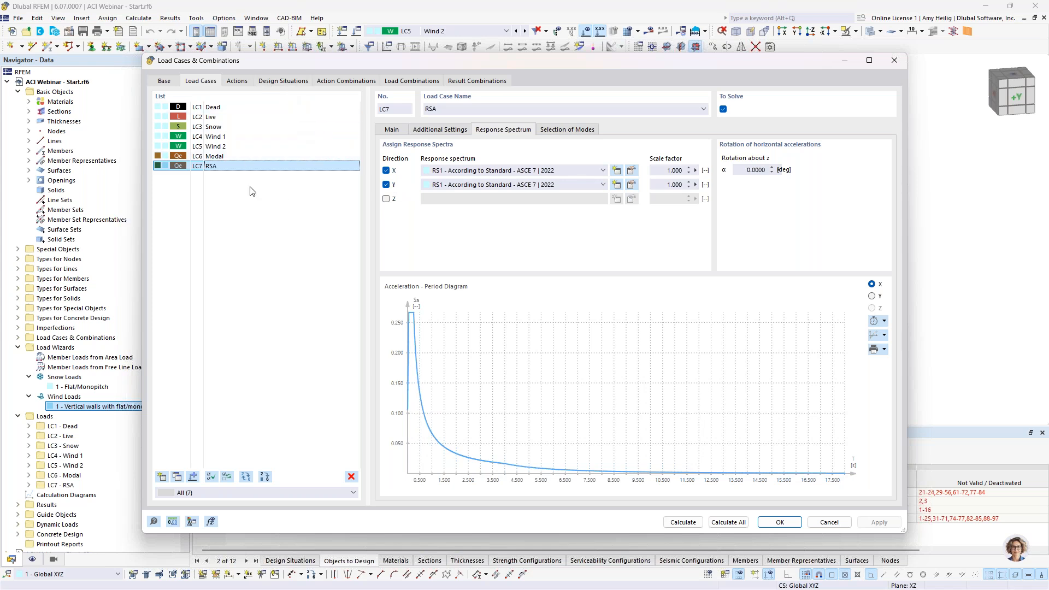
Review the LRFD and ASD design situations, including the ASCE 7 combination rules behind DS2, Section 2.3 (LRFD), 6. and 7.
left_click(276, 84)
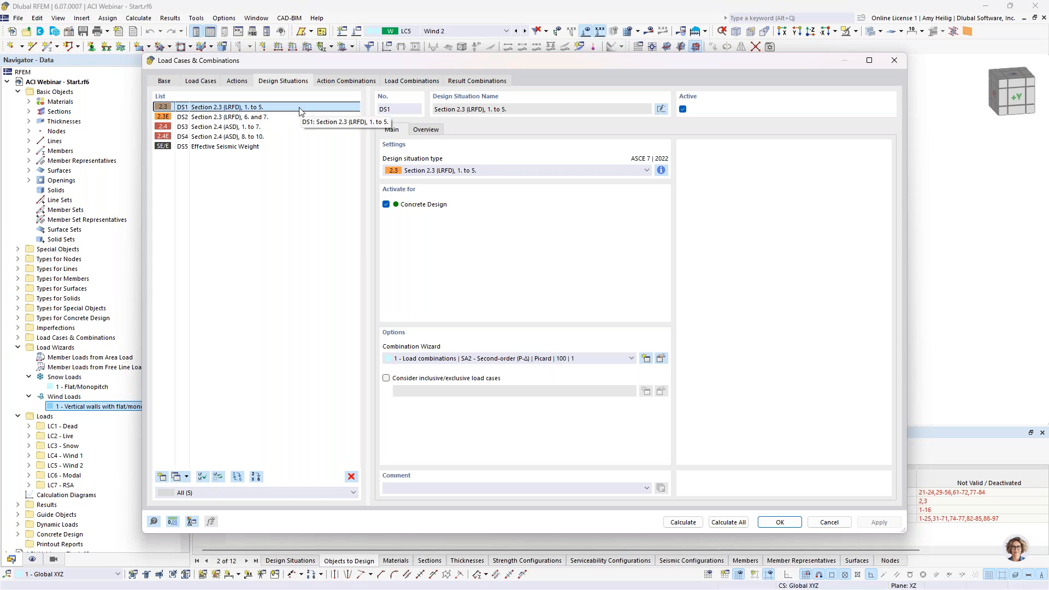
left_click(288, 117)
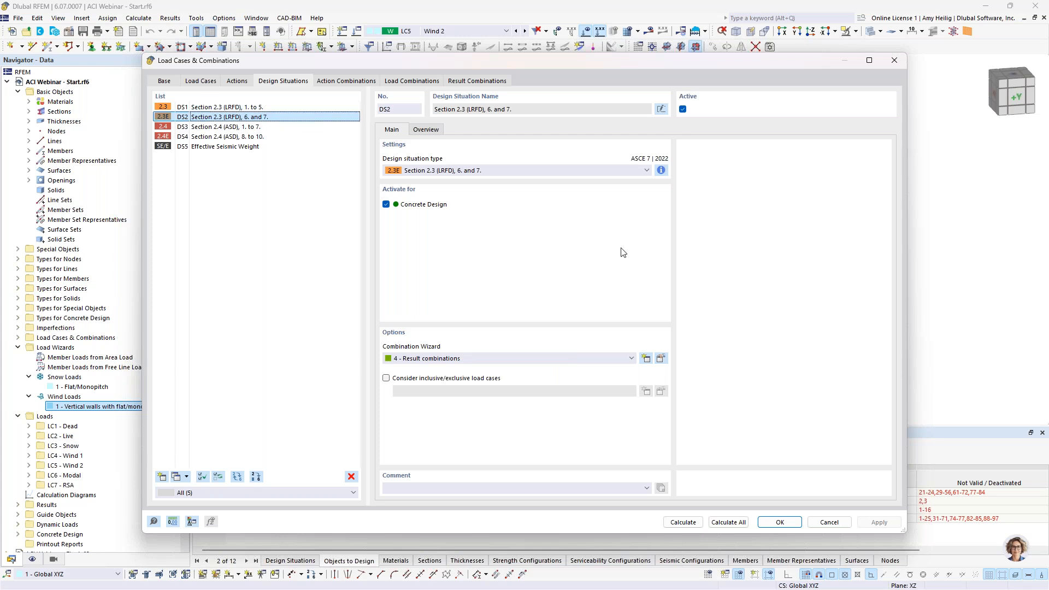
left_click(662, 170)
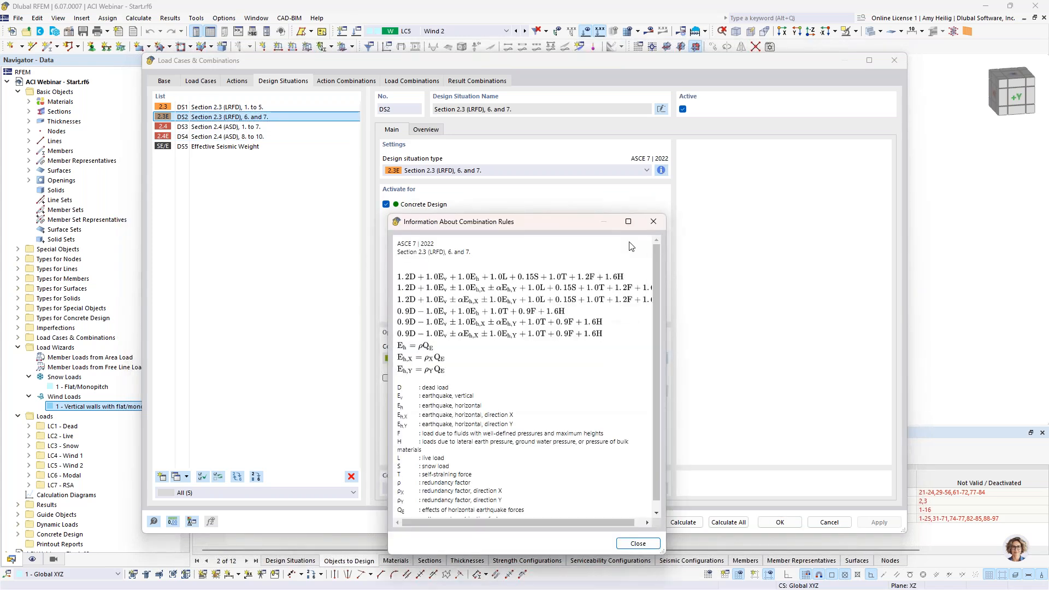
left_click(653, 223)
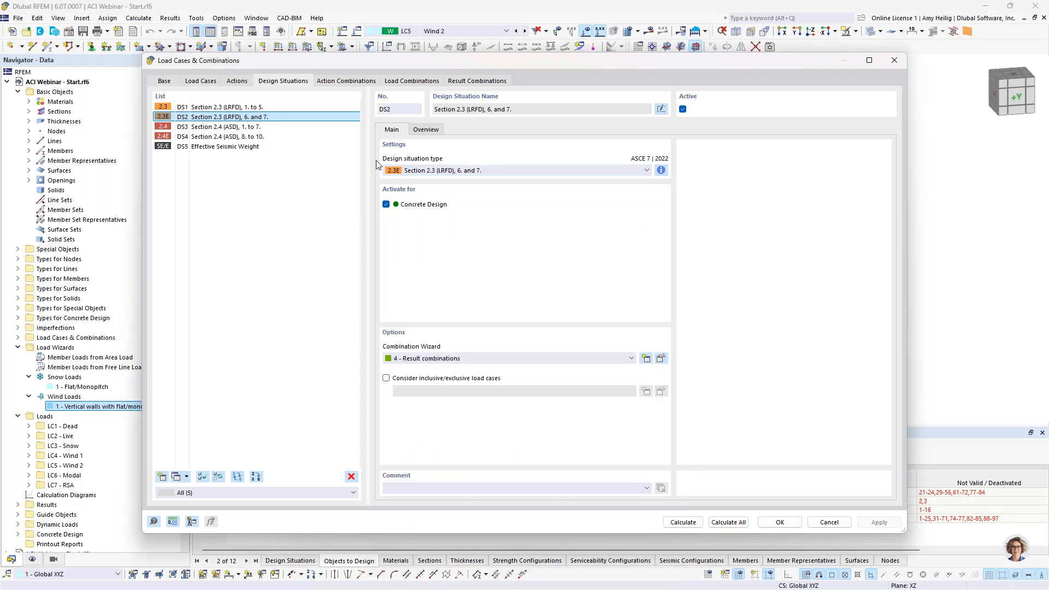
left_click(254, 128)
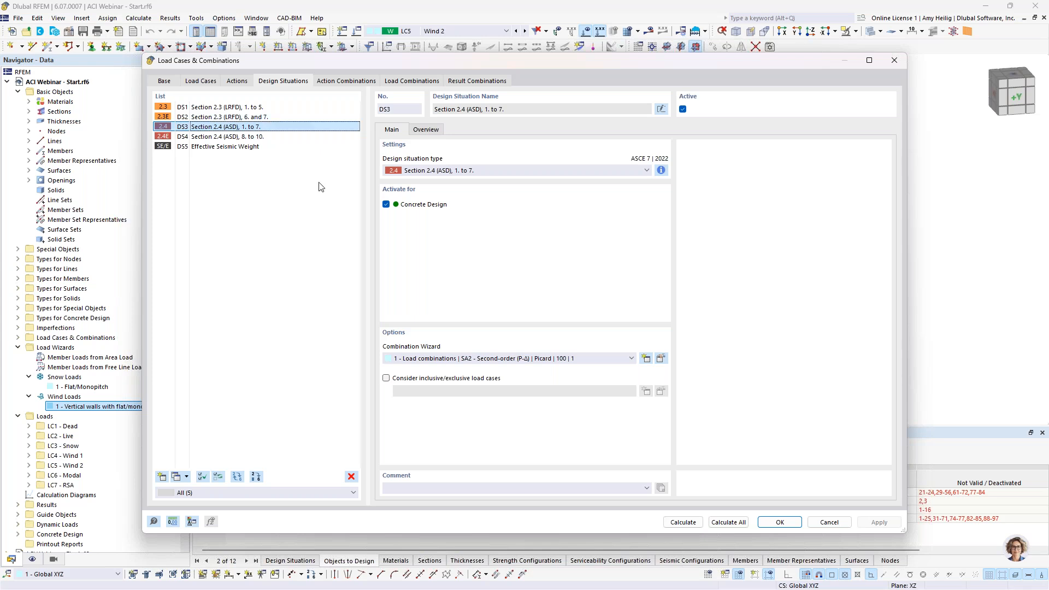
left_click(266, 139)
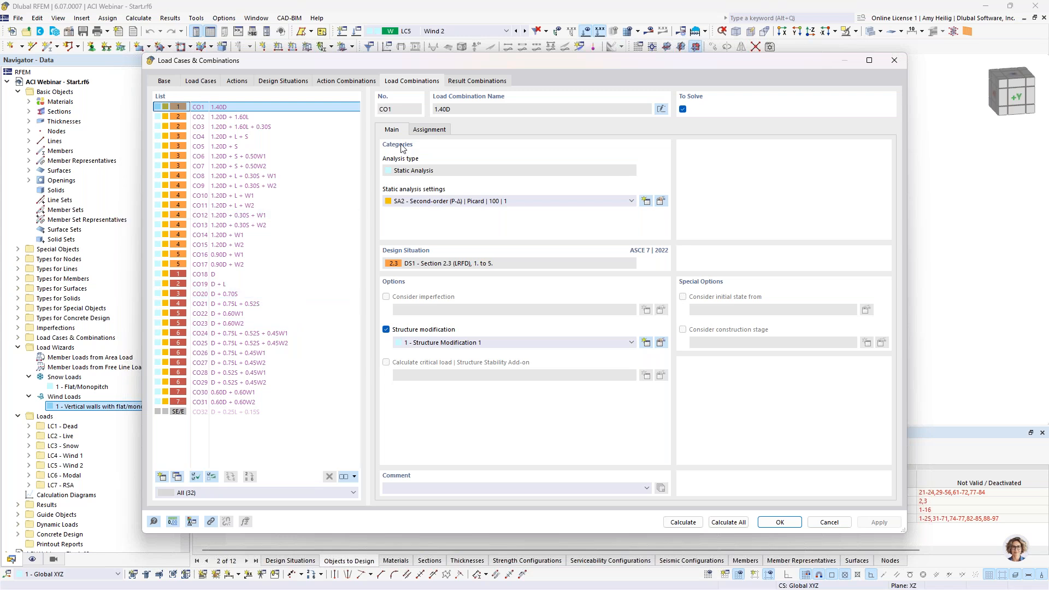
Review the result combinations, including RC1's assigned load cases and main settings, and compare them with the load combinations' static analysis settings.
left_click(477, 81)
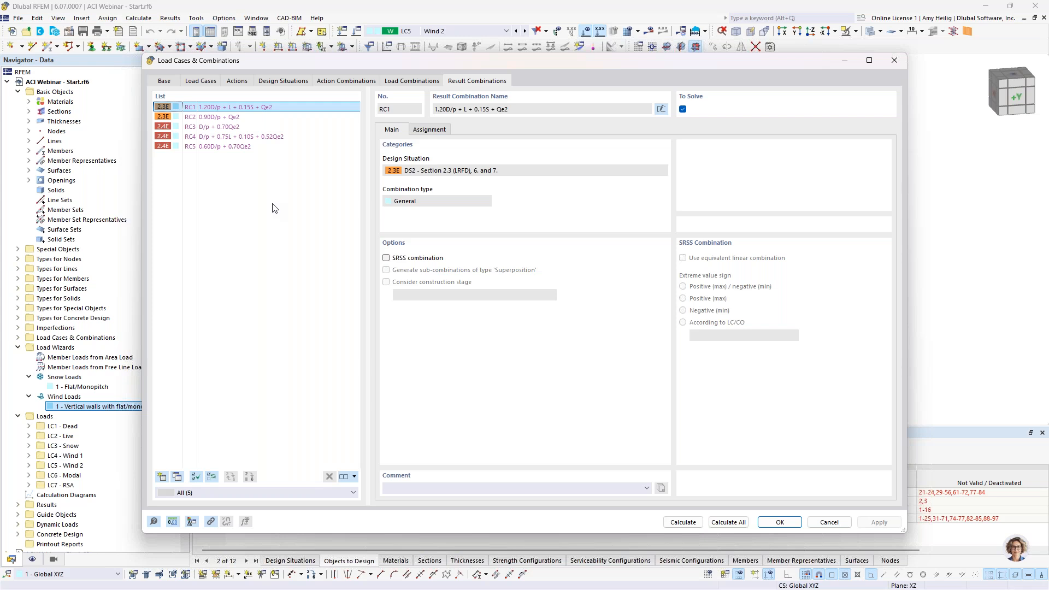
left_click(439, 132)
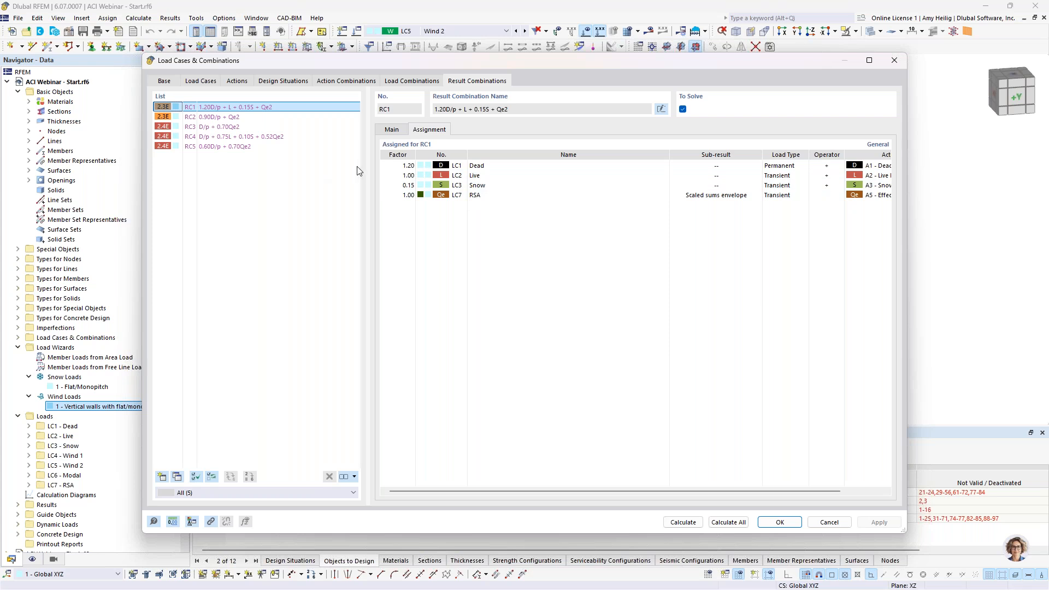
left_click(404, 82)
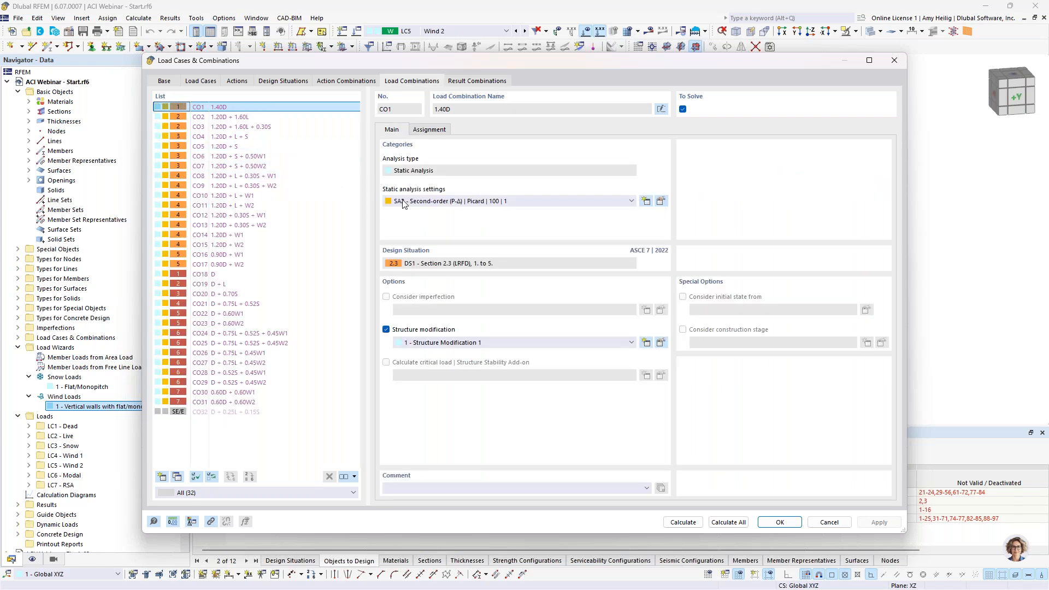
left_click(460, 82)
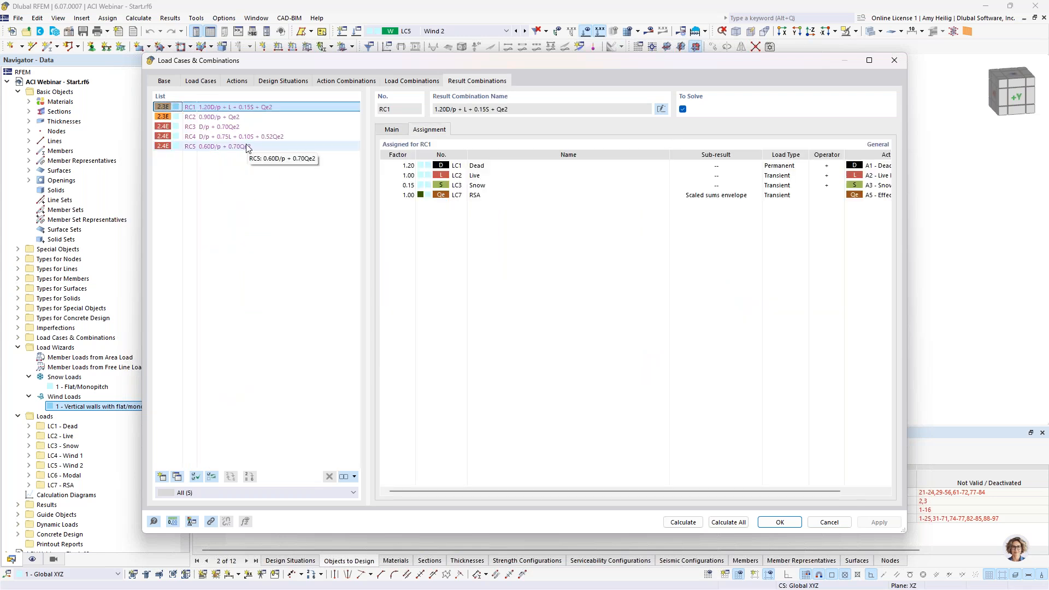
left_click(391, 128)
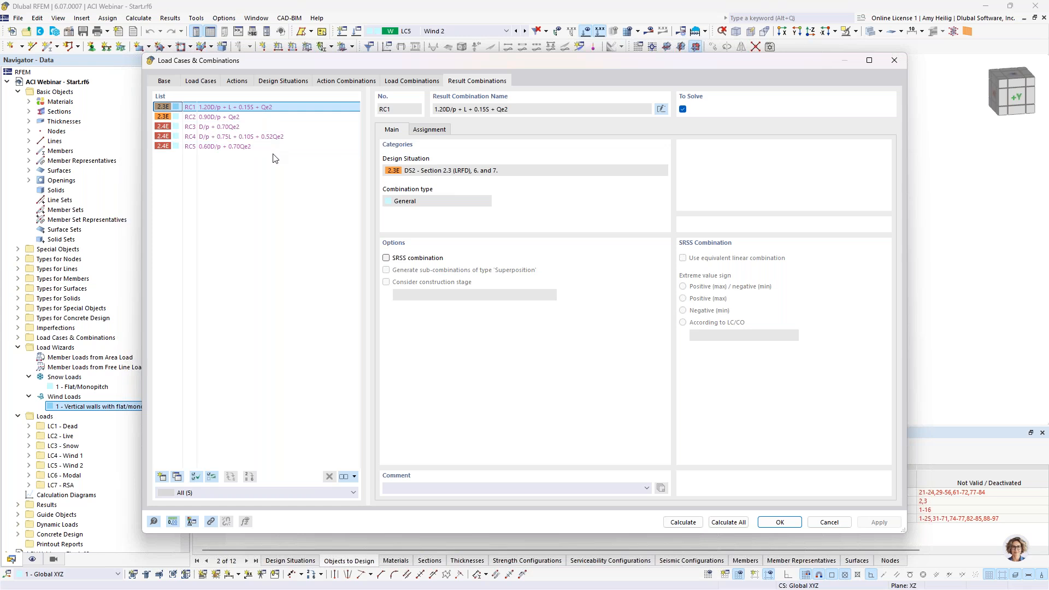
Open Structure Modification 1 from the Dead load case and show its member stiffness modifications.
left_click(204, 82)
left_click(215, 107)
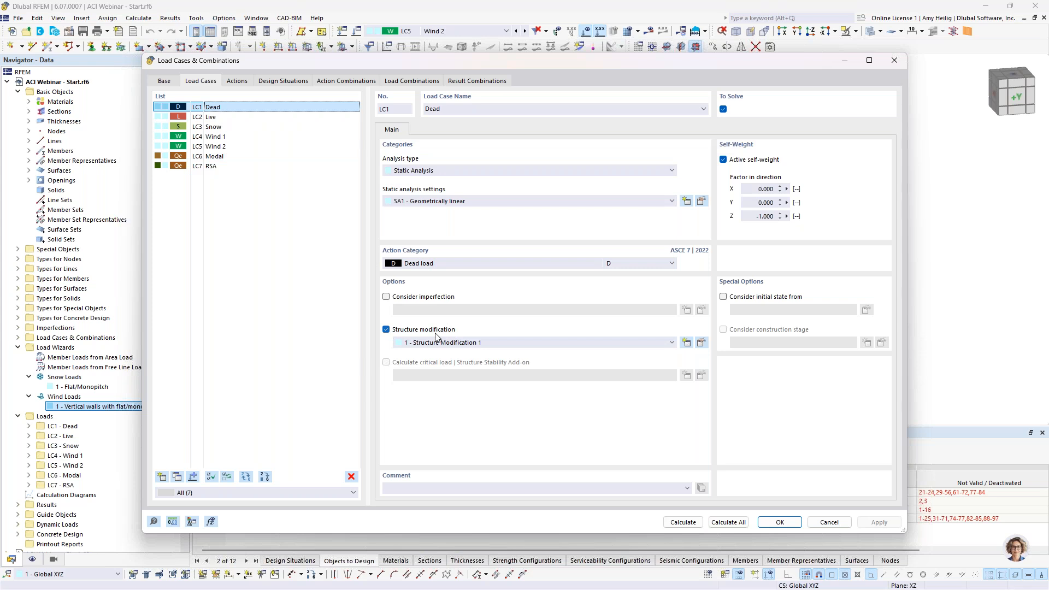
left_click(701, 342)
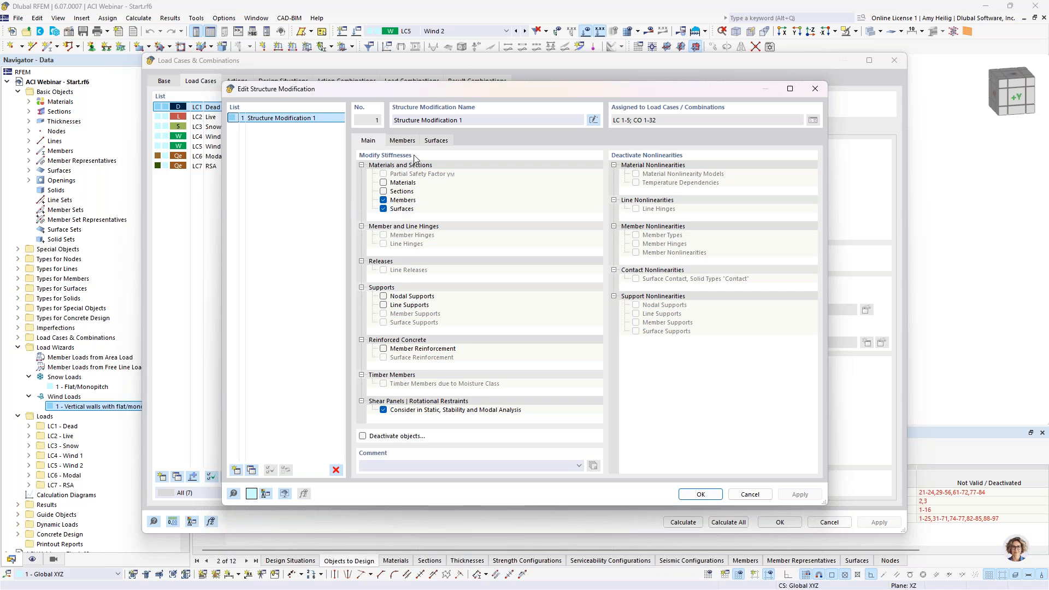
left_click(402, 140)
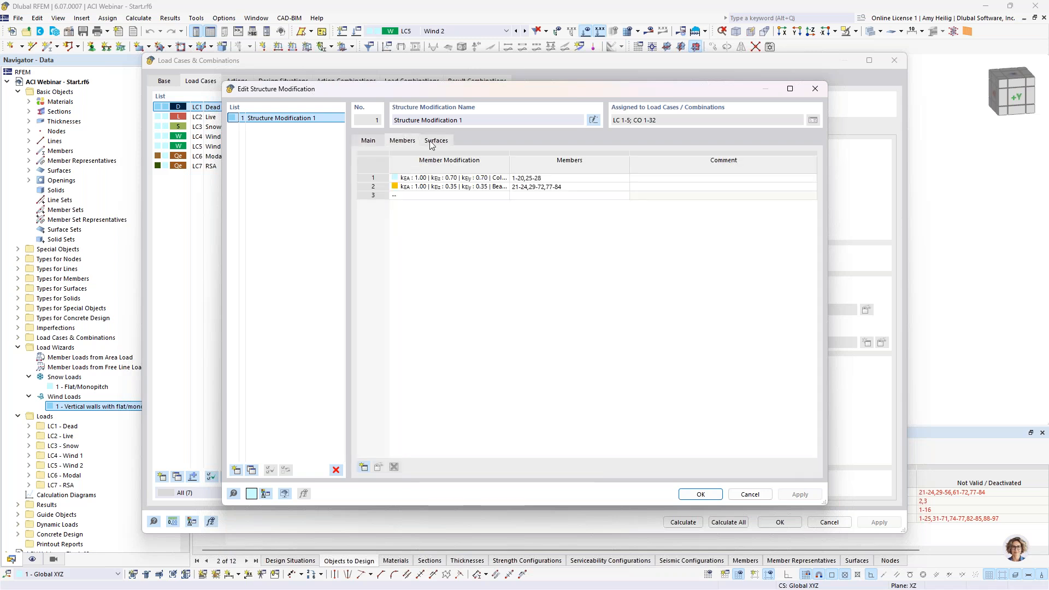
Review the columns' stiffness modification, including the available modification and component types, and close it without changes.
left_click(473, 179)
left_click(504, 179)
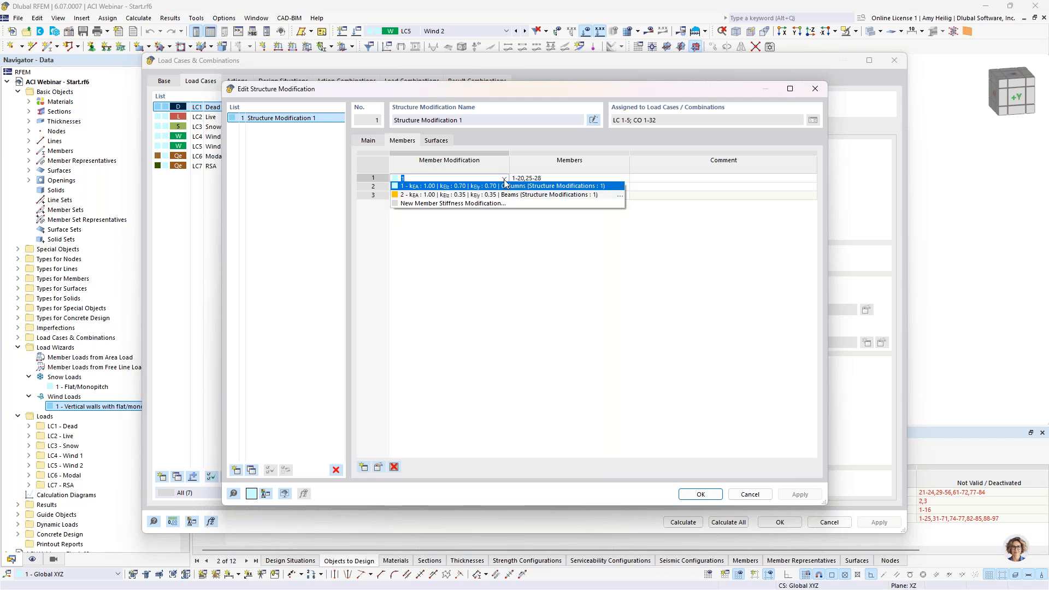
left_click(586, 213)
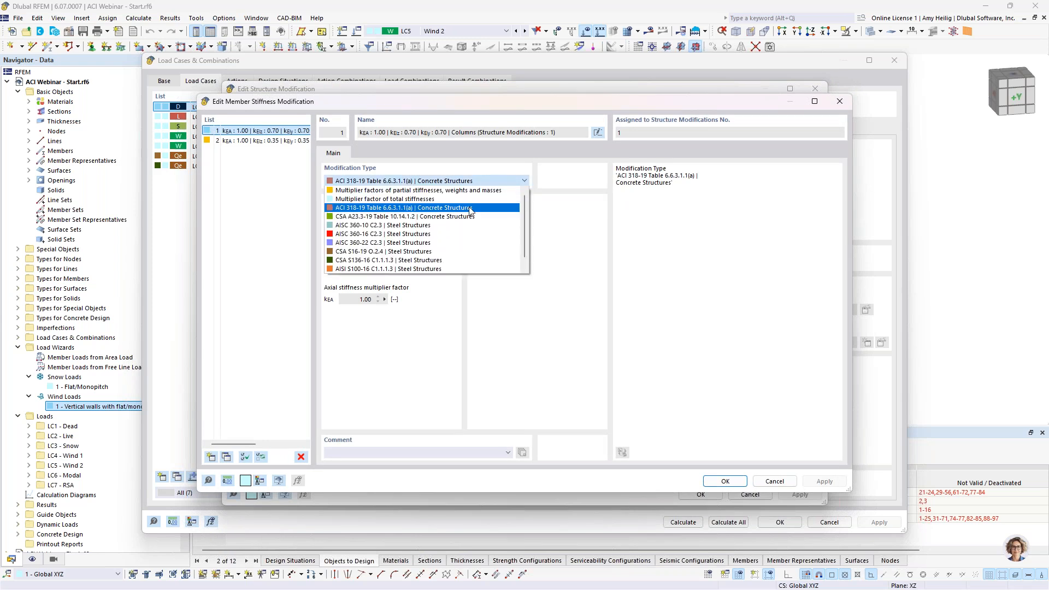
left_click(554, 221)
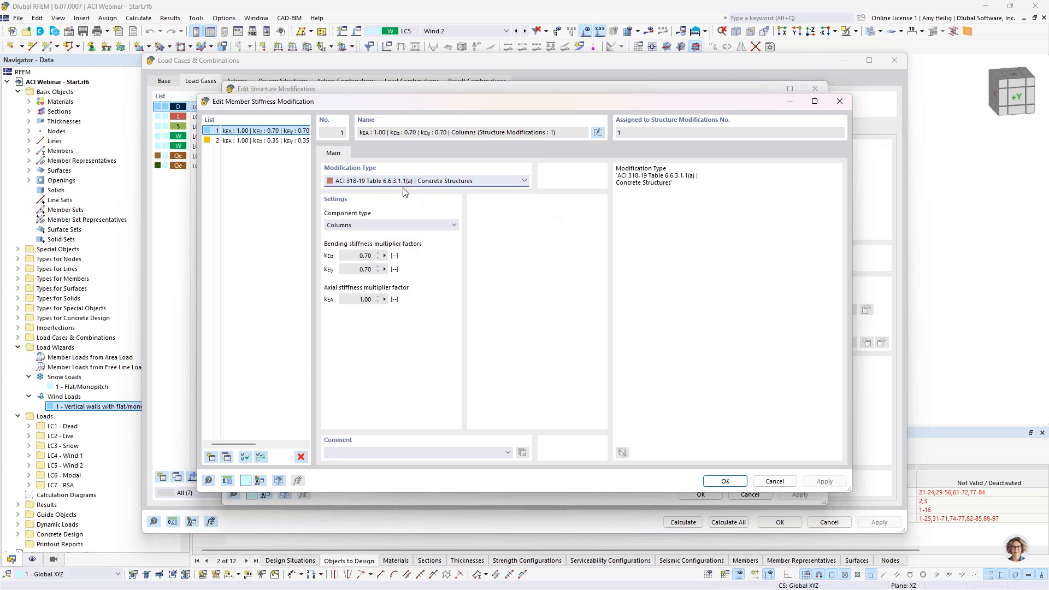
left_click(412, 226)
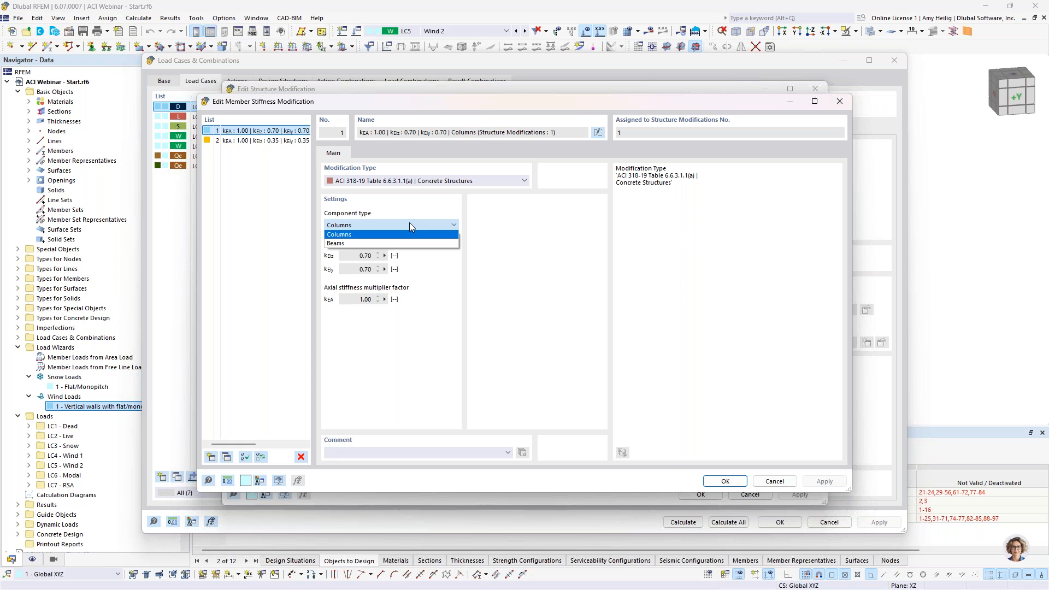
left_click(410, 224)
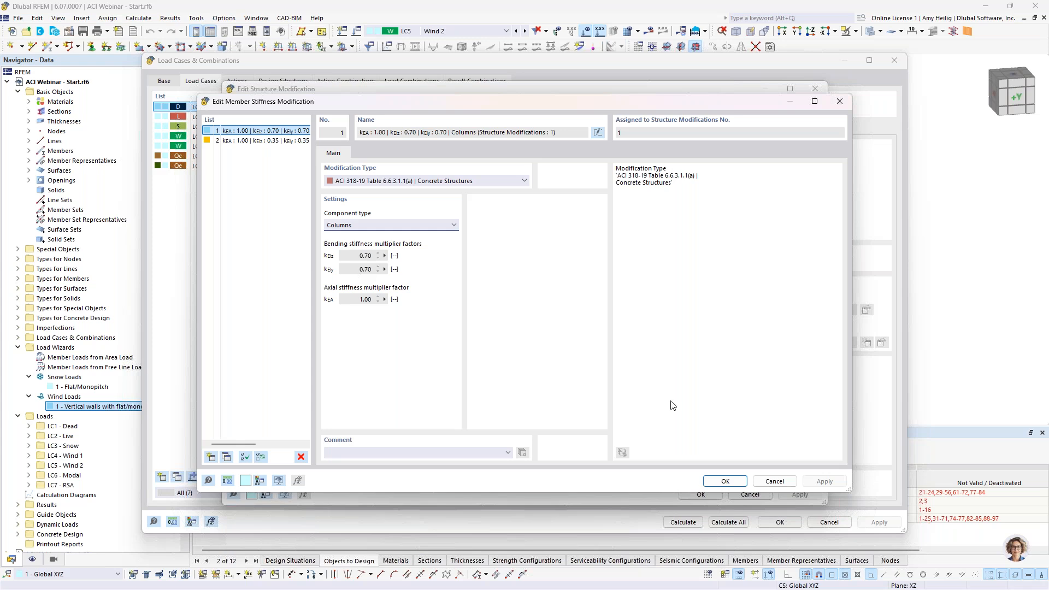
left_click(775, 481)
View in the model which members use the column stiffness modification, and check the beam modification entry without changing either.
left_click(623, 179)
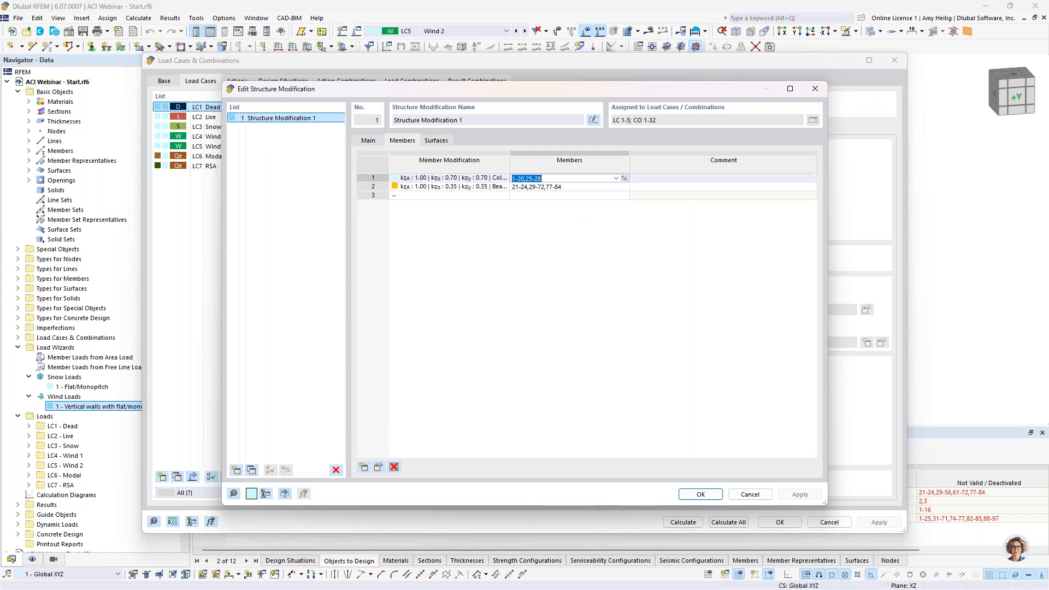
left_click(625, 179)
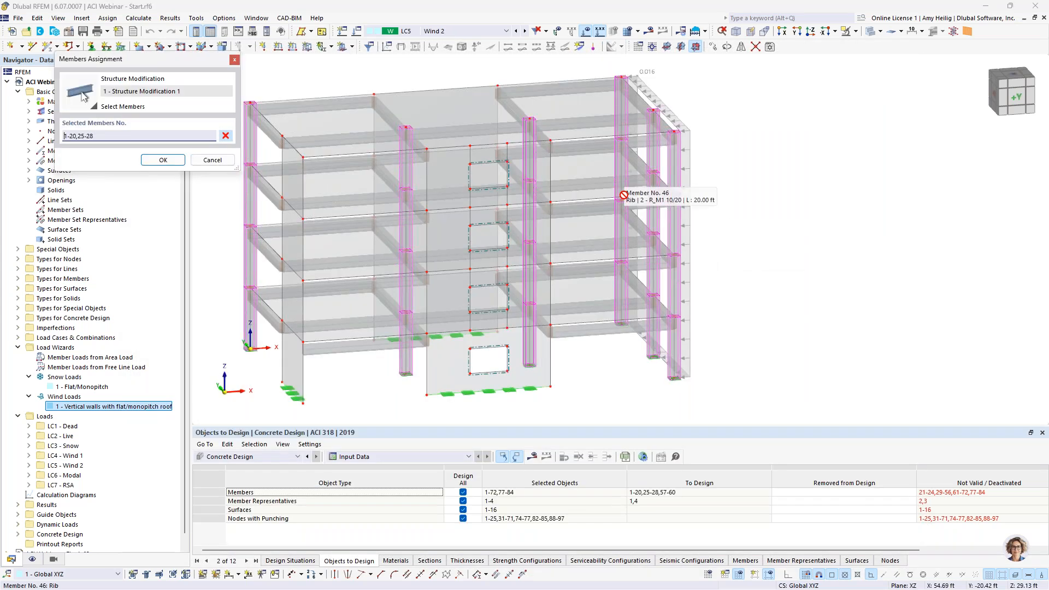
left_click(213, 161)
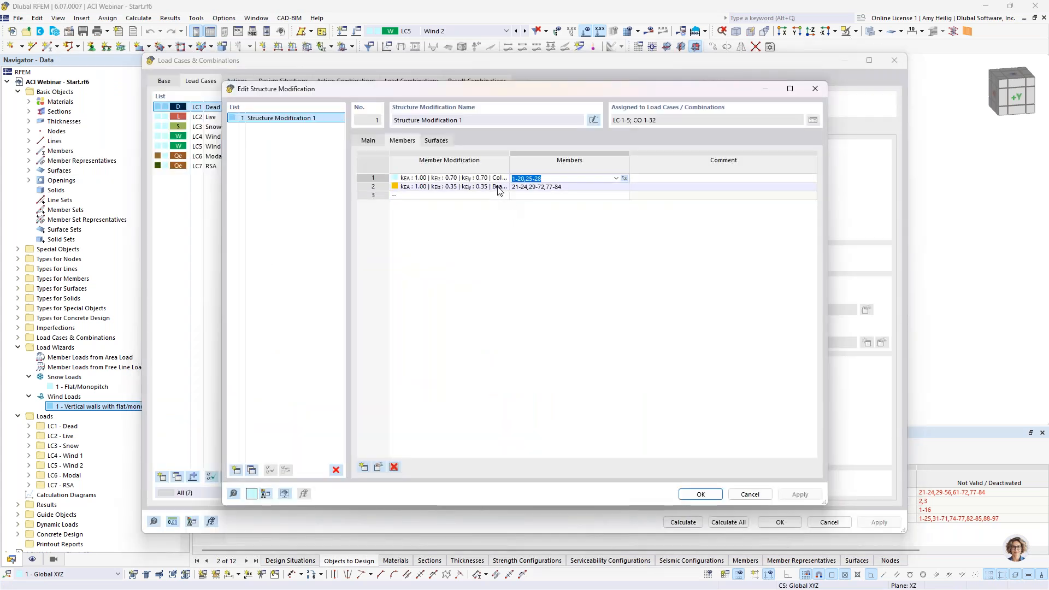
left_click(499, 189)
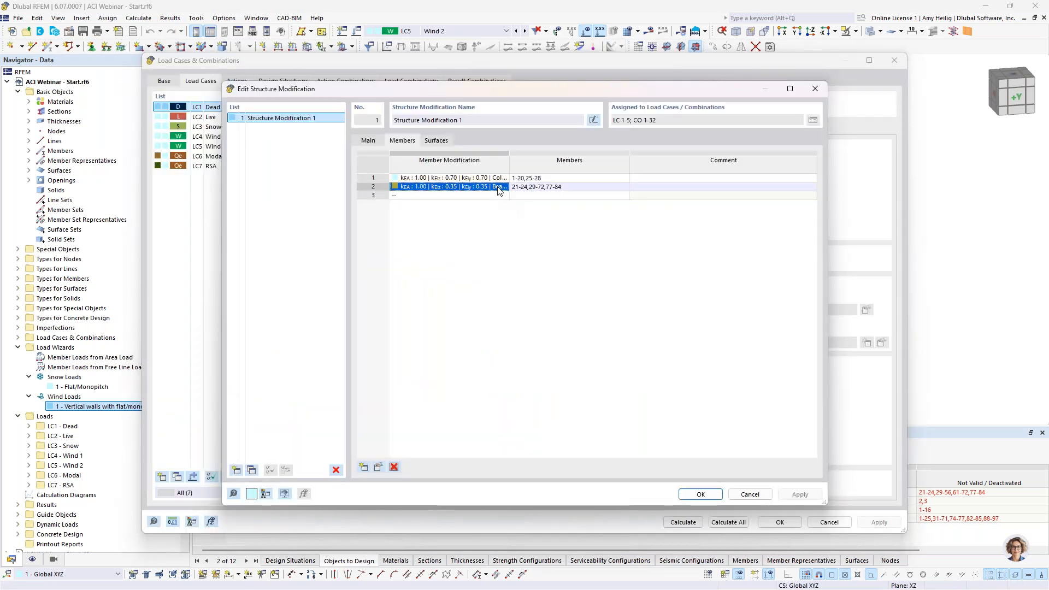
left_click(499, 189)
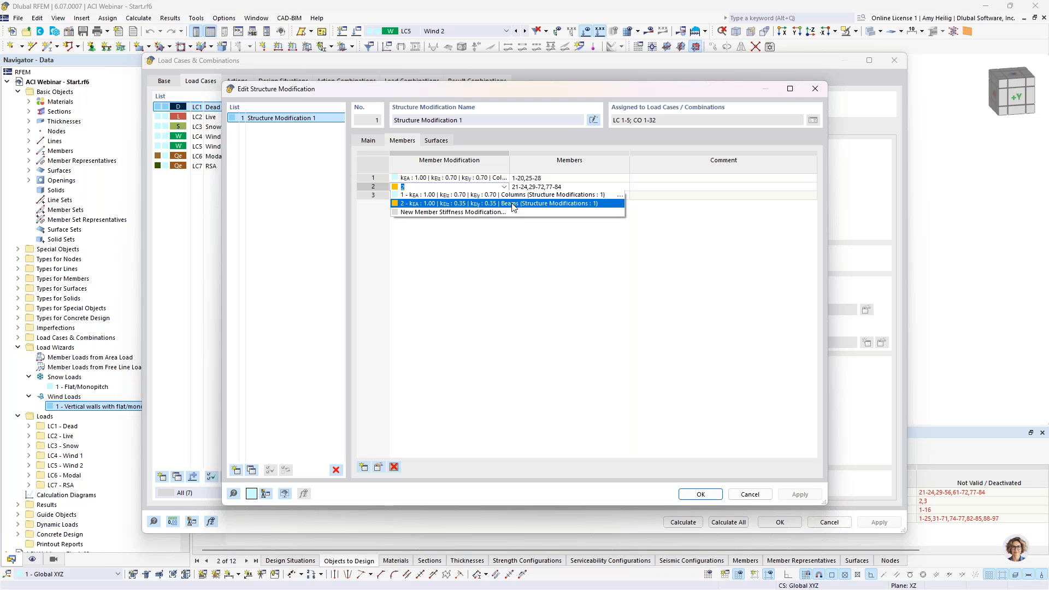
left_click(513, 203)
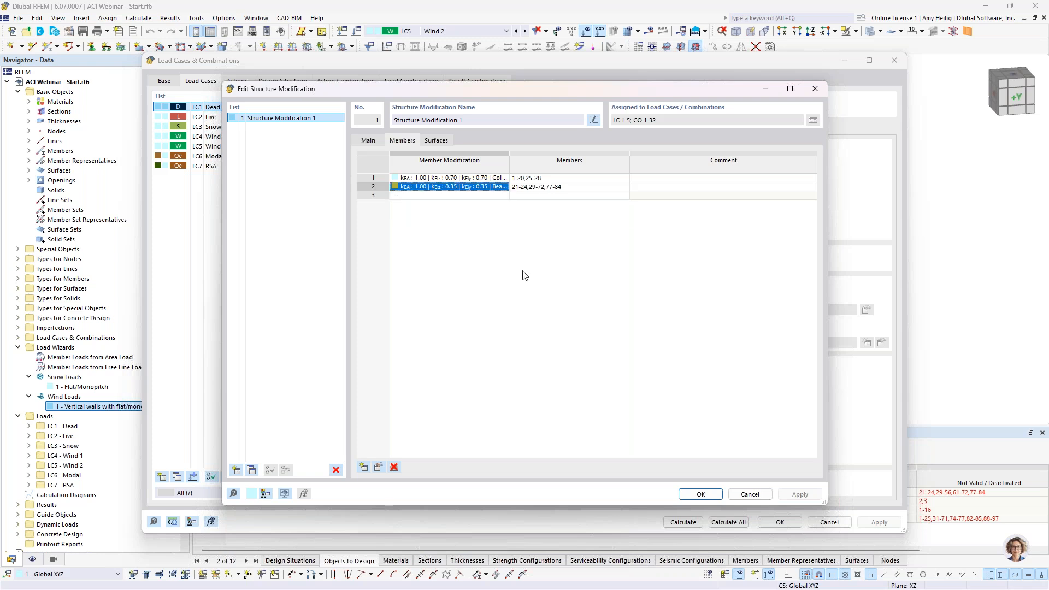
Review the uncracked walls' surface stiffness modification, its modification types and component types, and close the structure modification without changes.
left_click(436, 141)
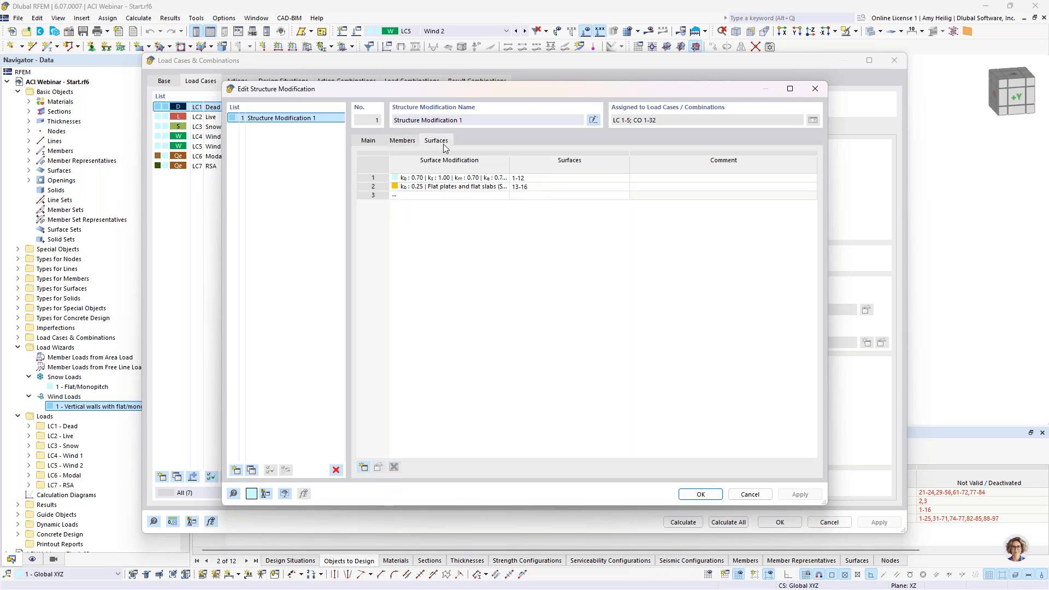
left_click(505, 178)
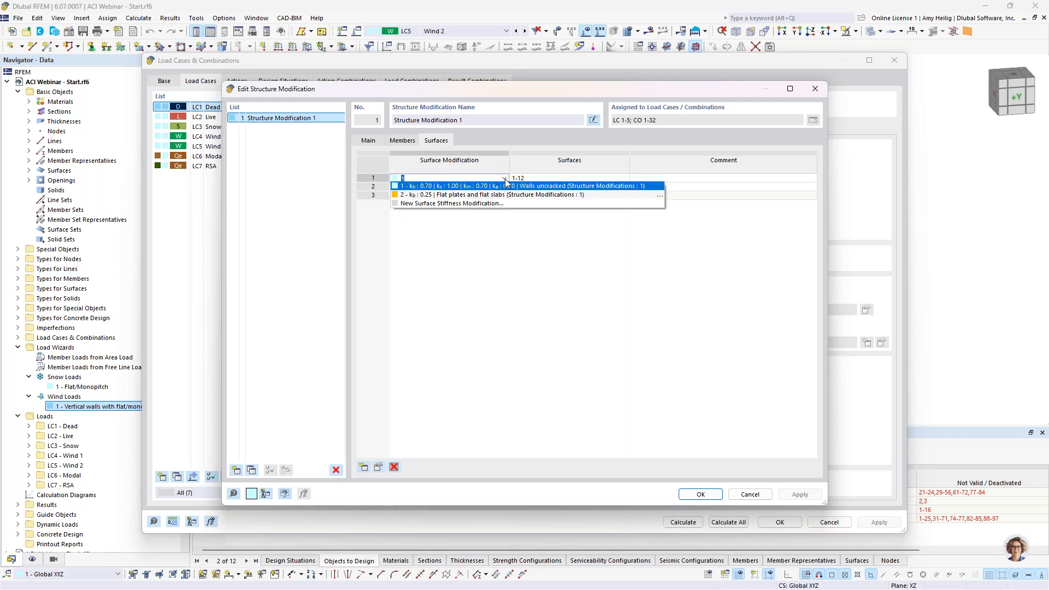
left_click(661, 186)
left_click(527, 159)
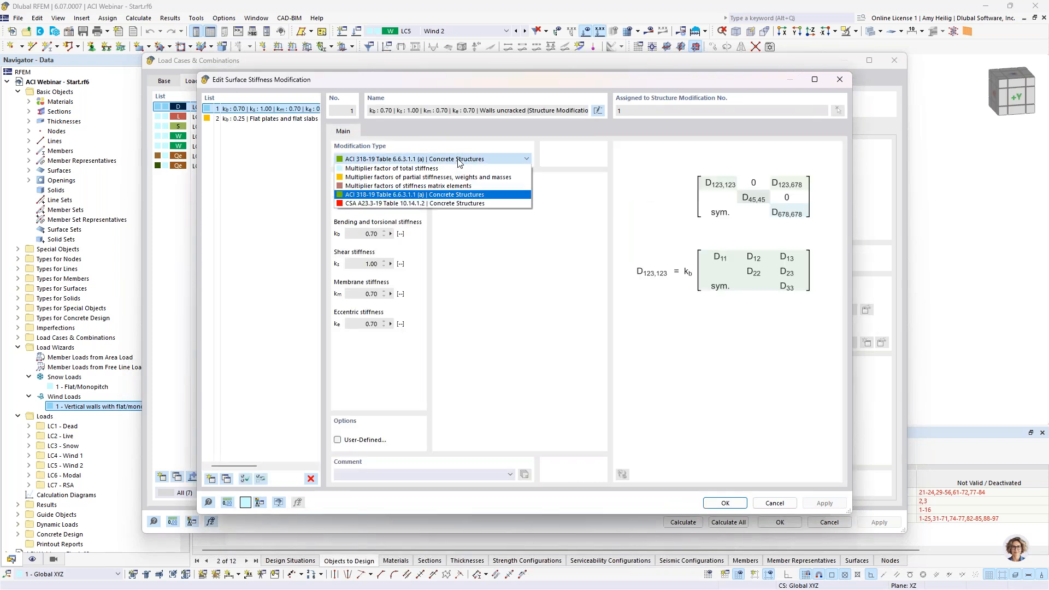
left_click(422, 195)
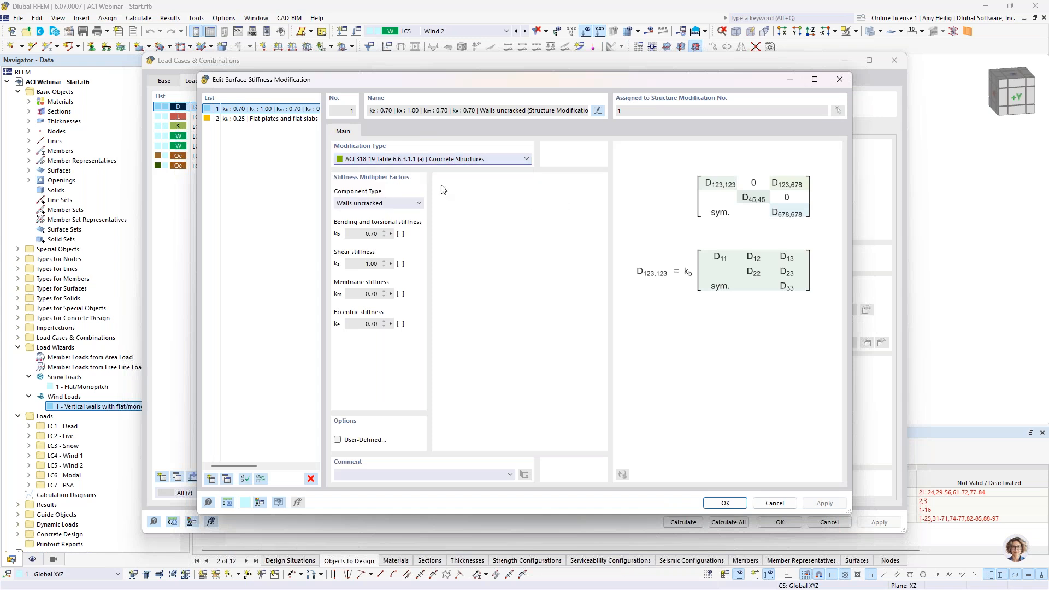
left_click(414, 204)
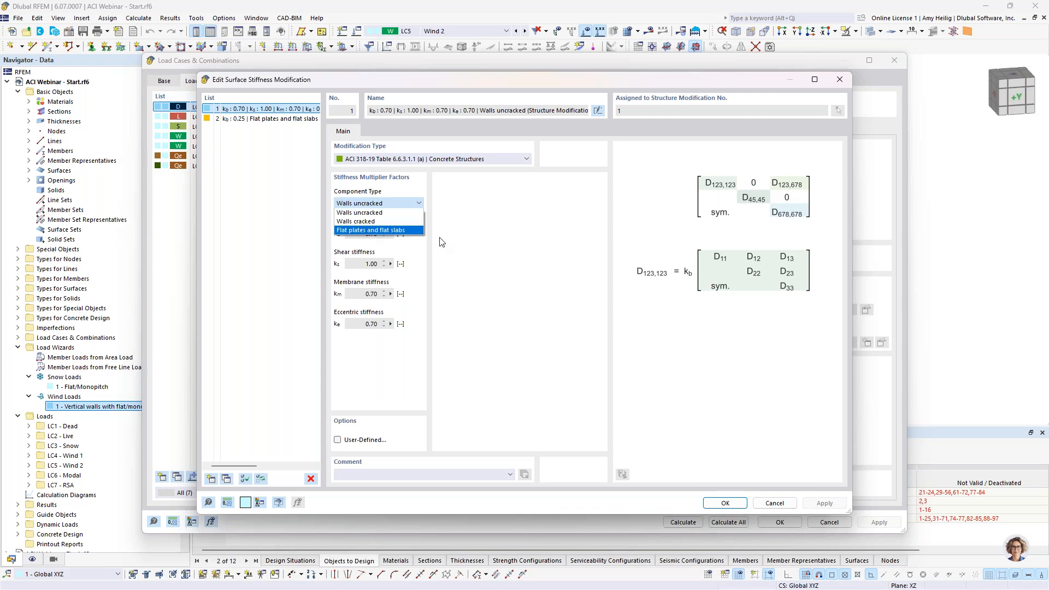
left_click(486, 252)
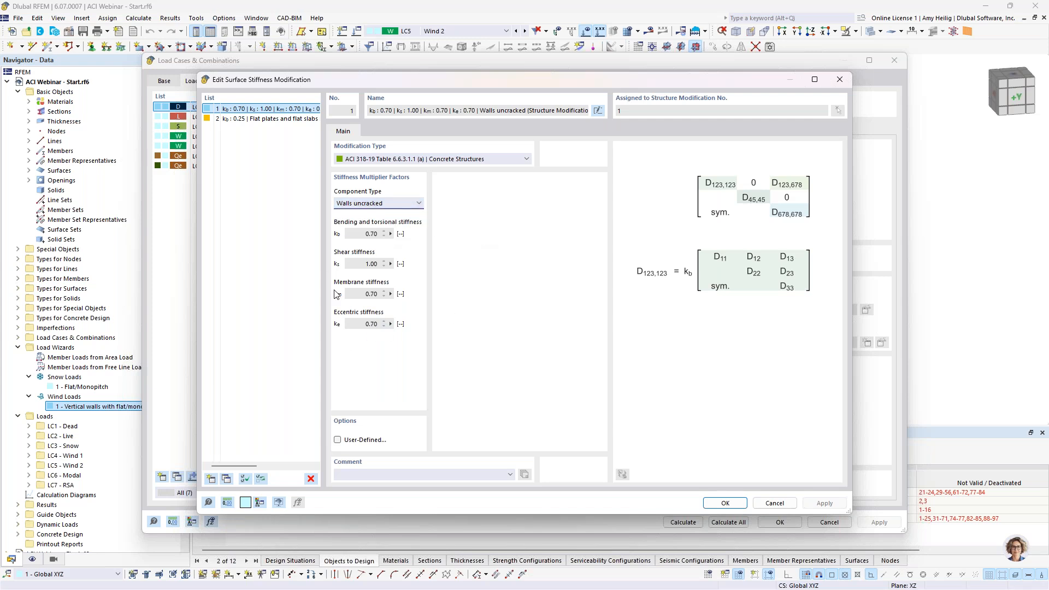
left_click(775, 504)
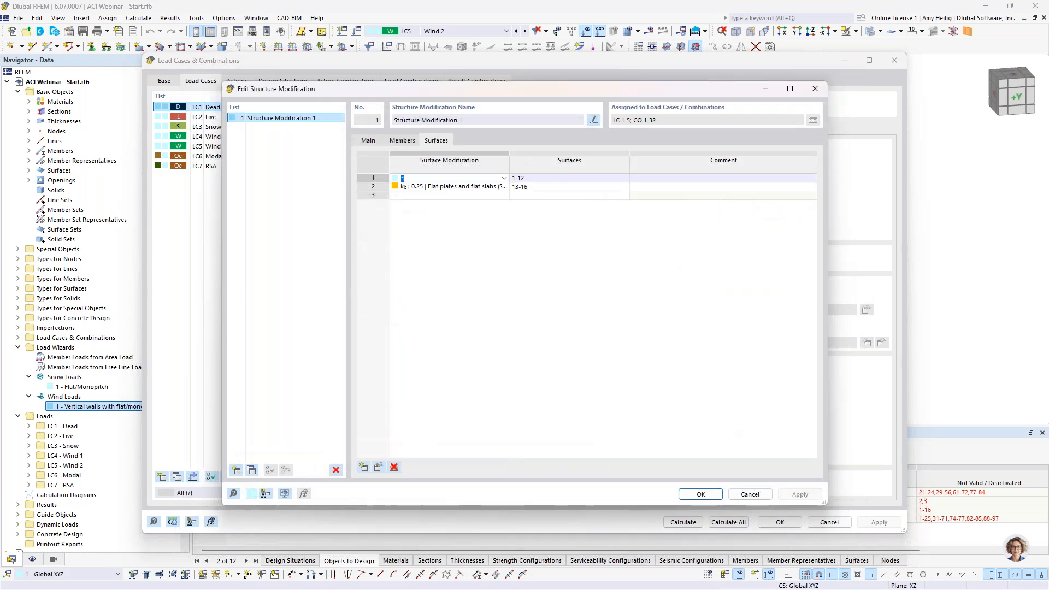
left_click(747, 495)
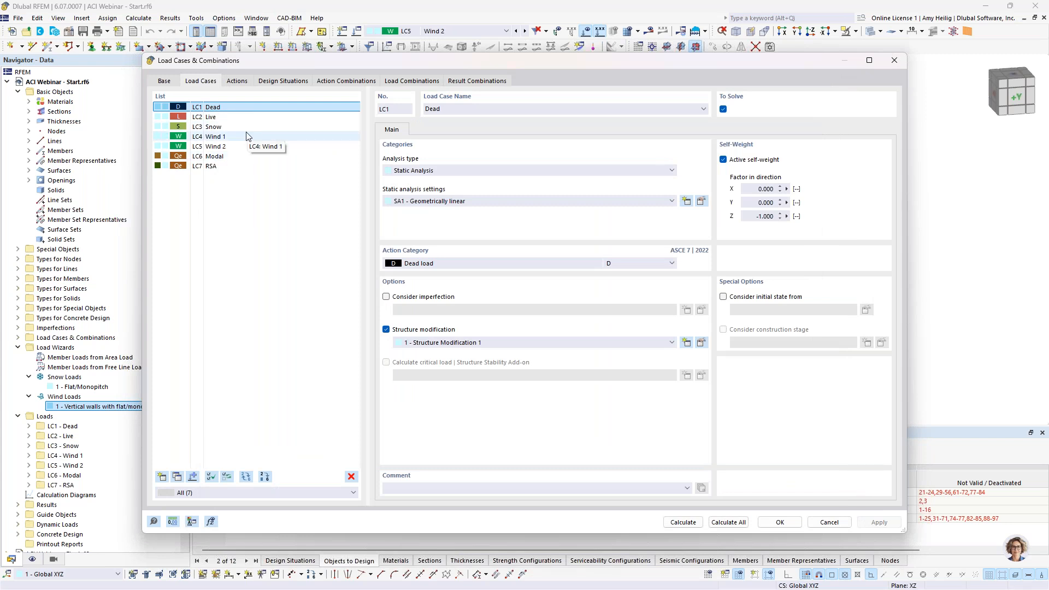
Review the load combination wizard assigned to design situation DS1 and close it without changes.
left_click(291, 83)
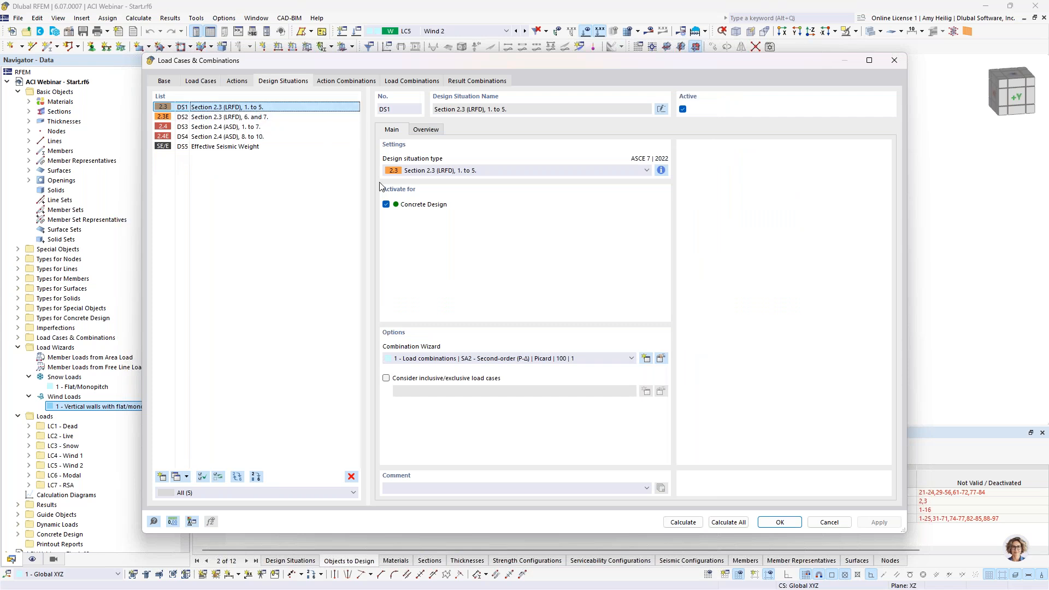
left_click(661, 359)
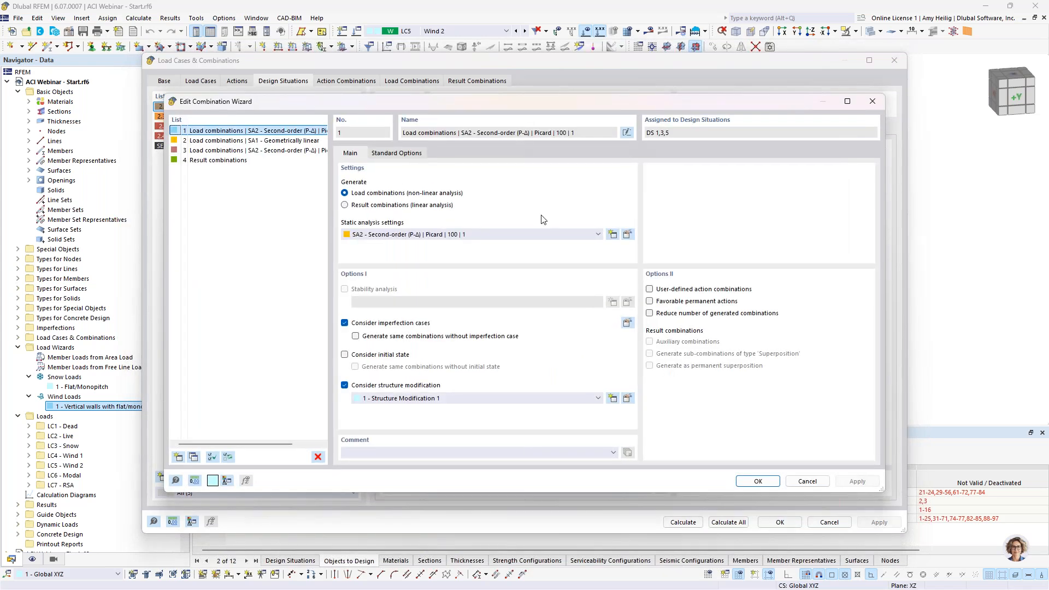
left_click(806, 482)
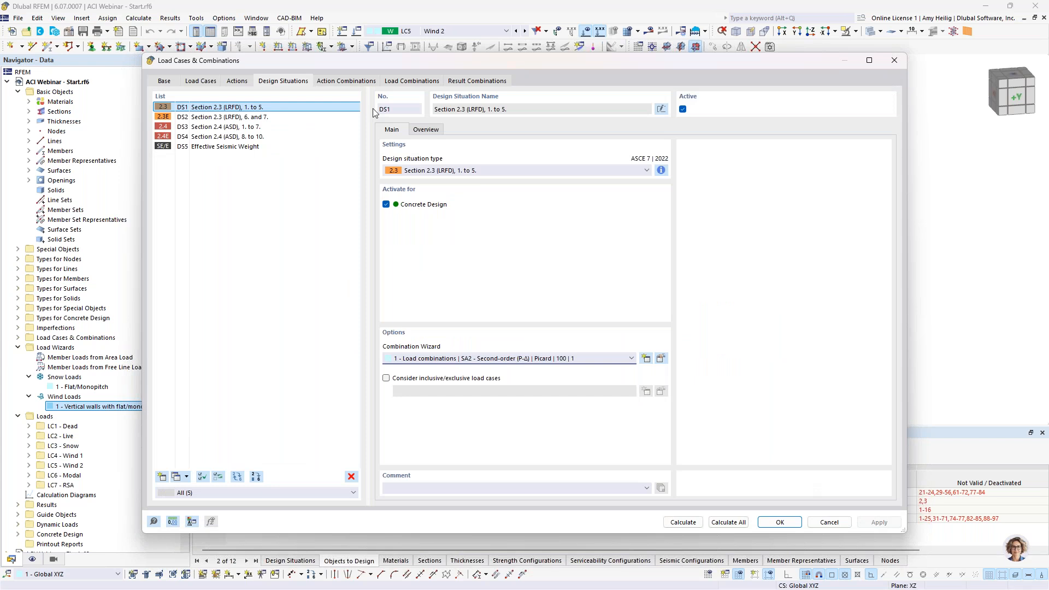
Look through load combinations CO1 to CO4 and close the load cases and combinations without changes.
left_click(396, 82)
key("Down")
key("Down")
key("Down")
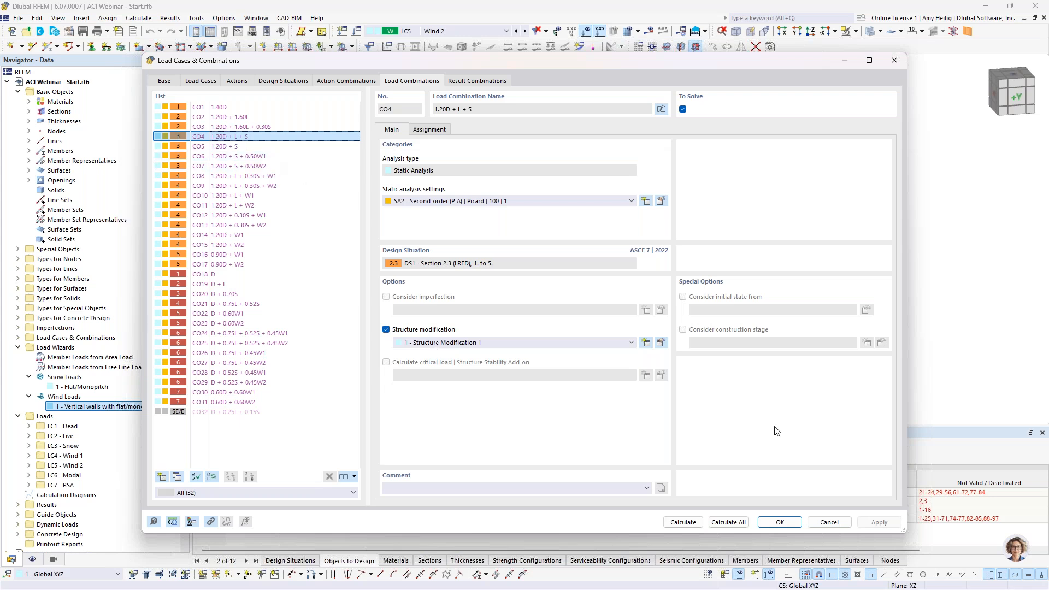
left_click(829, 523)
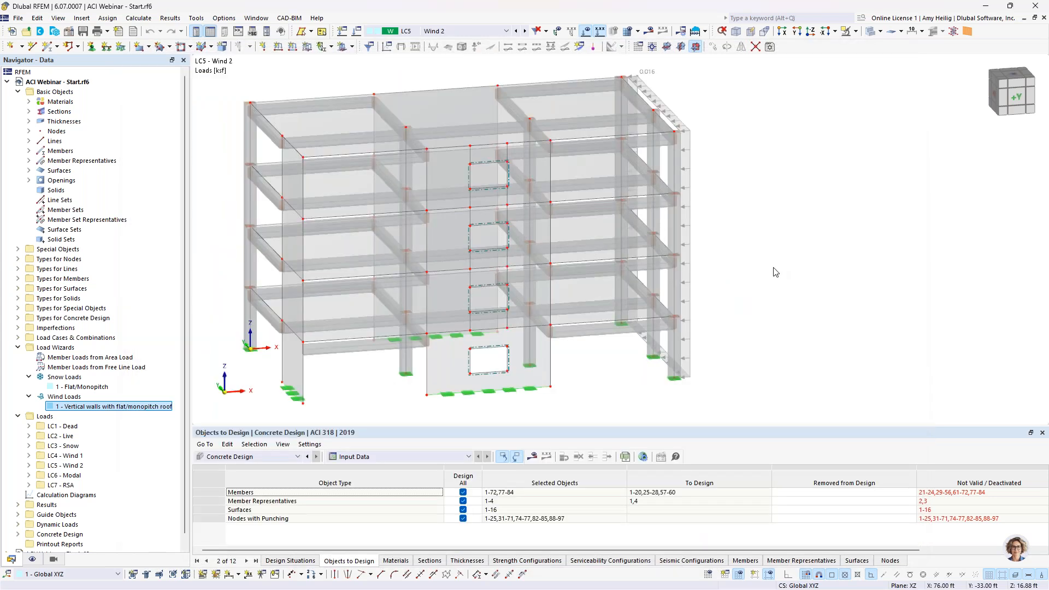
Hide the load display on the building model and show the structure from another angle.
left_click(586, 35)
middle_click_drag(812, 285, 761, 264, "ctrl")
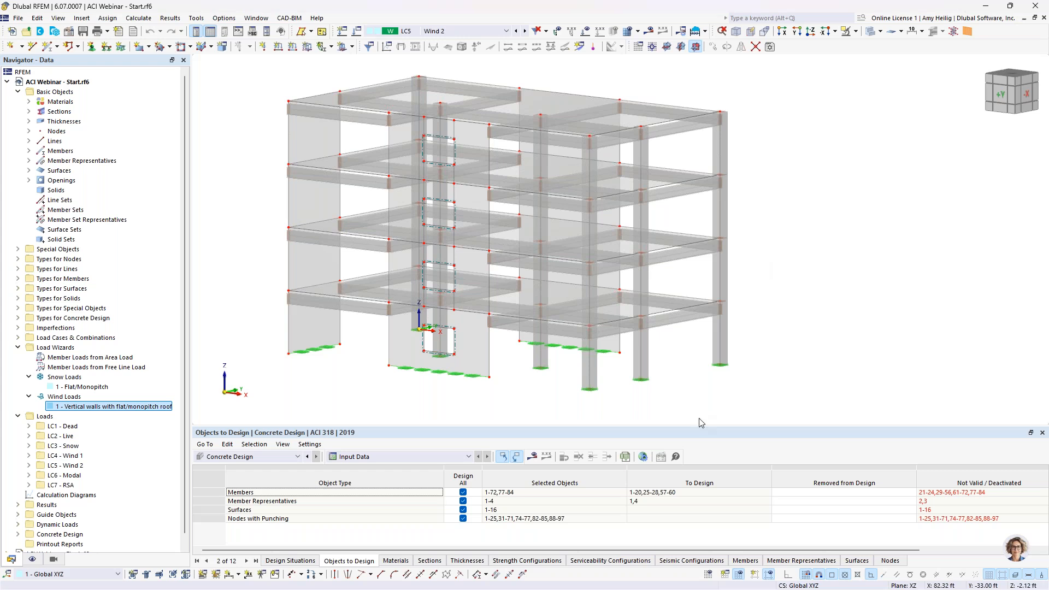
scroll(719, 378, "down", 1)
middle_click_drag(718, 378, 751, 355)
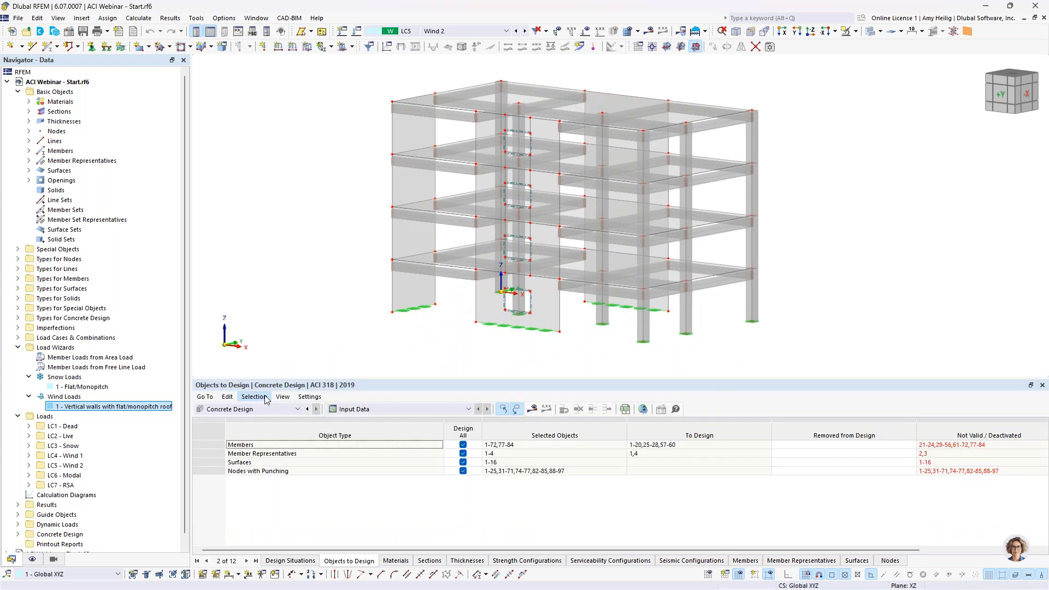
Check the Concrete Design input tables, review the add-on's global settings for ACI 318-19, and close the settings without changes.
left_click(253, 410)
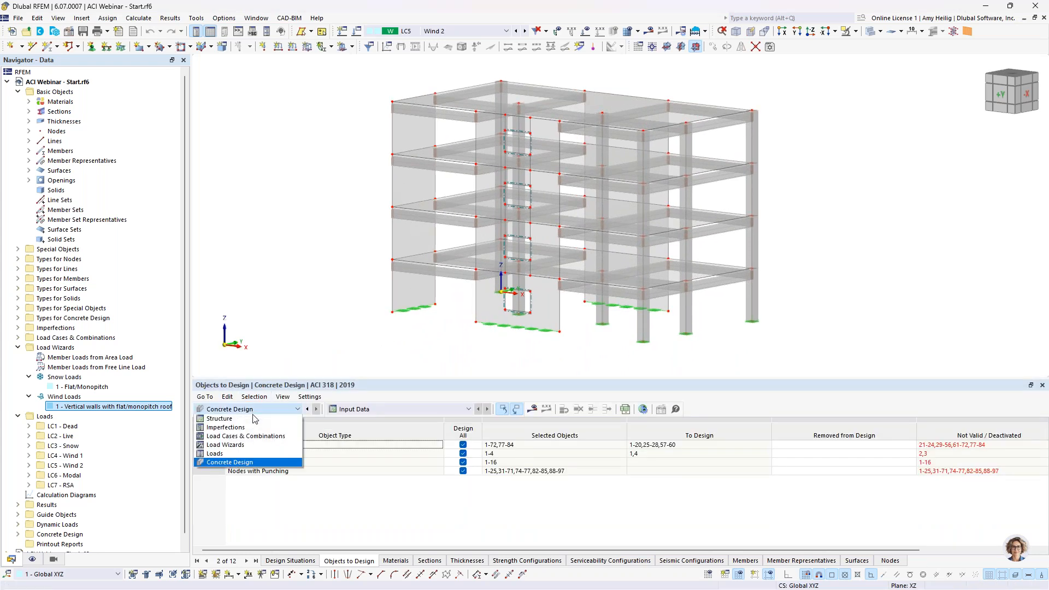
left_click(254, 463)
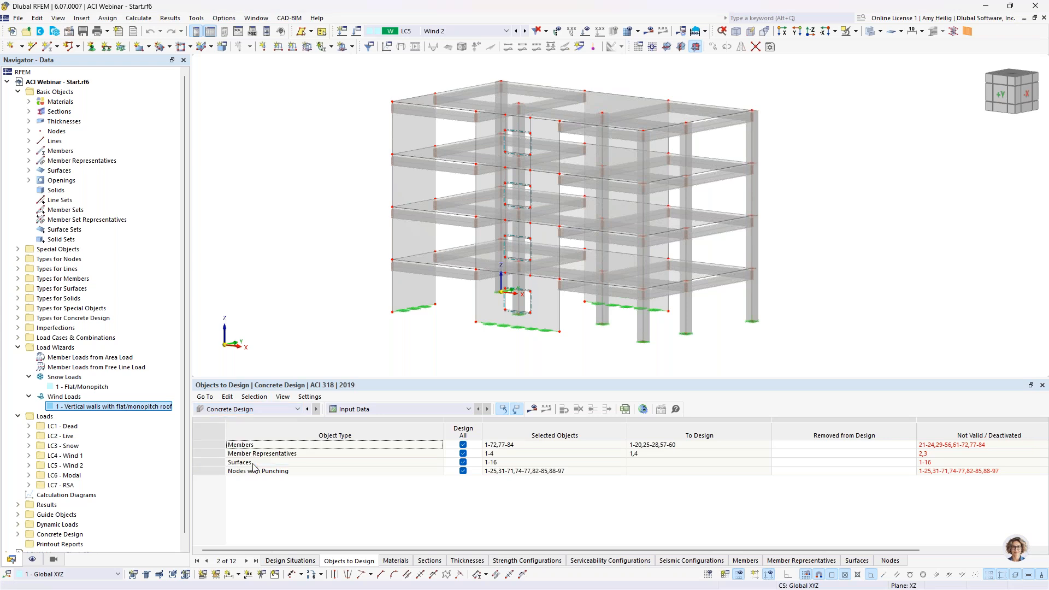
left_click(644, 410)
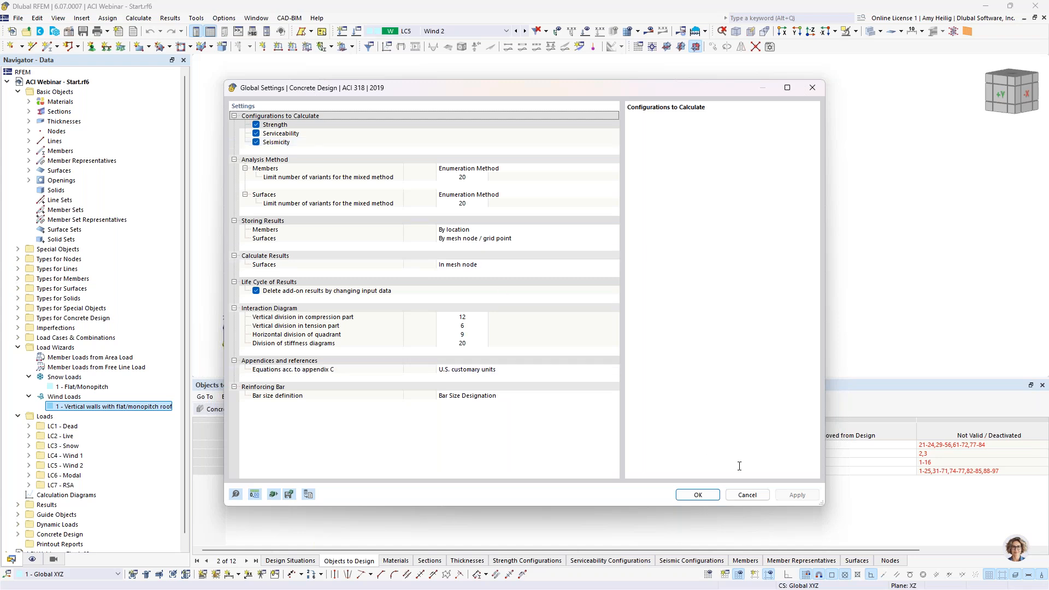
left_click(748, 495)
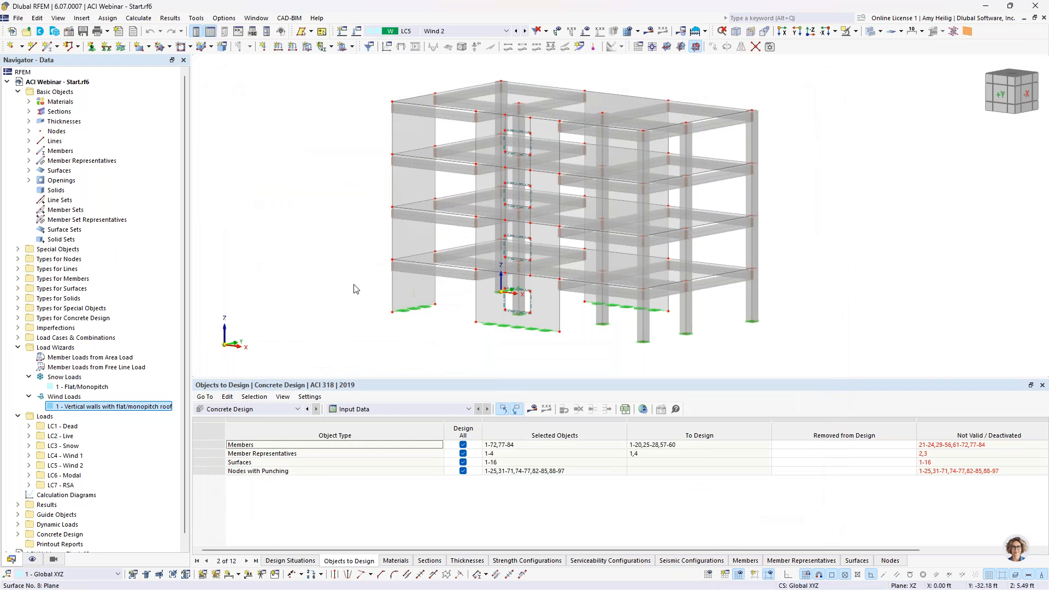
Try switching the Design properties of column member 8 off and on, and close the member without saving changes.
left_click(18, 348)
middle_click_drag(765, 325, 703, 318)
scroll(716, 305, "up", 2)
scroll(719, 308, "up", 3)
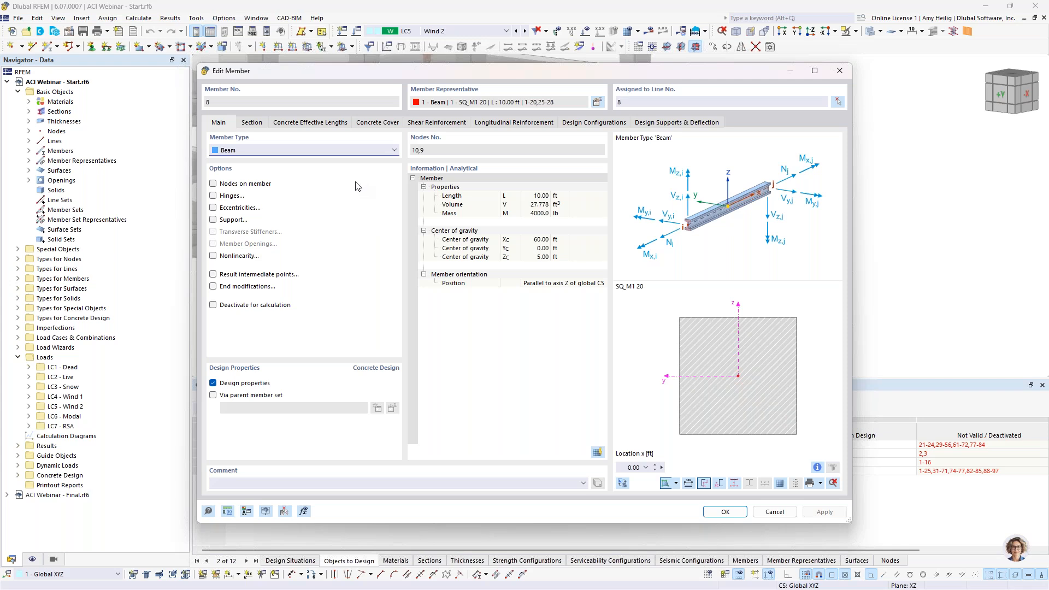
left_click(243, 378)
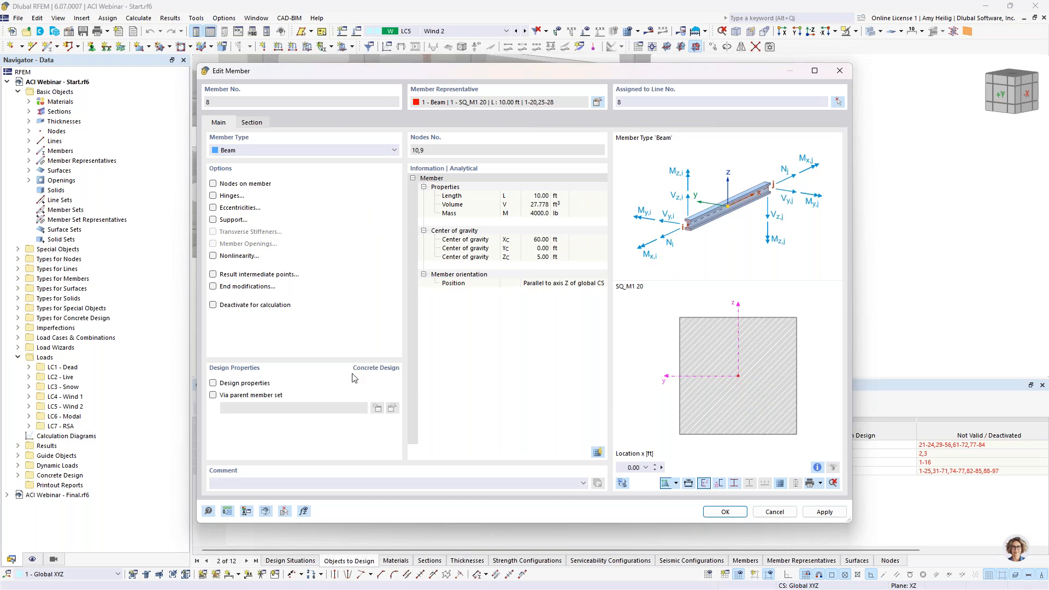
left_click(251, 383)
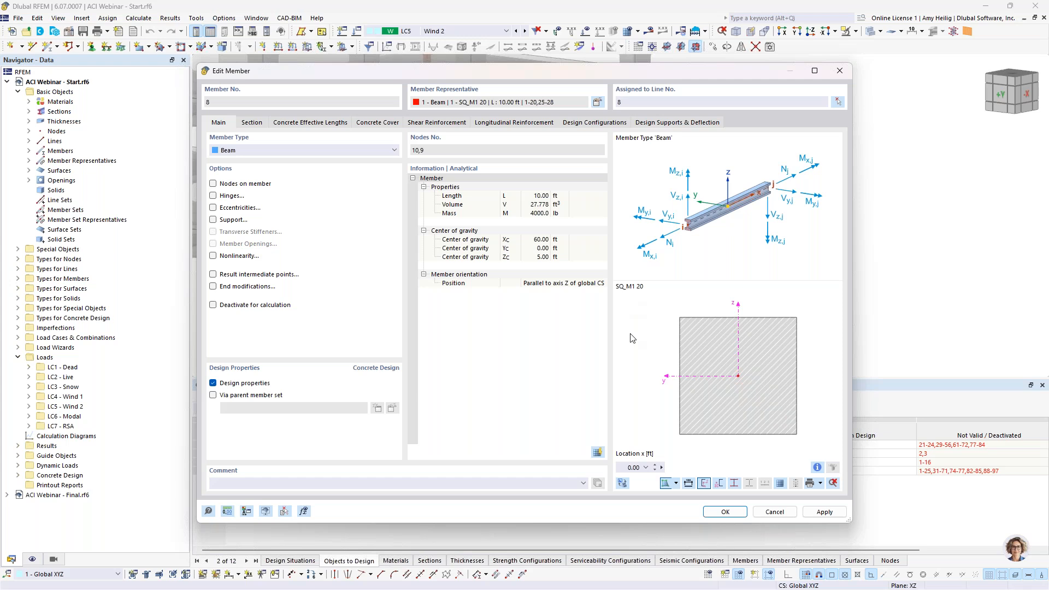
left_click(774, 513)
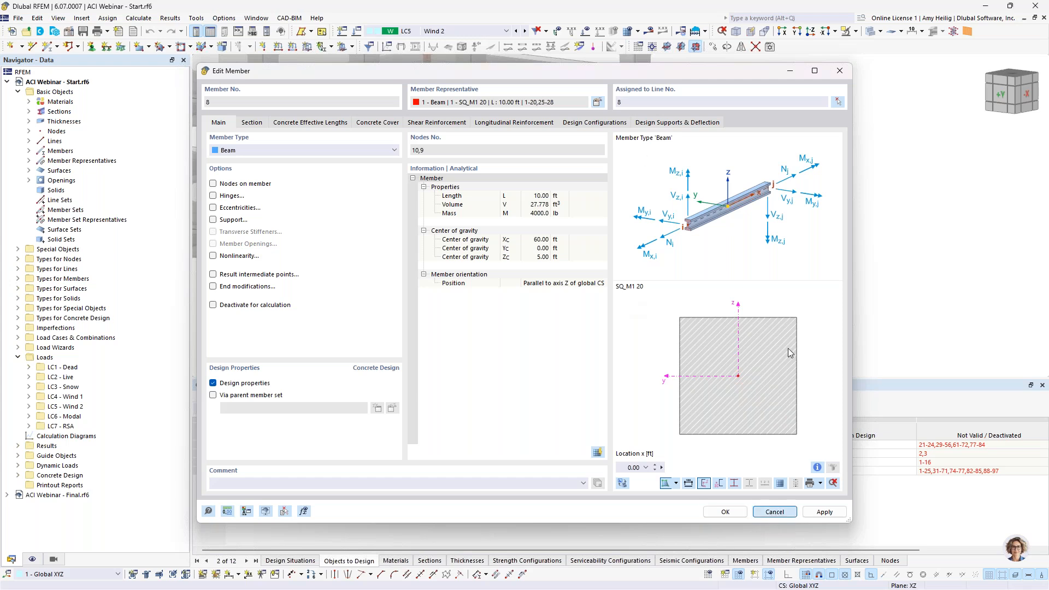
middle_click_drag(765, 259, 736, 269)
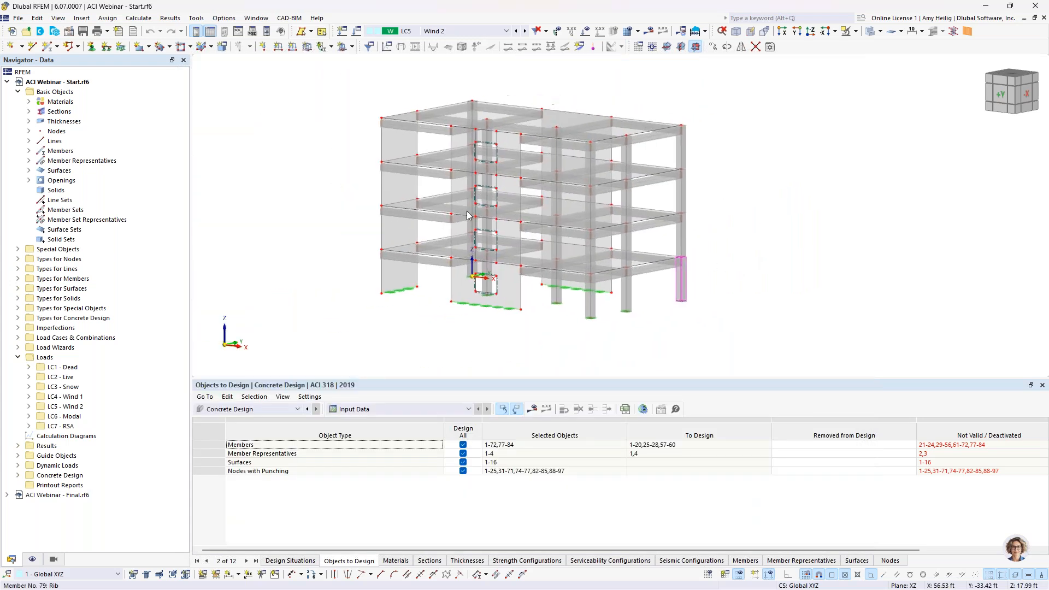
Turn on the display of member representatives in the model and switch the model to wireframe display.
left_click(33, 559)
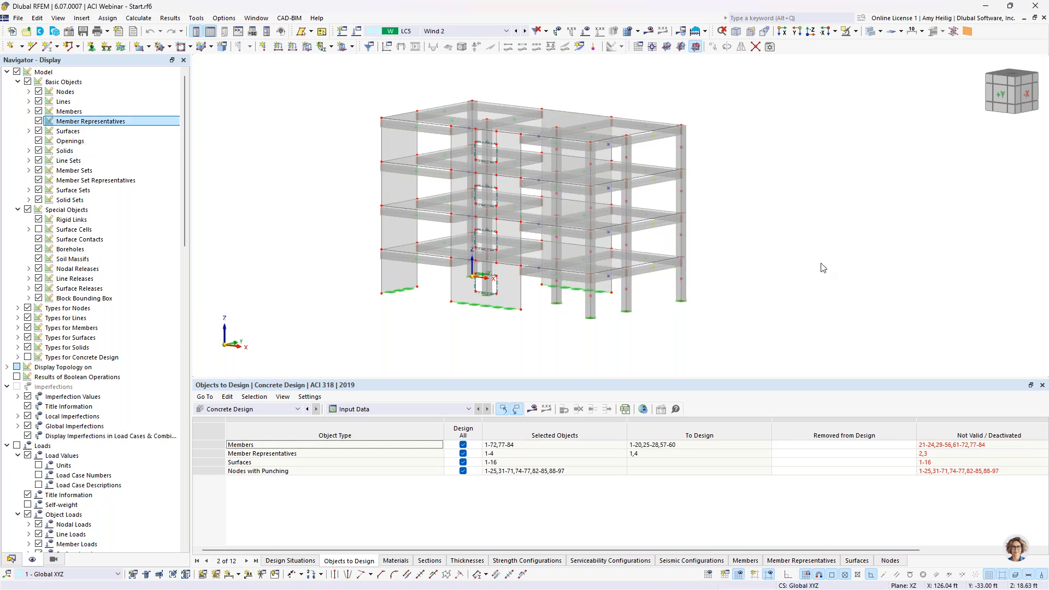
left_click(871, 32)
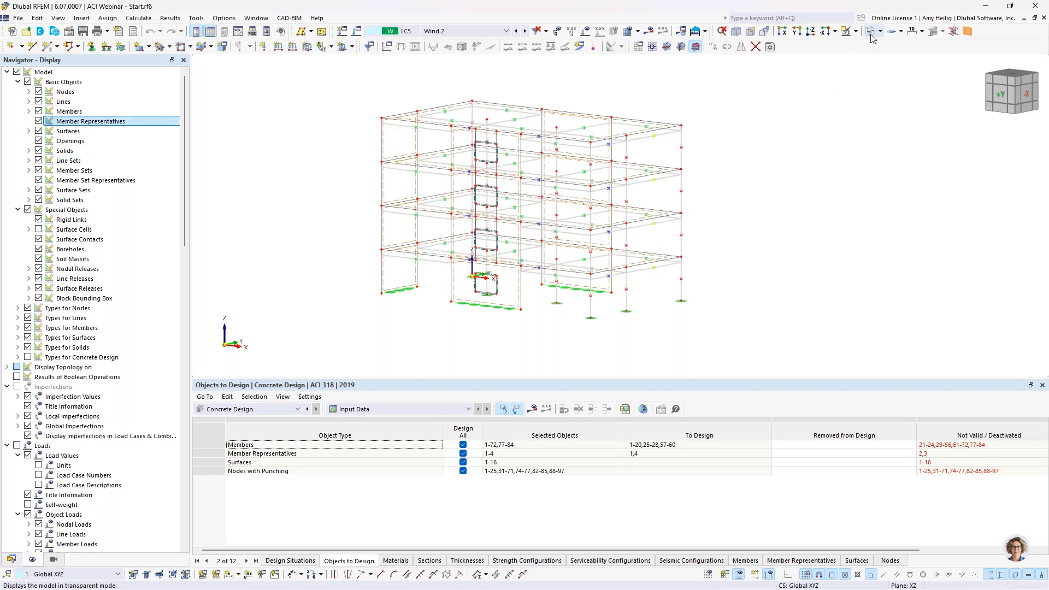
left_click(12, 559)
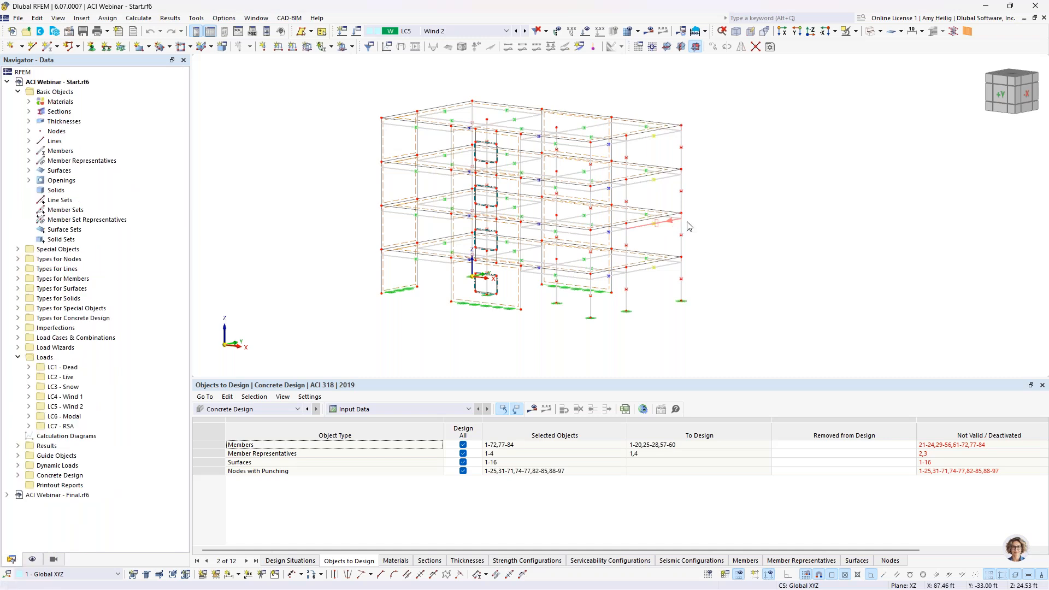
List the member representatives, highlight representative 1 (Beam, SQ_M1 20) in the model, and open it for editing.
left_click(27, 162)
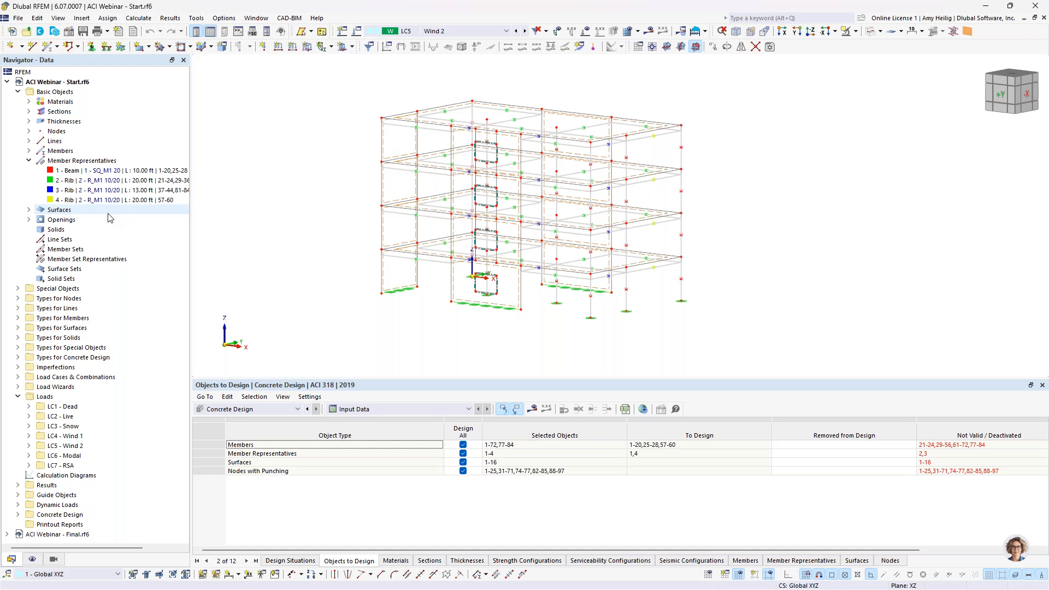
left_click(64, 173)
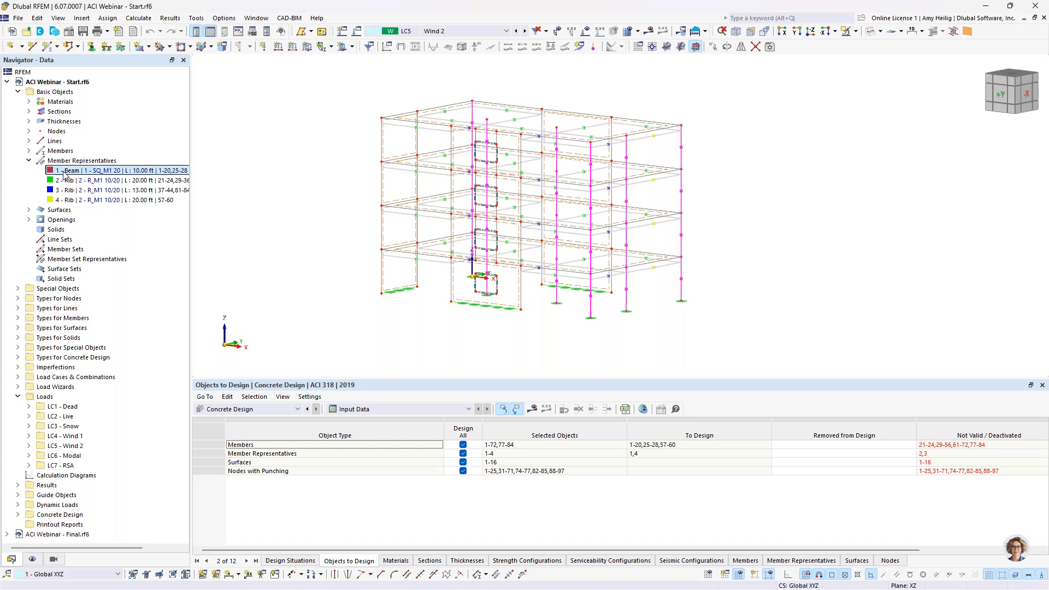
double_click(65, 174)
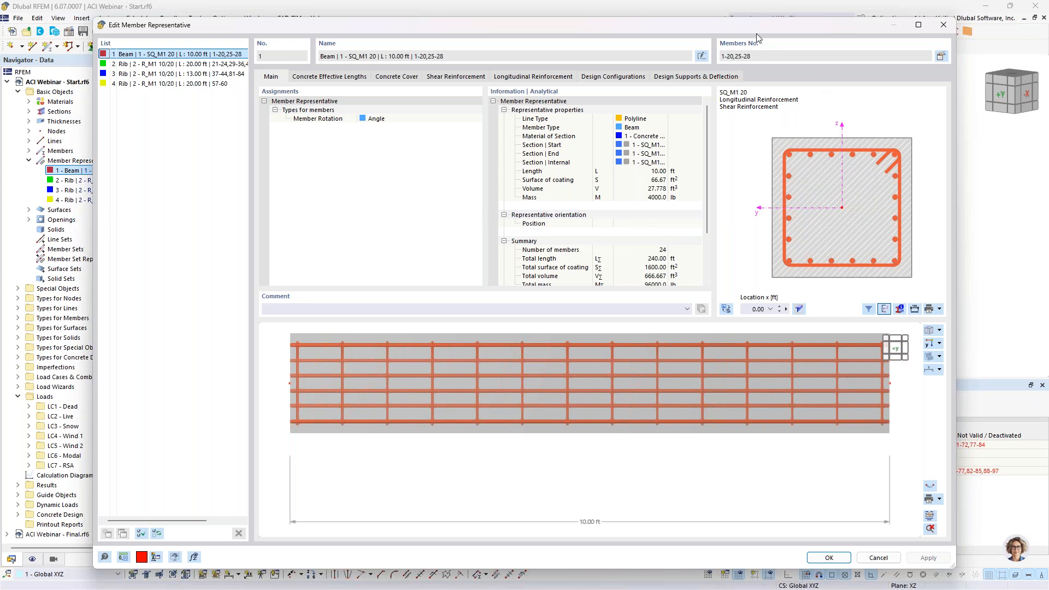
mouse_move(759, 23)
left_mouse_down()
mouse_move(873, 272)
mouse_move(863, 498)
mouse_move(943, 226)
mouse_move(764, 34)
mouse_move(763, 18)
mouse_move(769, 29)
left_mouse_up()
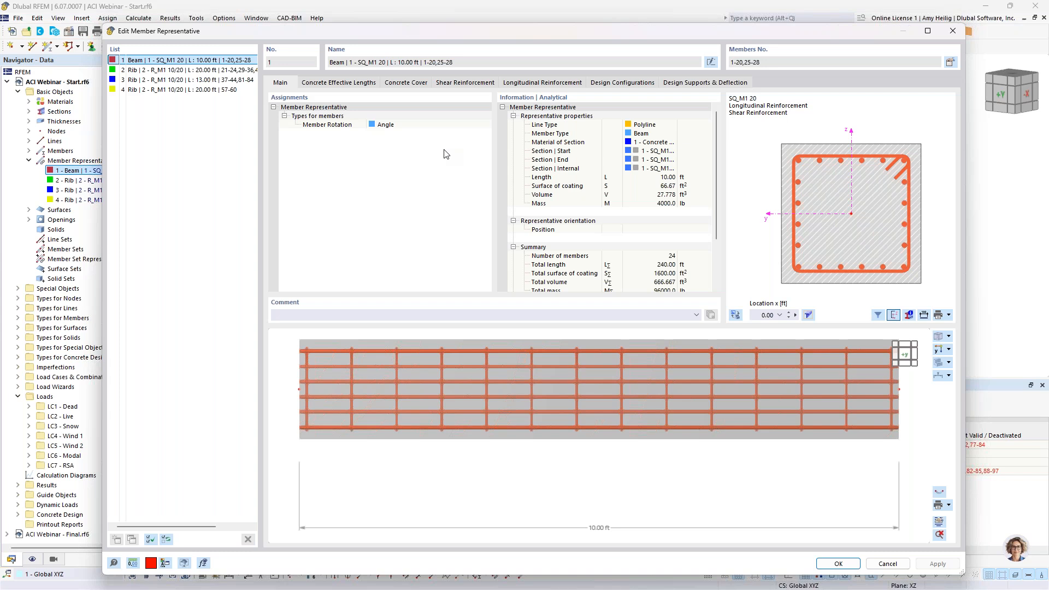
Review the column representative's concrete effective lengths and concrete cover, viewing its reinforcement in 3D.
left_click(356, 86)
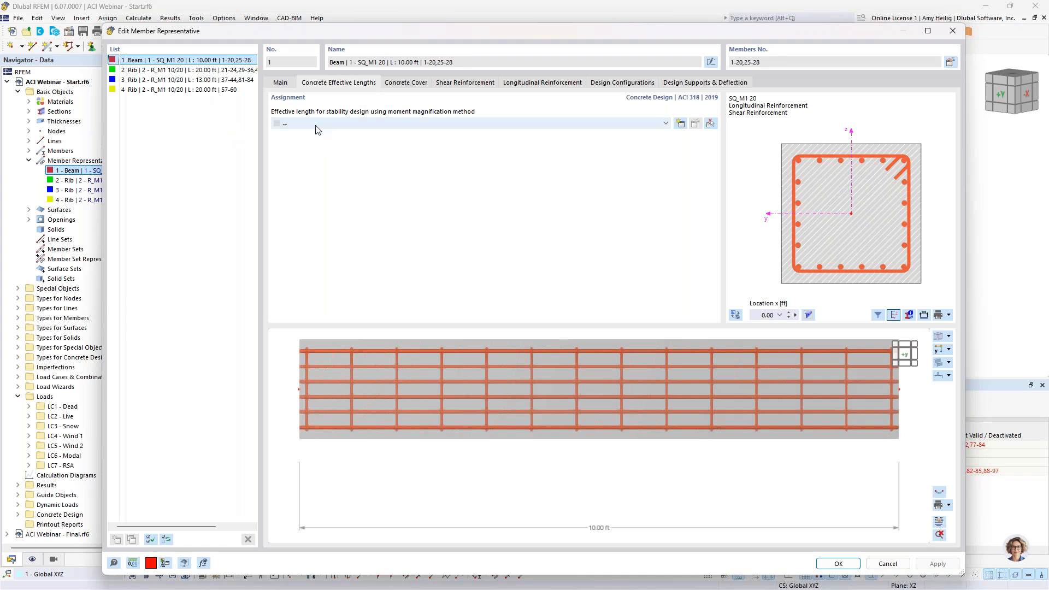
left_click(412, 86)
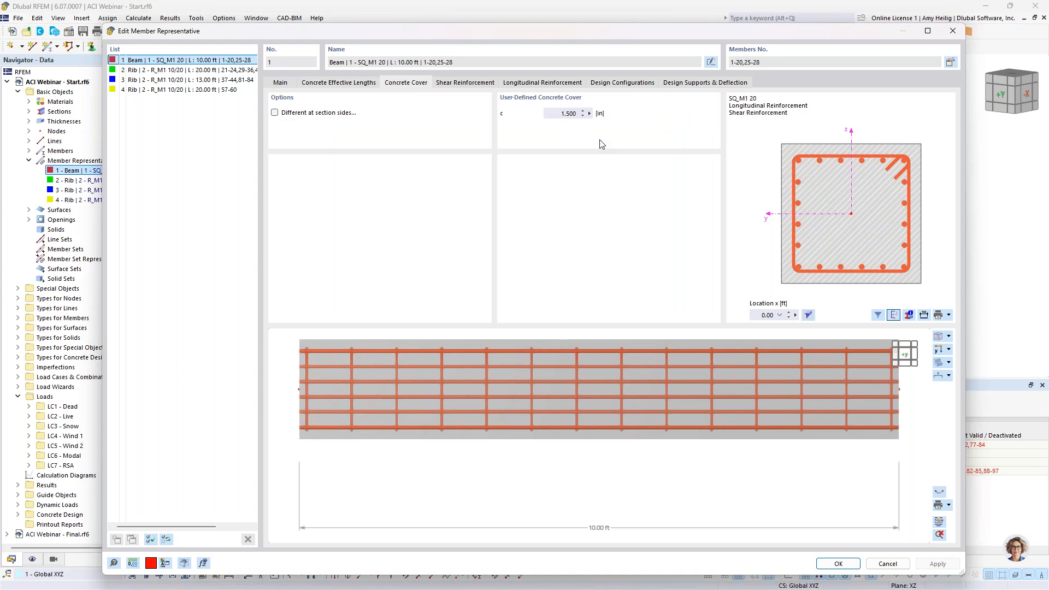
middle_click_drag(705, 386, 615, 415, "ctrl")
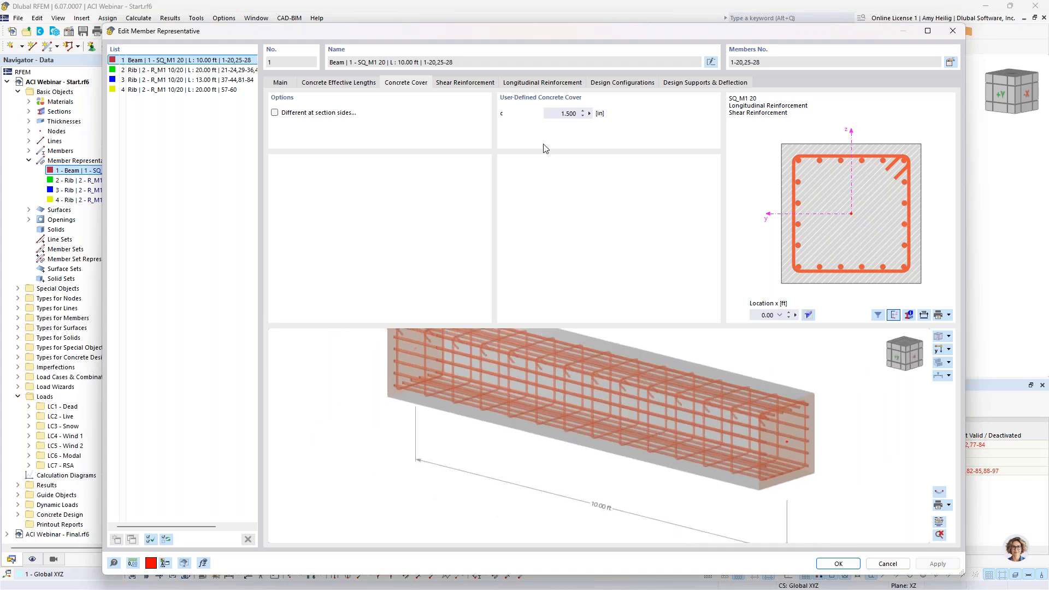
Review the column representative's shear and longitudinal reinforcement, including the available rebar types, without changing them.
left_click(464, 83)
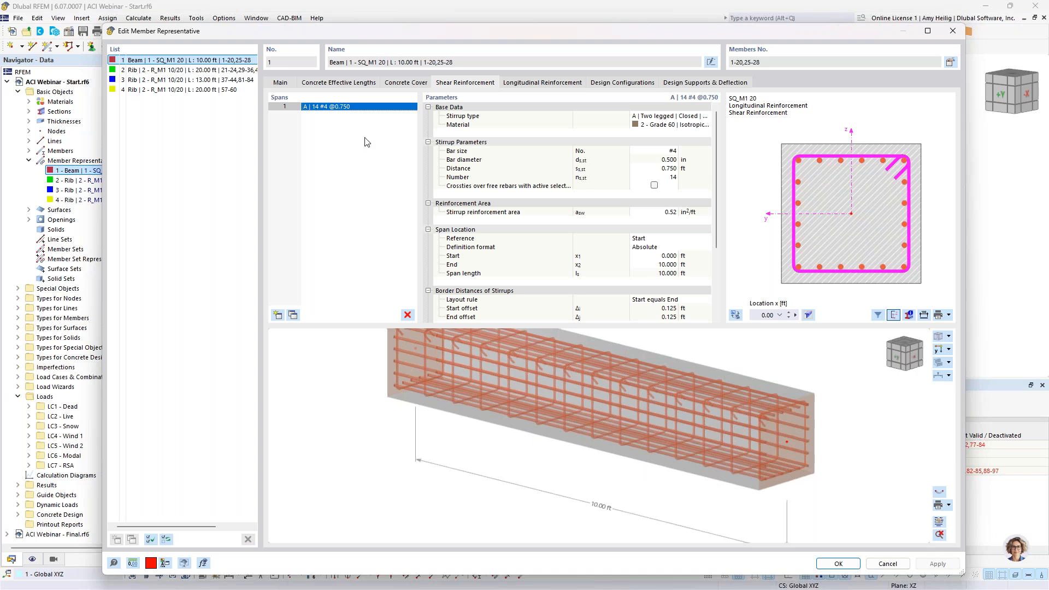
left_click(522, 84)
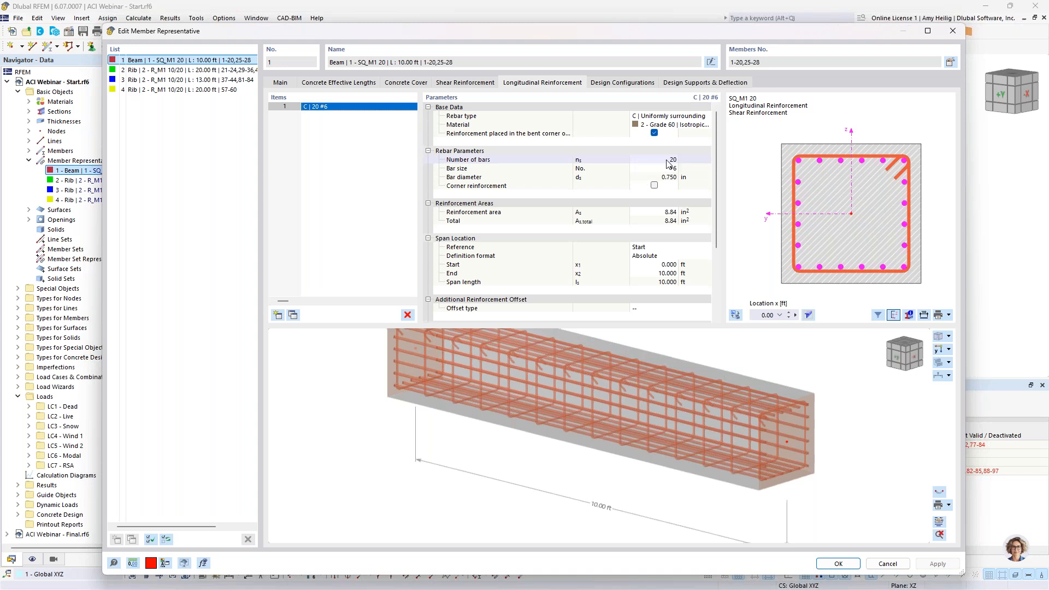
left_click(673, 116)
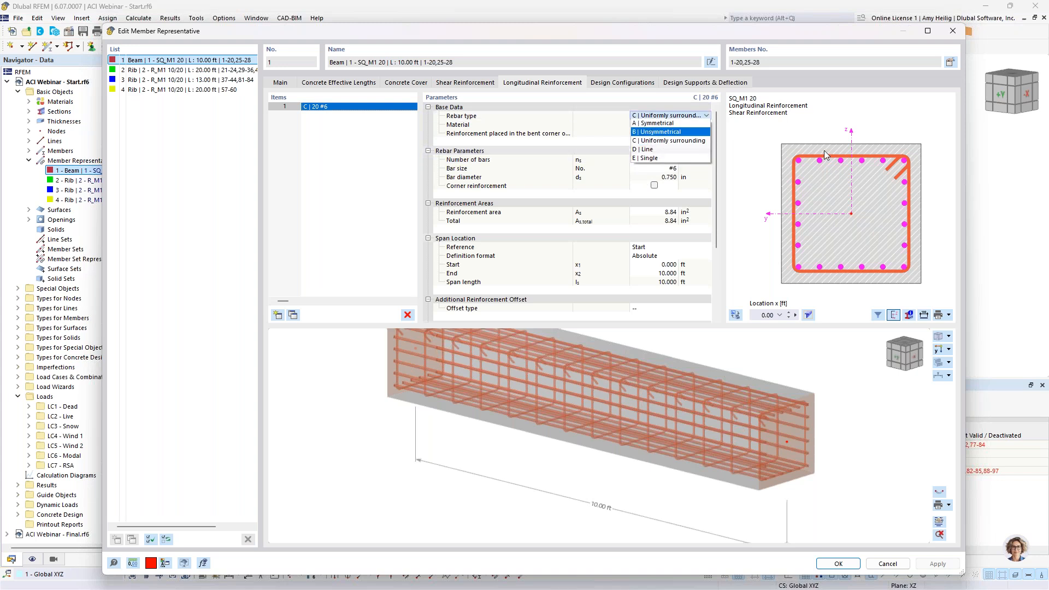
left_click(635, 198)
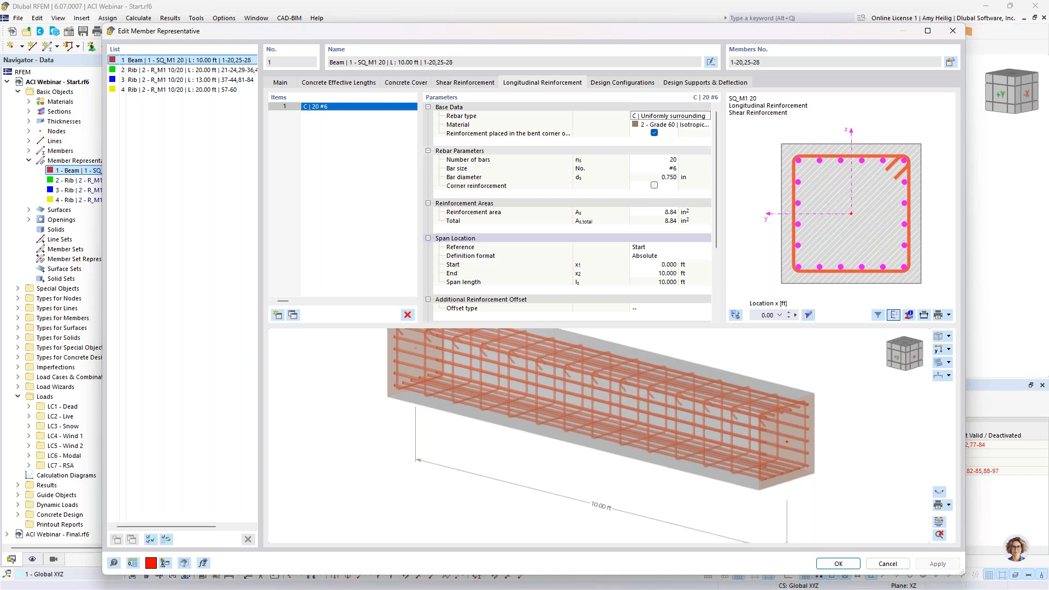
Try a Straight anchor type at the start of the column's longitudinal bars, and reset it to no anchorage.
scroll(565, 241, "down", 2)
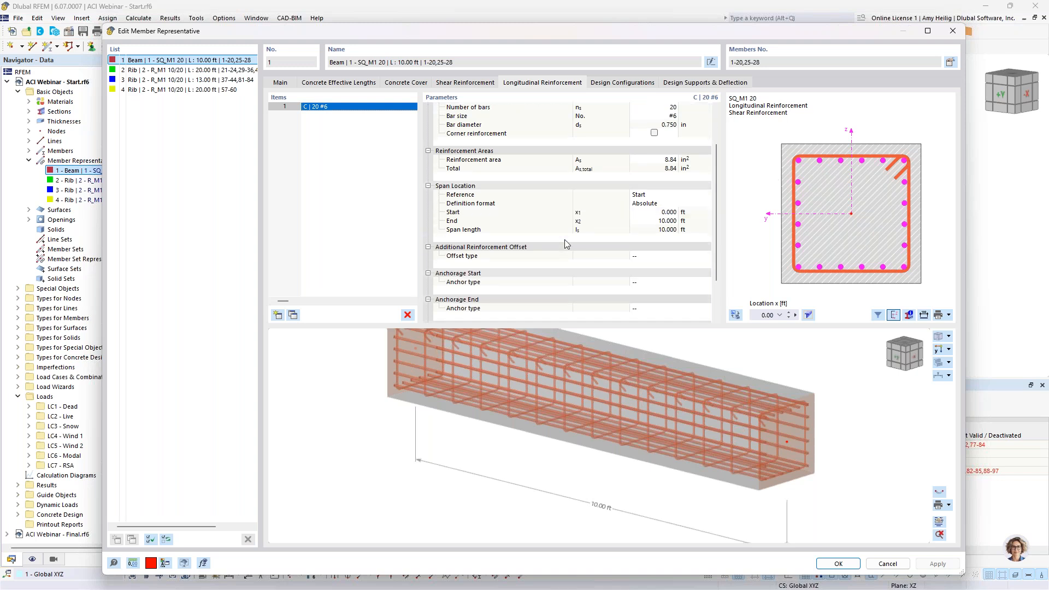
scroll(565, 244, "down", 1)
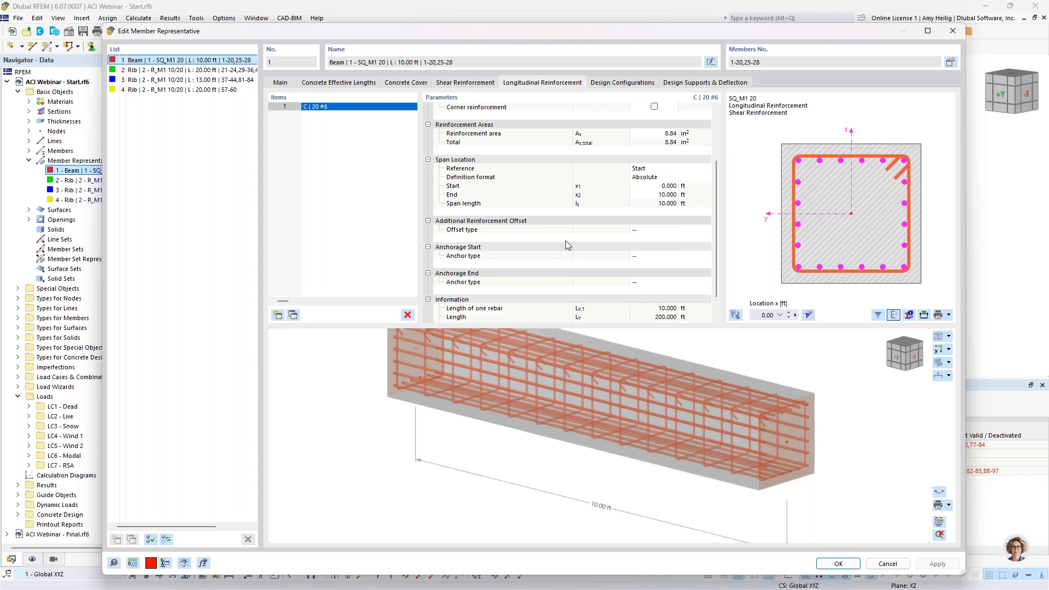
left_click(632, 256)
left_click(637, 257)
left_click(609, 296)
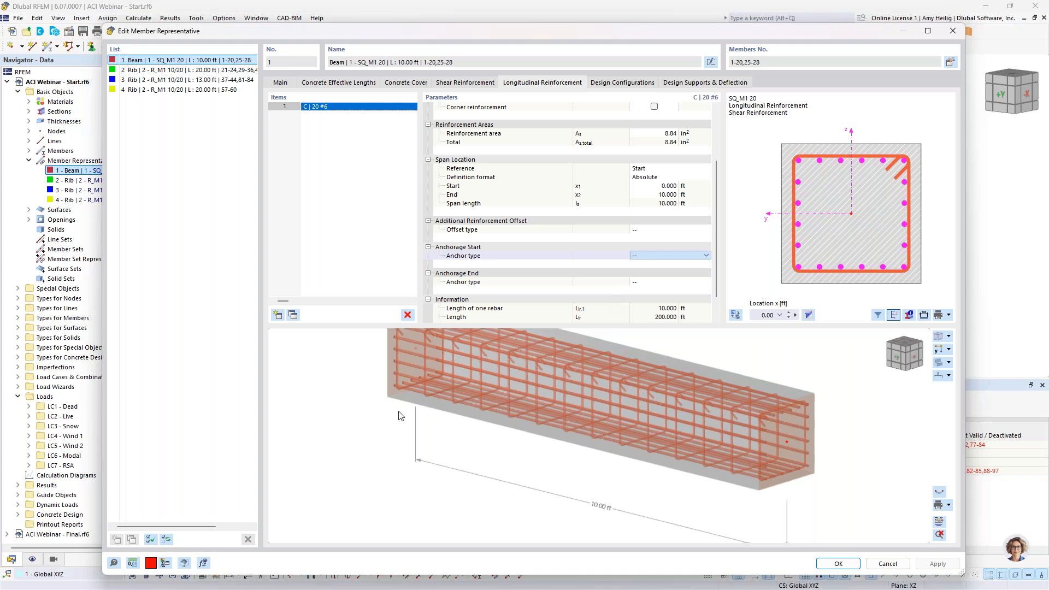
scroll(389, 419, "up", 2)
scroll(448, 370, "up", 3)
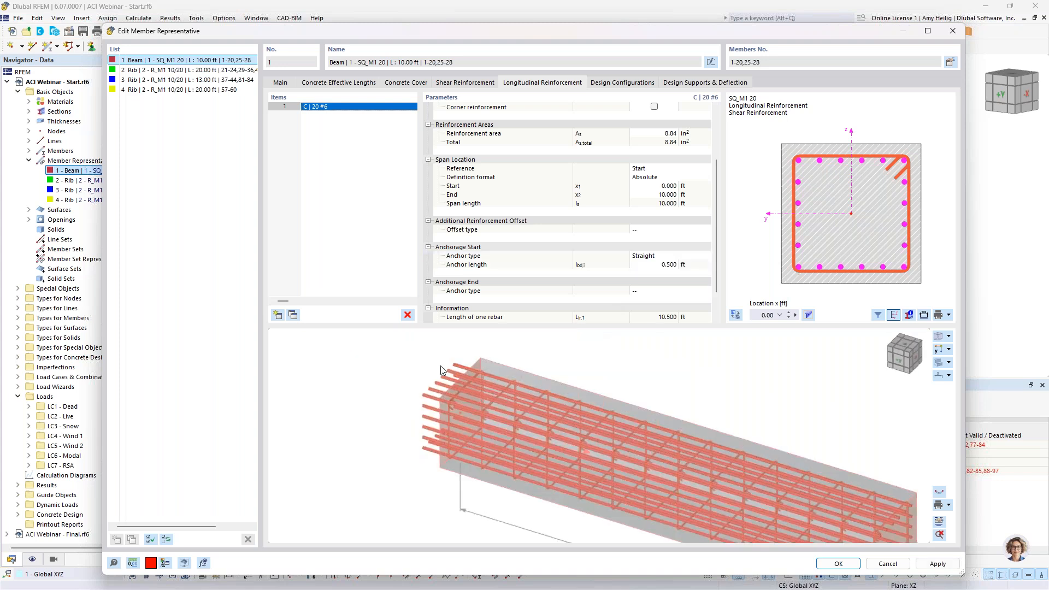
left_click(670, 257)
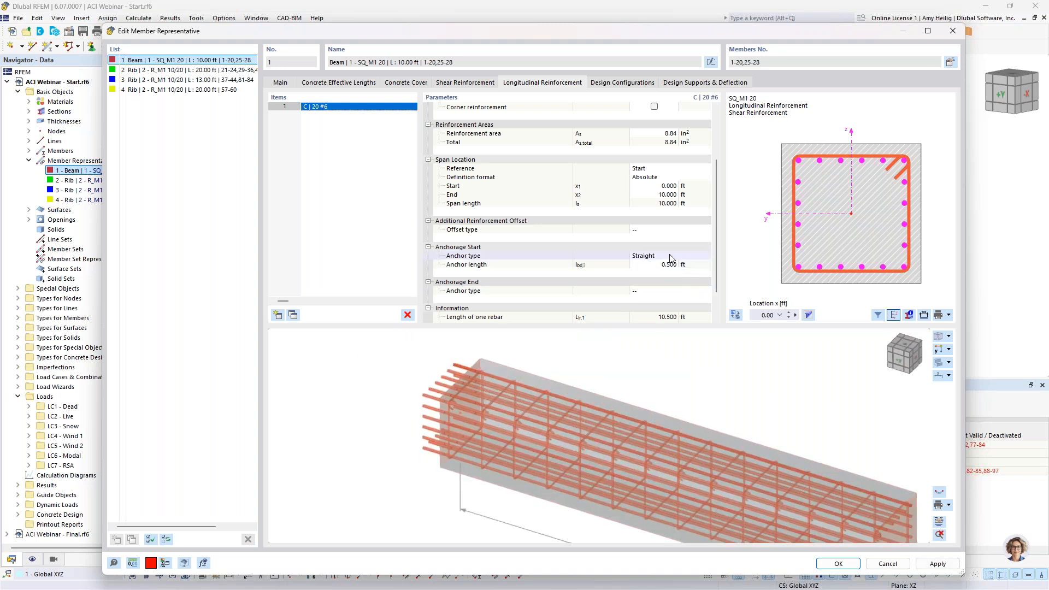
left_click(676, 257)
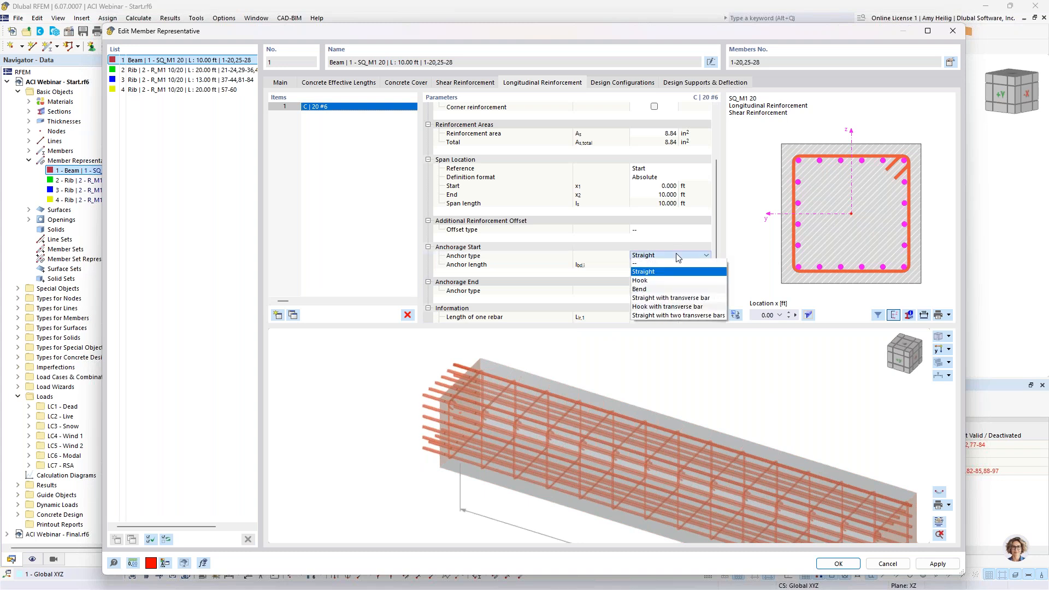
left_click(663, 266)
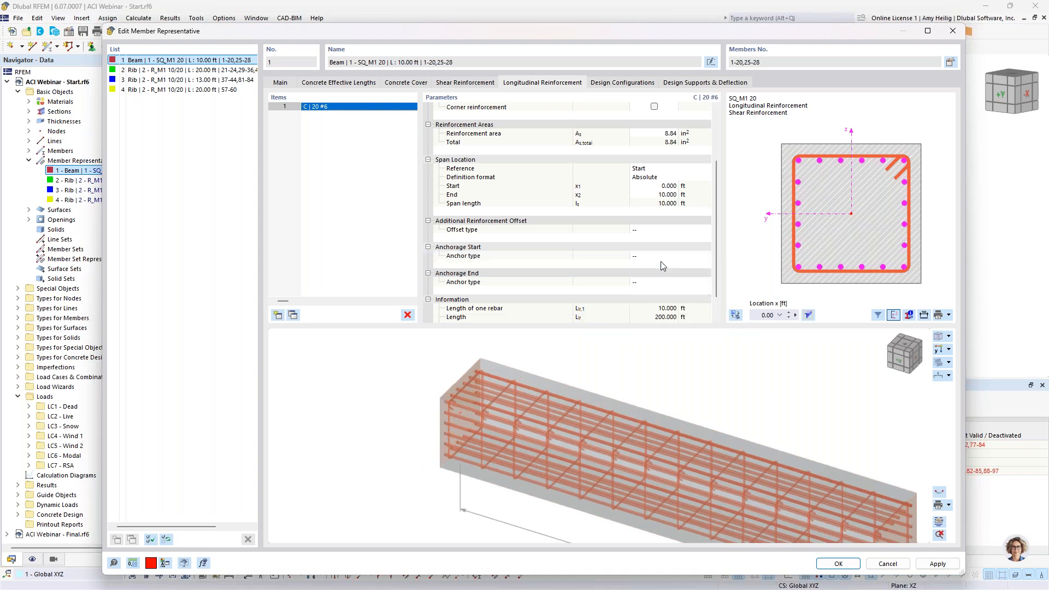
scroll(633, 436, "down", 1)
middle_click_drag(633, 436, 566, 391)
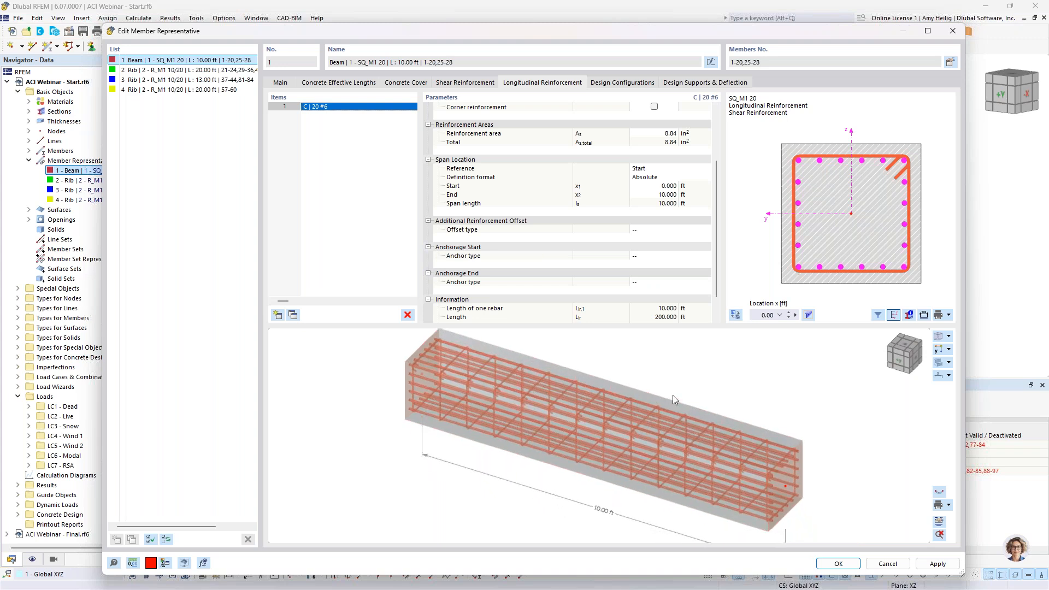
Examine the default strength configuration's member design parameters and close it without changes.
left_click(623, 83)
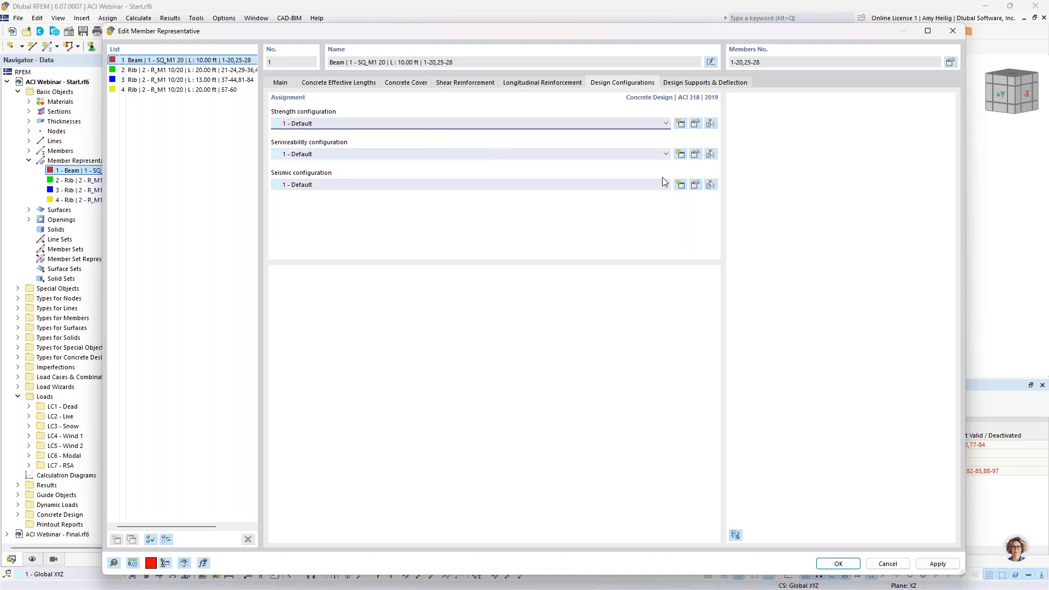
left_click(696, 124)
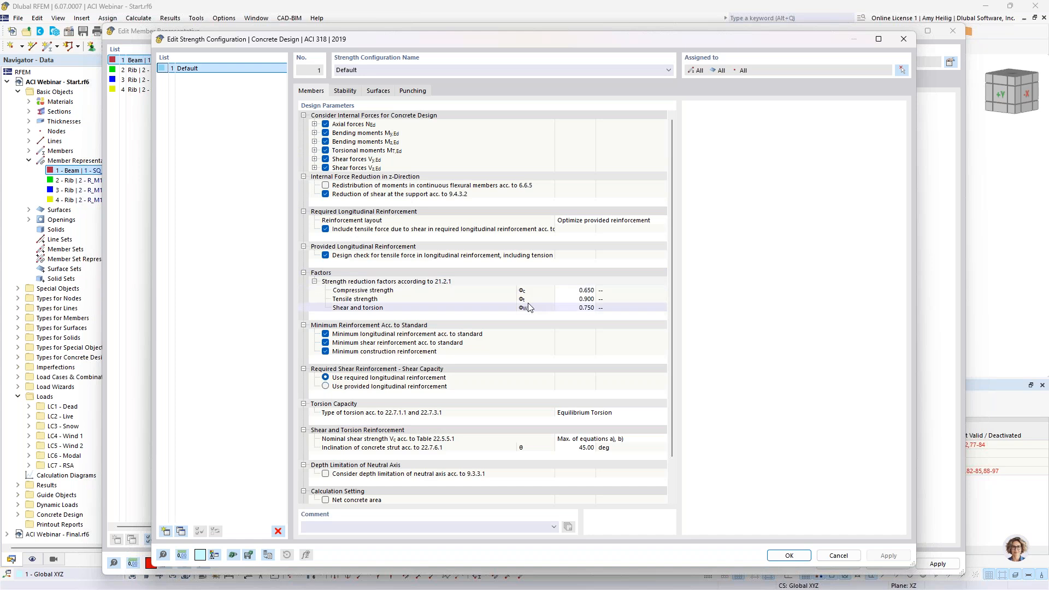
scroll(550, 343, "down", 3)
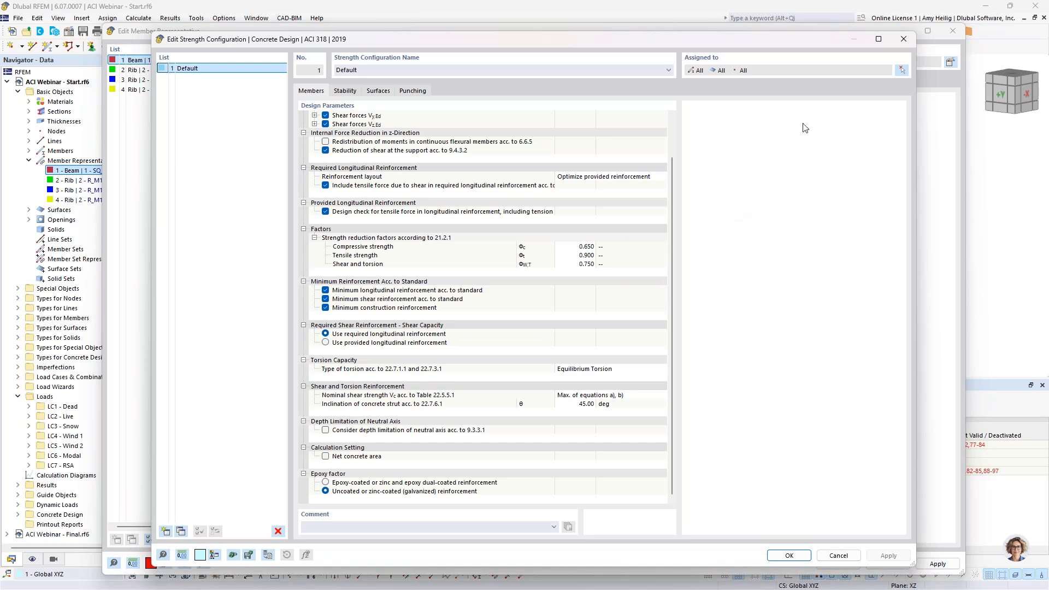
left_click(839, 556)
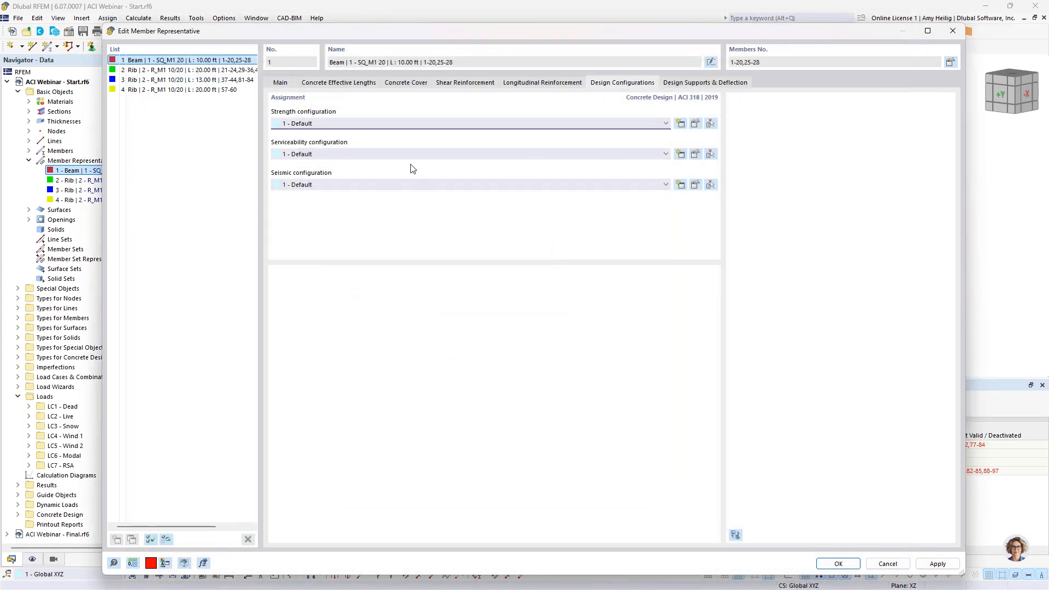
Examine the default serviceability configuration, comparing the ACI 435 and table 24.2.4.1.3 options for time-dependent deflections, without saving changes.
left_click(695, 154)
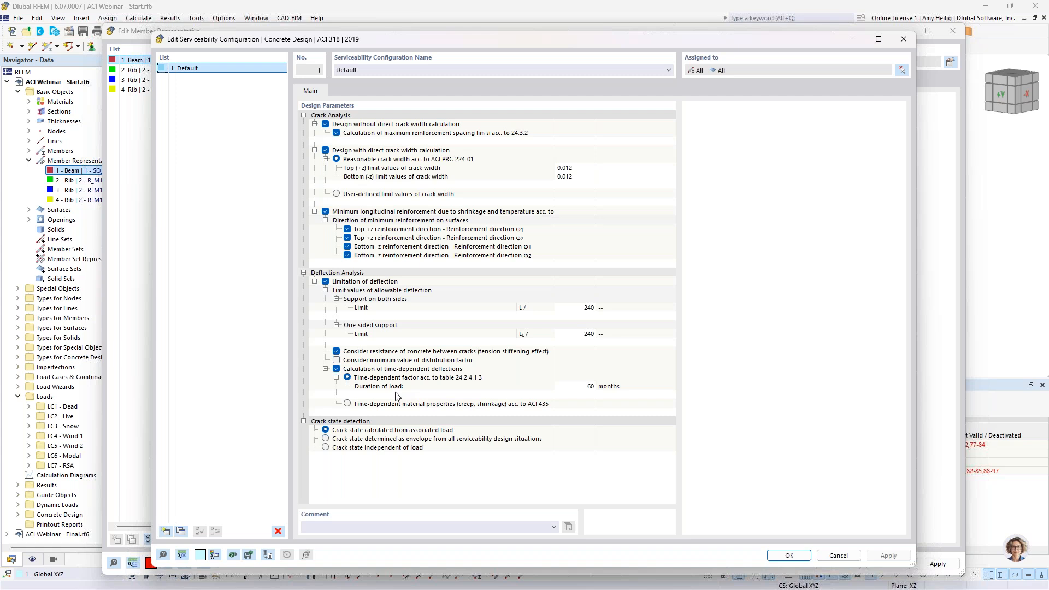
left_click(348, 404)
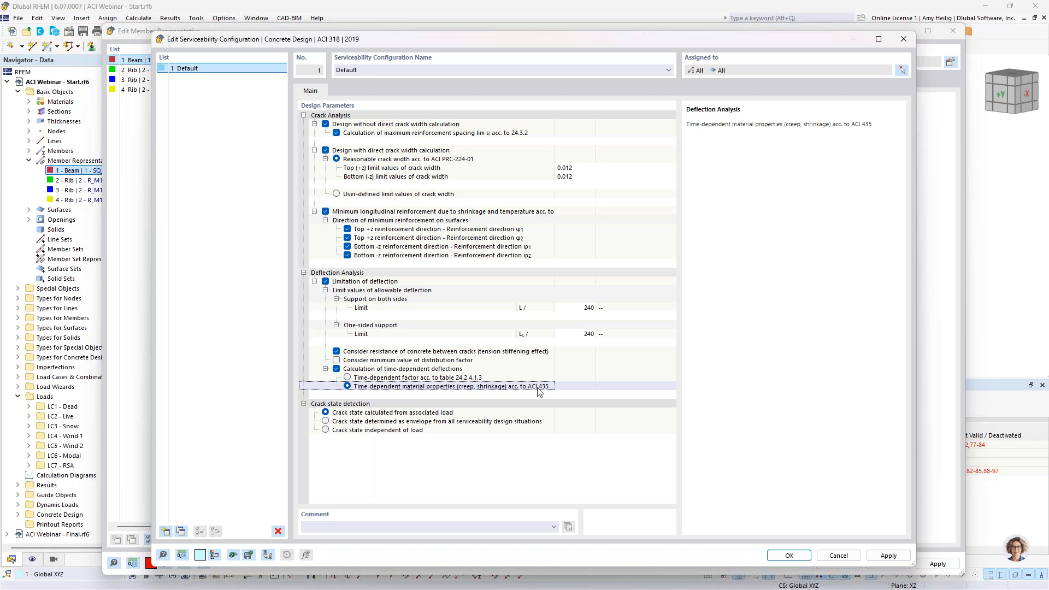
left_click(412, 378)
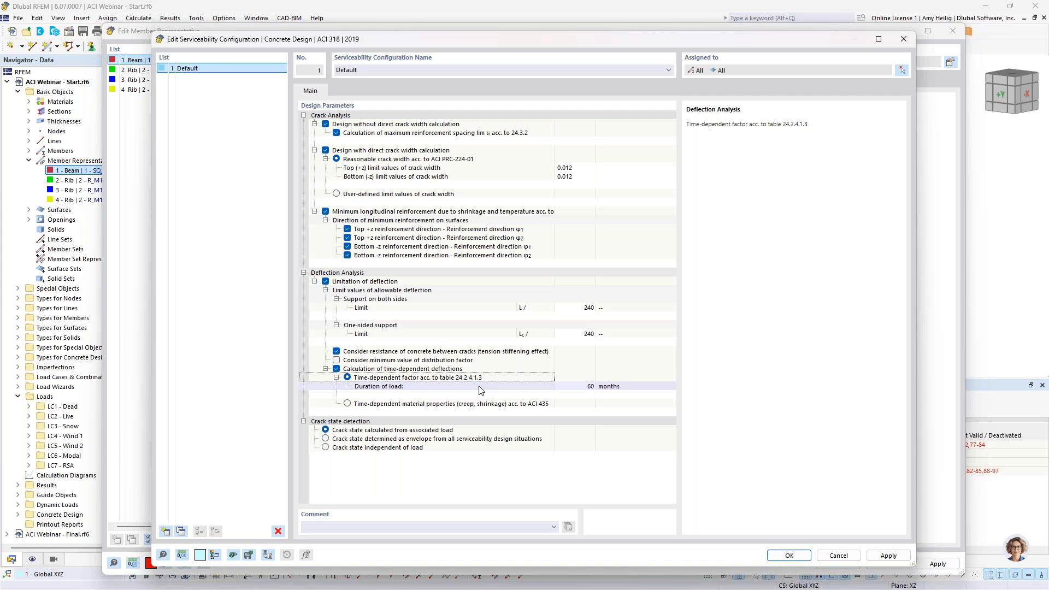
left_click(839, 556)
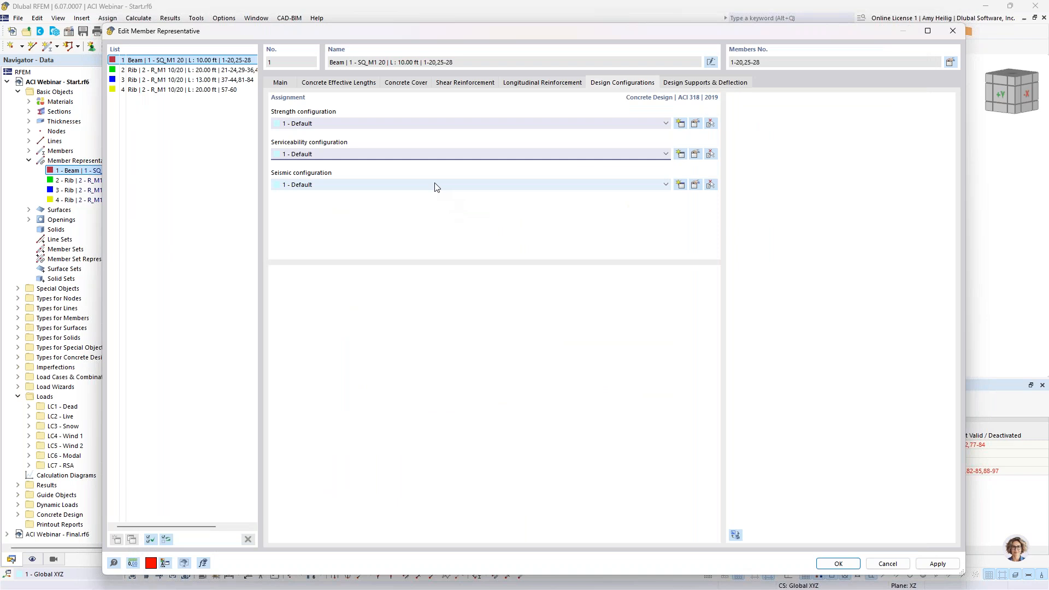
Examine the default seismic configuration, including the available seismic design categories and frame types, without changing them.
left_click(695, 185)
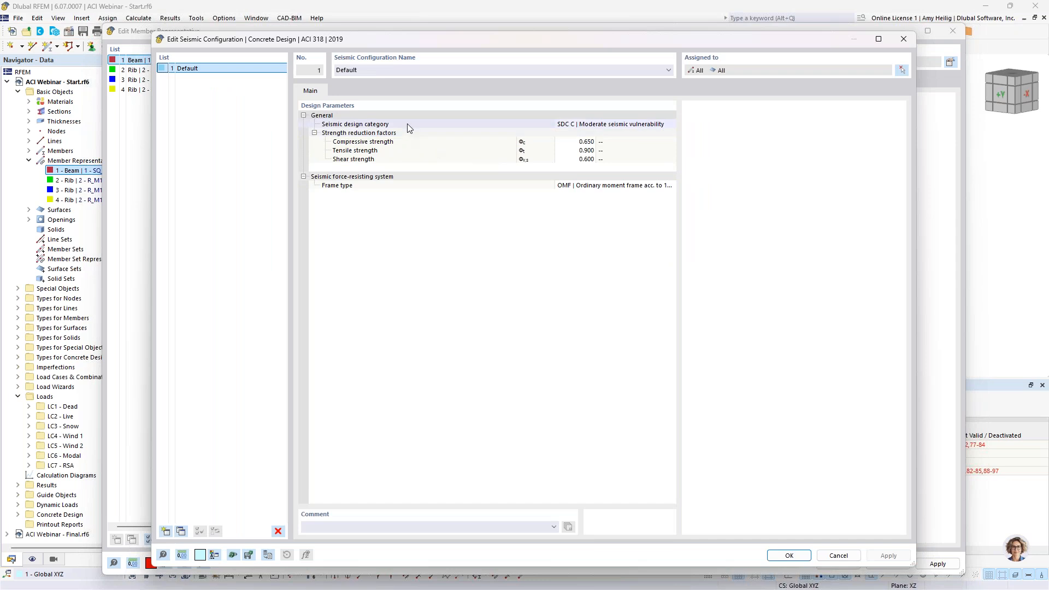
left_click(580, 125)
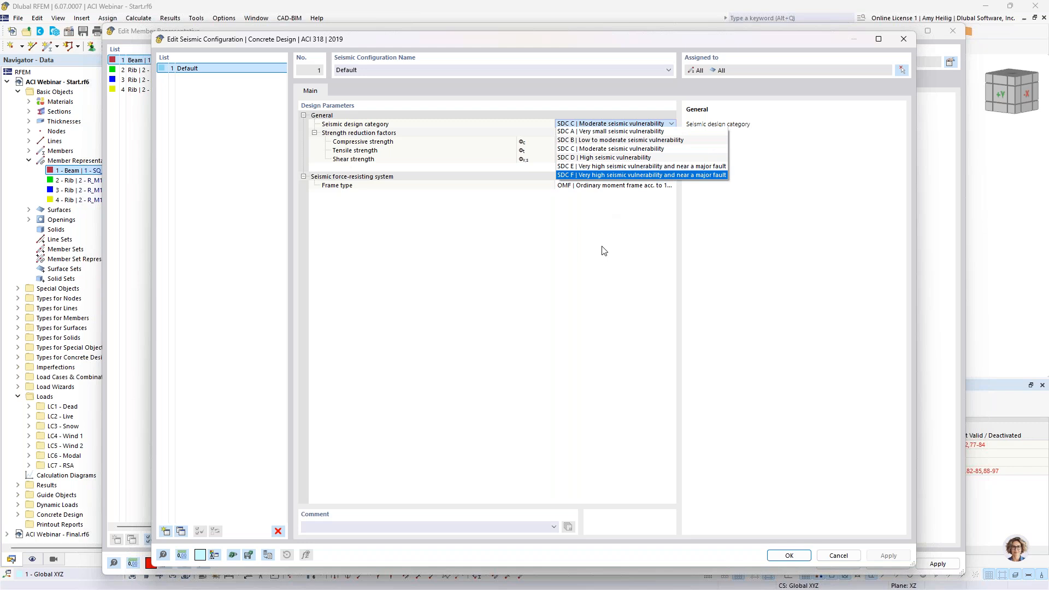
left_click(622, 186)
left_click(625, 186)
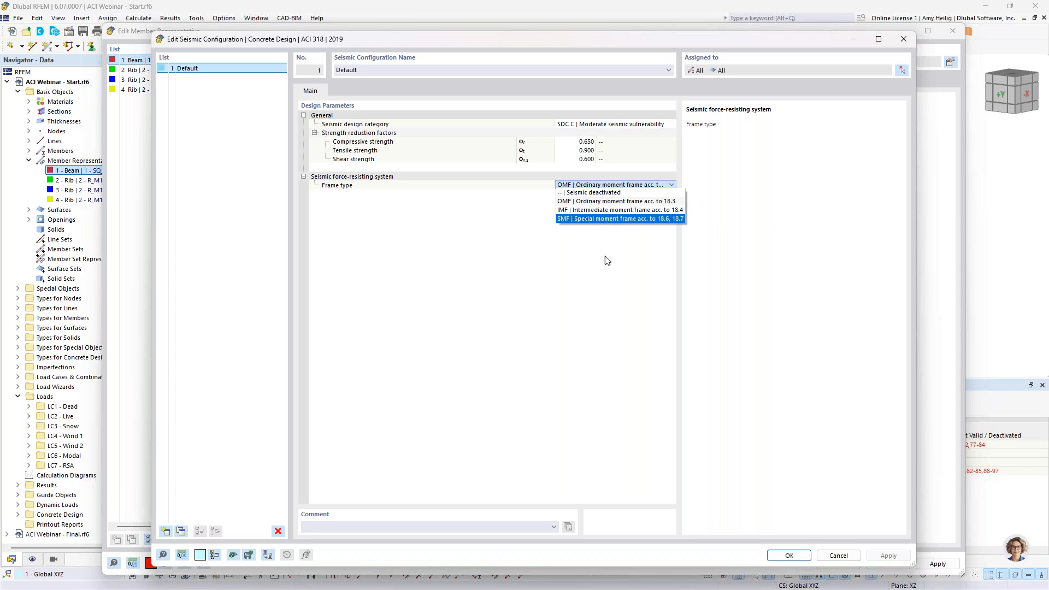
left_click(604, 282)
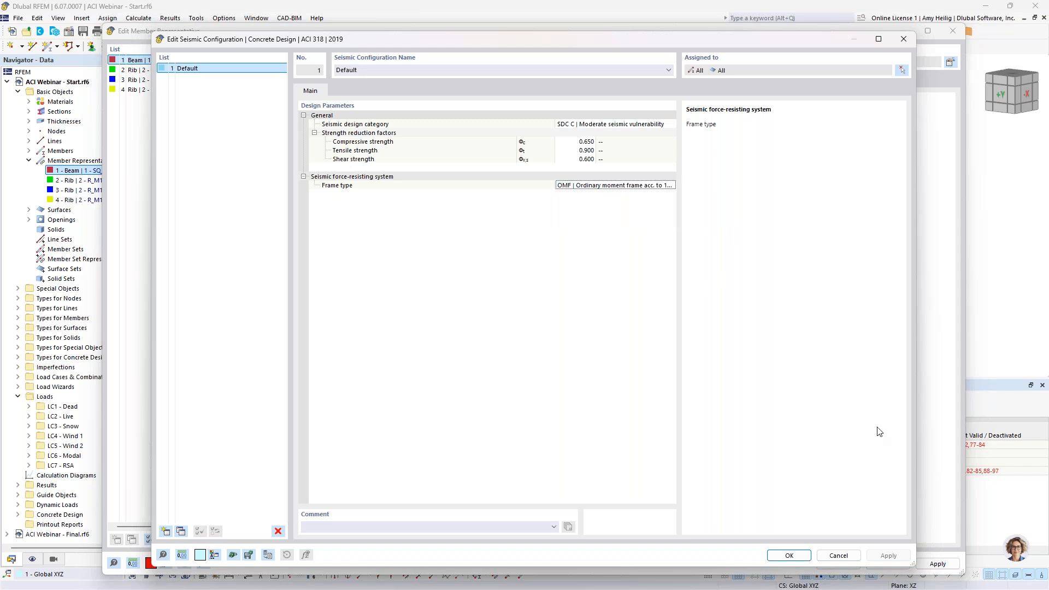
left_click(839, 555)
Review the column representative's design supports and deflection analysis settings, and accept the representative.
left_click(693, 82)
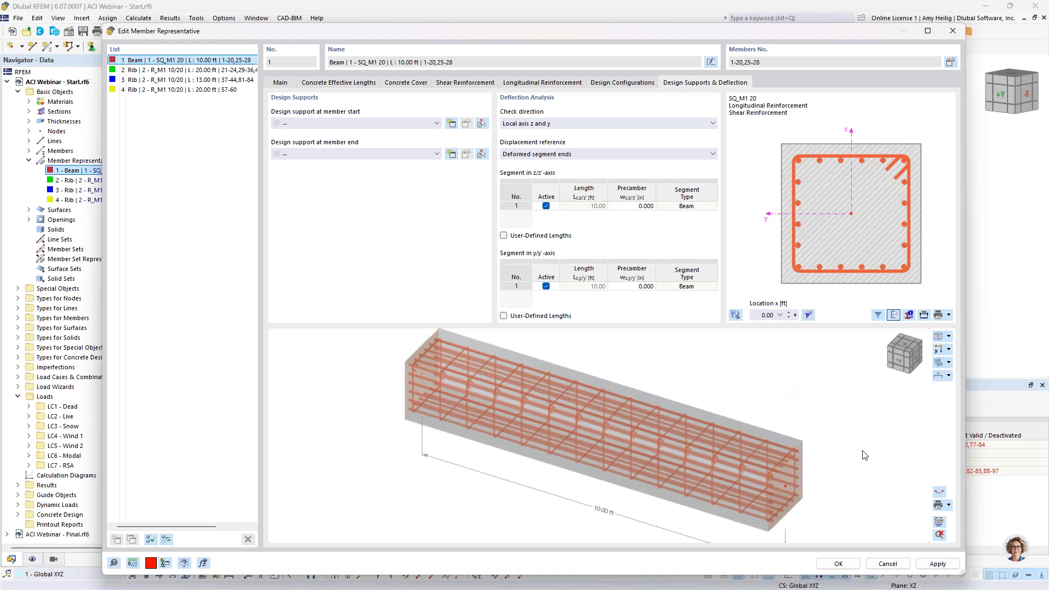
scroll(810, 463, "down", 1)
middle_click_drag(810, 464, 763, 454)
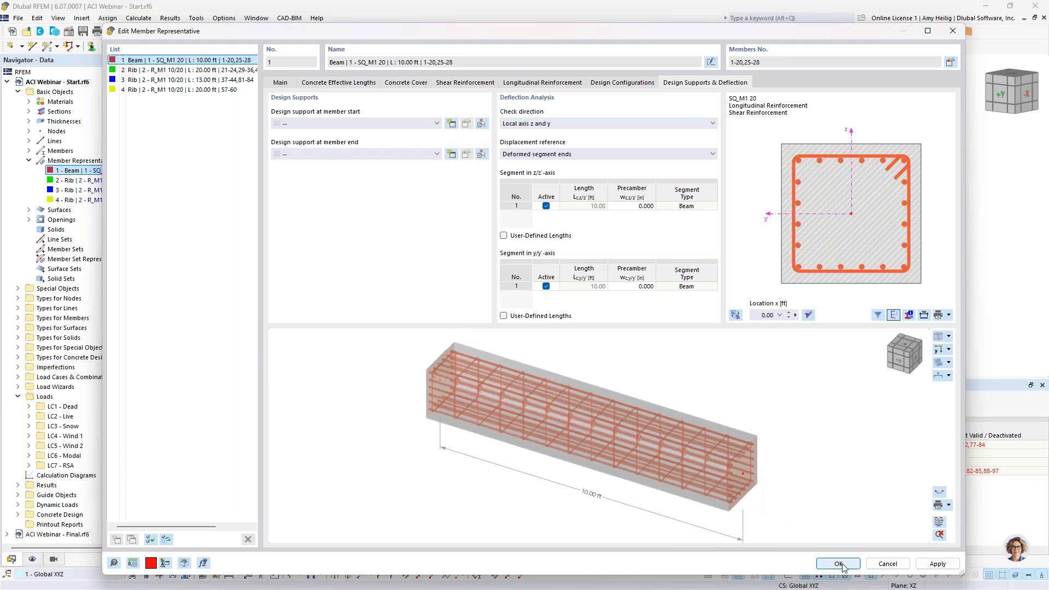
left_click(840, 564)
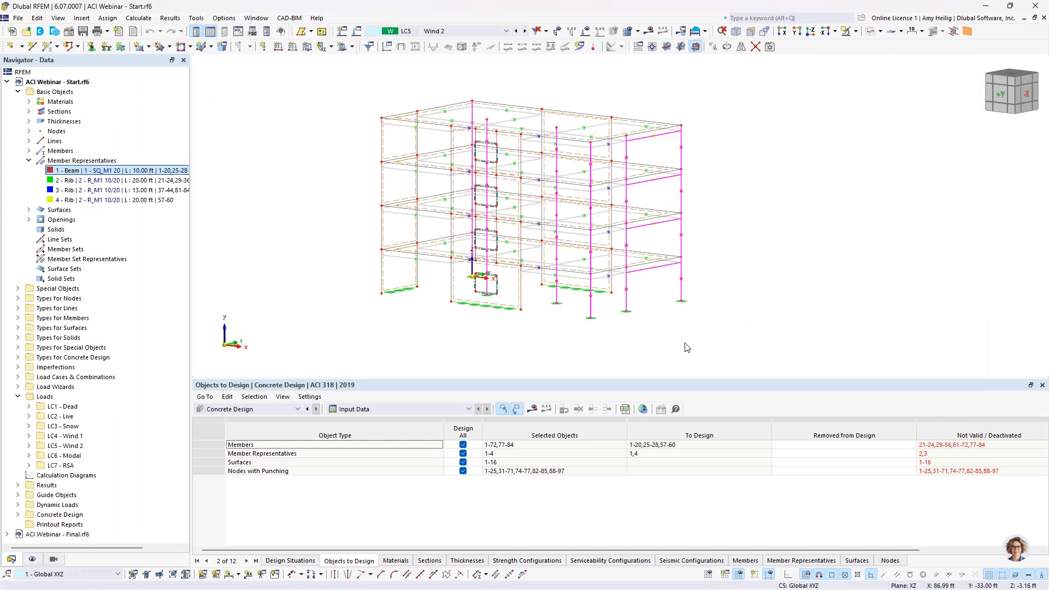
Switch the model from wireframe back to the solid transparent display and inspect the rib members on the building's end frame.
left_click(870, 31)
left_click(871, 32)
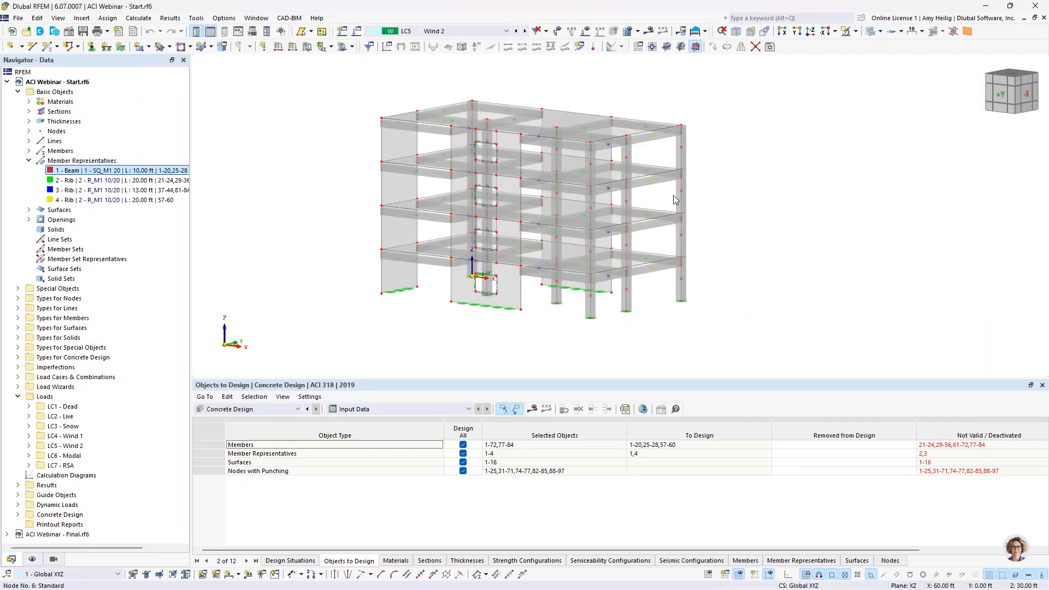
scroll(663, 273, "up", 3)
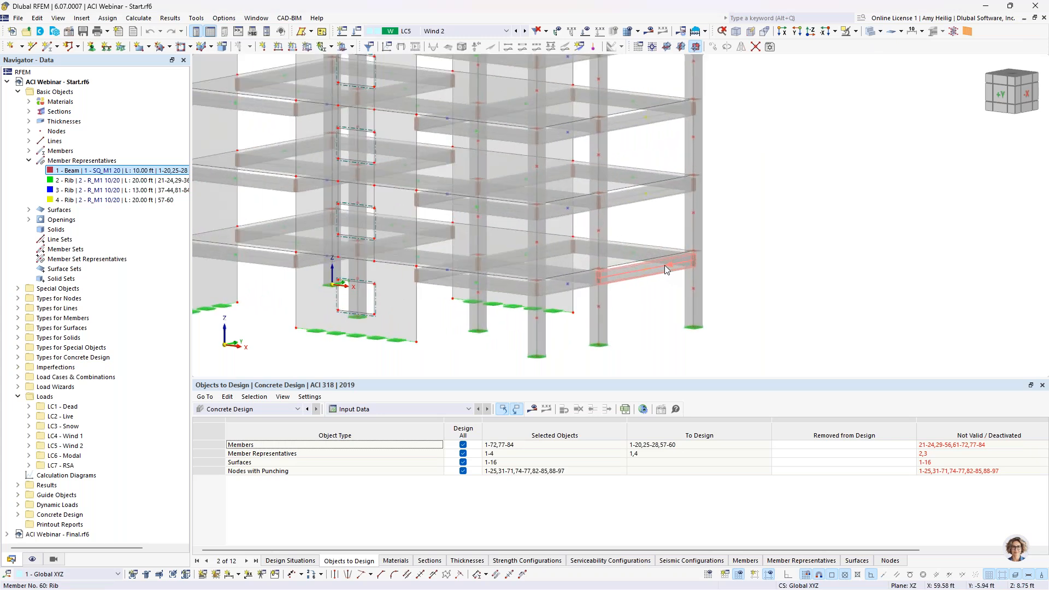
scroll(664, 265, "down", 3)
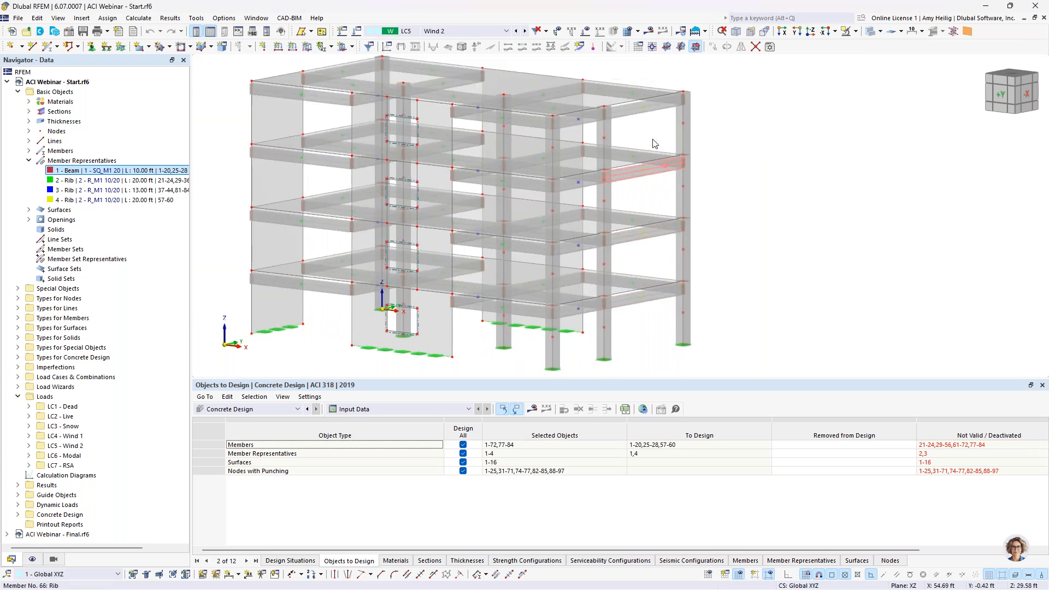
Open member representative 4 (Rib, members 57-60) and review its 3D reinforcement, concrete cover and shear reinforcement.
left_click(68, 200)
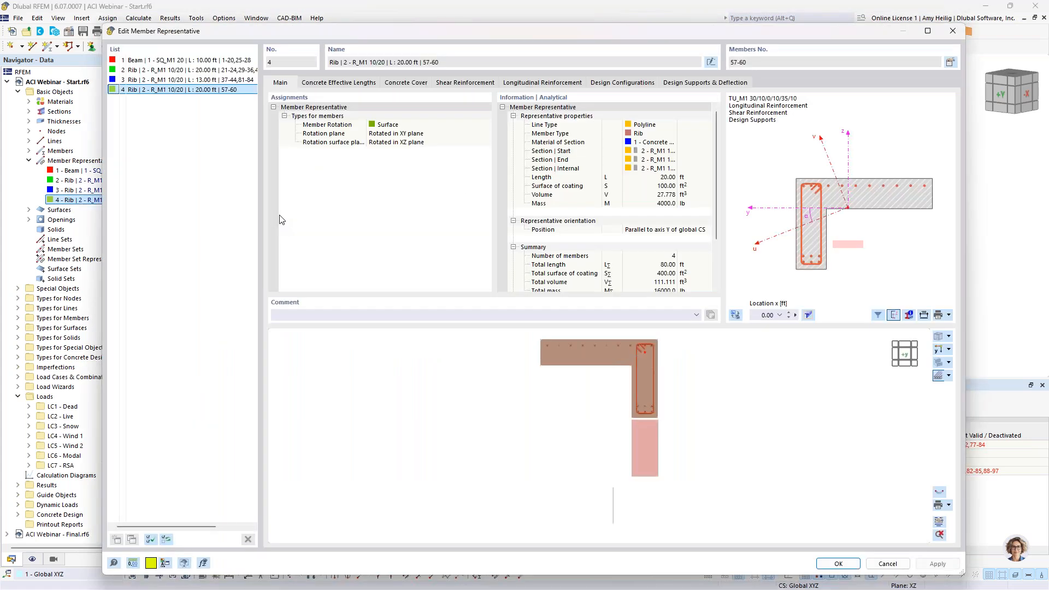
mouse_move(655, 384)
middle_mouse_down()
mouse_move(638, 421)
mouse_move(603, 441)
middle_mouse_up()
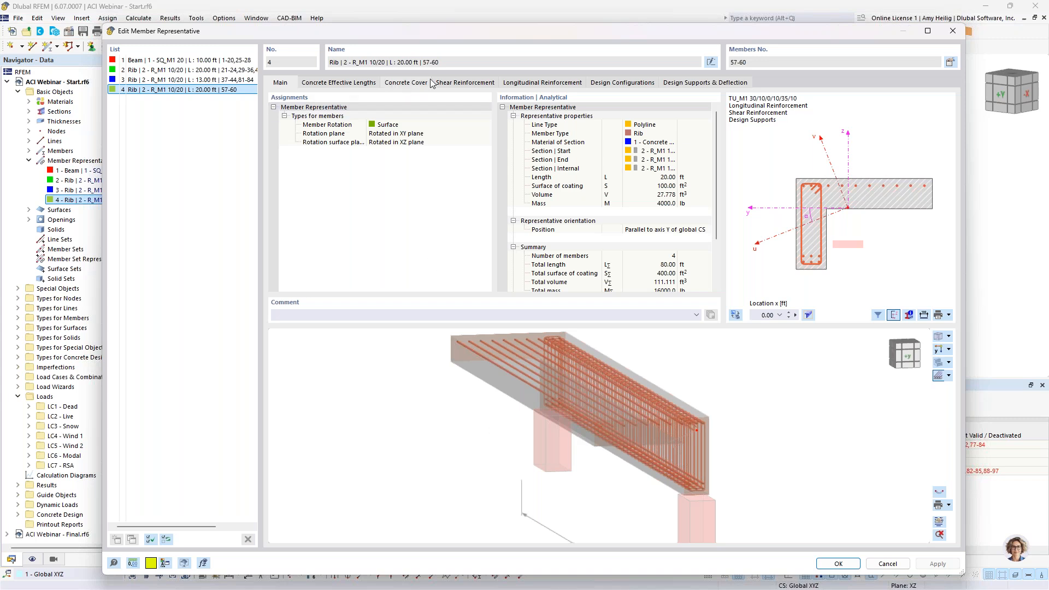
left_click(406, 84)
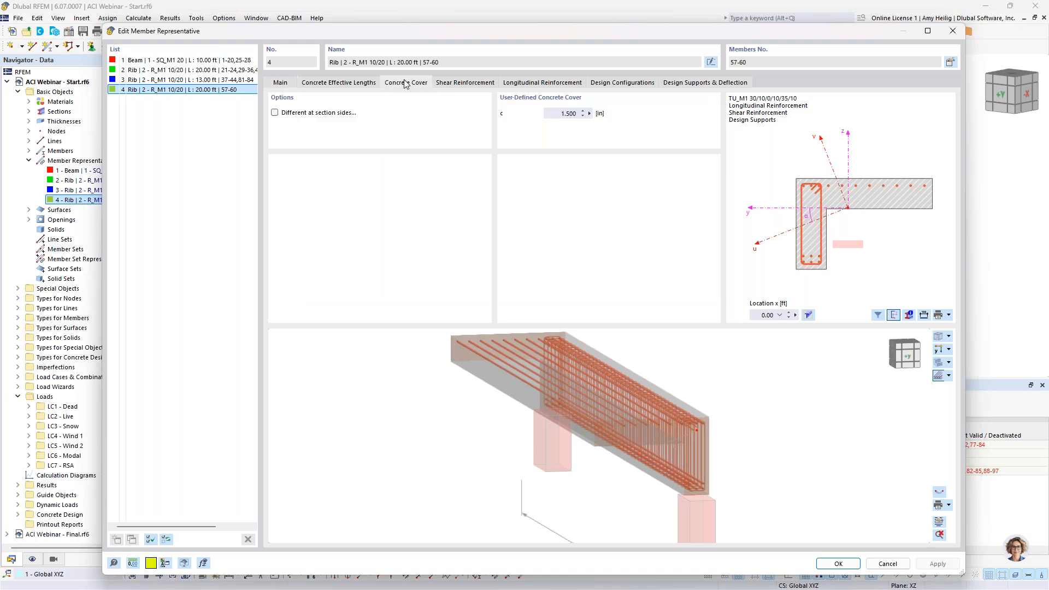
left_click(454, 83)
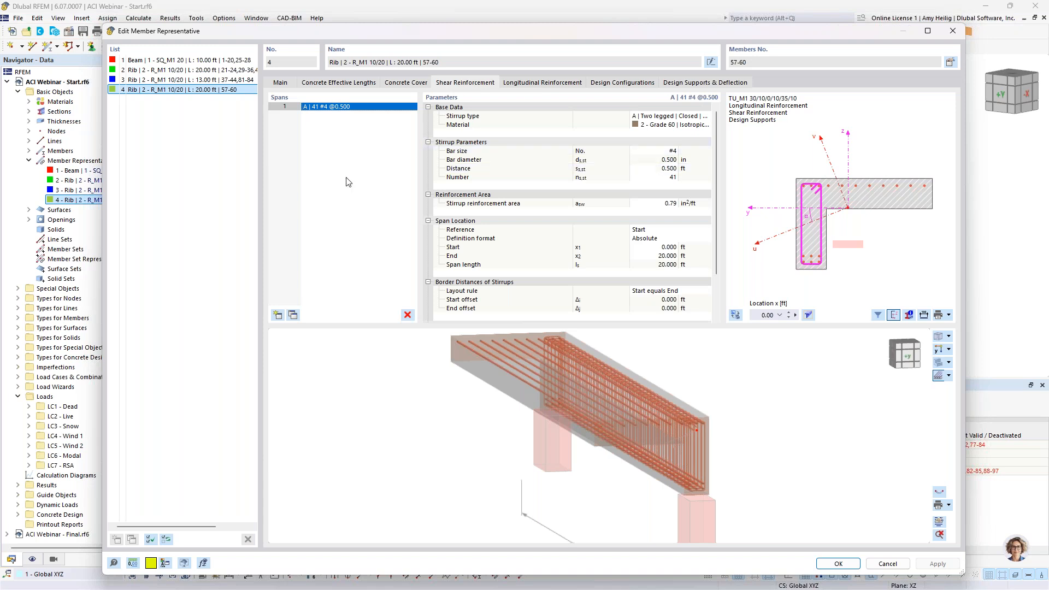
Review the rib representative's longitudinal reinforcement in the cross-section, including the rebar types available for the first item, keeping A | Symmetrical.
left_click(536, 83)
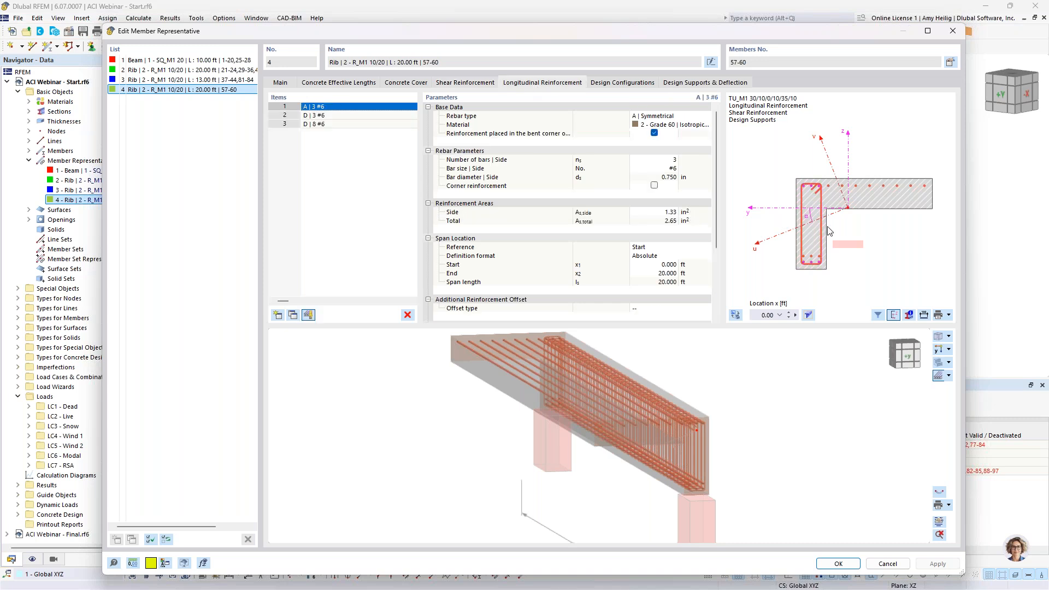
scroll(829, 231, "up", 2)
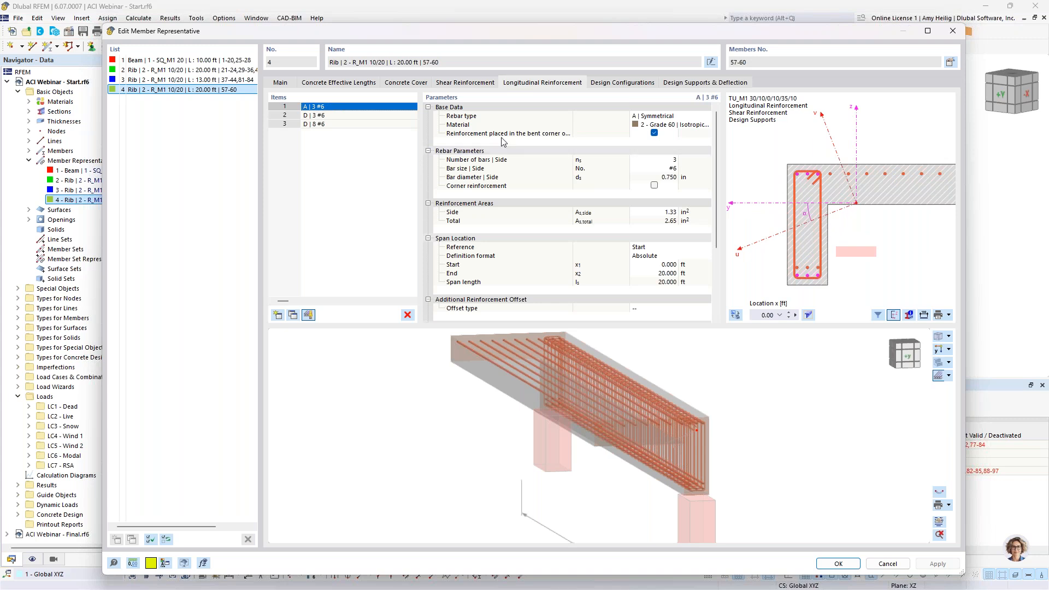
left_click(678, 117)
left_click(678, 116)
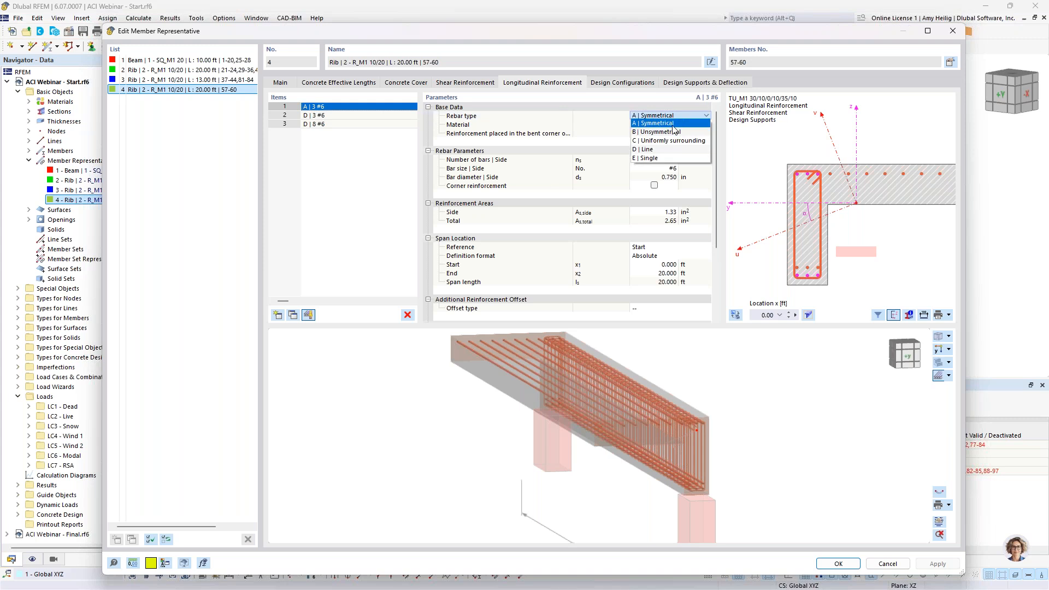
left_click(677, 126)
scroll(824, 169, "up", 2)
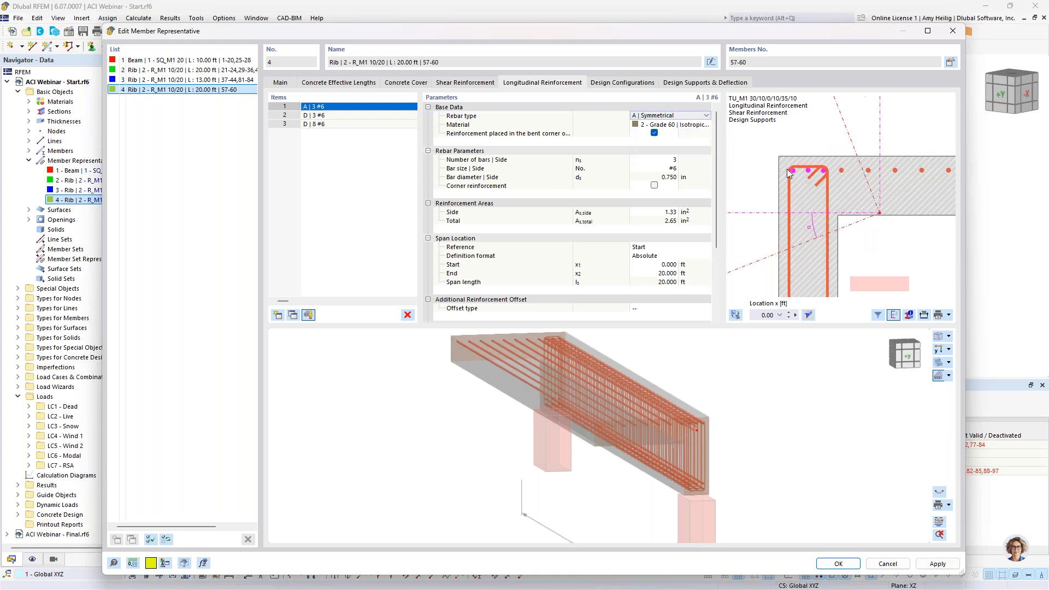
middle_click_drag(828, 280, 838, 232)
scroll(834, 218, "down", 1)
scroll(837, 233, "down", 1)
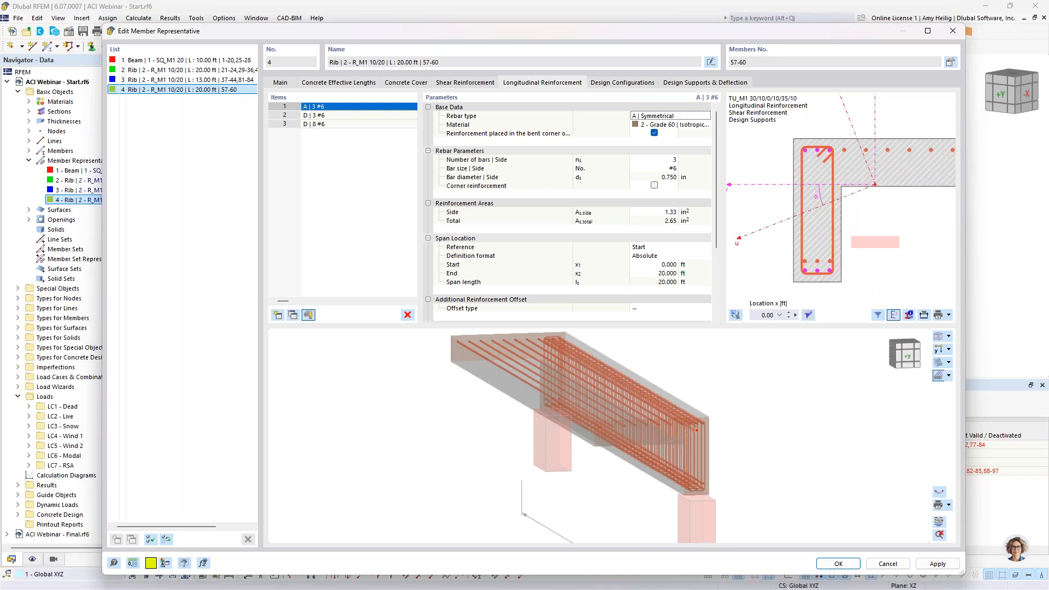
Review the second longitudinal reinforcement item (D | 3 #6) and its available rebar types, keeping D | Line.
left_click(348, 116)
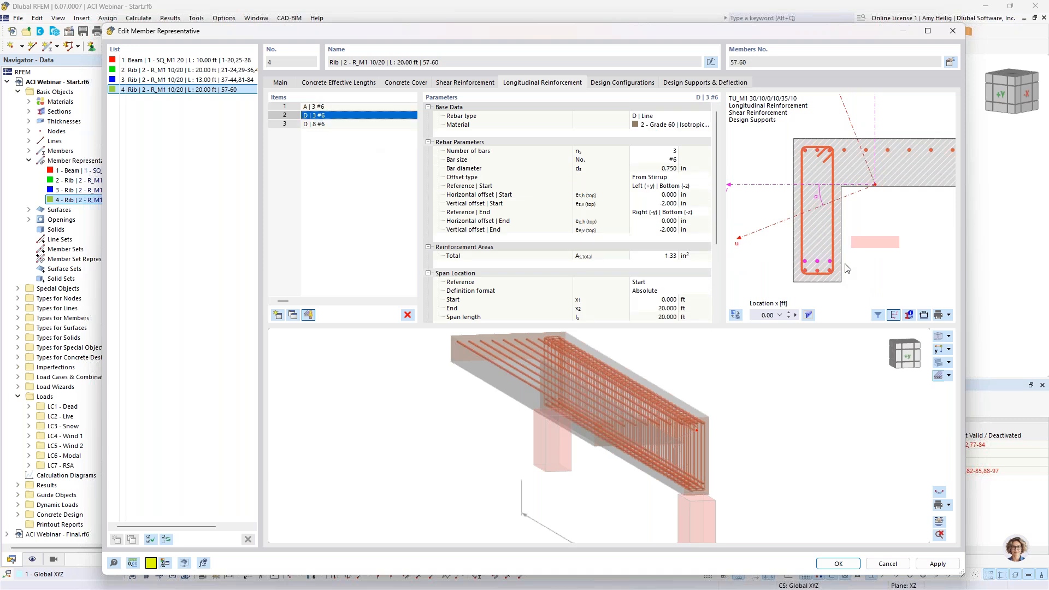
left_click(656, 116)
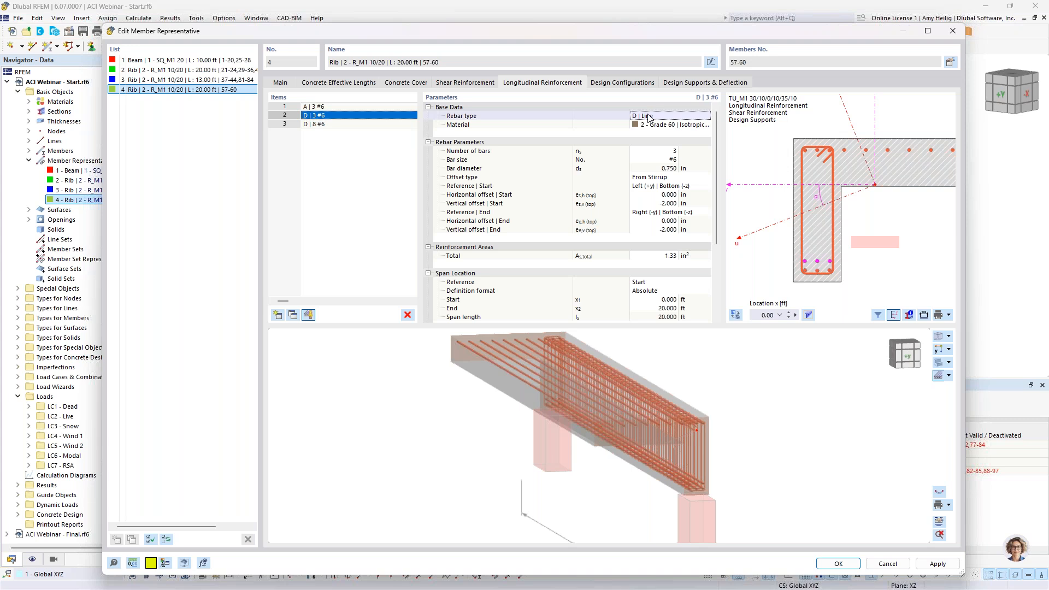
left_click(665, 116)
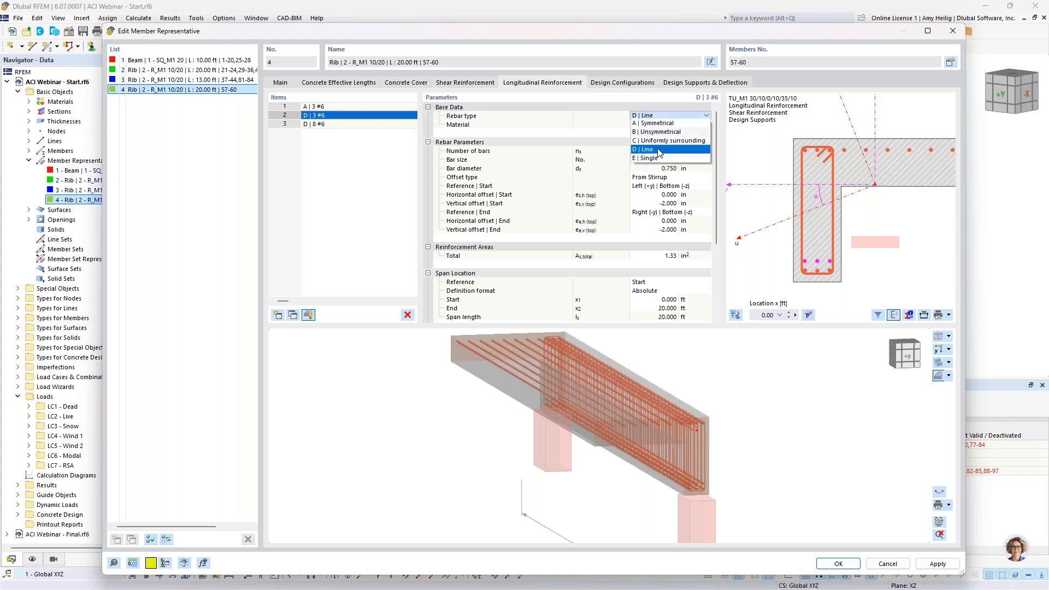
left_click(658, 151)
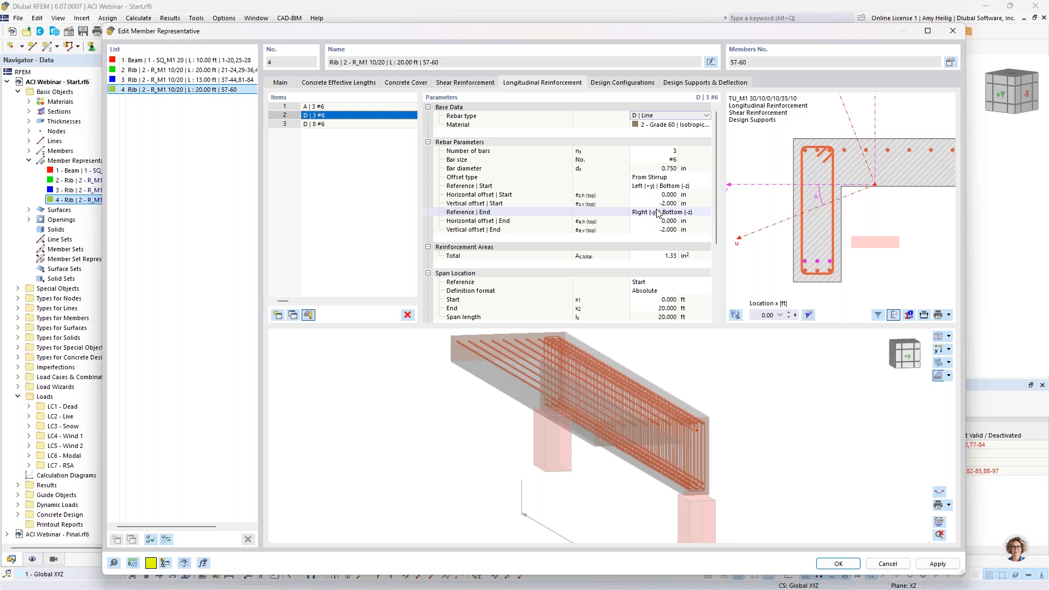
Review the third longitudinal reinforcement item (D | 8 #6) in the rib's flange, in the cross-section and the 3D preview.
left_click(362, 124)
middle_click_drag(894, 217, 835, 227)
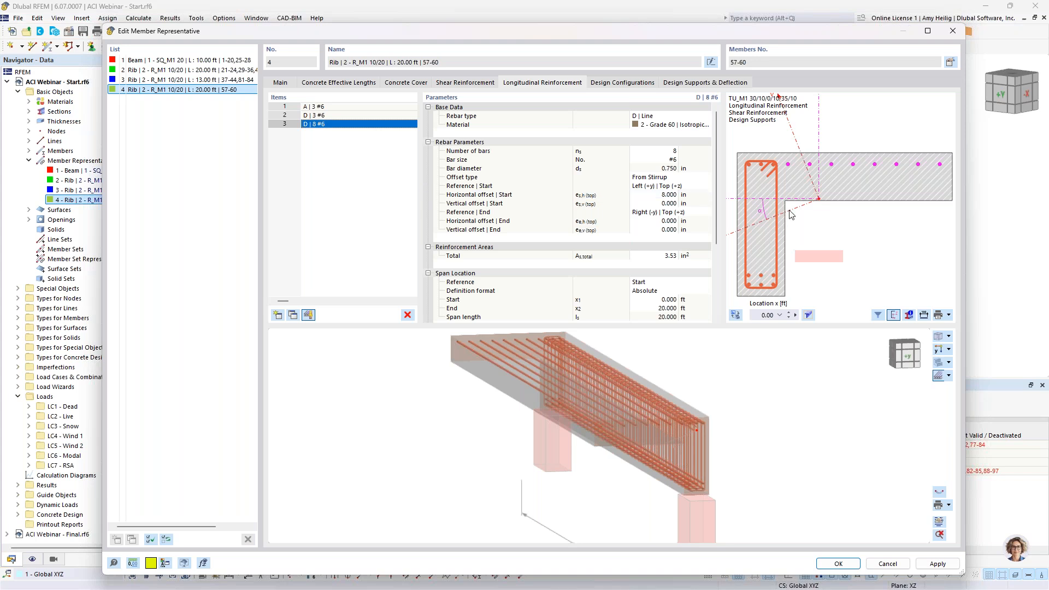
mouse_move(694, 445)
middle_mouse_down("ctrl")
mouse_move(663, 429)
mouse_move(699, 439)
middle_mouse_up("ctrl")
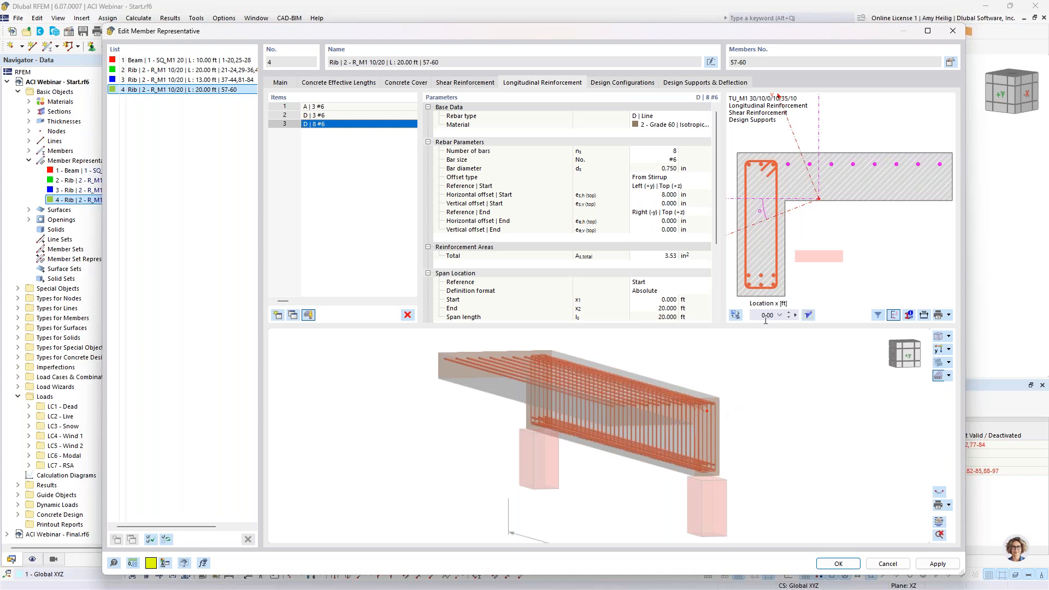
scroll(783, 377, "down", 1)
middle_click_drag(767, 393, 752, 401)
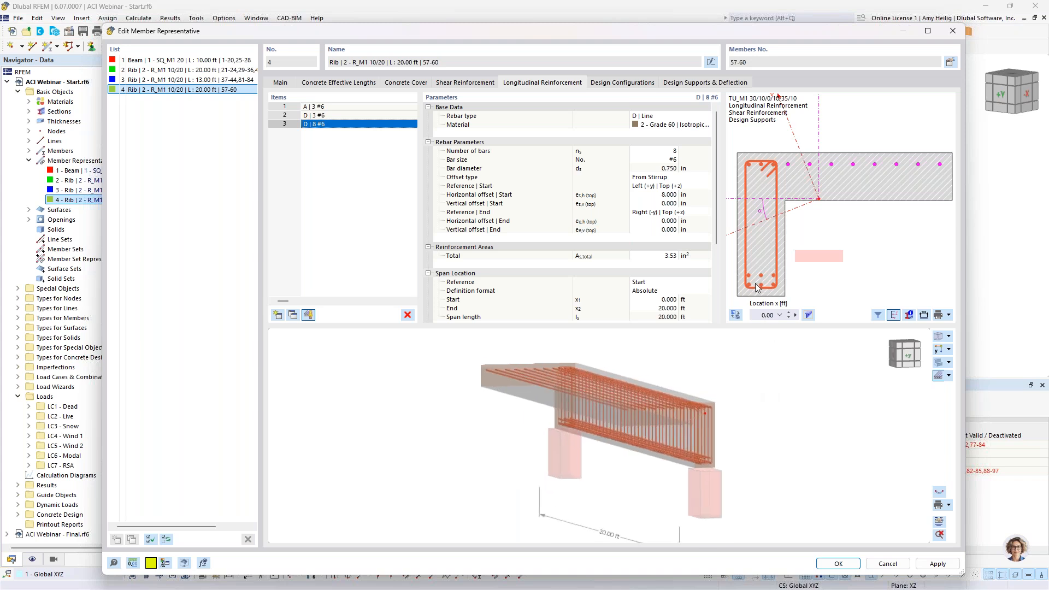
Review the Concrete design support at the rib's start, including the available support types, and close it without changes.
left_click(687, 84)
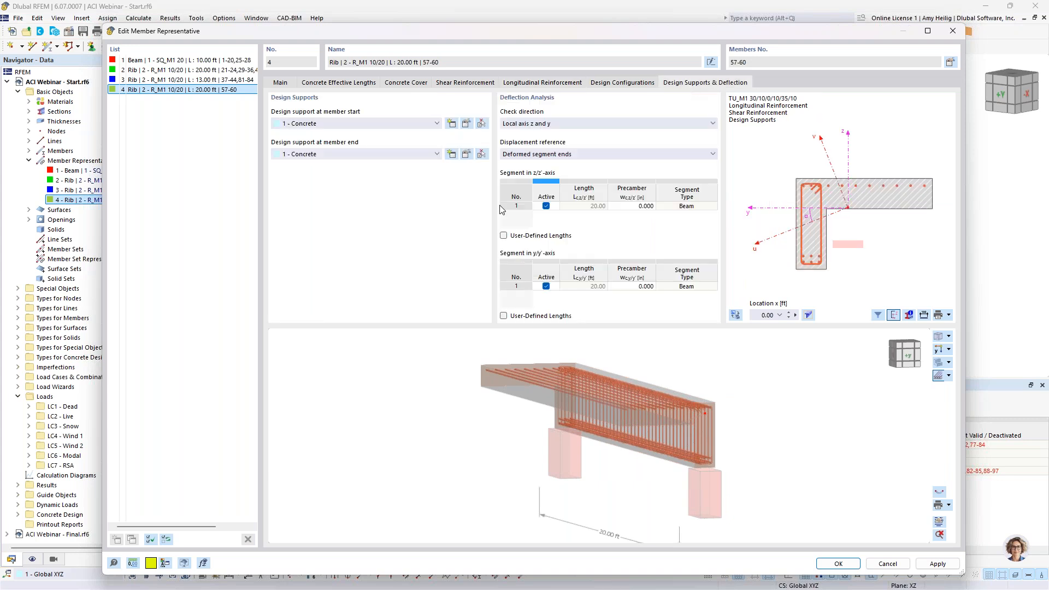
middle_click_drag(515, 396, 631, 405)
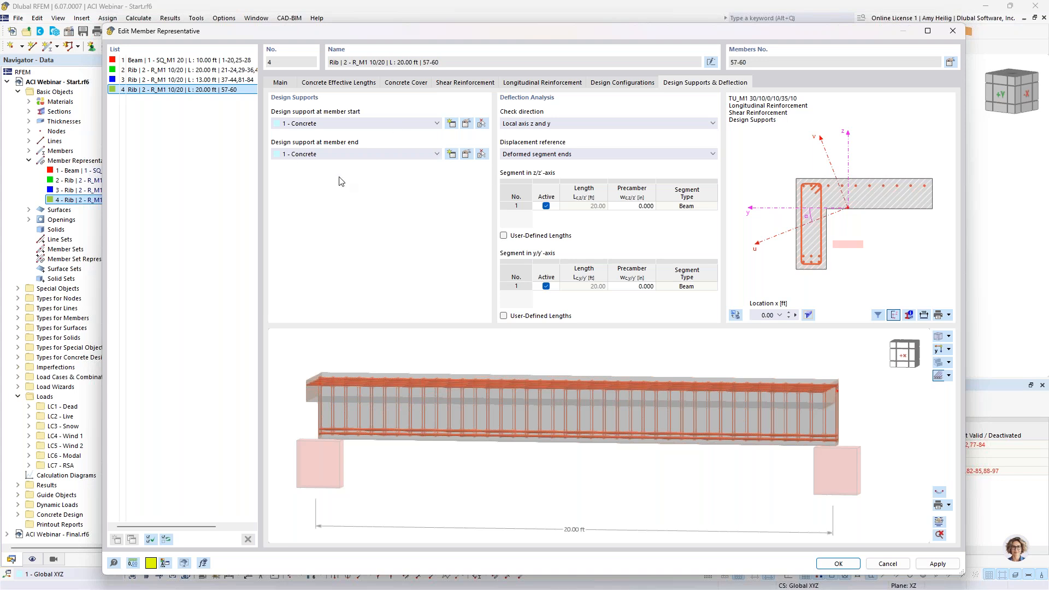
left_click(467, 125)
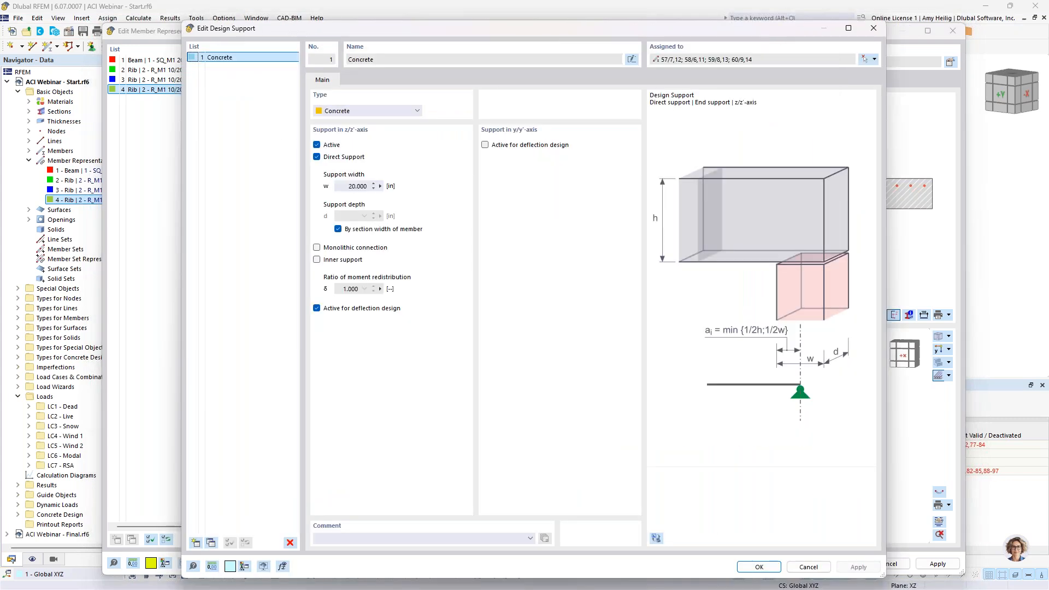
left_click(386, 111)
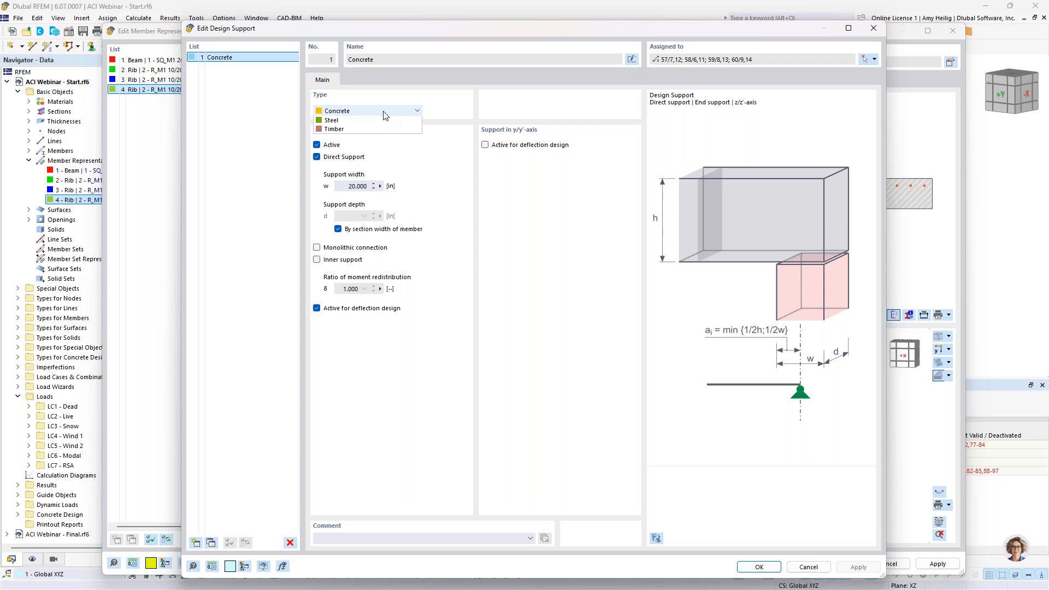
left_click(471, 217)
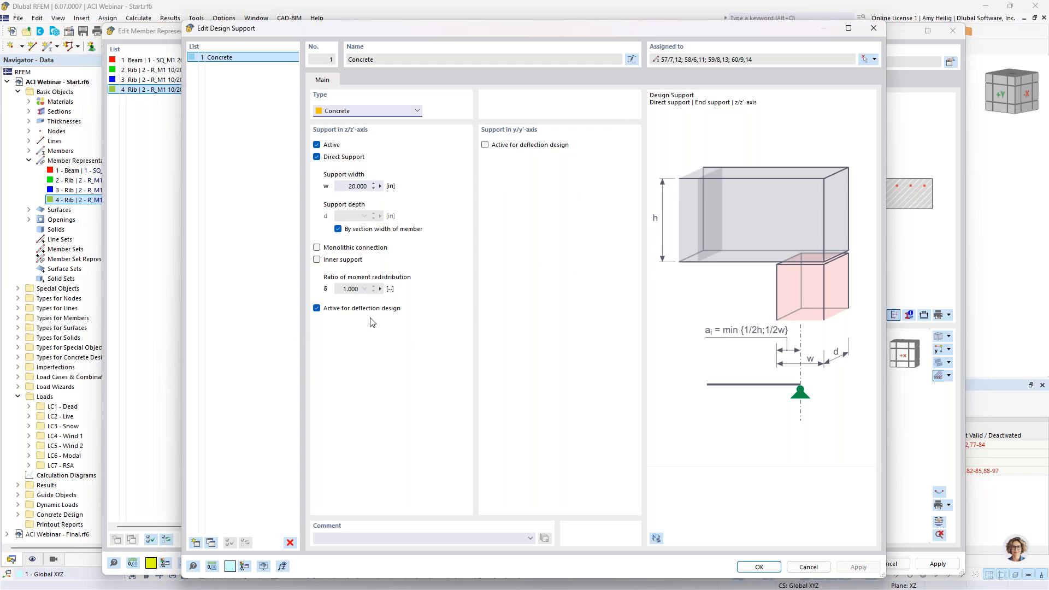
left_click(809, 567)
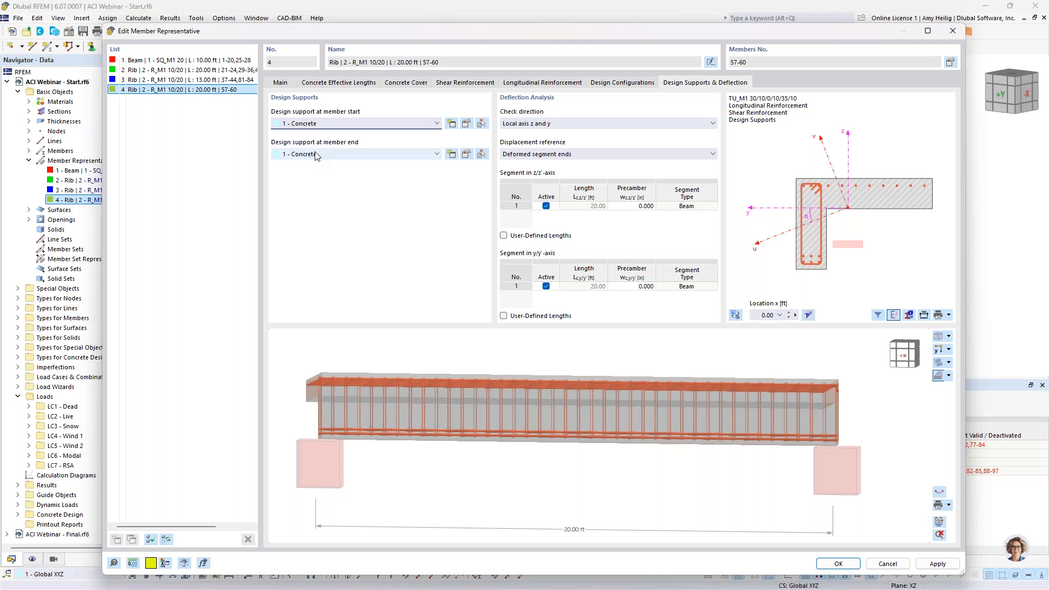
Inspect the design supports at both rib ends in the 3D preview and close the member representative without changes.
middle_click_drag(873, 443, 780, 456, "ctrl")
scroll(744, 492, "up", 5)
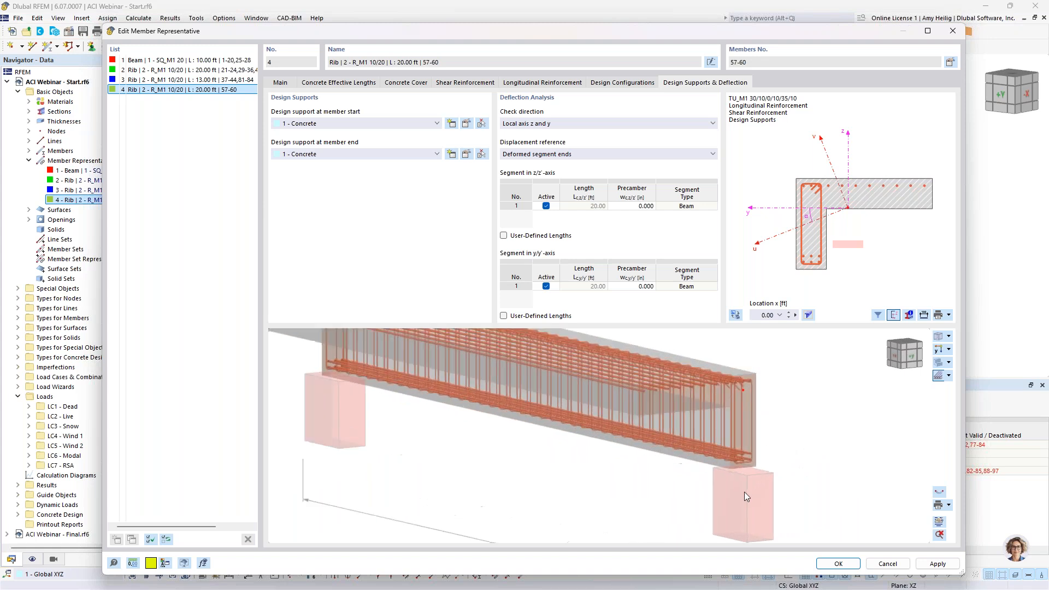
scroll(744, 492, "down", 5)
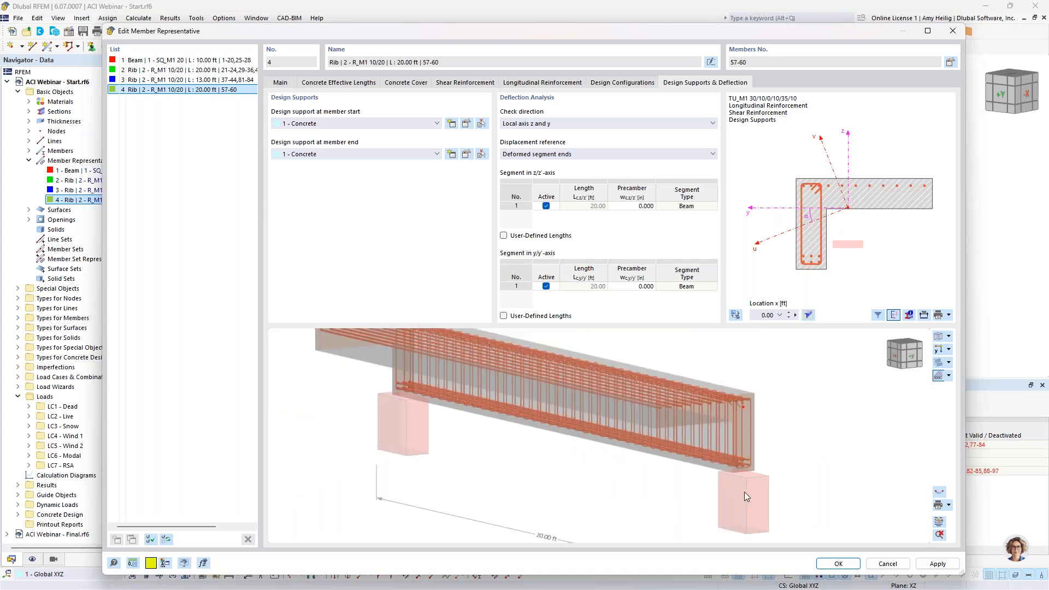
middle_click_drag(736, 483, 781, 476, "ctrl")
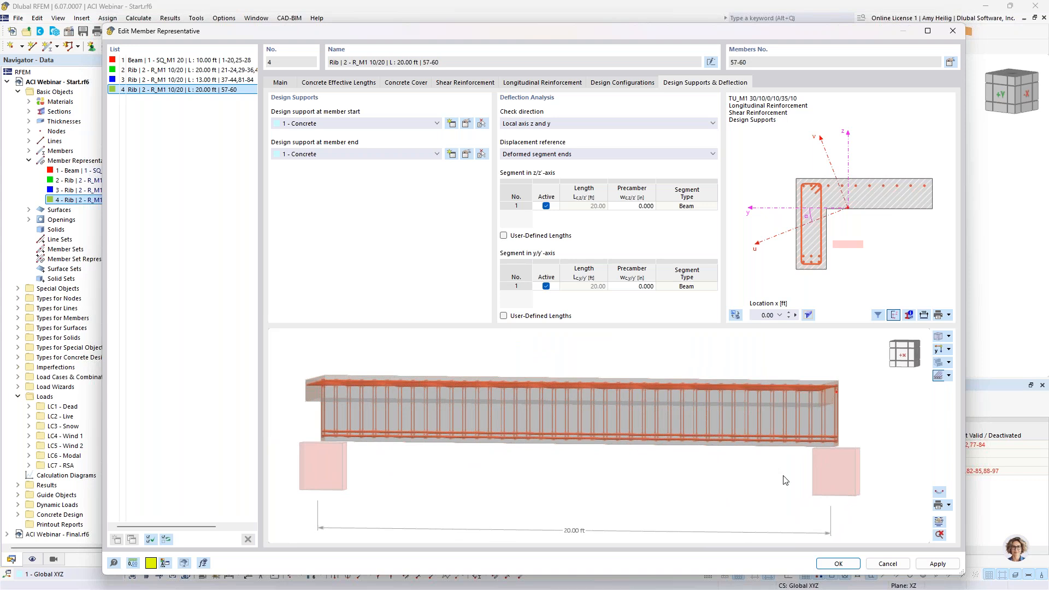
left_click(886, 564)
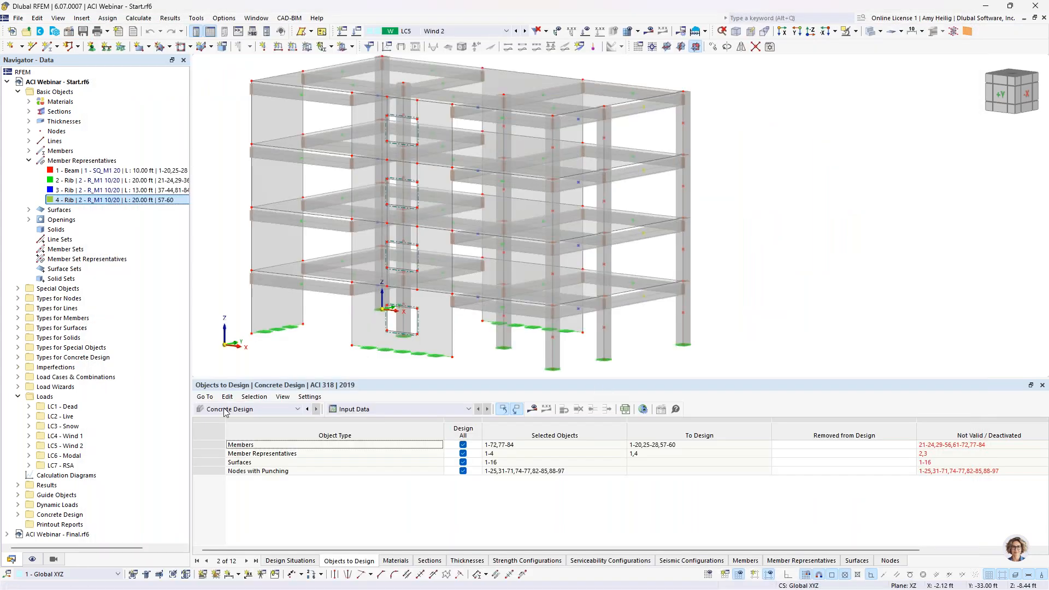
Turn on the display of Types for Concrete Design and switch the model to wireframe.
left_click(33, 559)
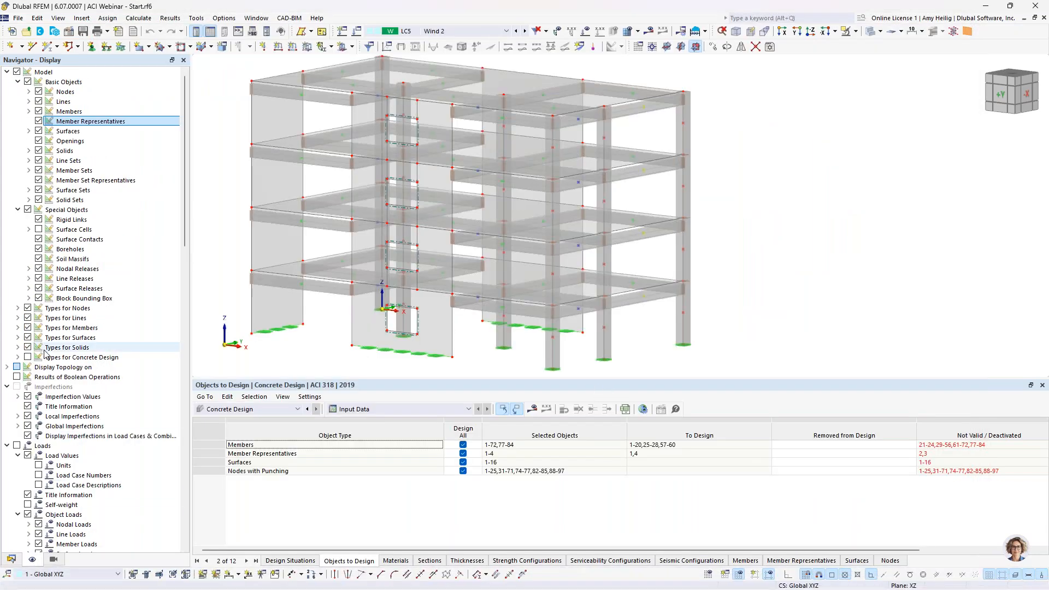
left_click(27, 358)
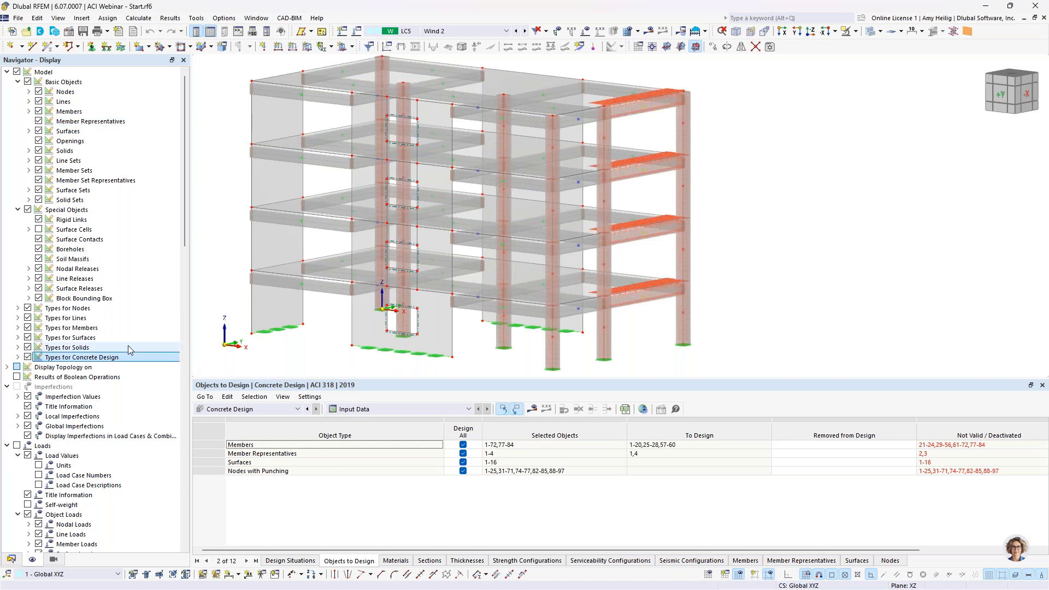
left_click(870, 32)
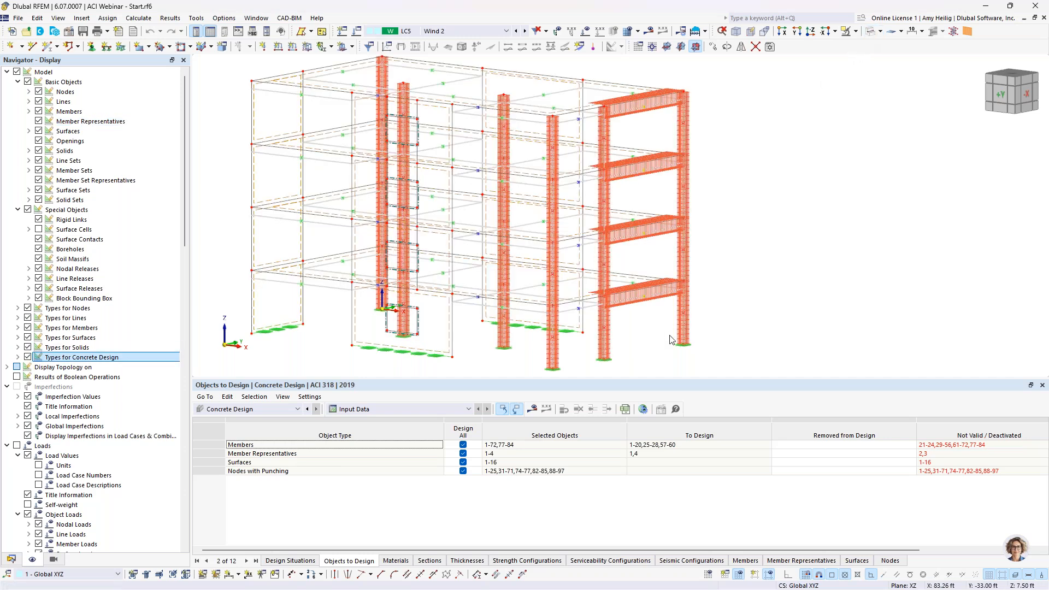
Enlarge the model view, inspect the reinforcement of the columns and end-frame ribs, and hide Types for Concrete Design again.
left_click_drag(666, 380, 666, 452)
scroll(625, 352, "up", 2)
scroll(625, 349, "up", 3)
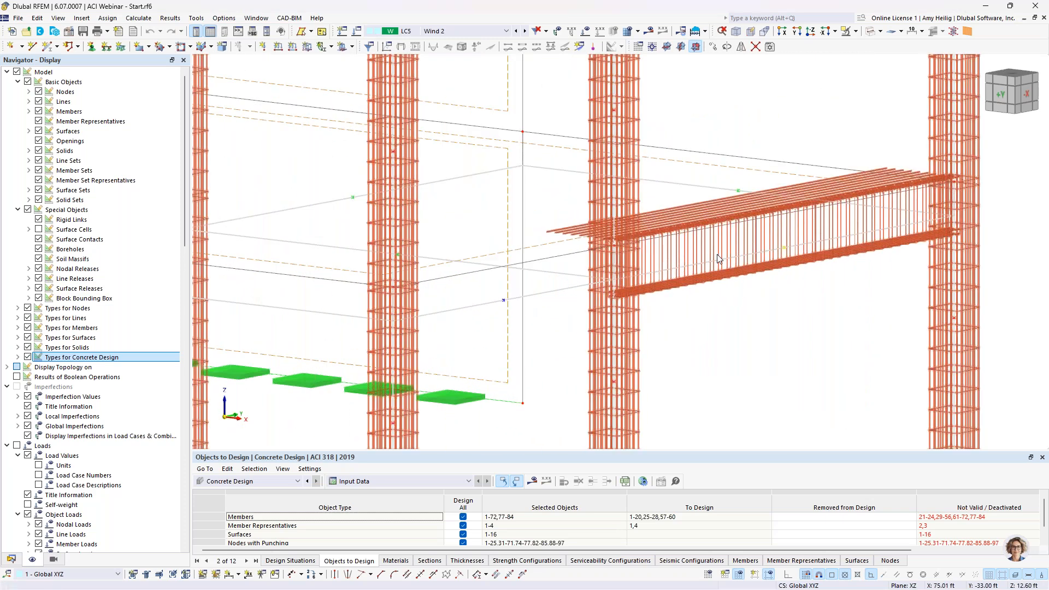
scroll(717, 261, "down", 5)
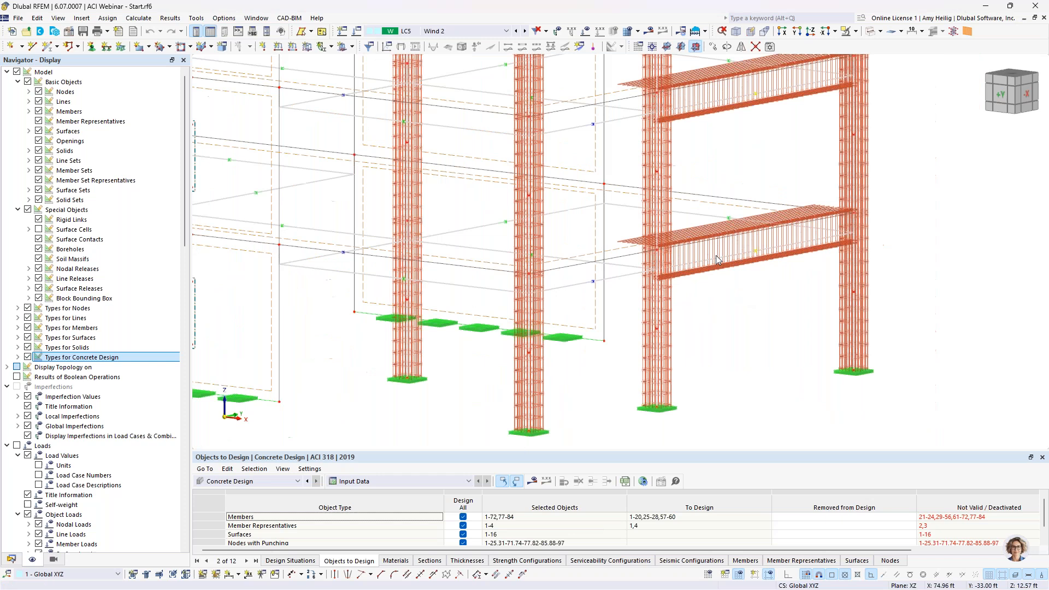
middle_click_drag(716, 281, 733, 356)
scroll(732, 356, "up", 1)
scroll(697, 358, "down", 1)
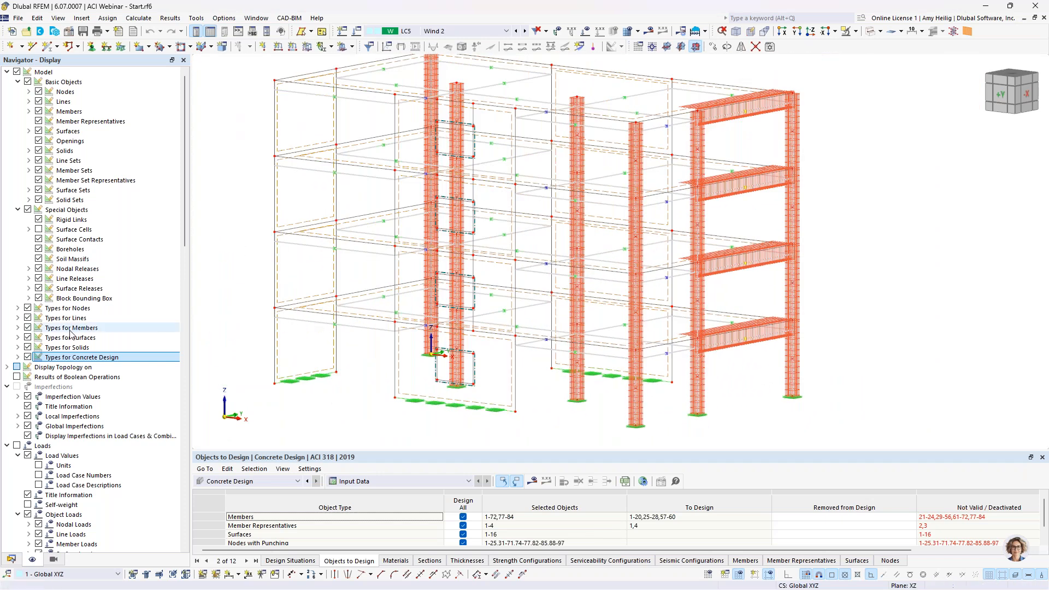
left_click(28, 358)
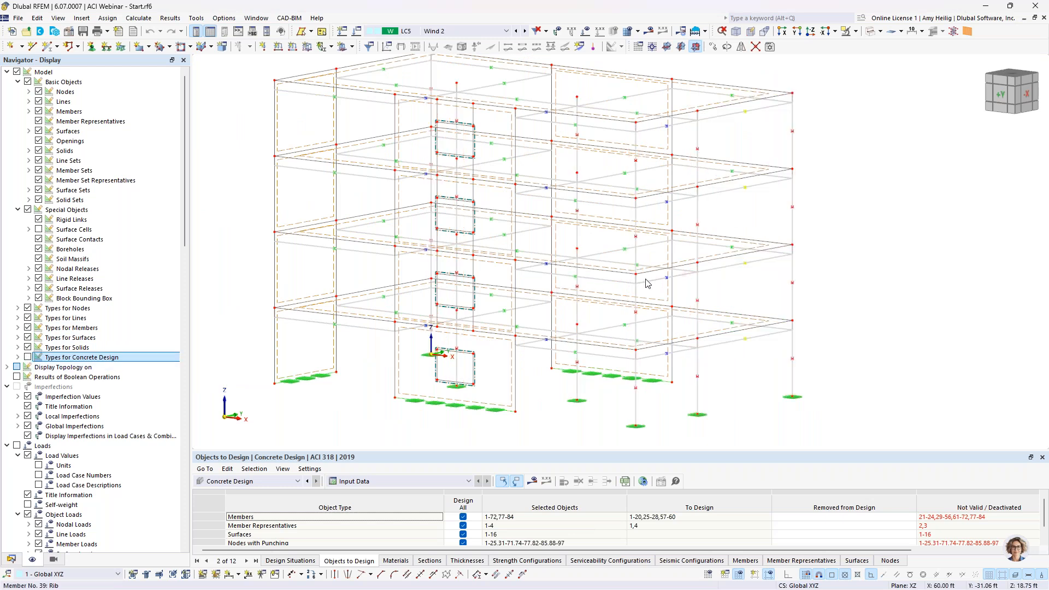
Open top slab surface 13, try out its concrete Design properties option to view the added design categories, and discard the changes.
scroll(630, 235, "down", 1)
middle_click_drag(630, 235, 700, 167, "ctrl")
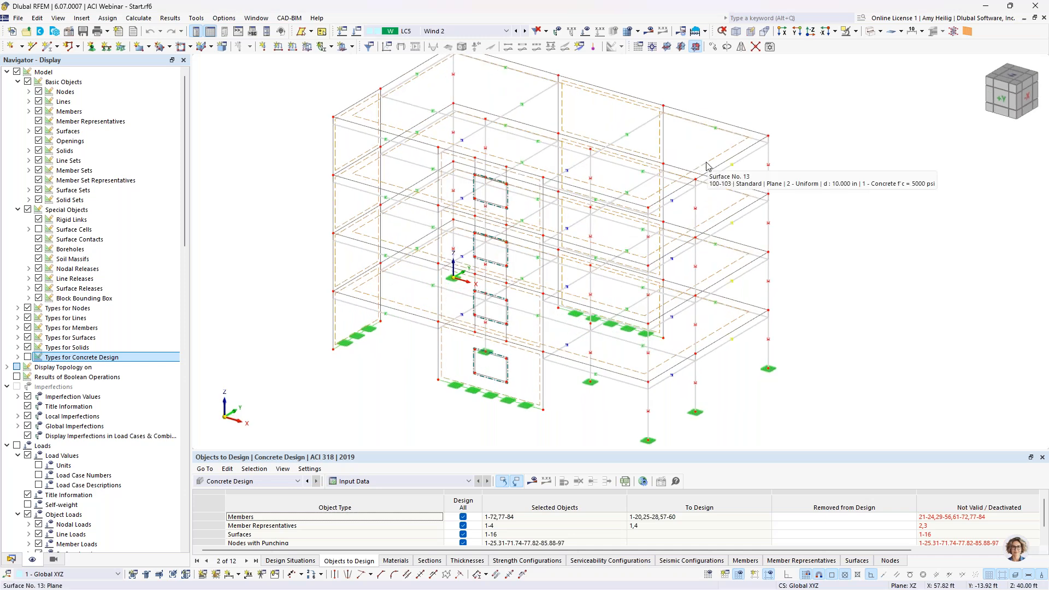
double_click(707, 166)
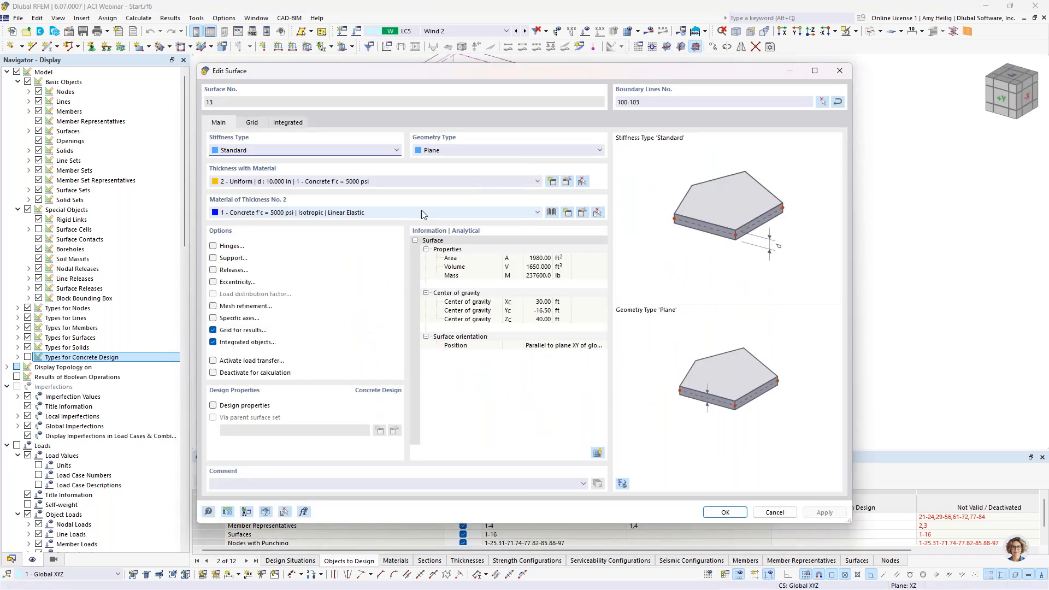
left_click(213, 406)
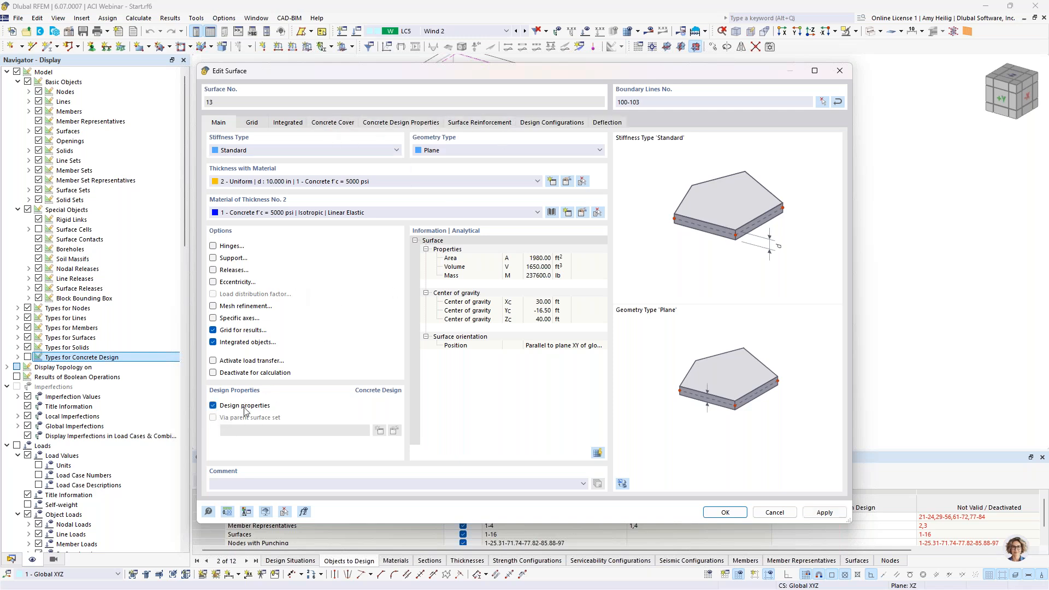
left_click(213, 405)
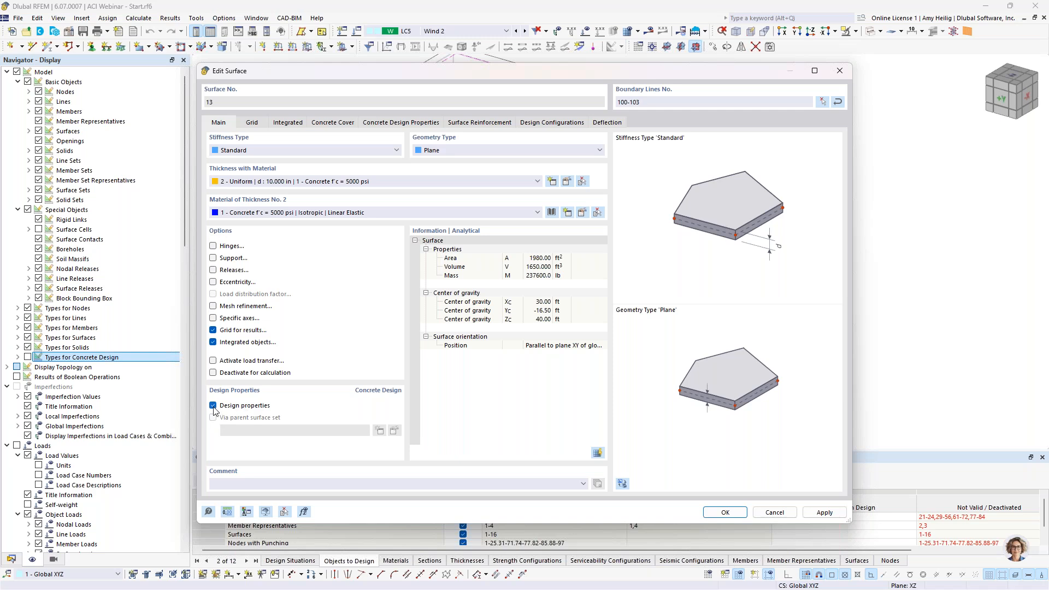
left_click(775, 512)
Open node 32 on the top slab, review its Punching Design option and strength configuration, and close it without changes.
middle_click_drag(603, 163, 575, 184)
scroll(576, 188, "up", 2)
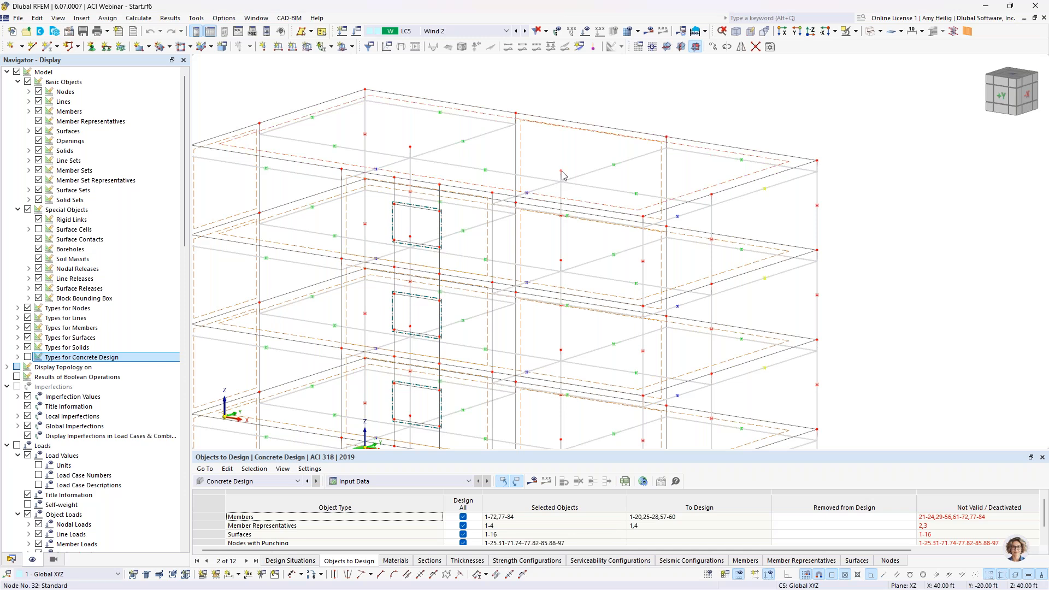
double_click(562, 173)
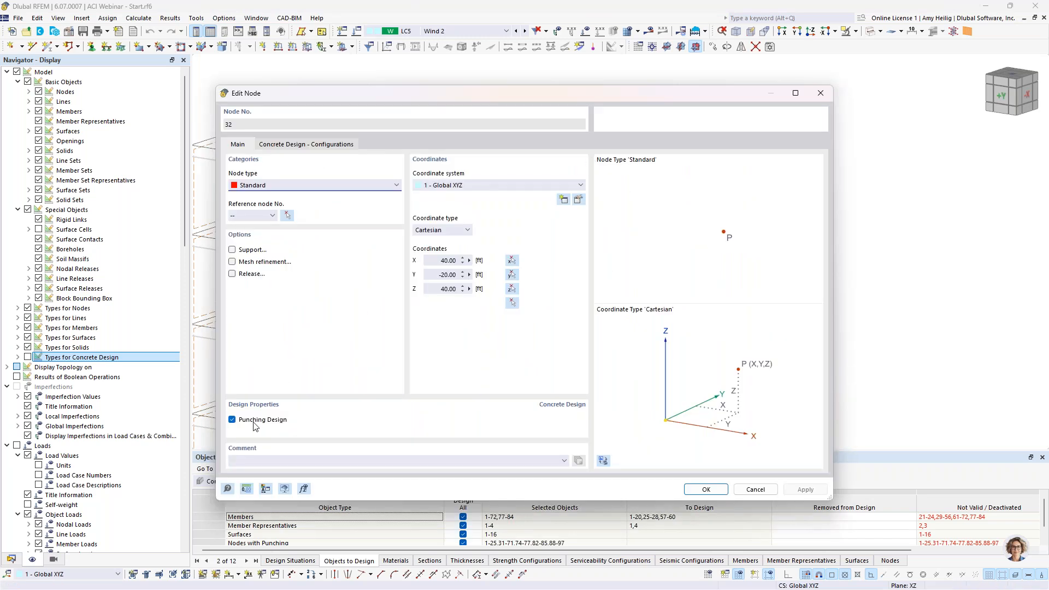
left_click(345, 145)
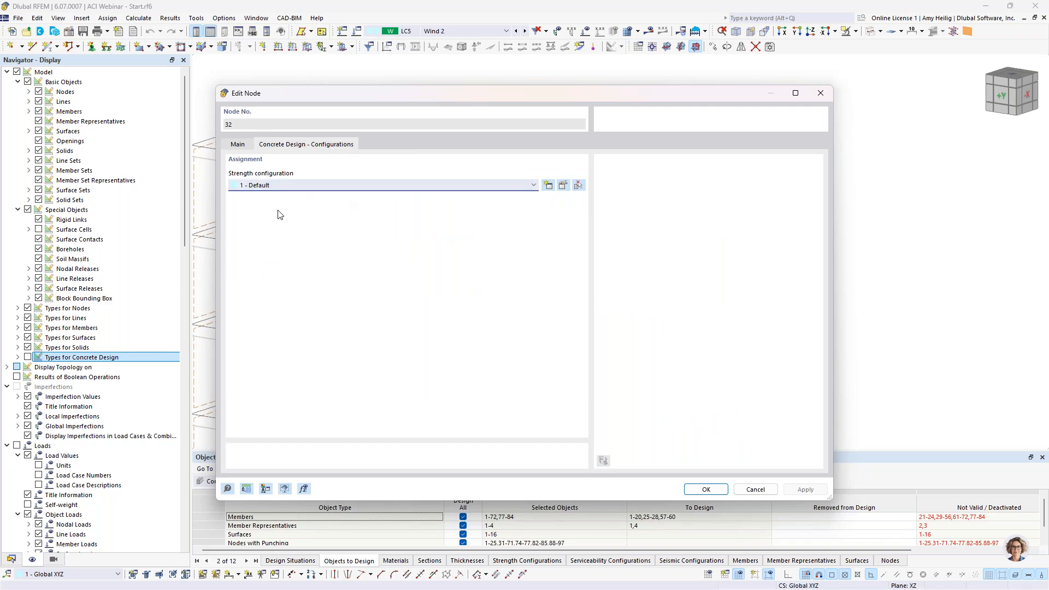
left_click(755, 490)
Switch the whole building model from wireframe back to the solid transparent display.
scroll(757, 285, "down", 3)
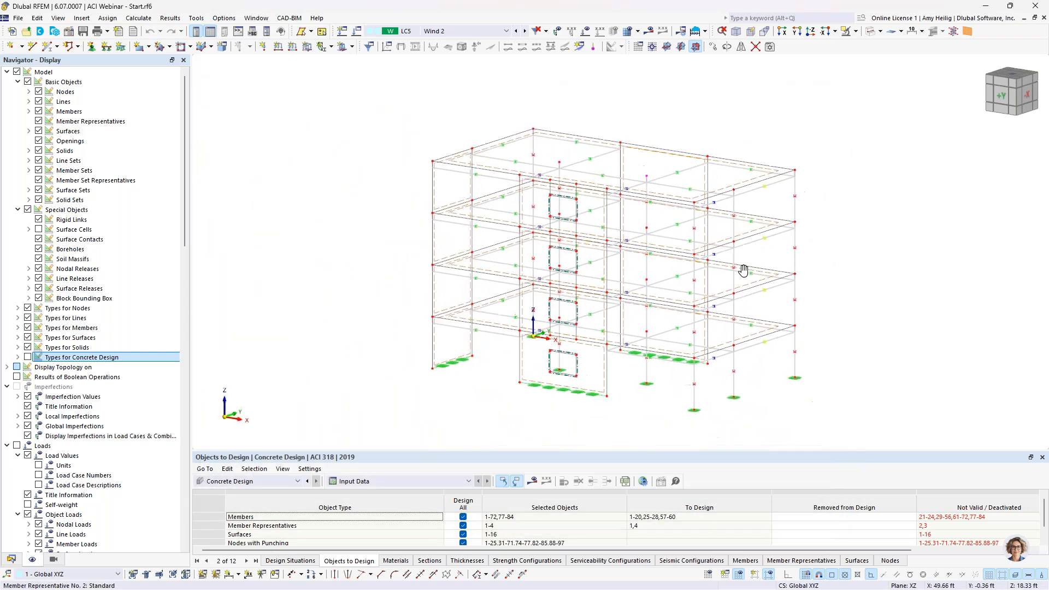
middle_click_drag(757, 286, 723, 246)
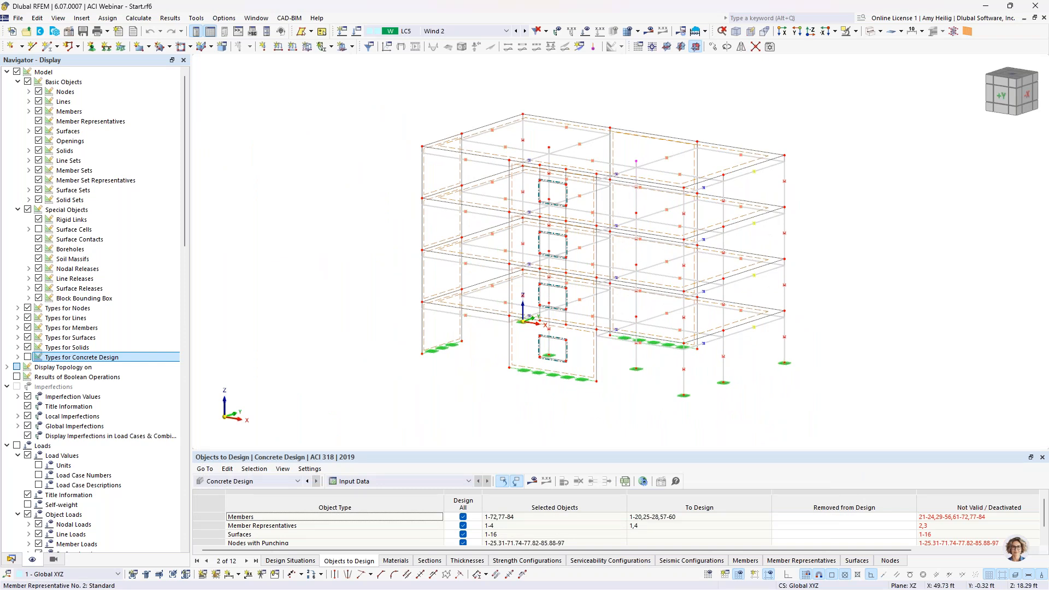
left_click(871, 31)
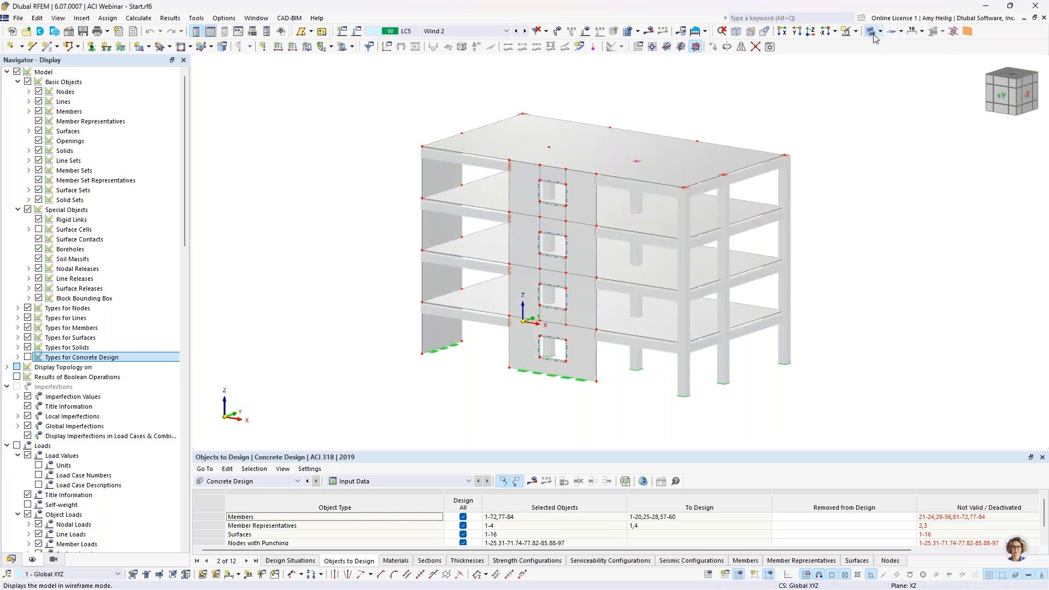
left_click(871, 31)
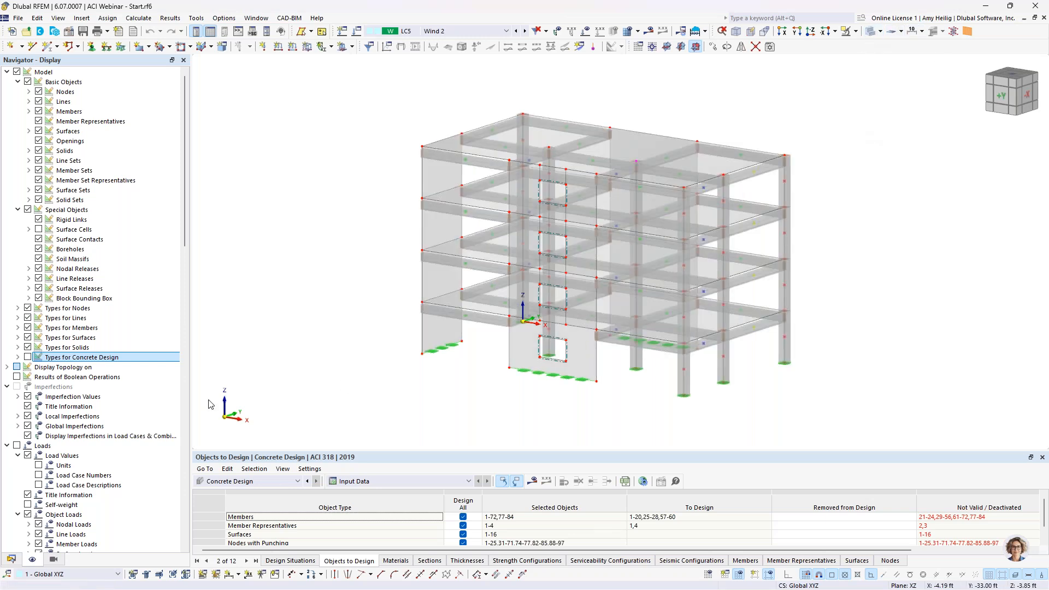
Enable the Building Model add-on in the base data of the ACI Webinar - Start model.
left_click(11, 559)
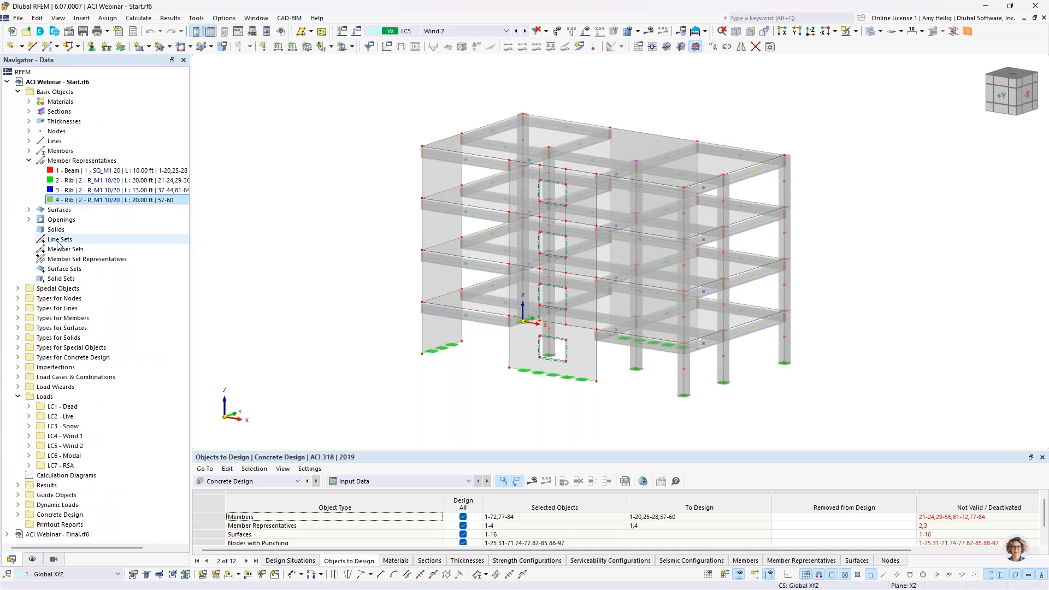
left_click(29, 161)
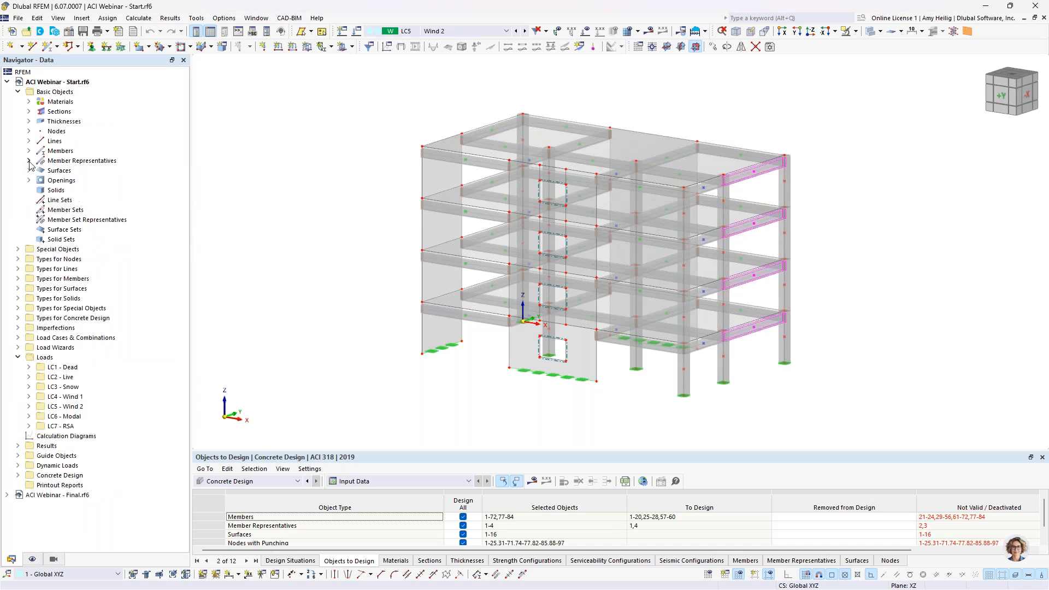
right_click(76, 85)
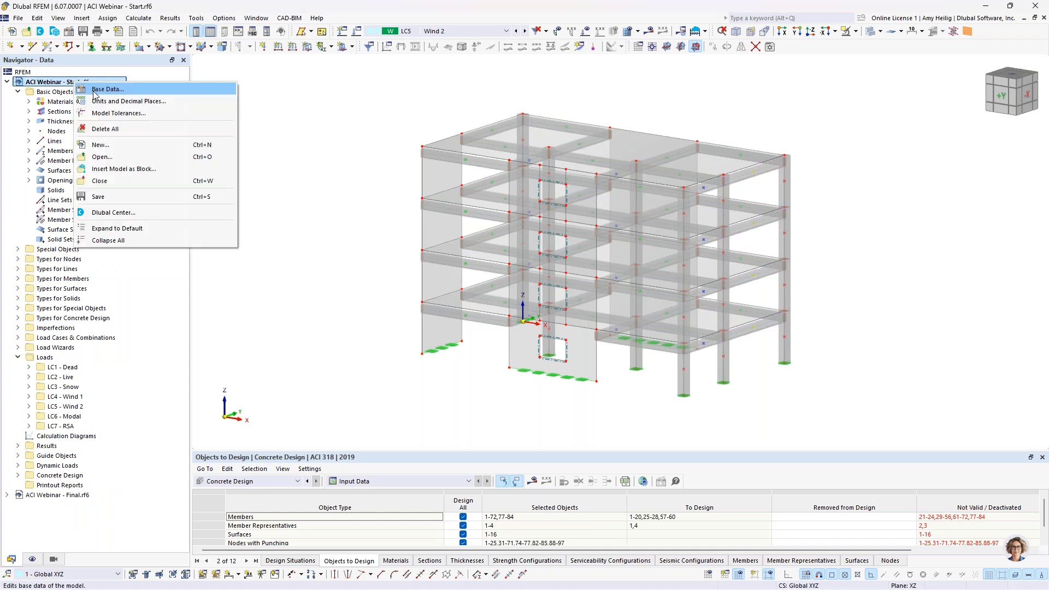
left_click(94, 92)
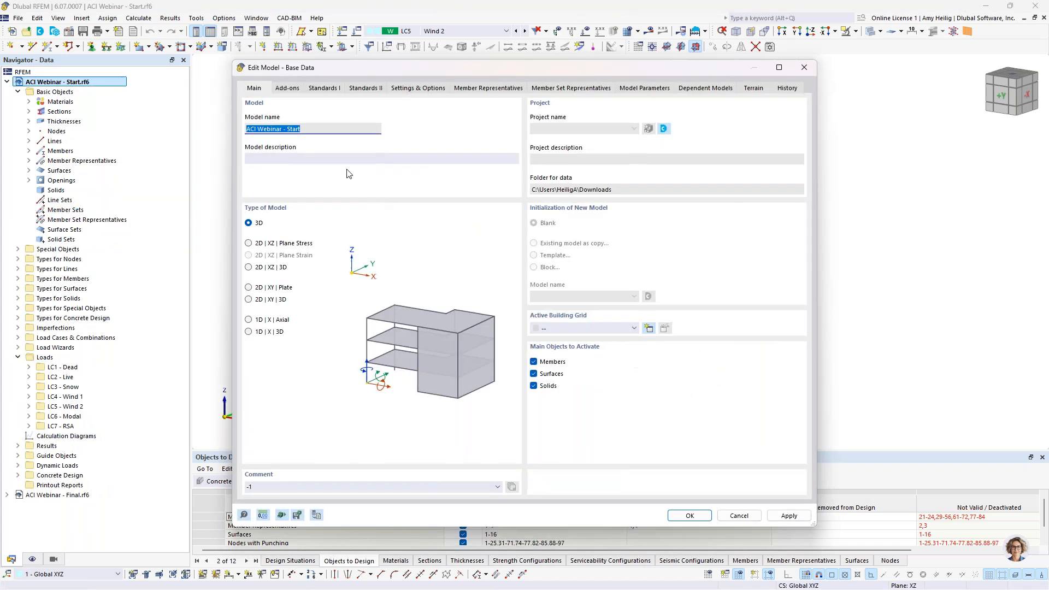
left_click(287, 88)
left_click(249, 307)
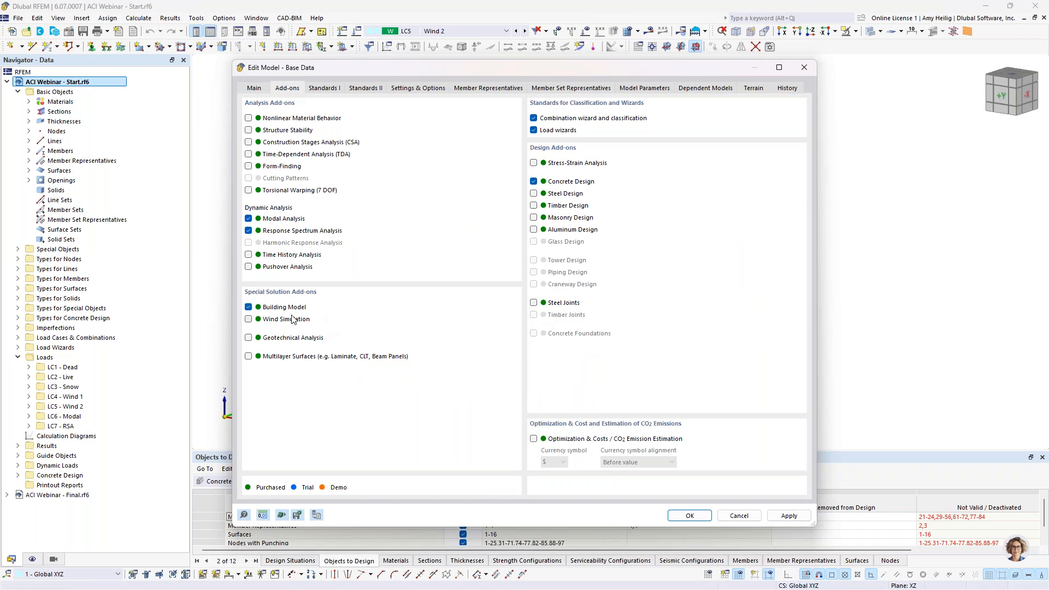
left_click(679, 518)
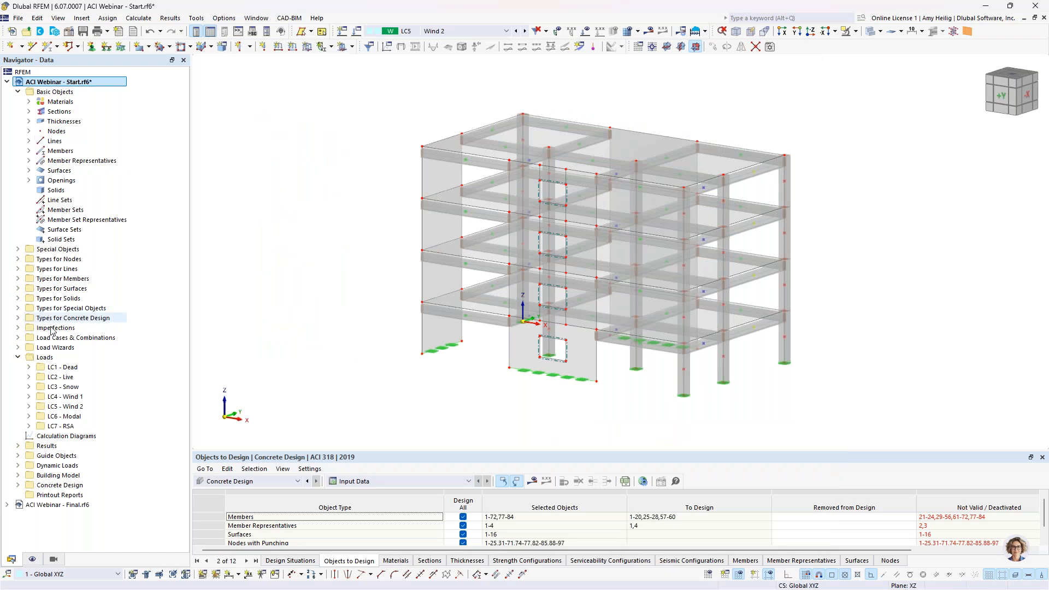
Collapse the loads and basic objects, open Building Stories for editing, and show the building in its 3D preview.
left_click(18, 358)
left_click(18, 92)
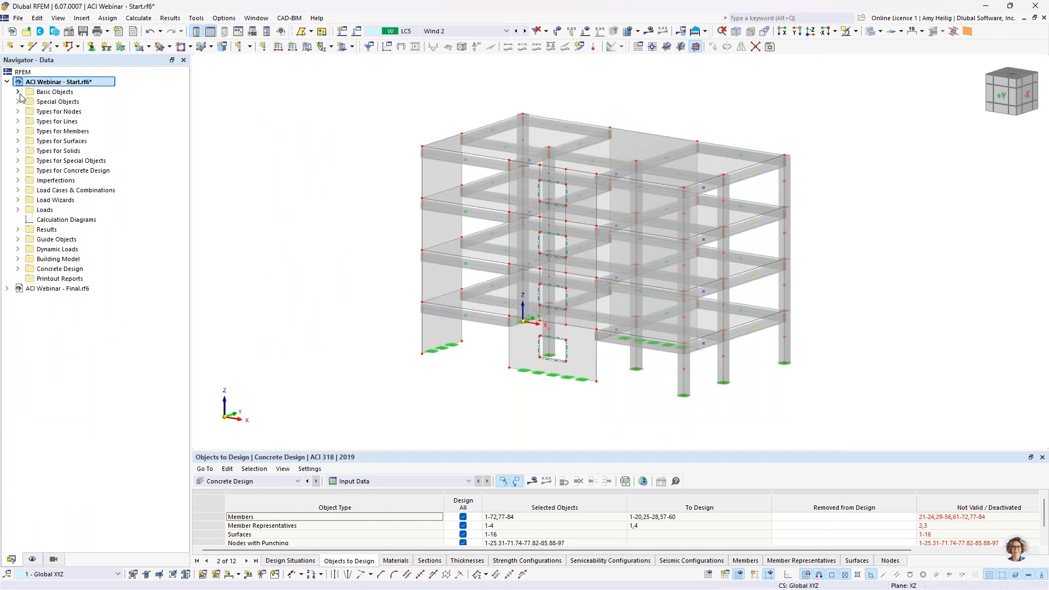
left_click(19, 260)
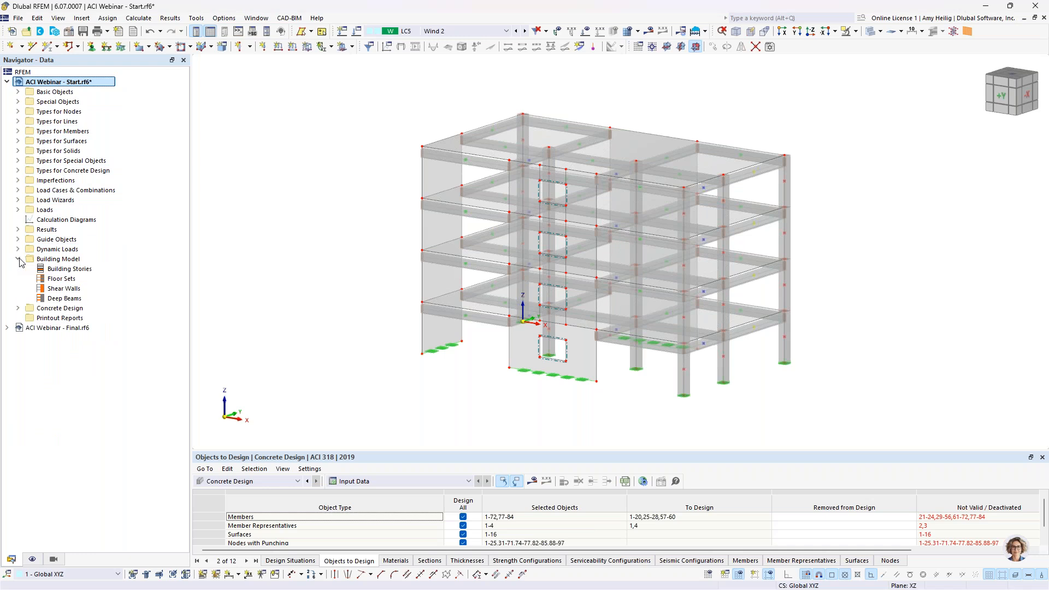
left_click(75, 270)
double_click(75, 270)
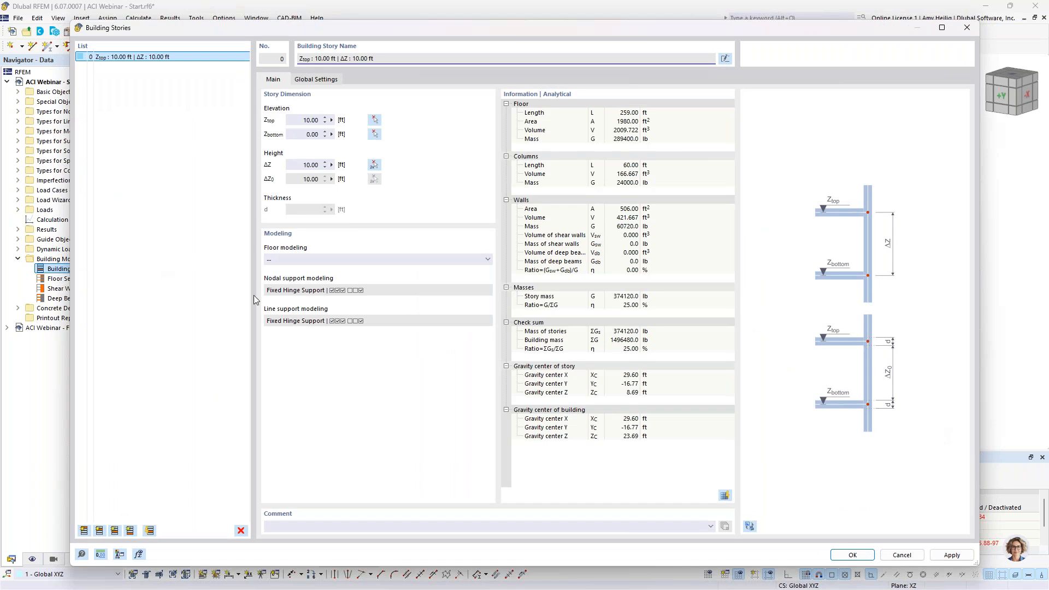
left_click(752, 525)
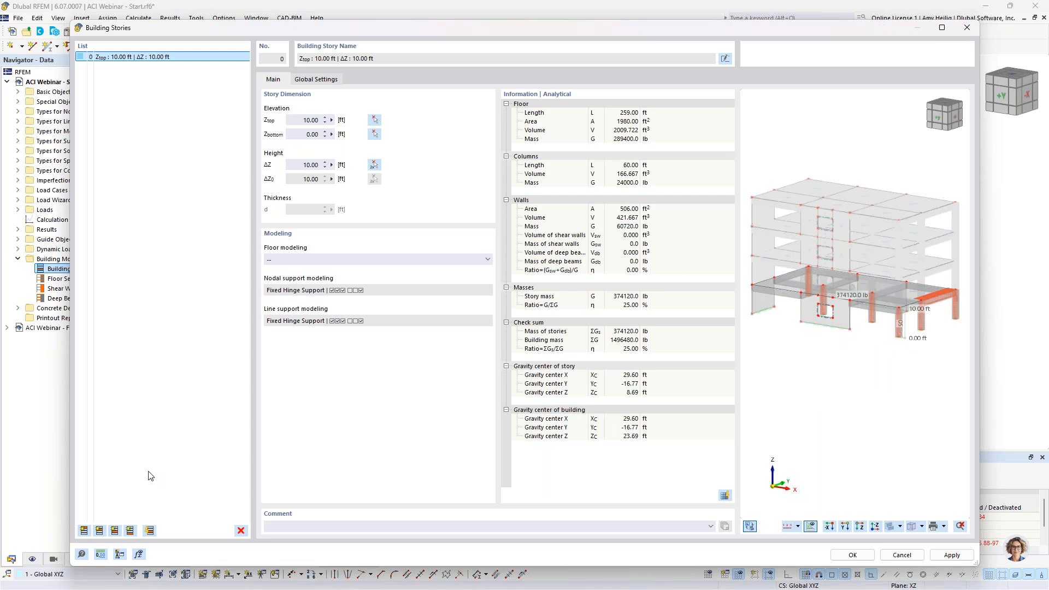
Add three 10 ft building stories above the first one, with top elevations of 20, 30 and 40 ft.
left_click(85, 531)
left_click(85, 530)
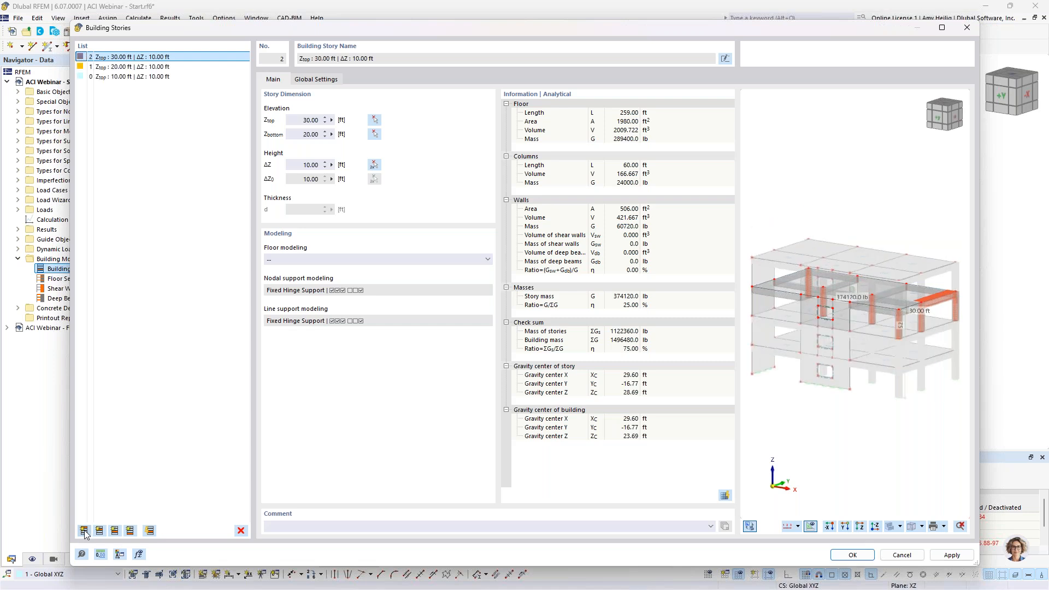
left_click(85, 531)
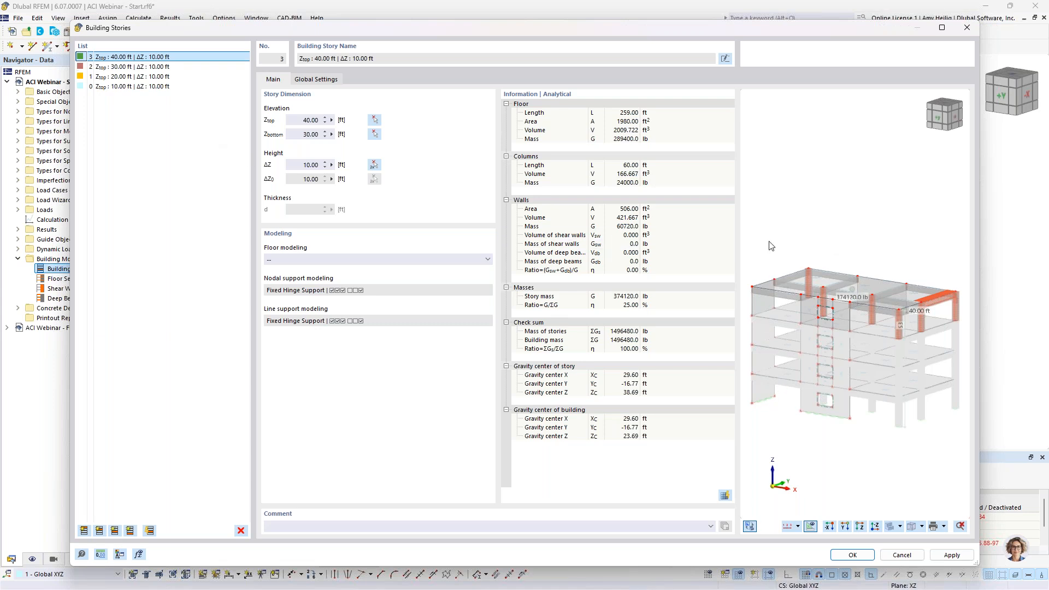
Look at the floor modeling options for the top story, and switch to the PowerPoint slide on the Building Model Add-on Concept.
left_click(288, 260)
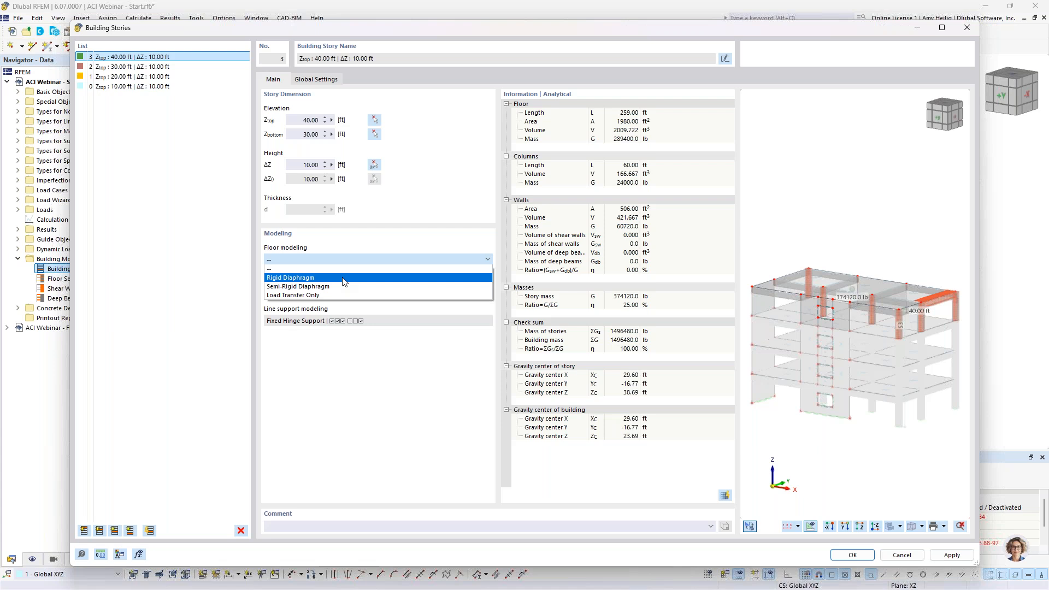
key("super+Tab")
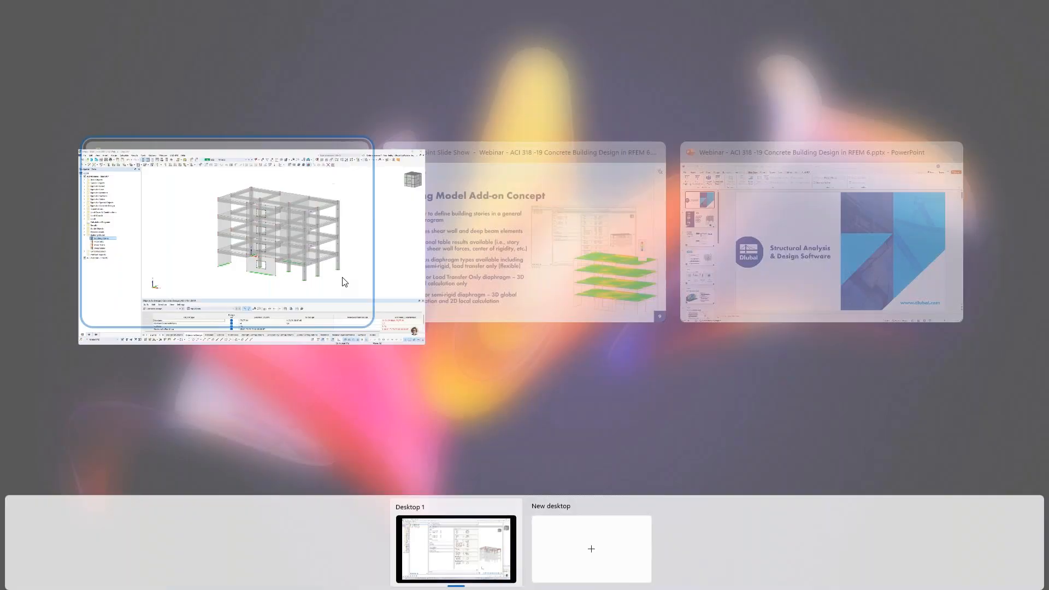
left_click(474, 263)
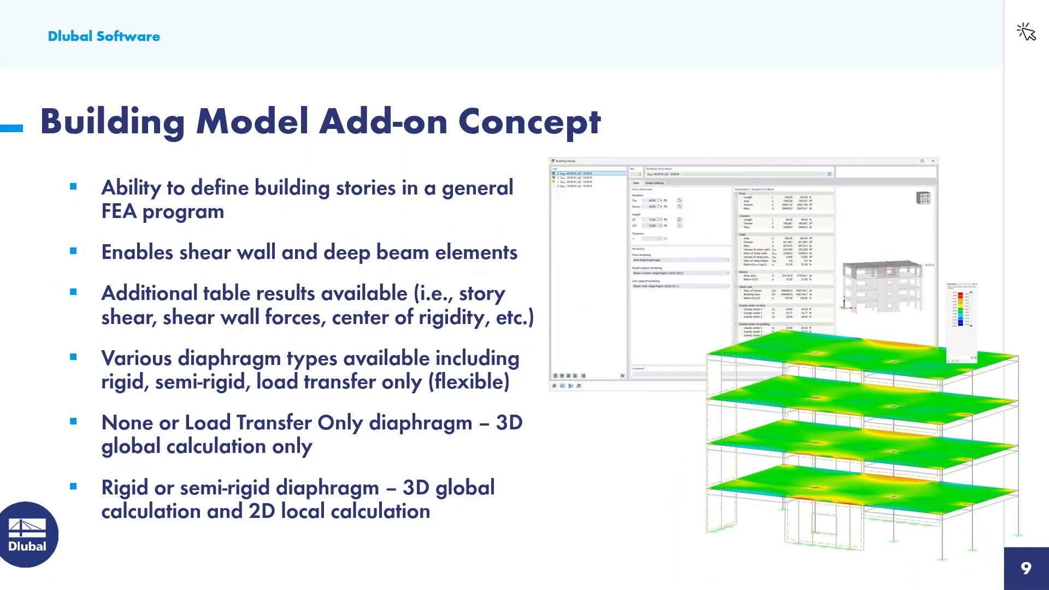
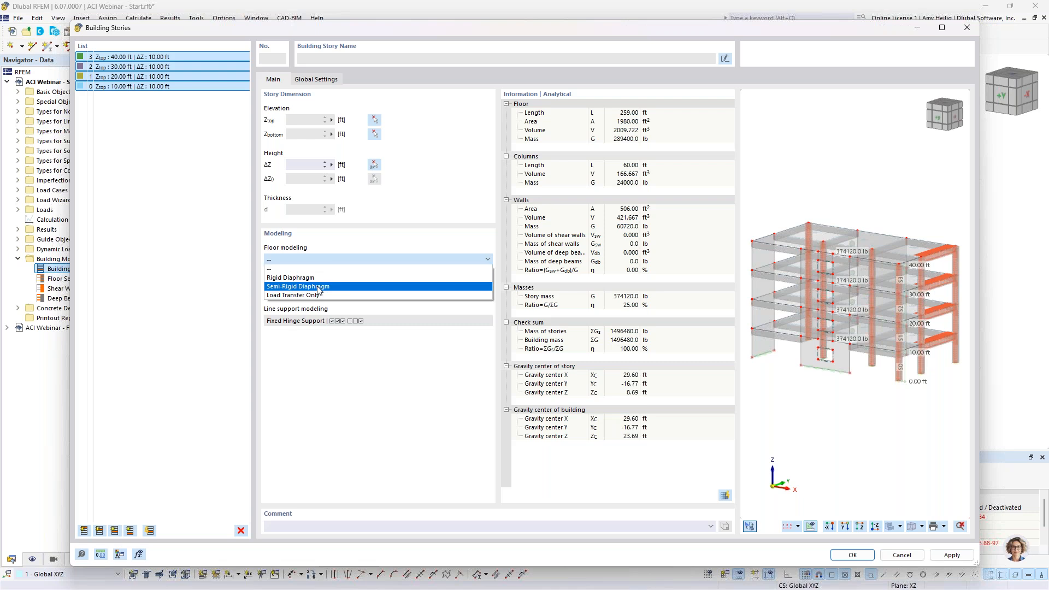
Model all four story floors as Semi-Rigid Diaphragm, with Elastic Column | Rigid-Rigid nodal supports and Elastic Wall | Rigid-Rigid line supports.
left_click(320, 287)
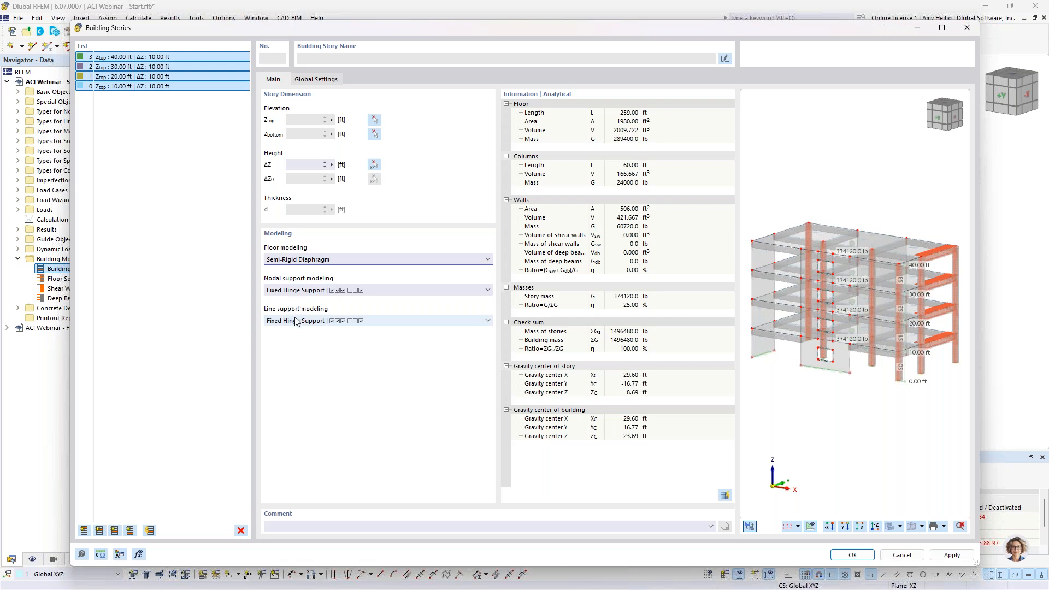
left_click(386, 291)
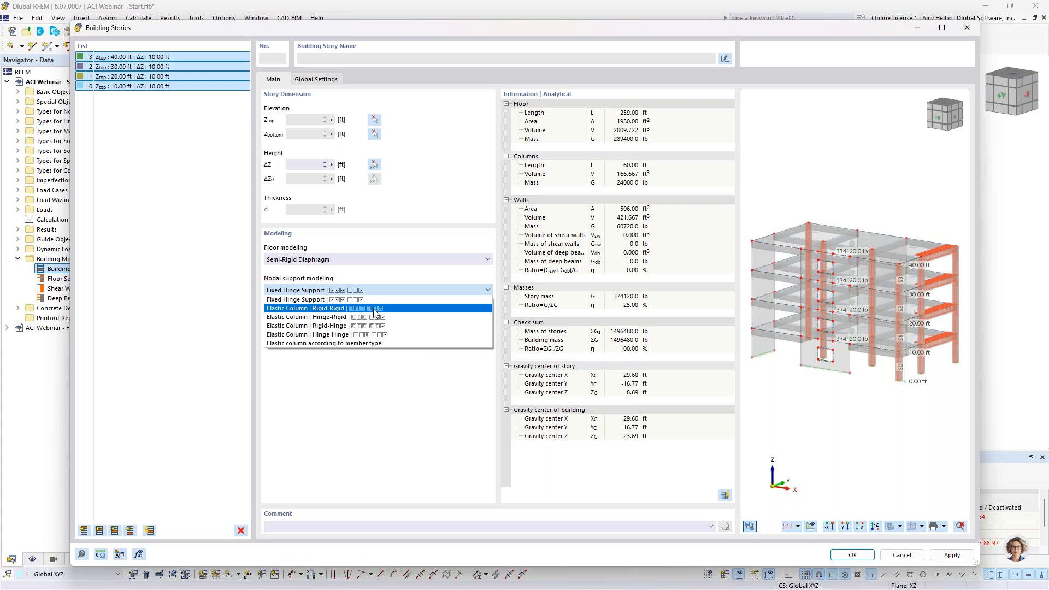
left_click(373, 309)
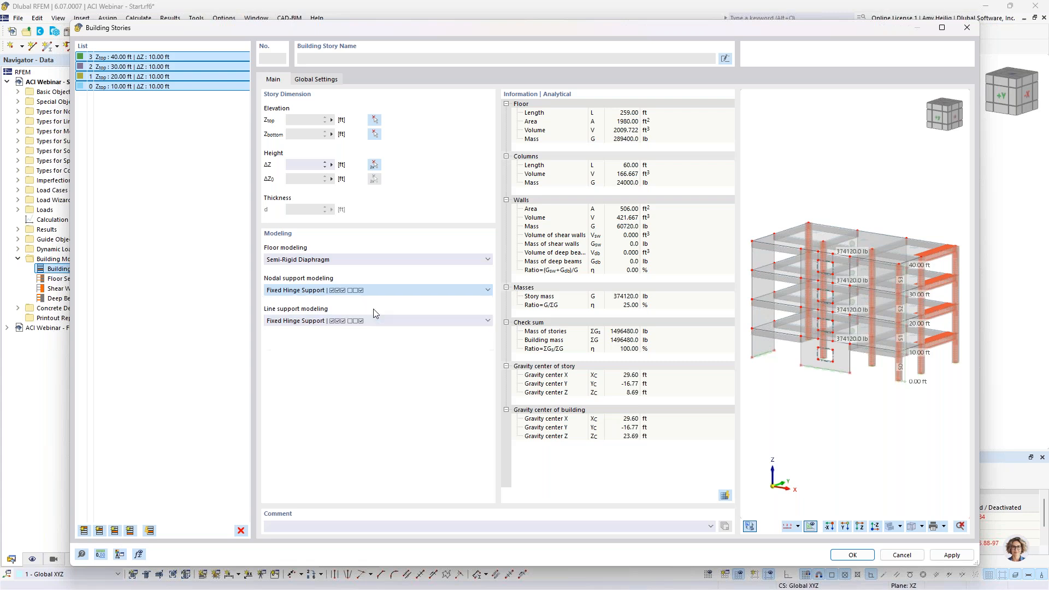
left_click(365, 320)
left_click(366, 339)
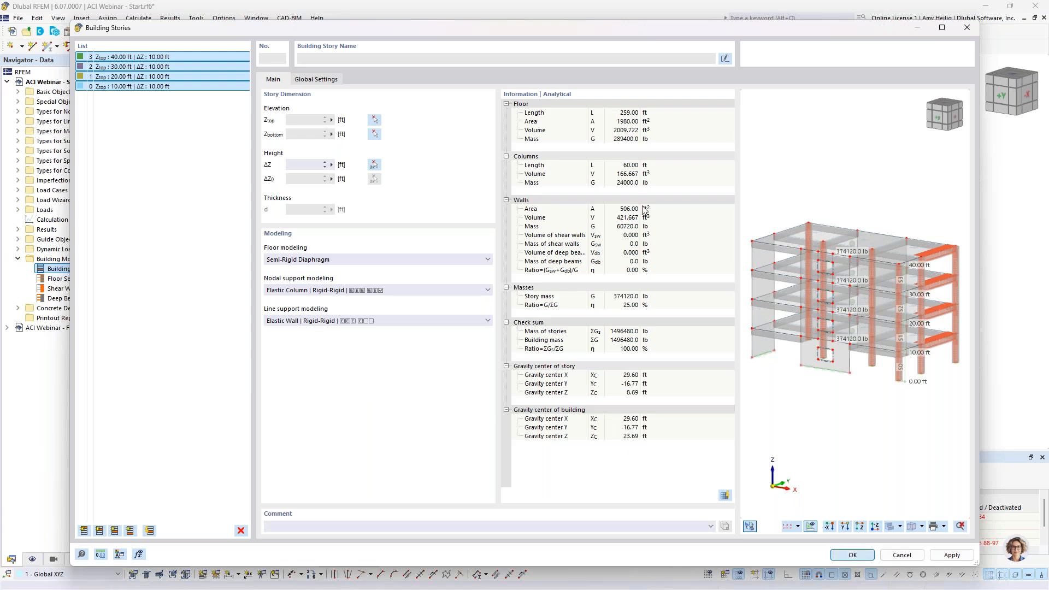
Accept the building story settings, check the roof slab's surface properties without changing them, and review the list of building stories.
key("Return")
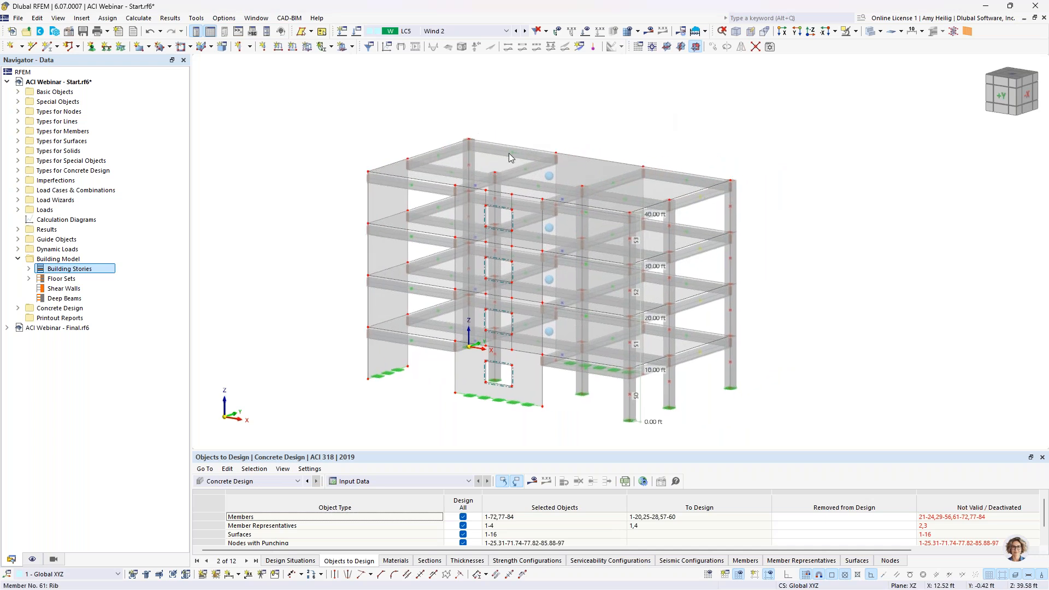
double_click(493, 159)
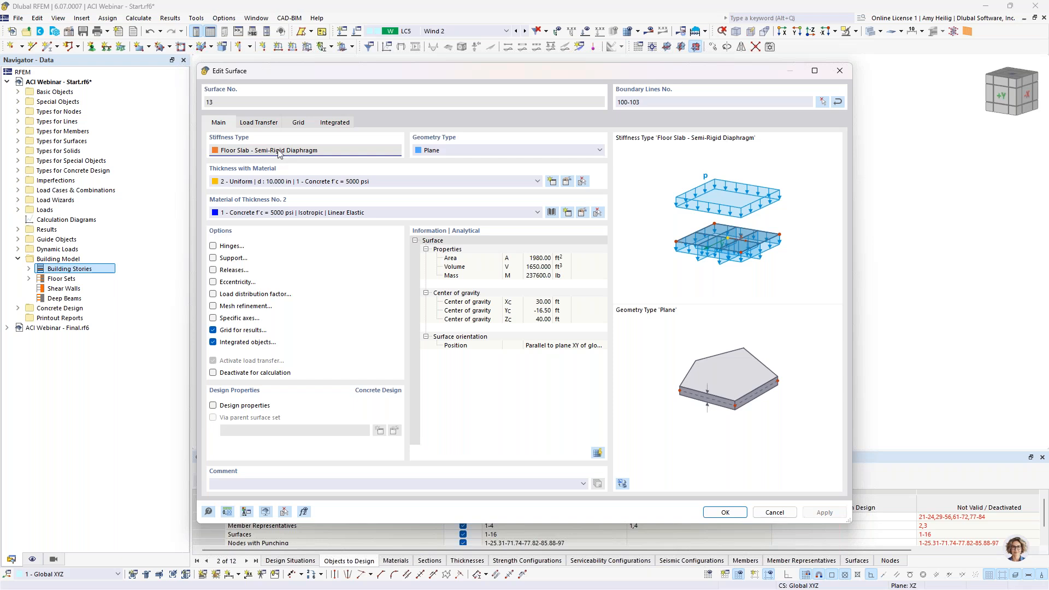
left_click(774, 513)
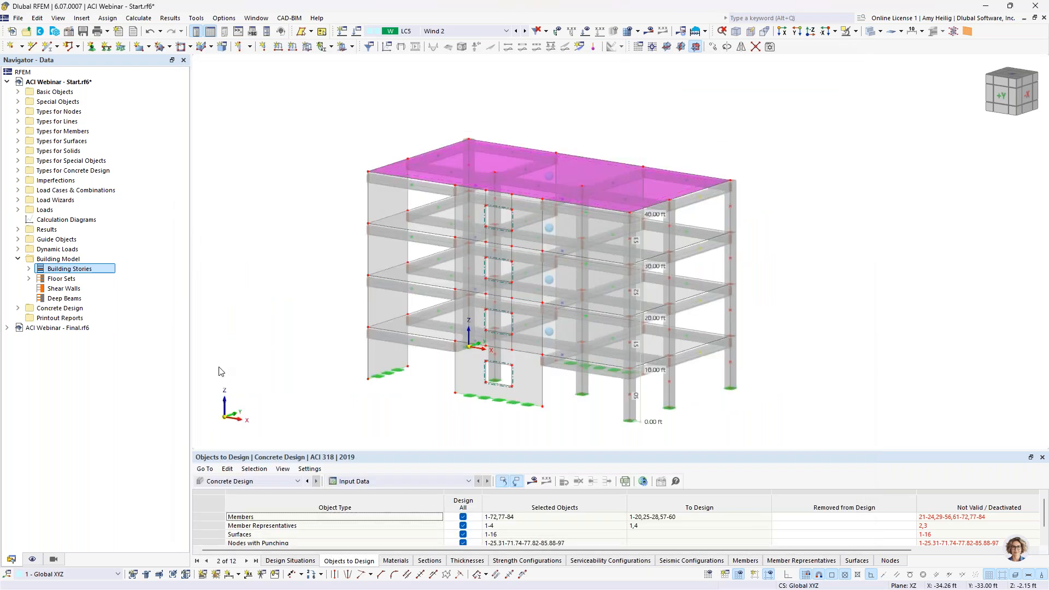
left_click(29, 269)
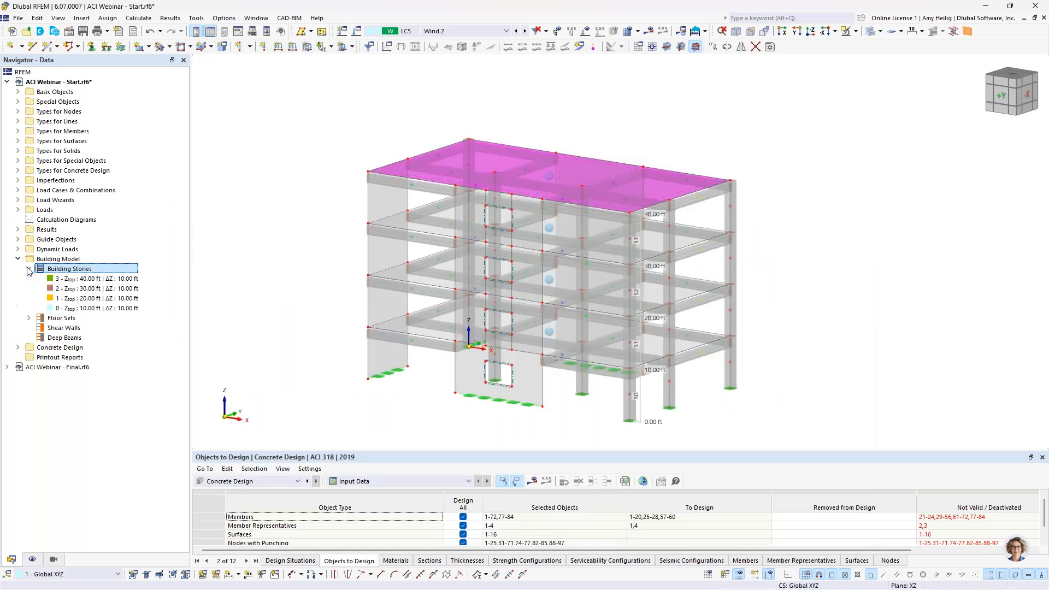
left_click(29, 269)
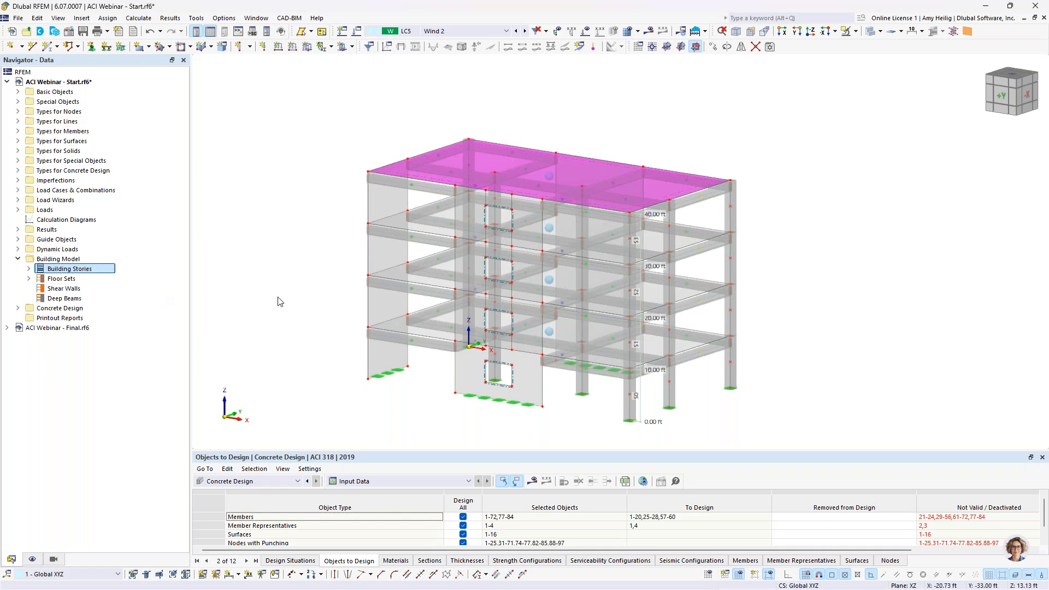
Display the surface cells with the model in wireframe, and select one cell of the roof slab.
left_click(32, 559)
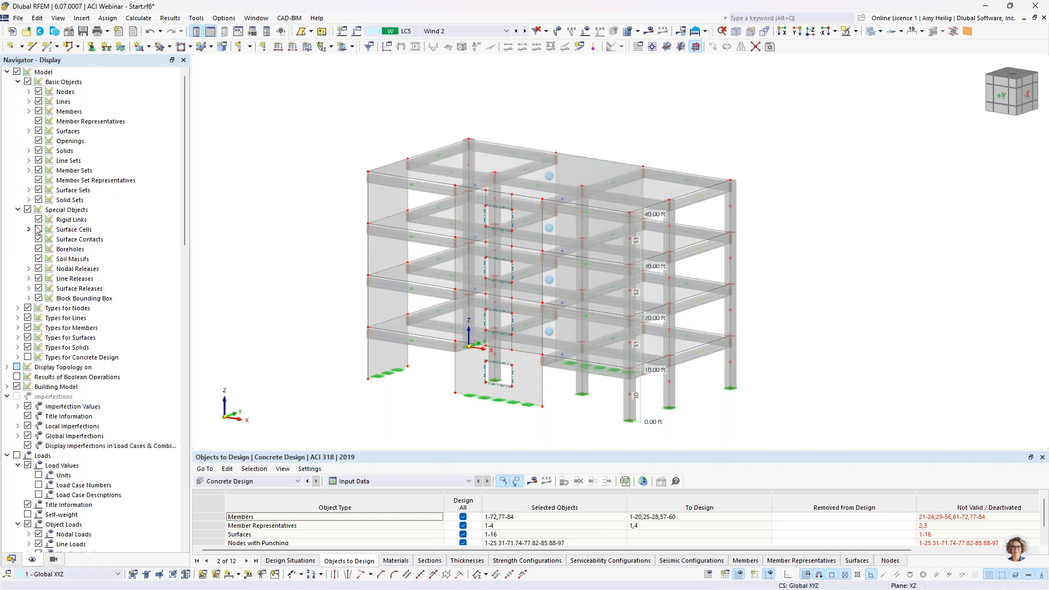
left_click(39, 229)
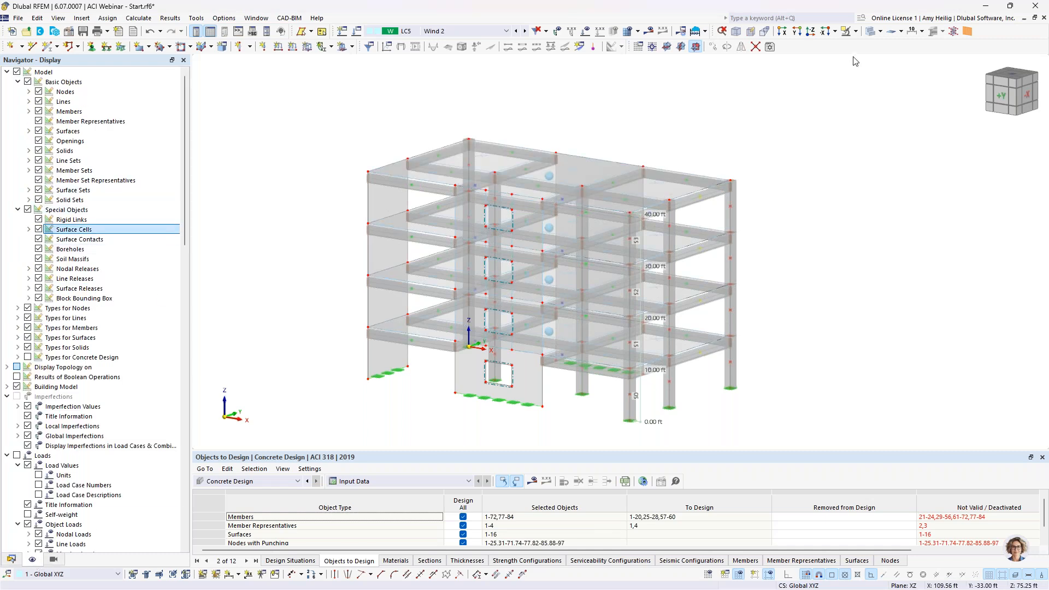
left_click(871, 33)
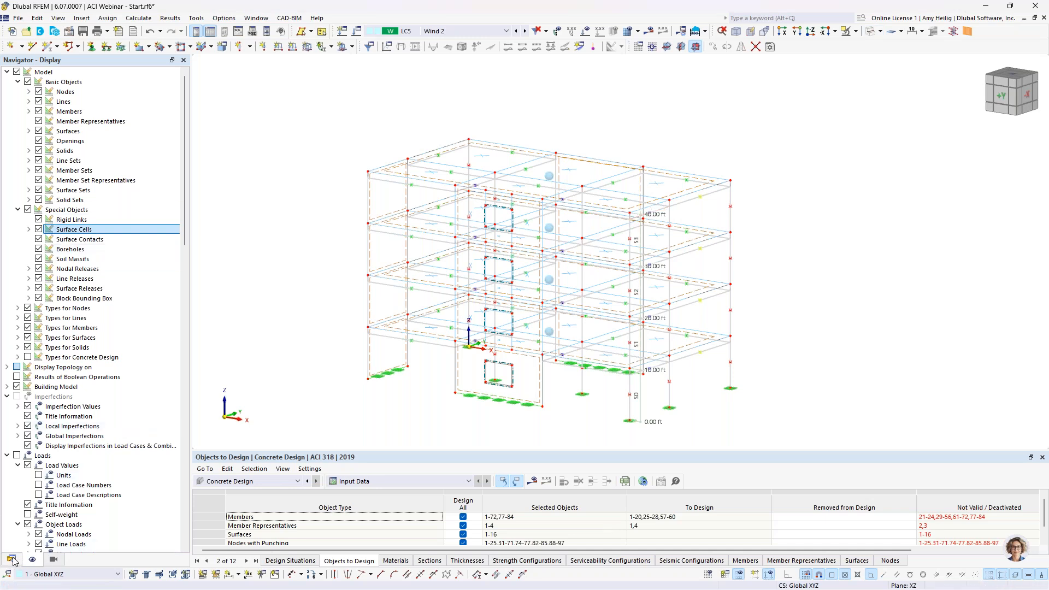
scroll(544, 253, "up", 1)
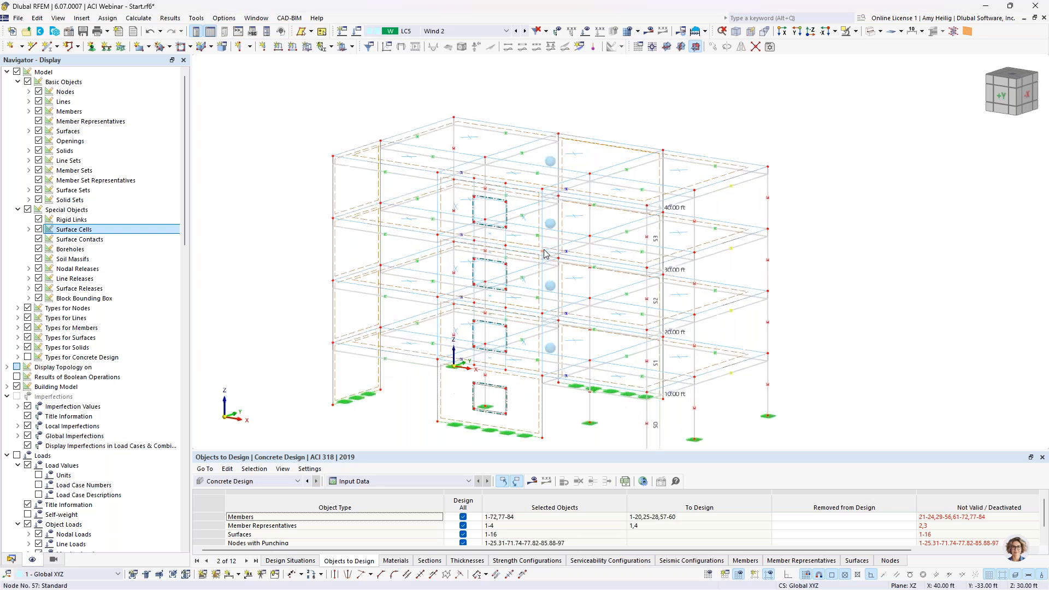
scroll(544, 253, "up", 1)
left_click(665, 159)
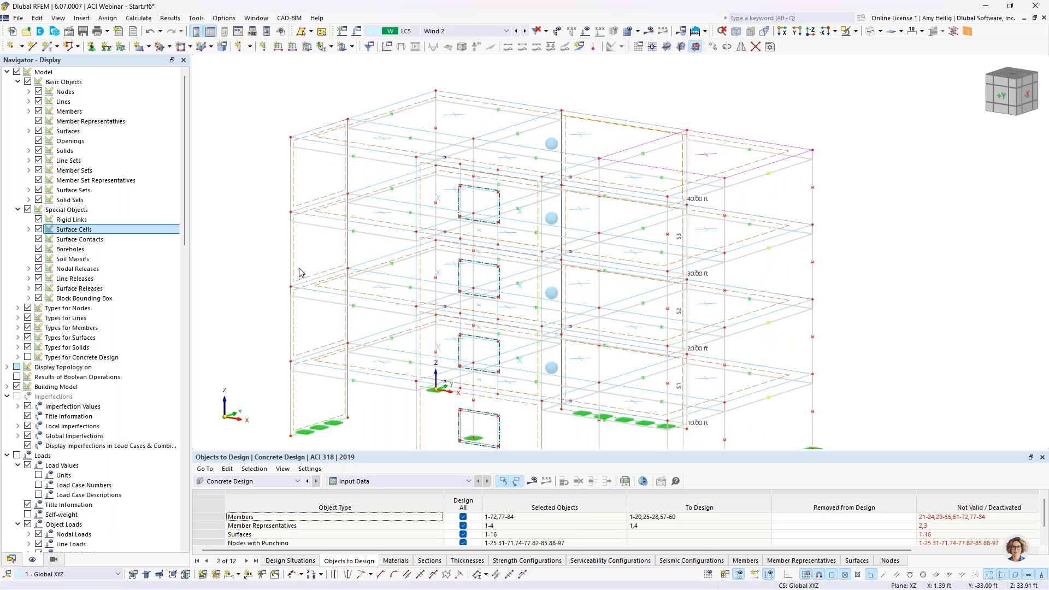
left_click(11, 559)
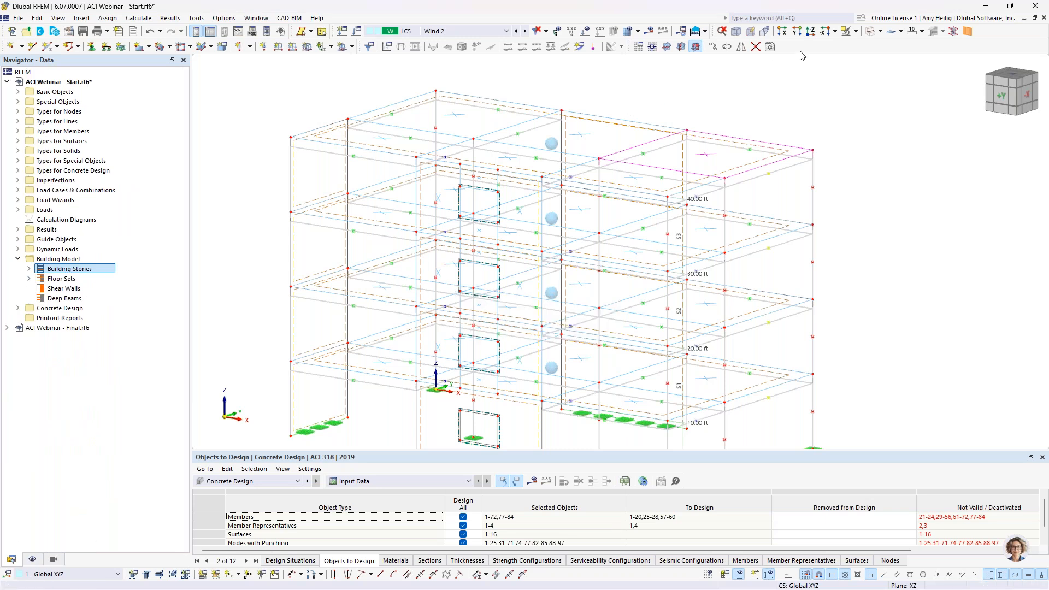
Isolate the multi-story wall with openings at Y -33 ft using a plan-view selection, and inspect its surface cells from the front.
left_click(812, 32)
left_click_drag(490, 397, 715, 436)
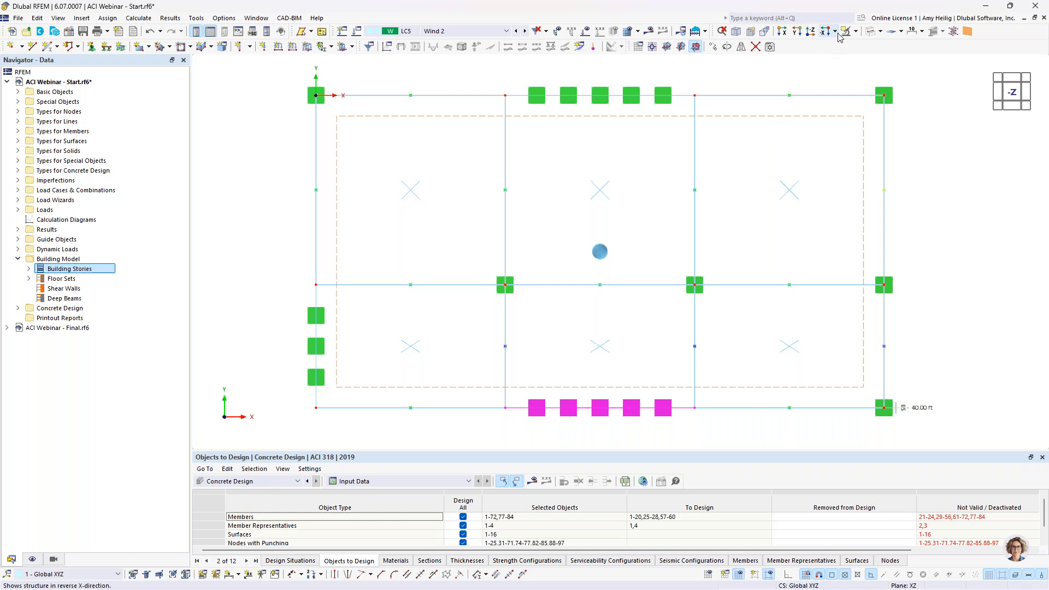
left_click(856, 31)
left_click(861, 46)
middle_click_drag(714, 340, 689, 159, "ctrl")
scroll(685, 156, "down", 1)
middle_click_drag(611, 340, 560, 244)
middle_click_drag(687, 288, 656, 283, "ctrl")
left_click(662, 282)
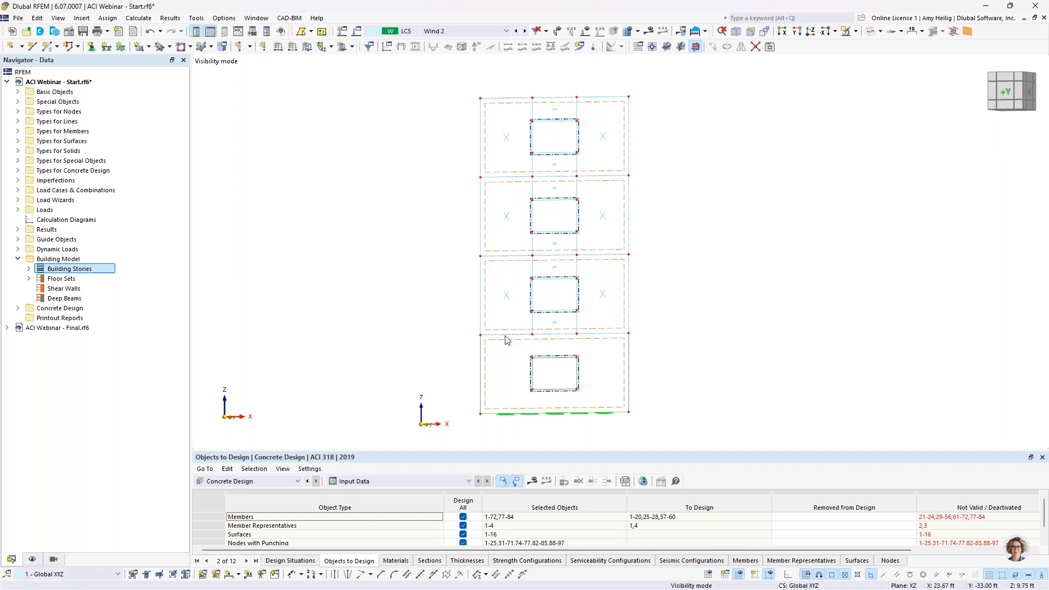
left_click(603, 296)
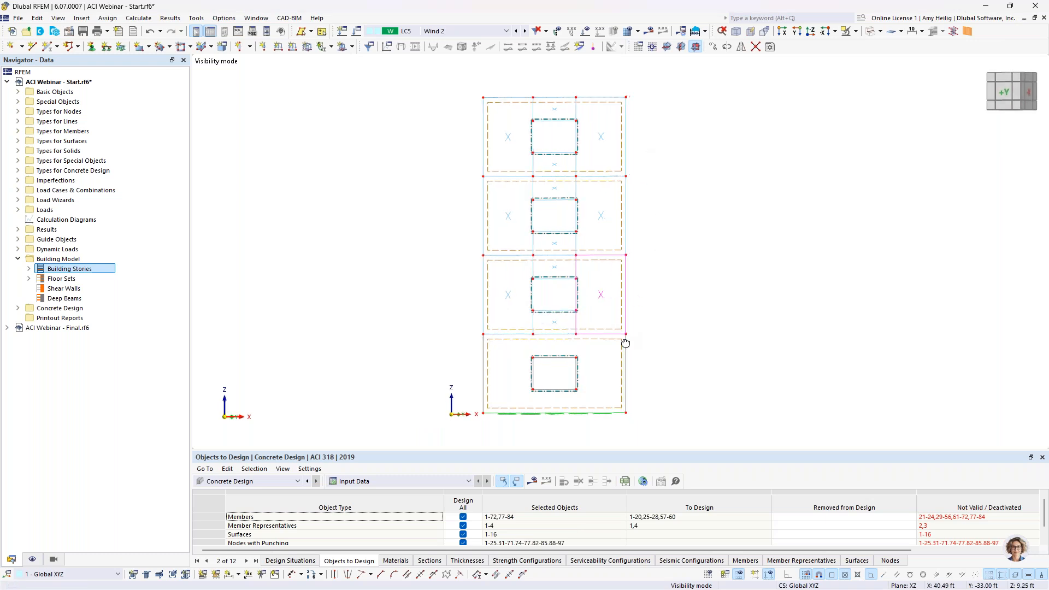
scroll(587, 324, "up", 2)
left_click(700, 319)
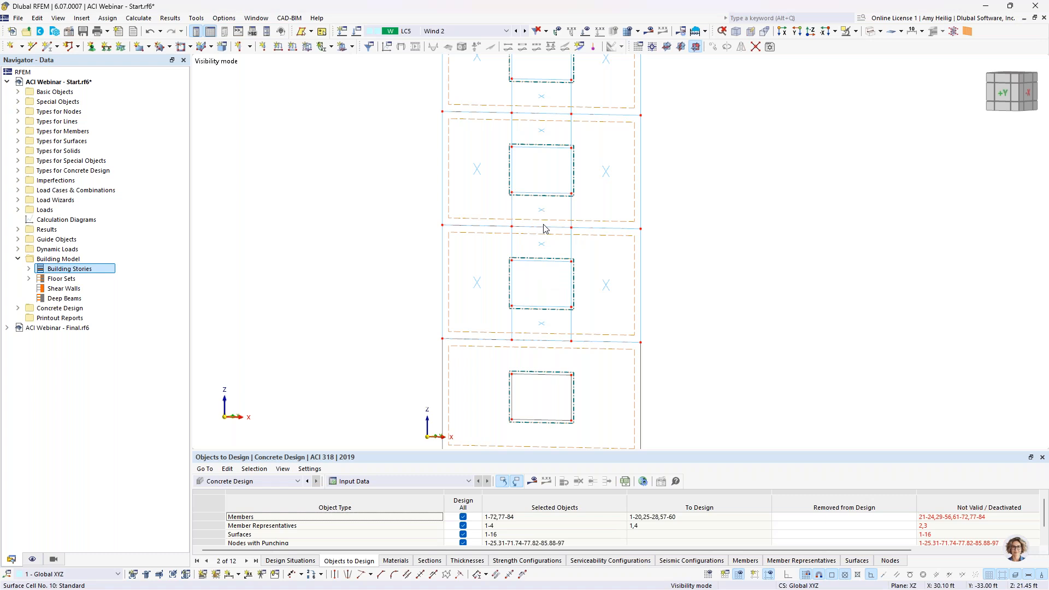
Extend the vertical edge lines of the lowest story's opening up and down to the wall edges, dividing that wall panel into cells.
middle_click_drag(544, 286, 558, 211)
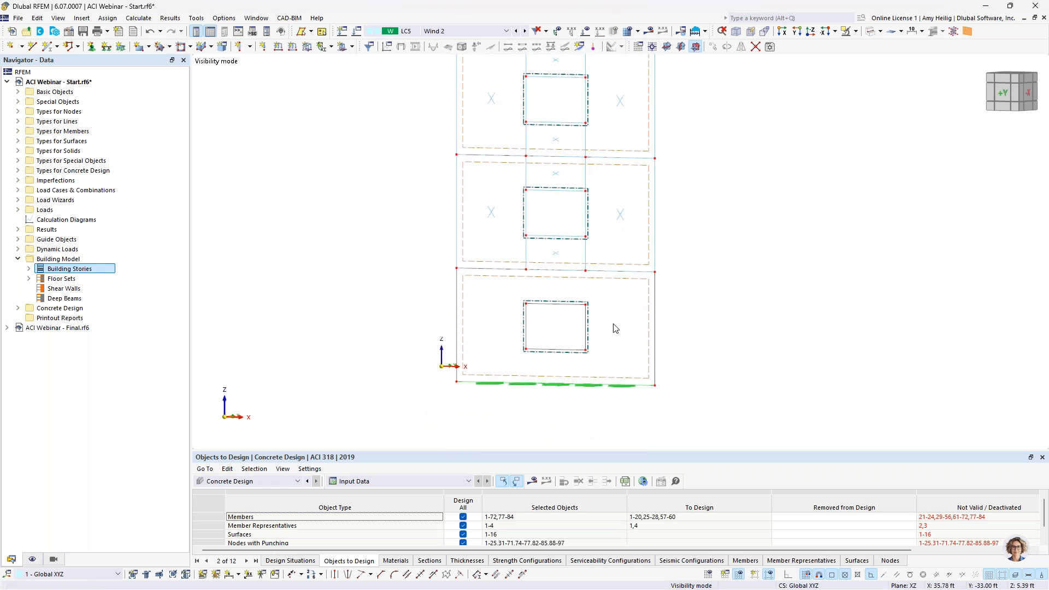
scroll(616, 329, "up", 1)
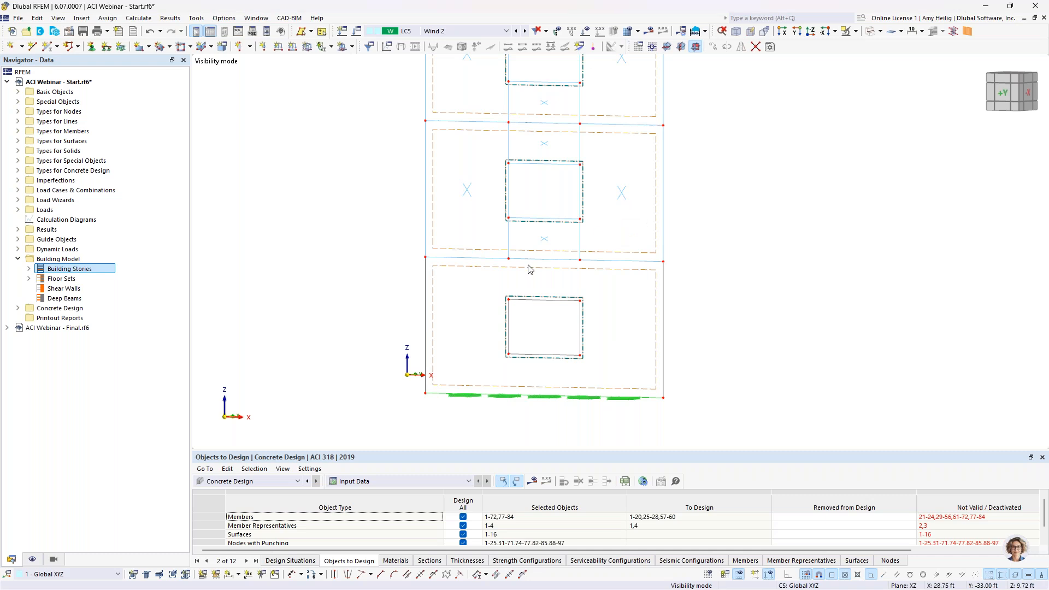
scroll(516, 308, "up", 2)
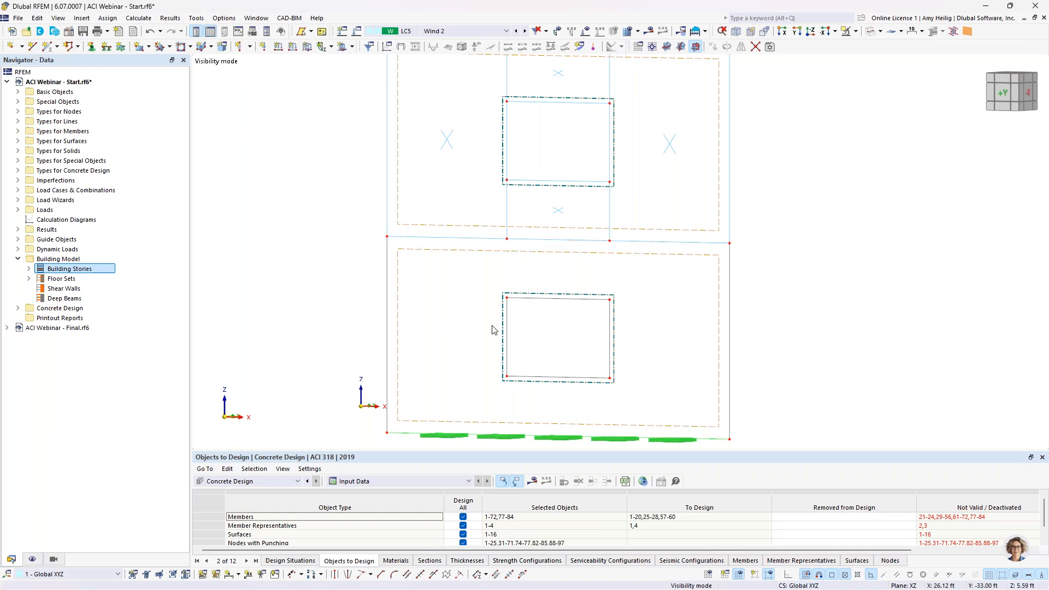
middle_click_drag(475, 357, 457, 316)
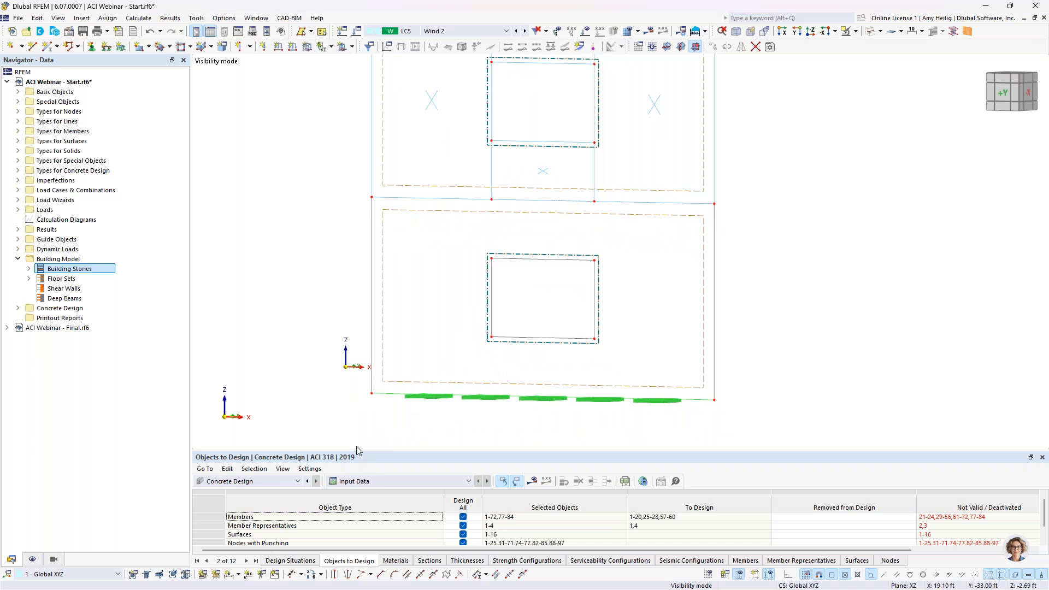
left_click(372, 575)
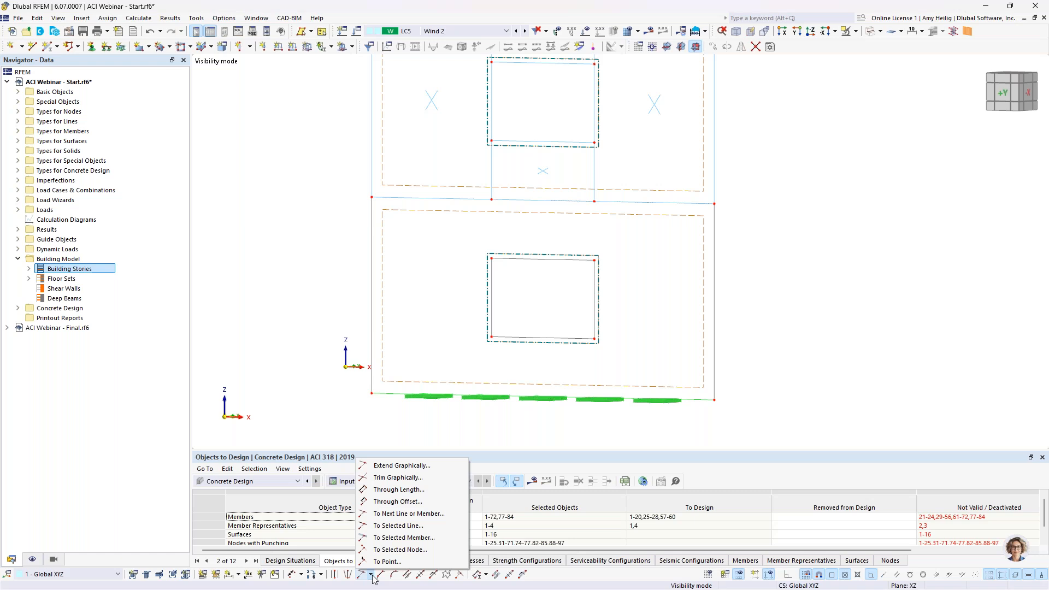
left_click(398, 470)
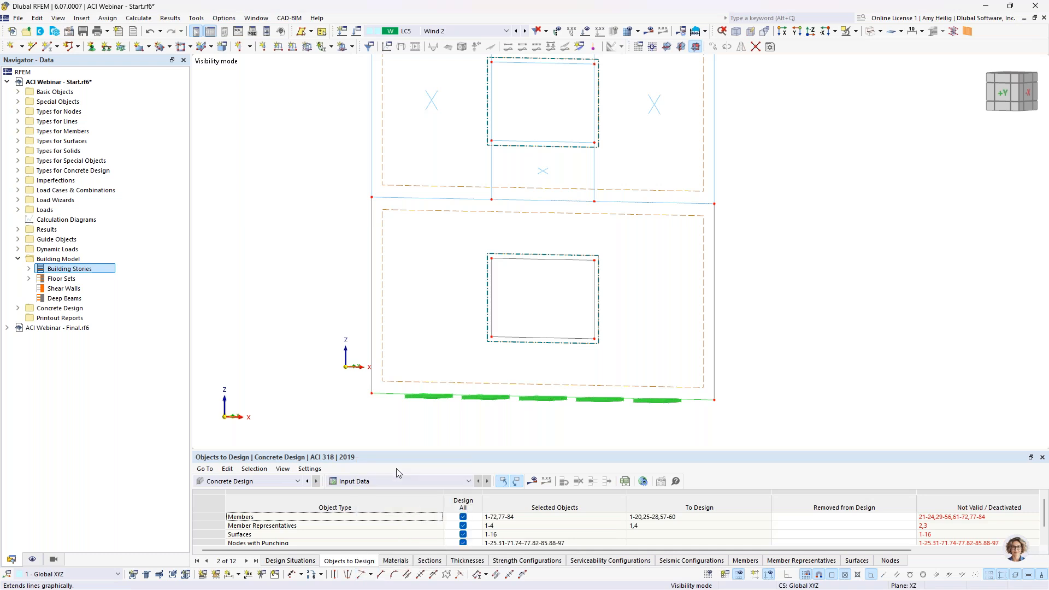
left_click(492, 274)
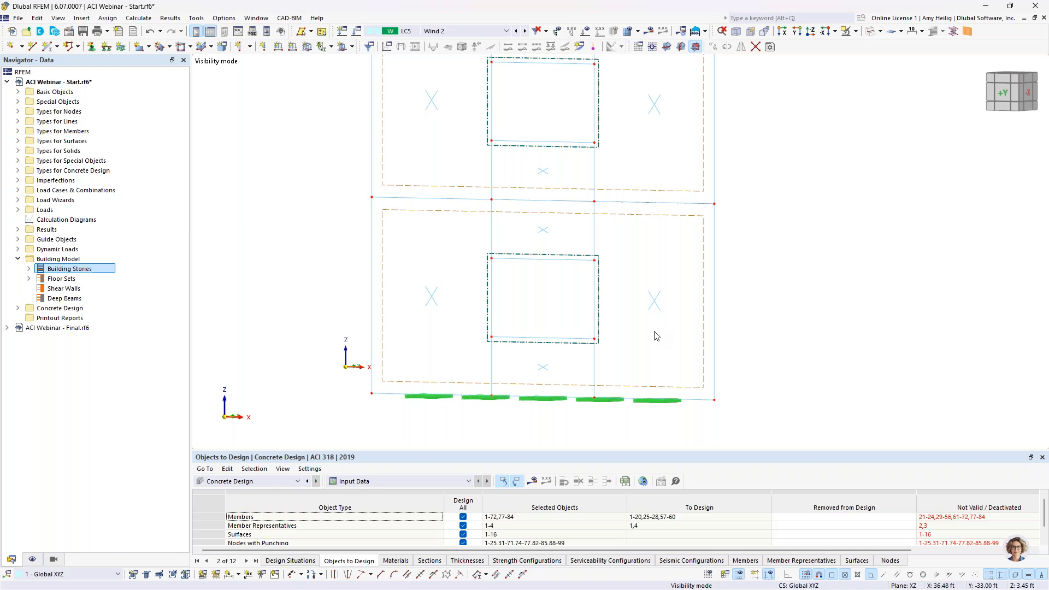
Create a shear wall from surface cells 5, 9, 13 and 41, the full-height pier on the left side of the openings.
scroll(617, 305, "down", 5)
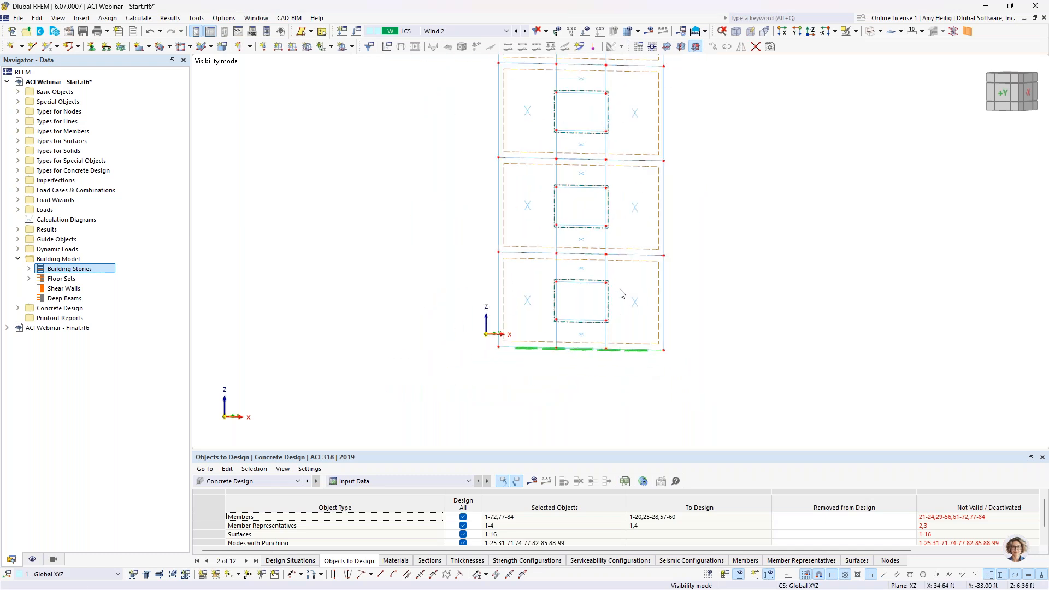
scroll(600, 328, "down", 1)
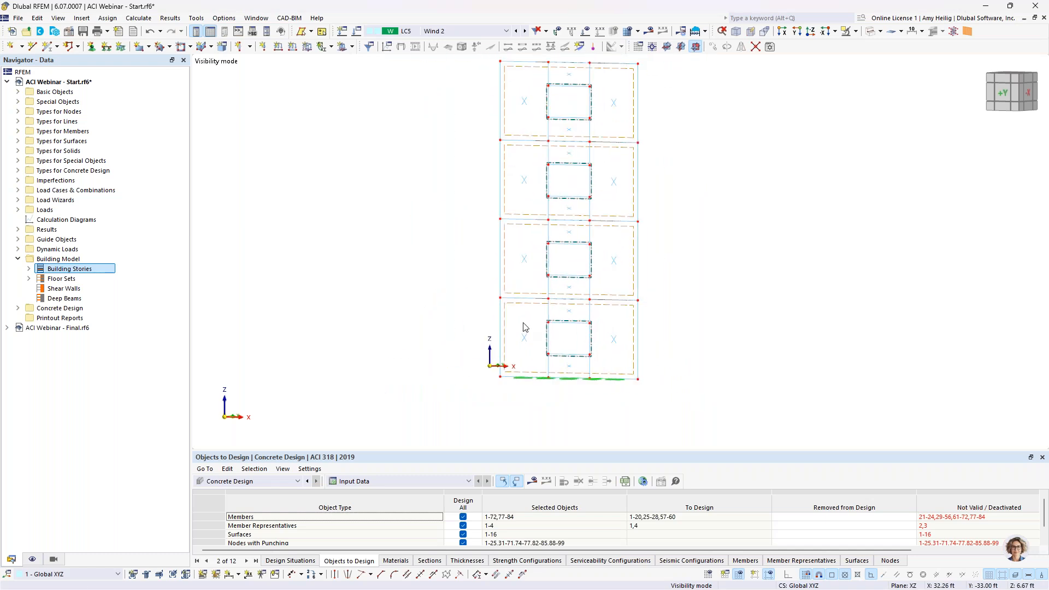
right_click(73, 290)
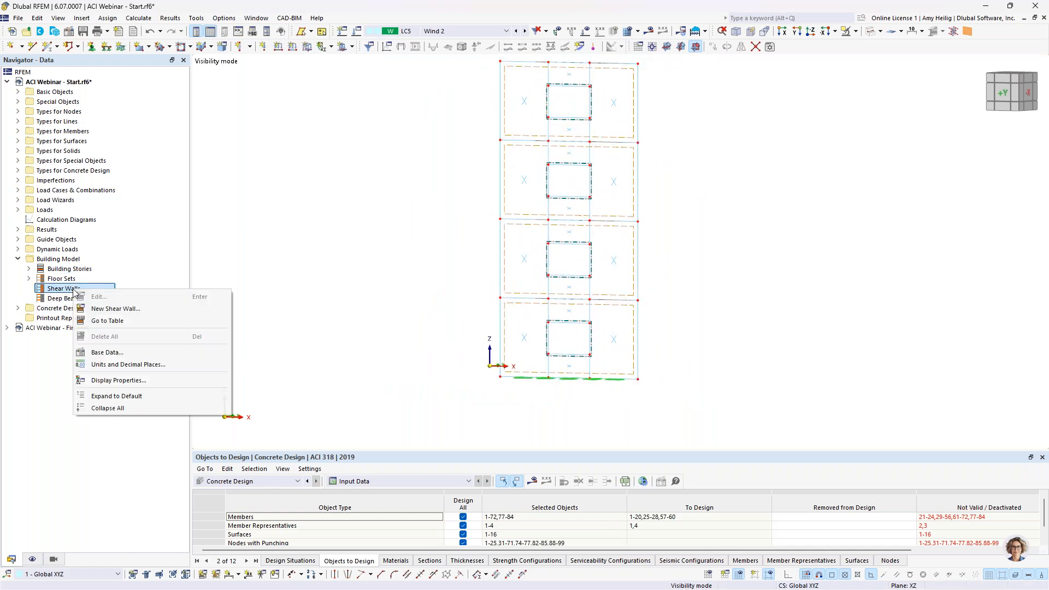
left_click(107, 309)
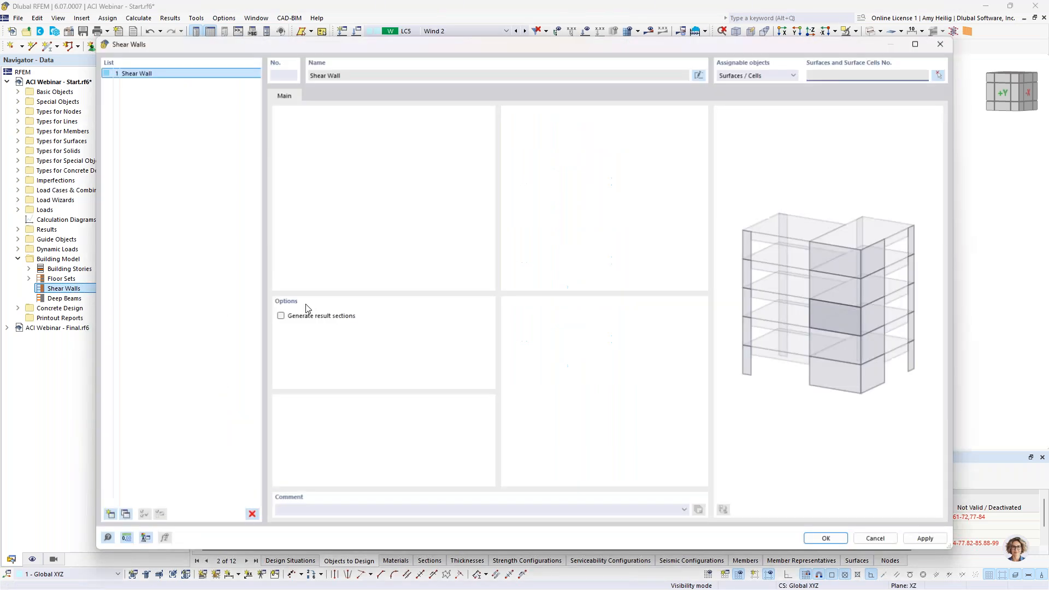
left_click(110, 515)
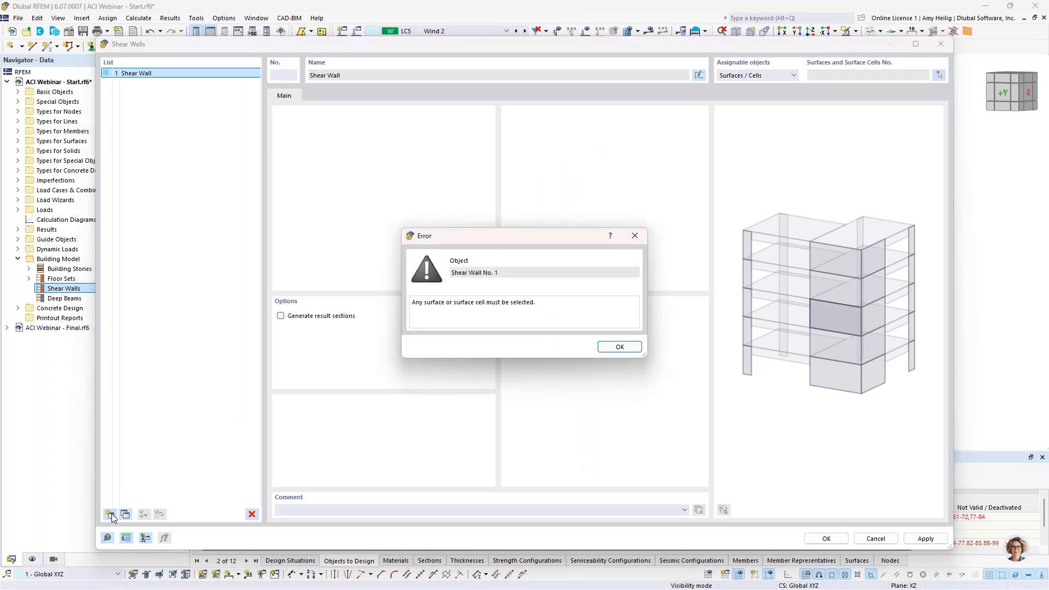
left_click(612, 350)
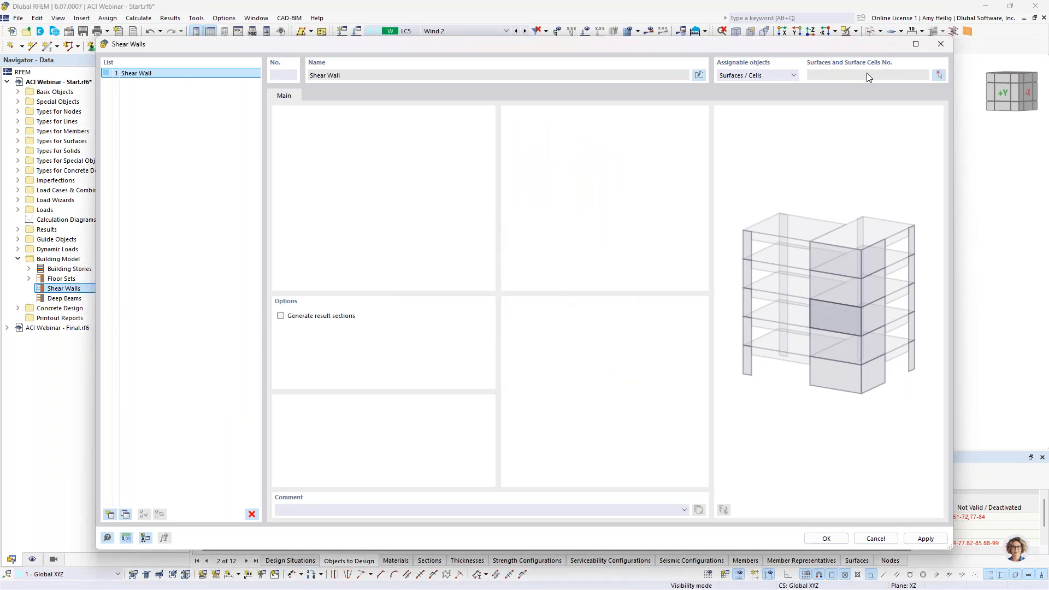
left_click(939, 77)
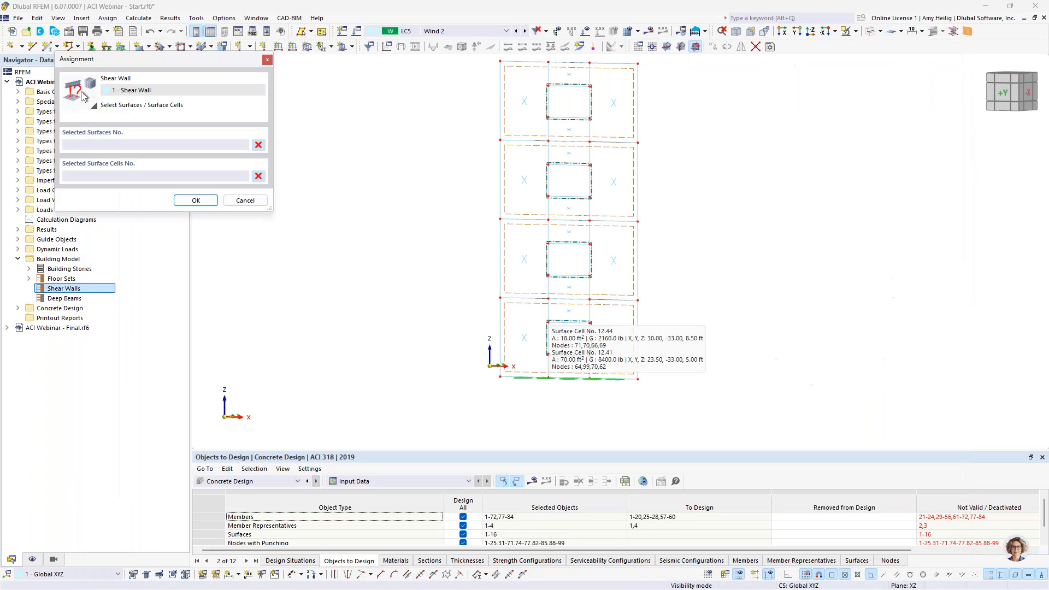
left_click(526, 339)
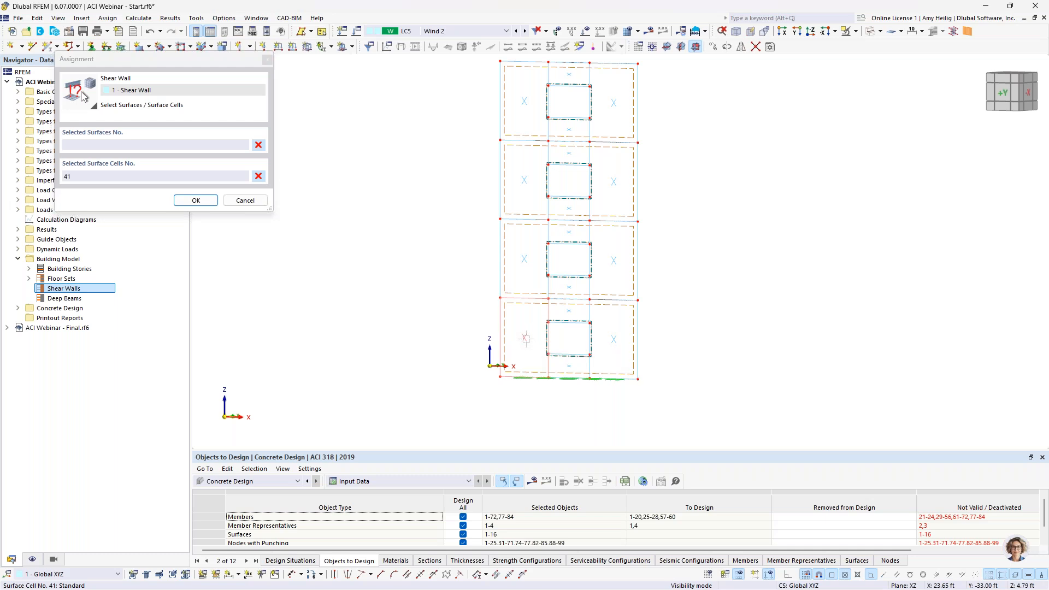
left_click(525, 259)
left_click(525, 180)
left_click(524, 101)
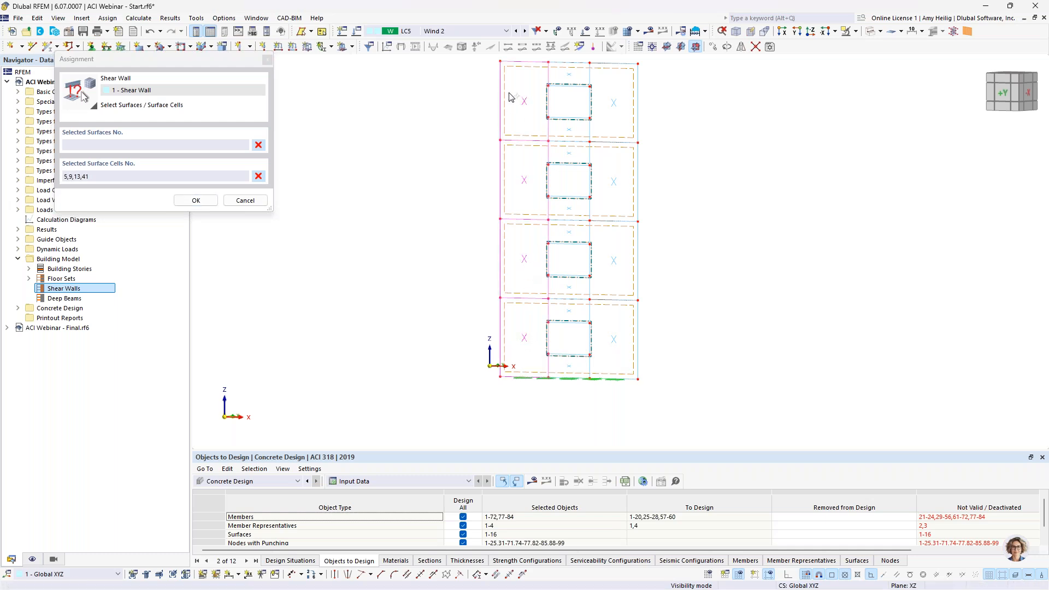
left_click(195, 201)
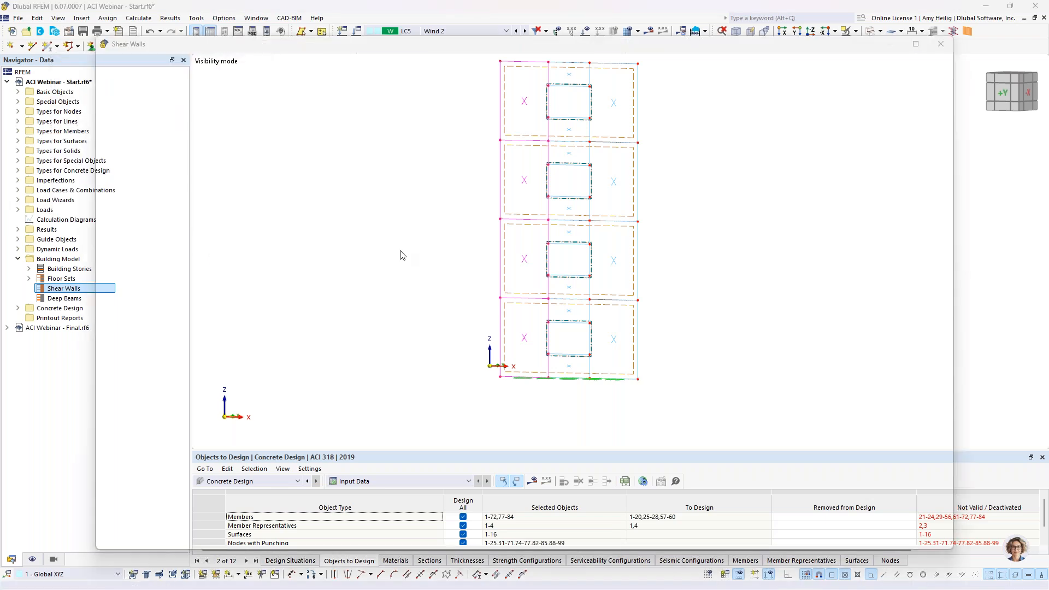
Add a second shear wall from surface cells 7, 11, 15 and 43, the full-height pier on the right side of the openings.
left_click(110, 514)
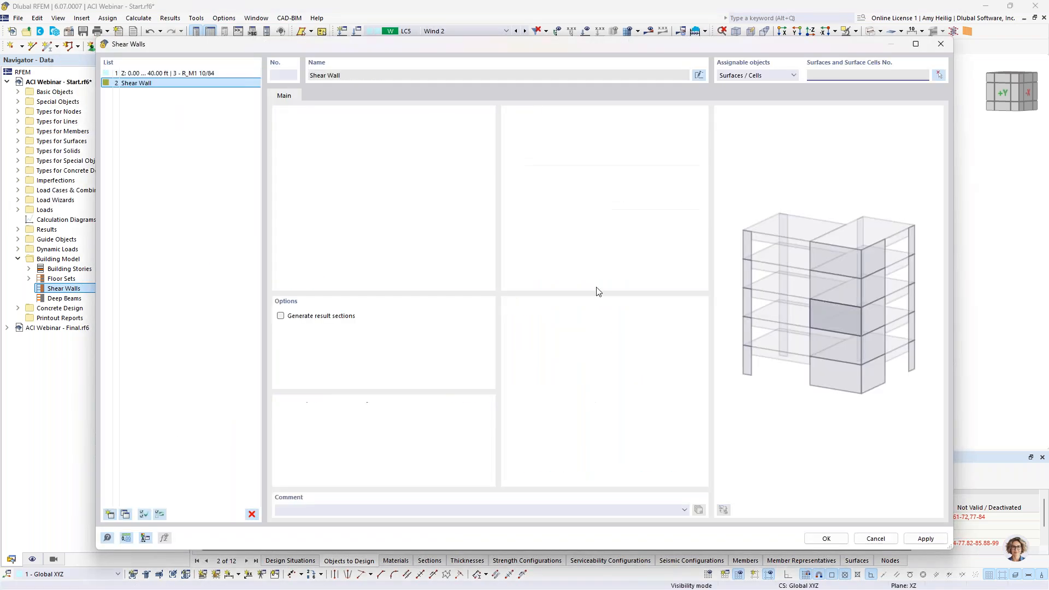
left_click(939, 75)
left_click(613, 338)
left_click(613, 260)
left_click(614, 181)
left_click(615, 114)
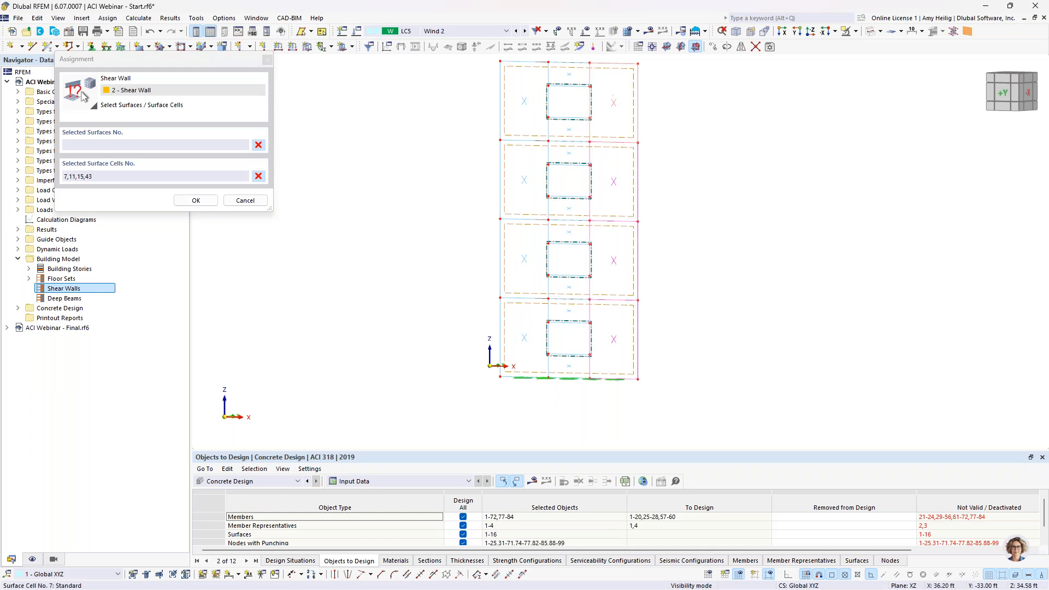
left_click(196, 200)
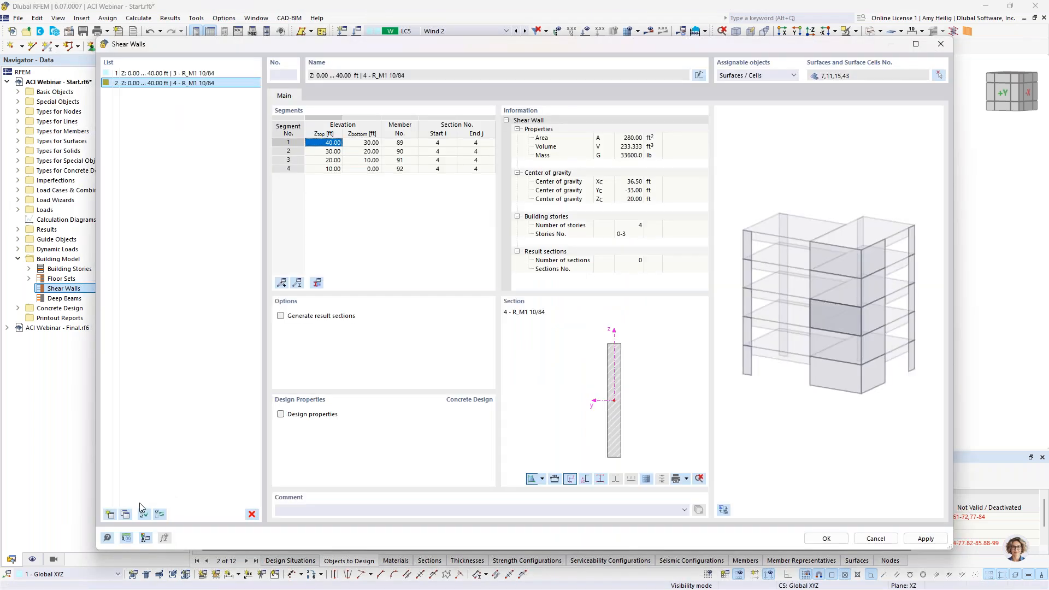
Create a third shear wall from surfaces 5-8, the full-height wall without openings at X 0 ft.
left_click(110, 514)
left_click(940, 74)
left_click(856, 31)
left_click(889, 125)
left_click(880, 31)
left_click(898, 70)
middle_click_drag(428, 288, 485, 339)
middle_click_drag(471, 410, 498, 391)
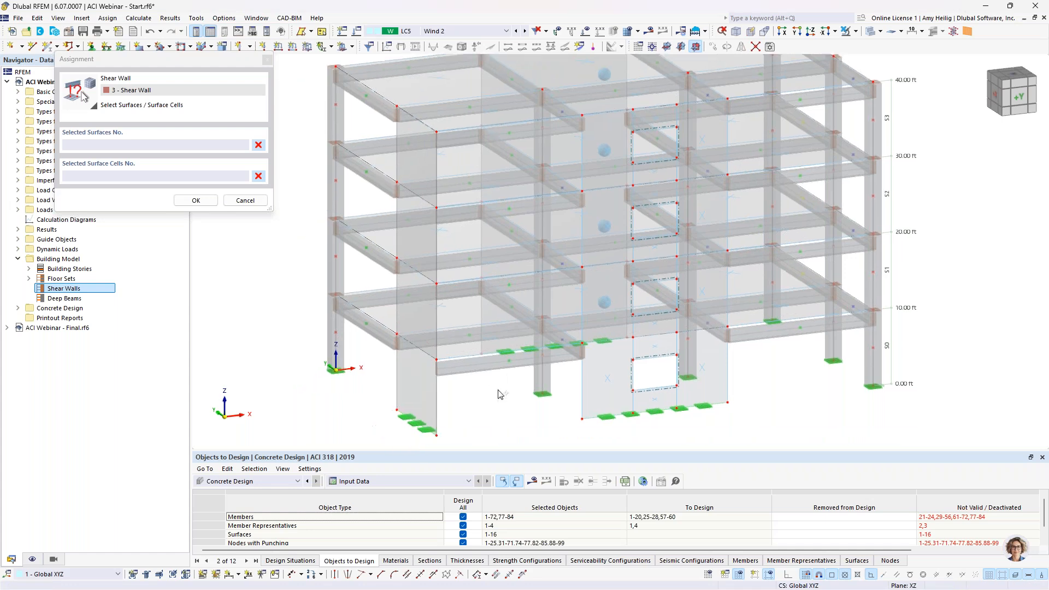
left_click(417, 397)
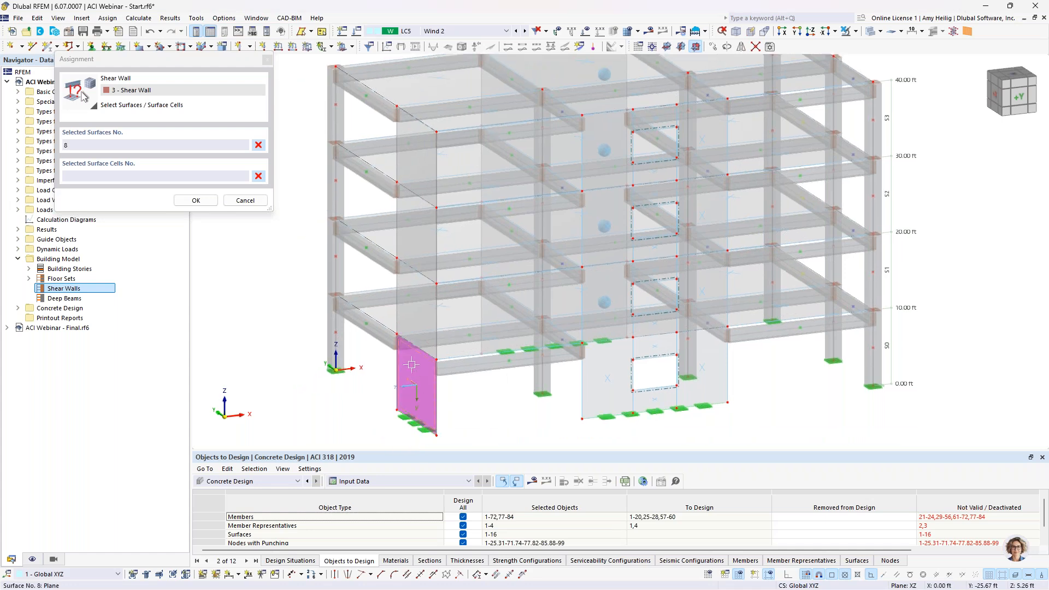
left_click(417, 311)
left_click(411, 231)
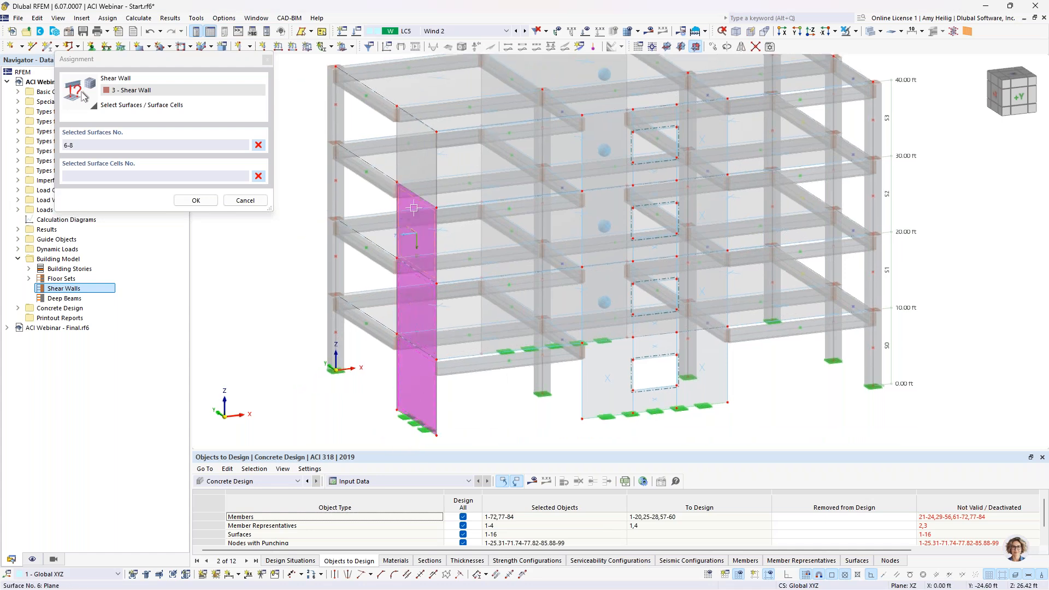
left_click(415, 148)
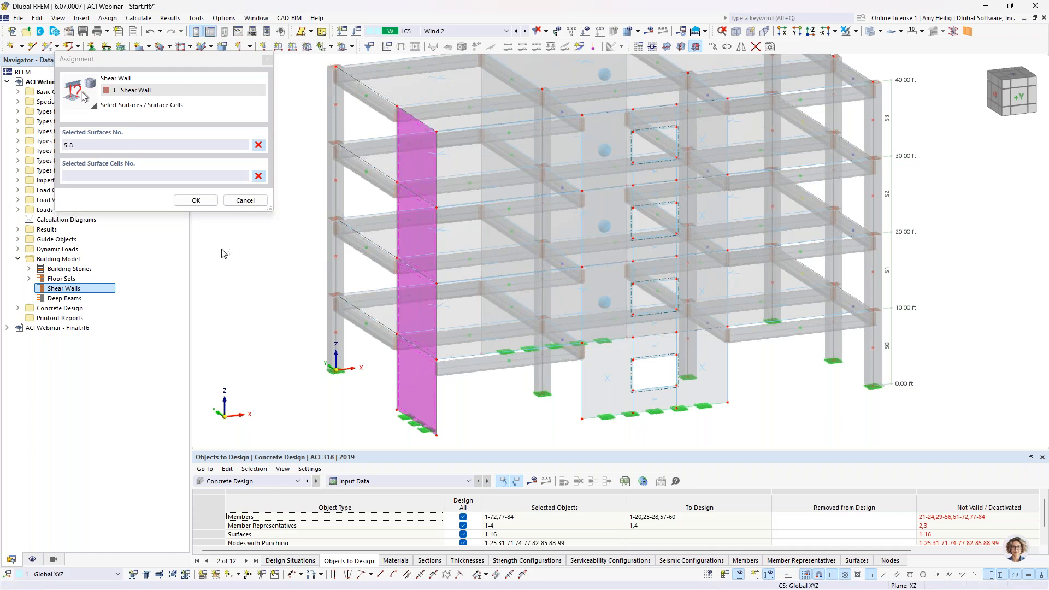
left_click(205, 201)
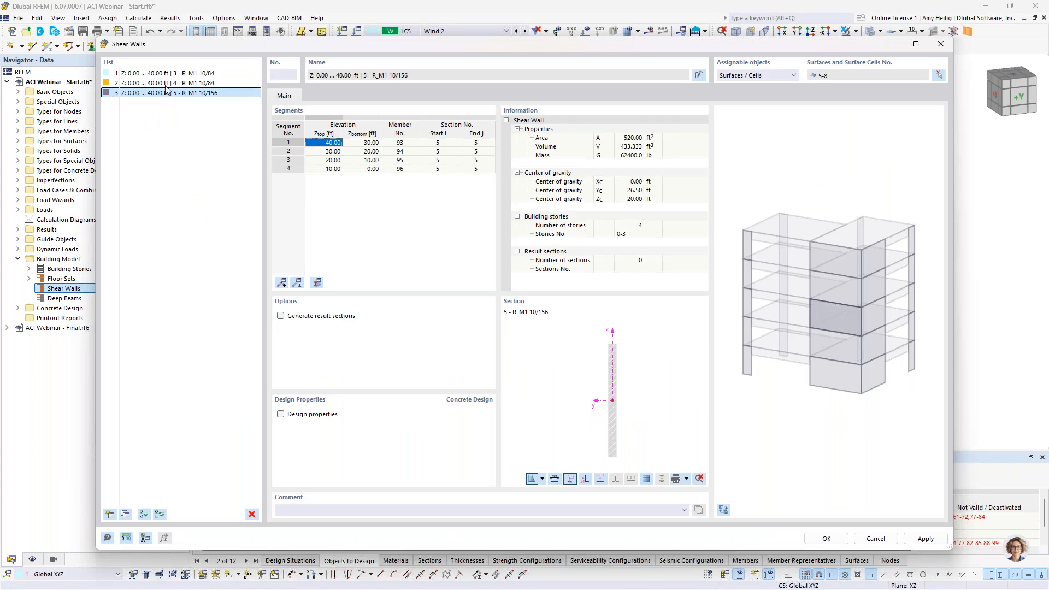
For all three shear walls, enable result sections and design properties, and set the concrete cover to 1.0 in.
left_click(160, 74)
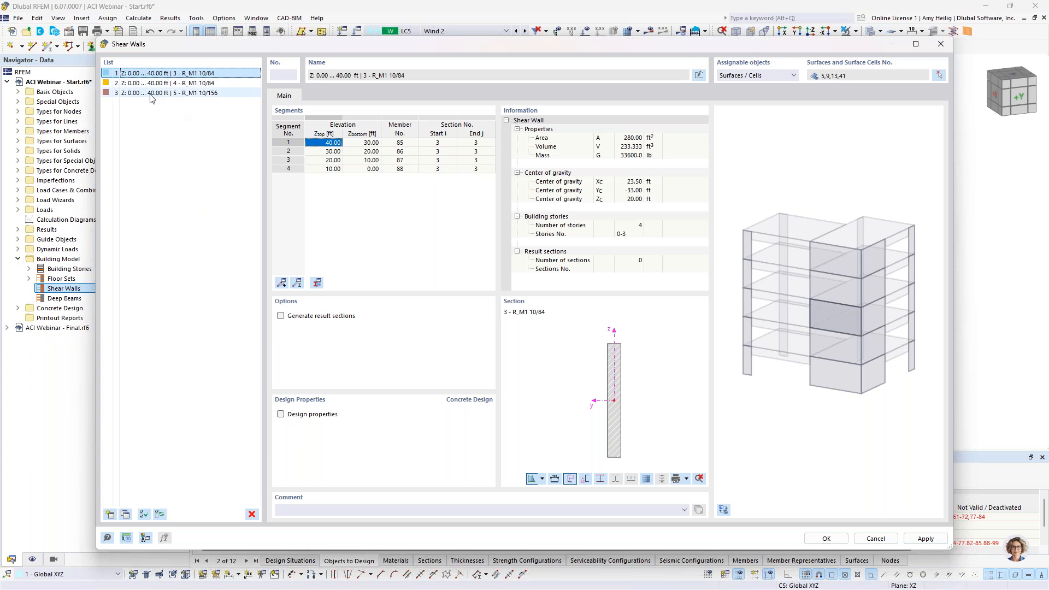
left_click(151, 94, "shift")
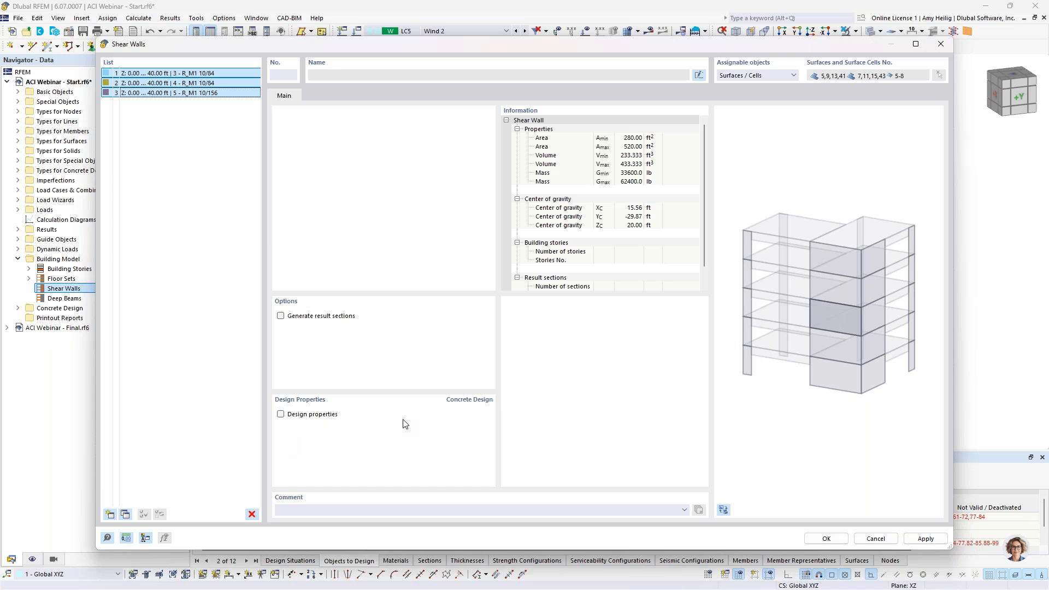
left_click(281, 316)
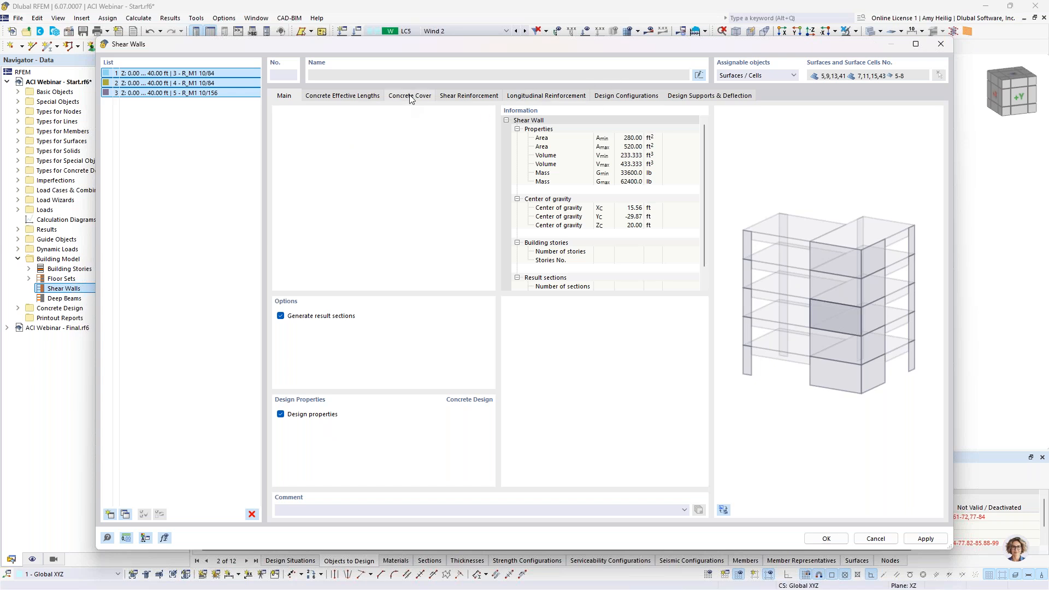
double_click(564, 126)
type("1")
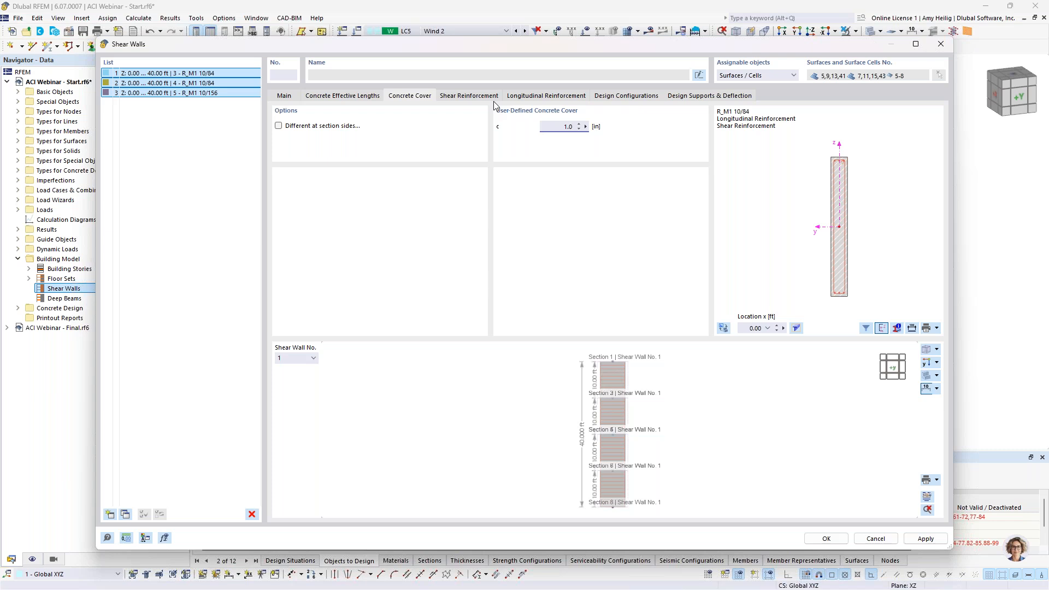
Define the longitudinal reinforcement of all three walls as 22 uniformly surrounding #7 bars, placed in the bent corners of the stirrups.
left_click(530, 97)
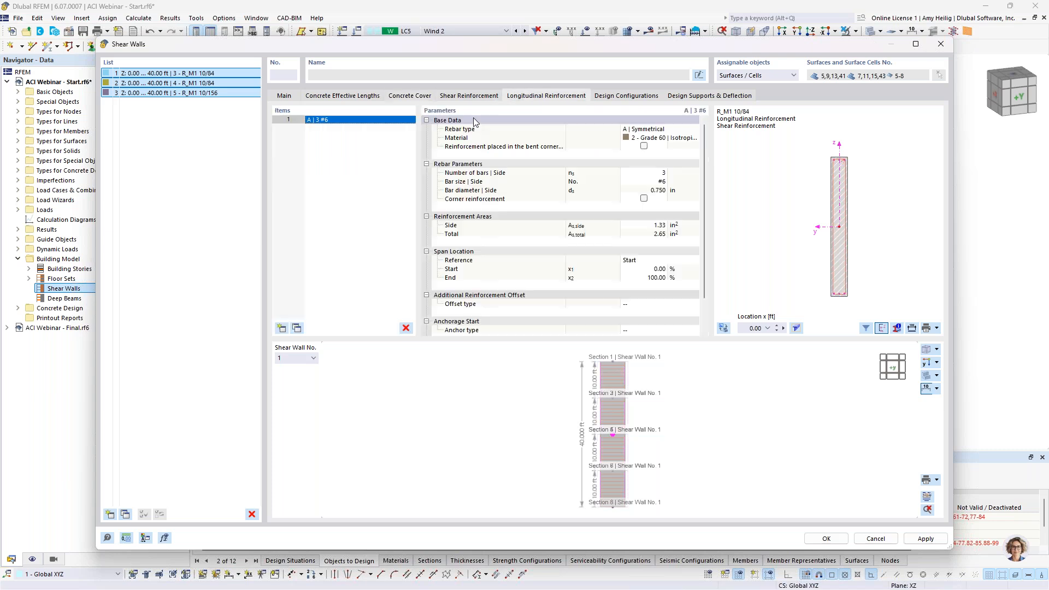
left_click(651, 129)
left_click(670, 131)
left_click(666, 156)
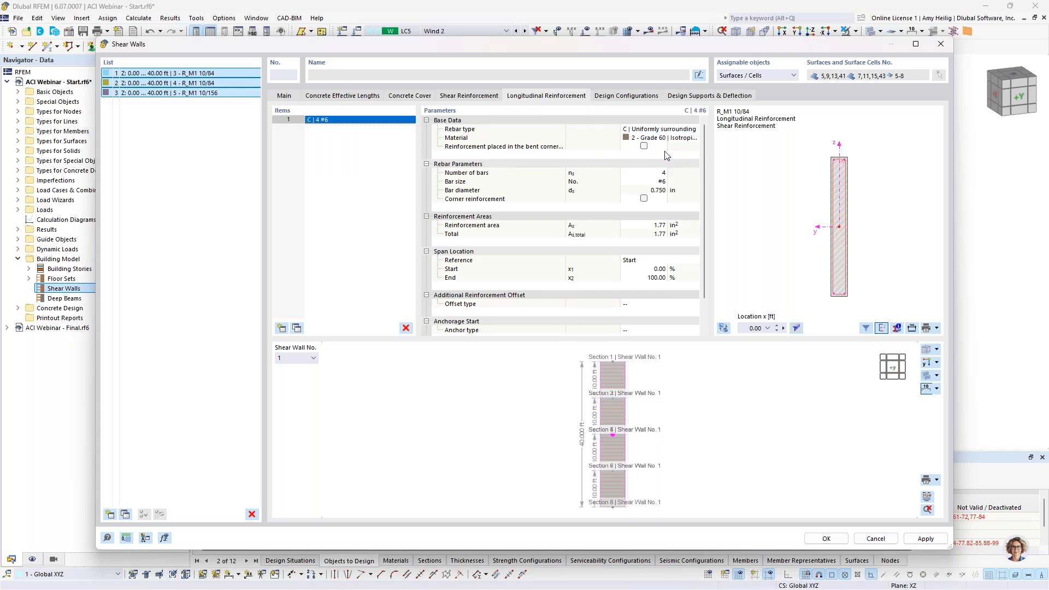
left_click(646, 148)
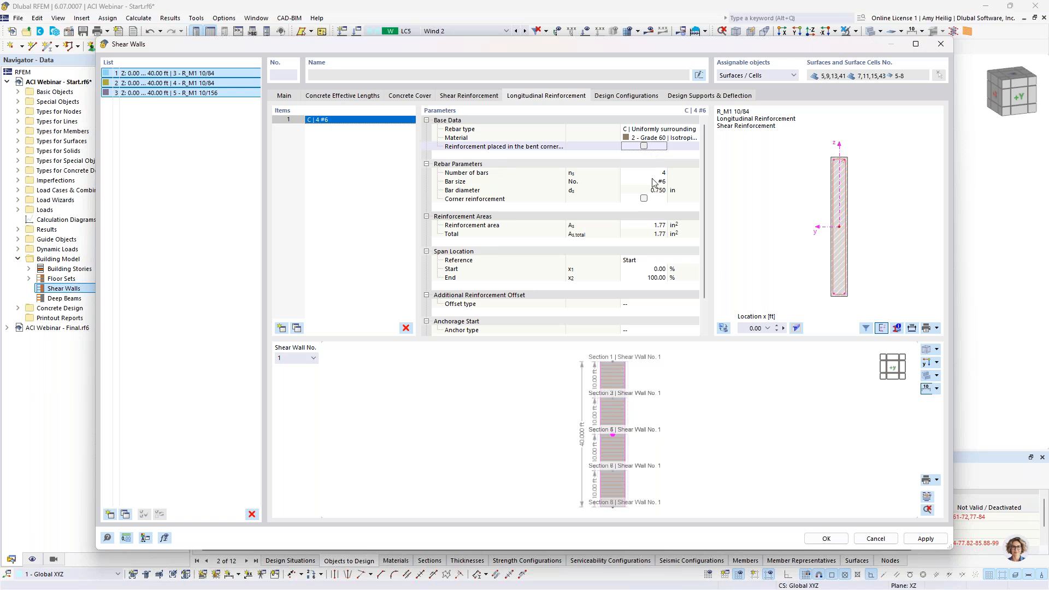
left_click(653, 174)
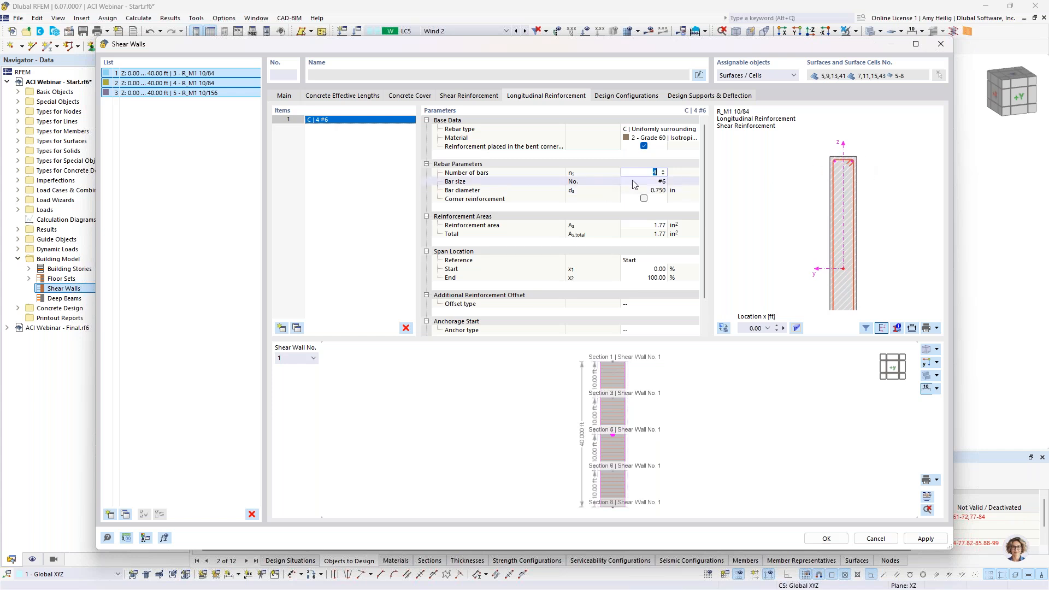
type("22")
left_click(653, 184)
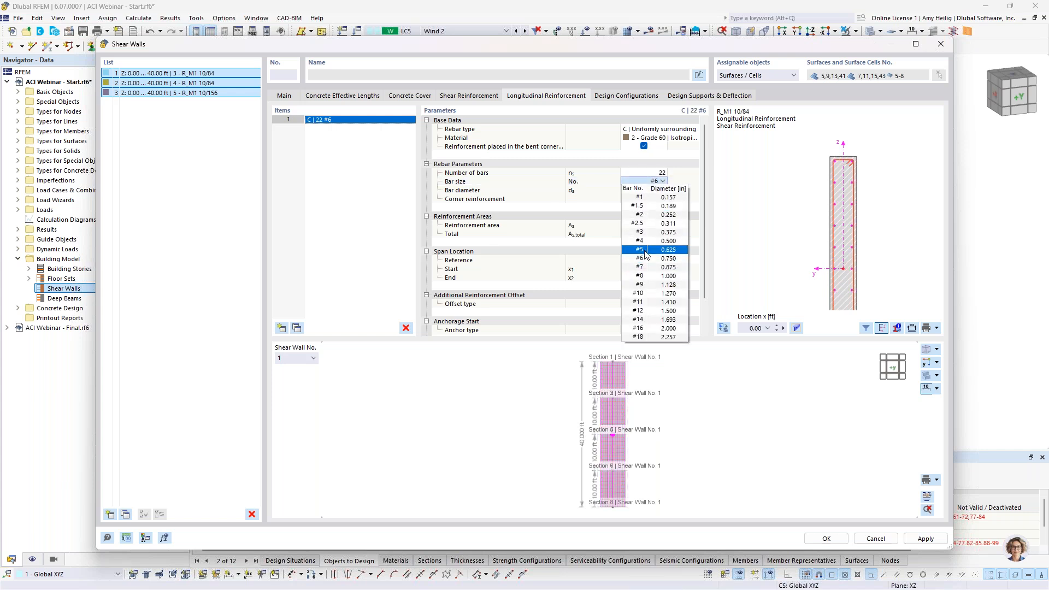
left_click(644, 268)
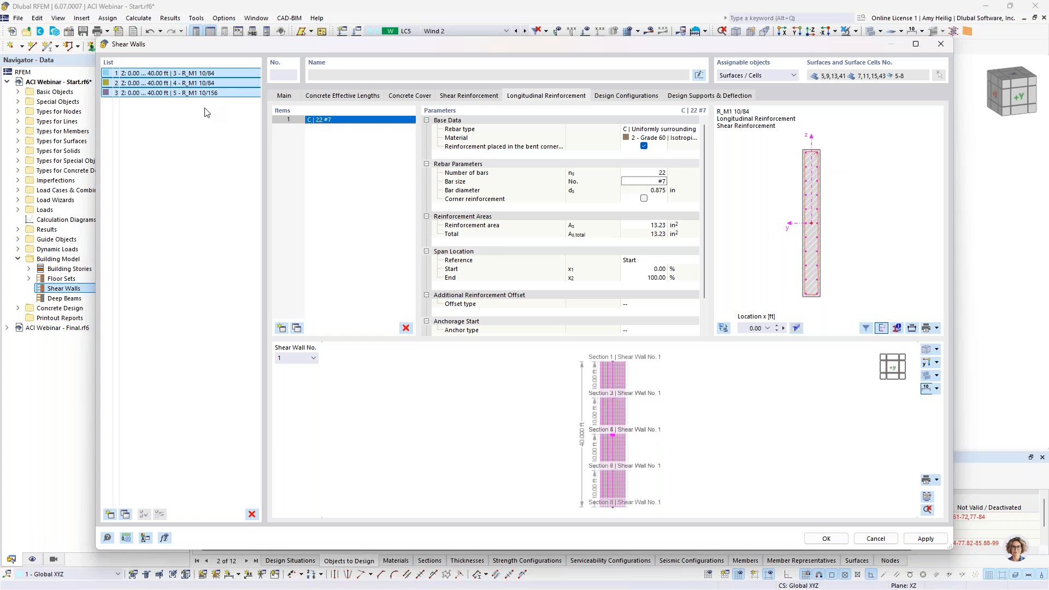
Set the number of longitudinal bars to 40 for shear wall 3 only.
left_click(193, 93)
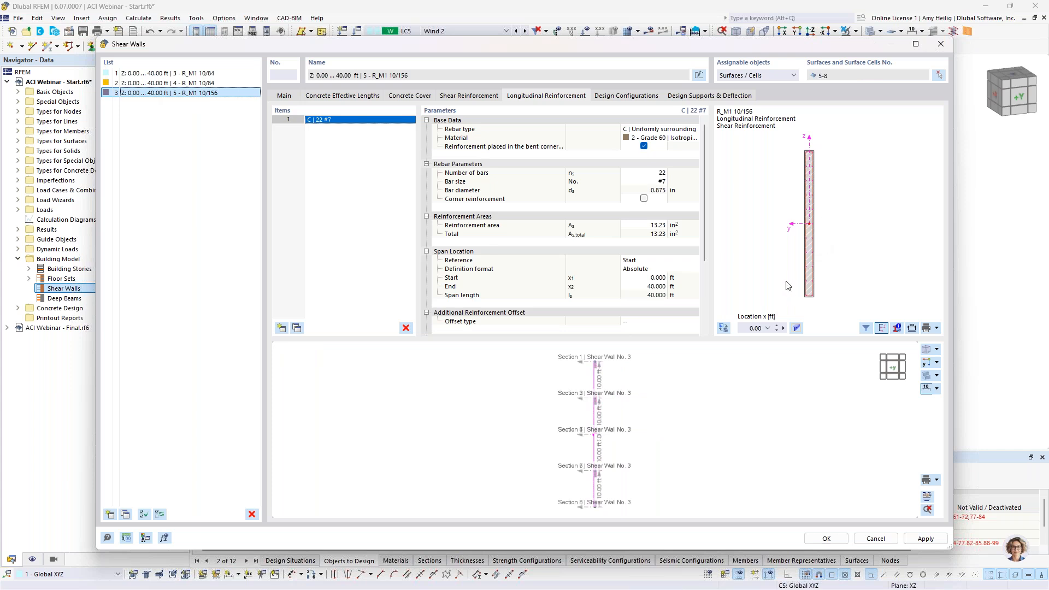
left_click(653, 173)
type("40")
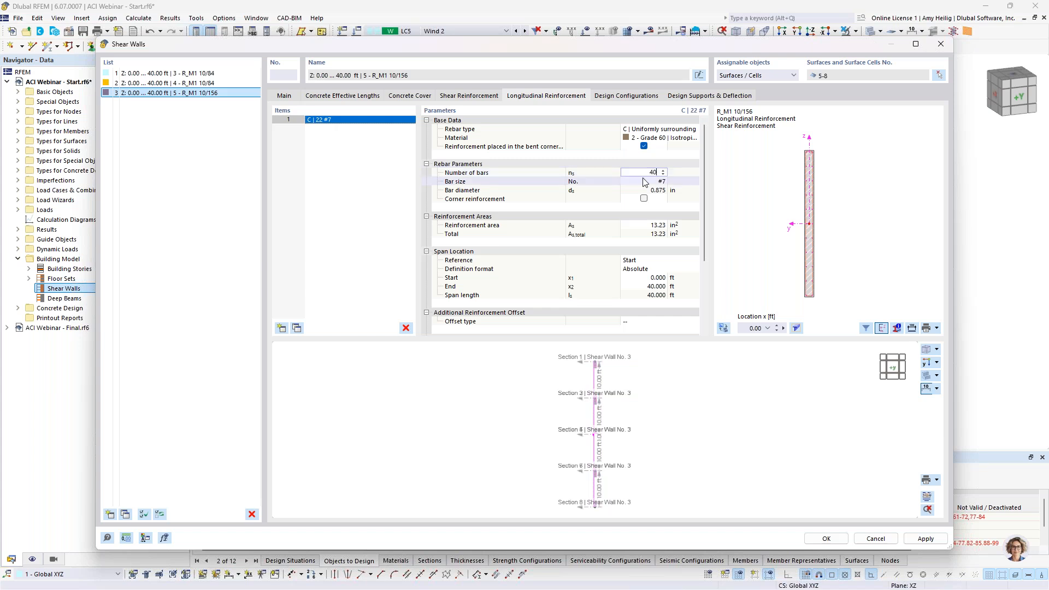
key("Tab")
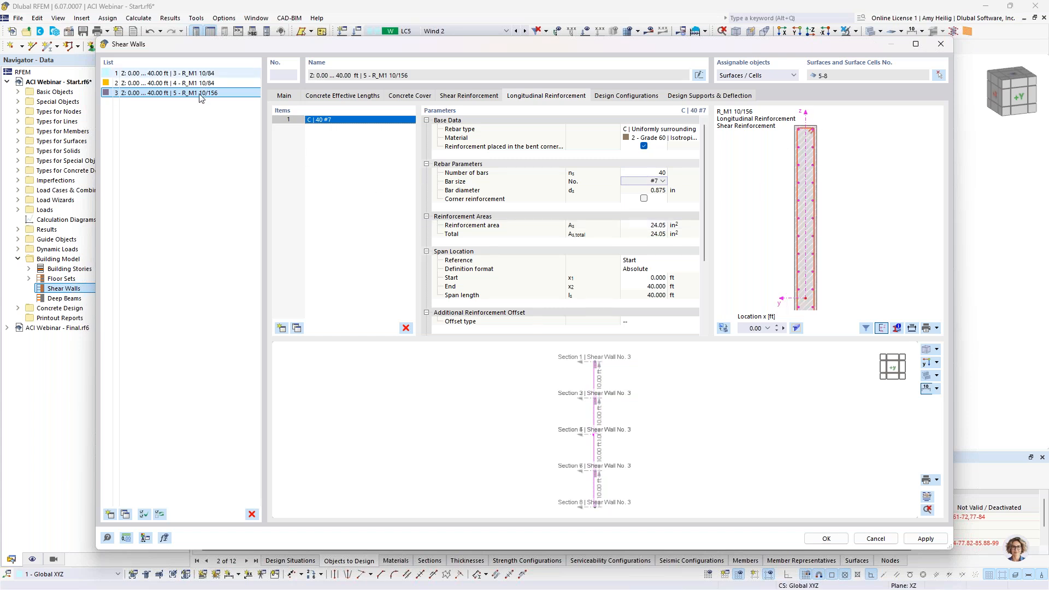
Set the shear reinforcement of all three walls to #5 stirrups at a distance of 0.417 ft.
key("ctrl+a")
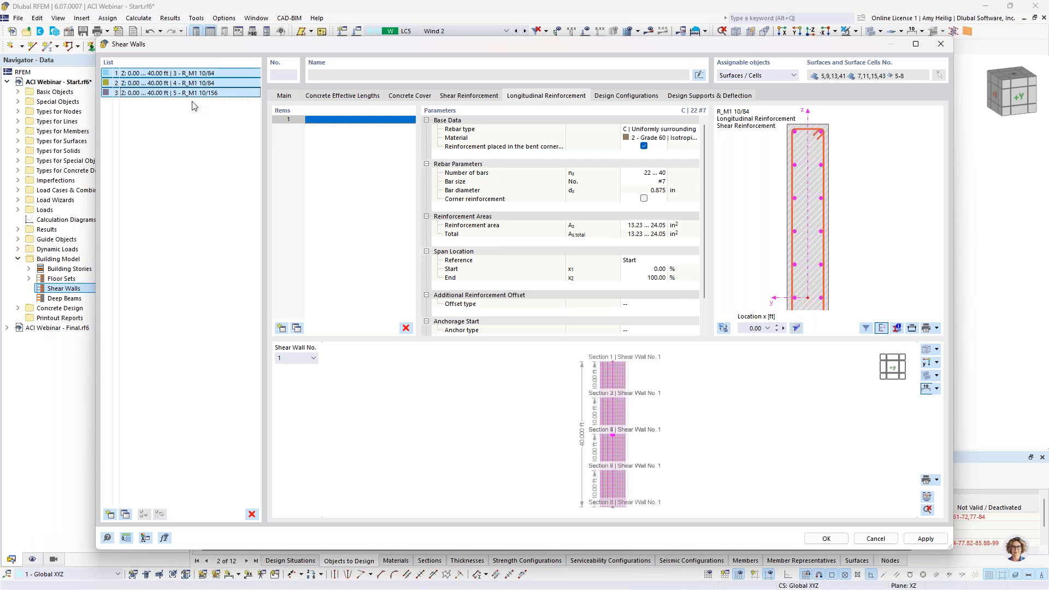
left_click(470, 97)
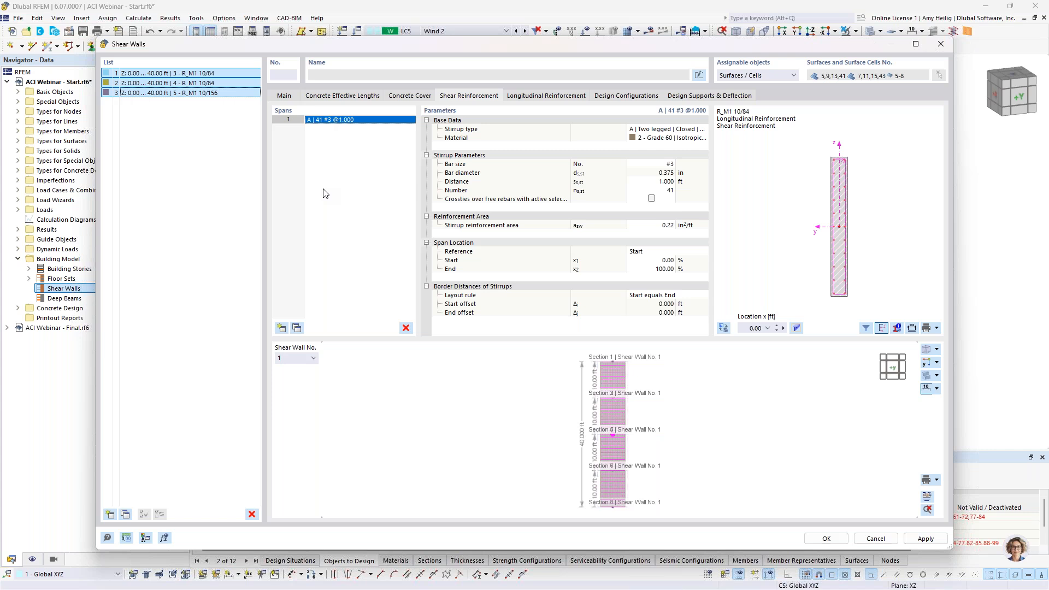
left_click(658, 165)
left_click(660, 165)
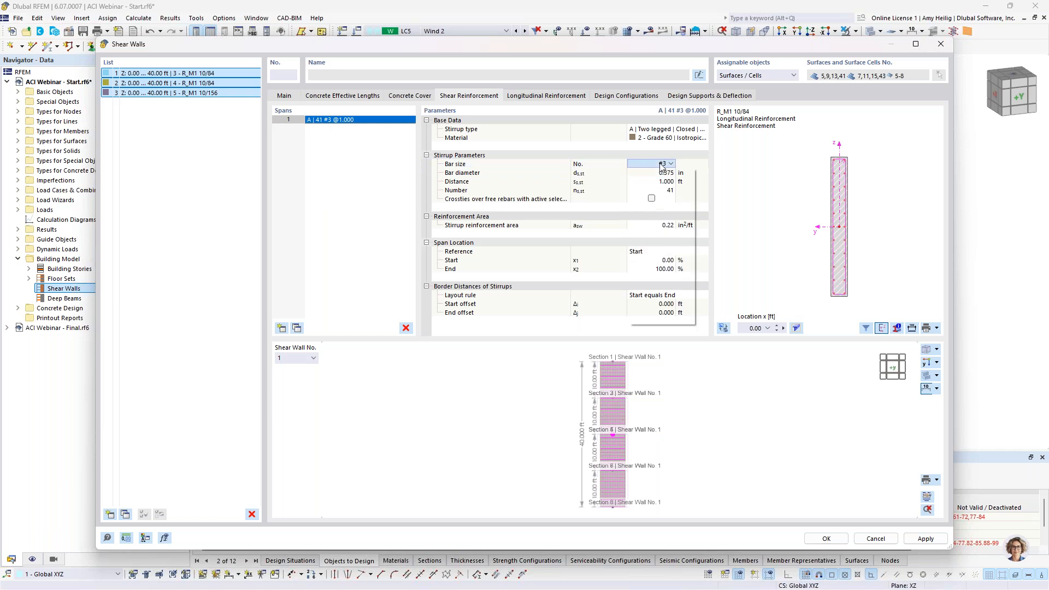
left_click(644, 233)
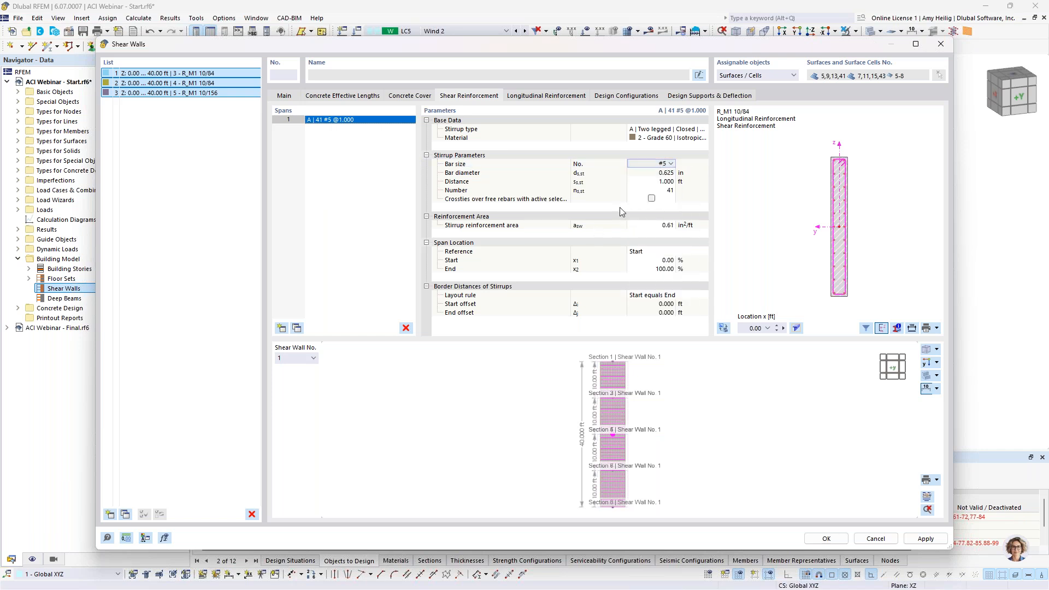
left_click(638, 182)
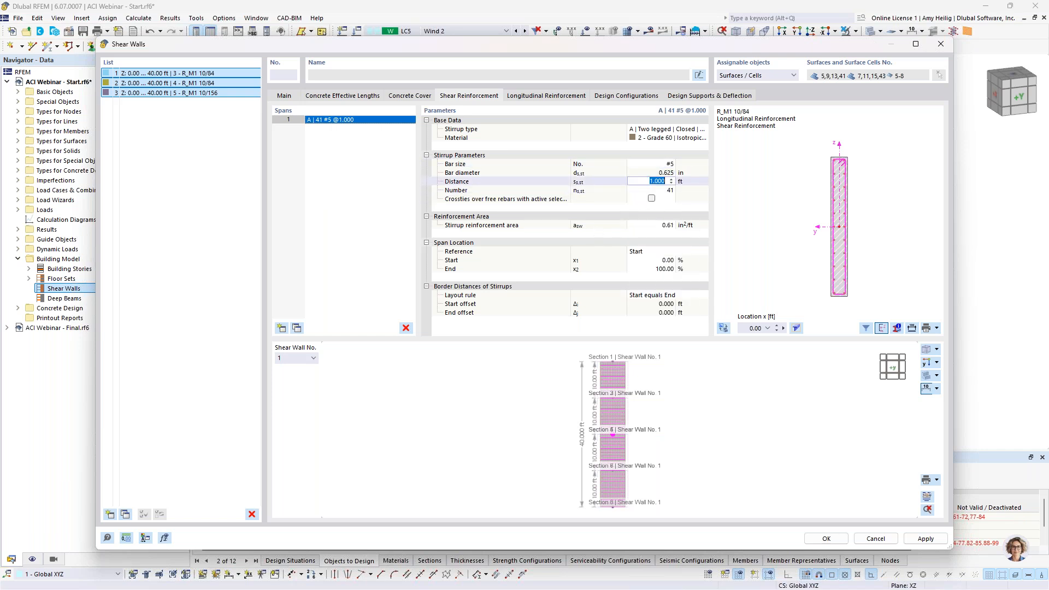
type("0.417")
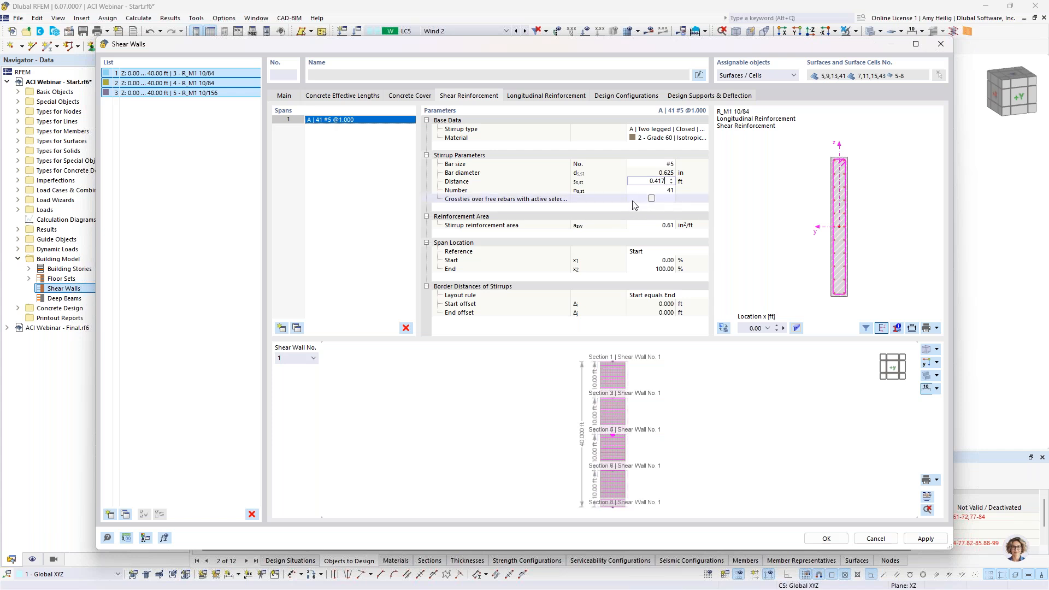
left_click(645, 192)
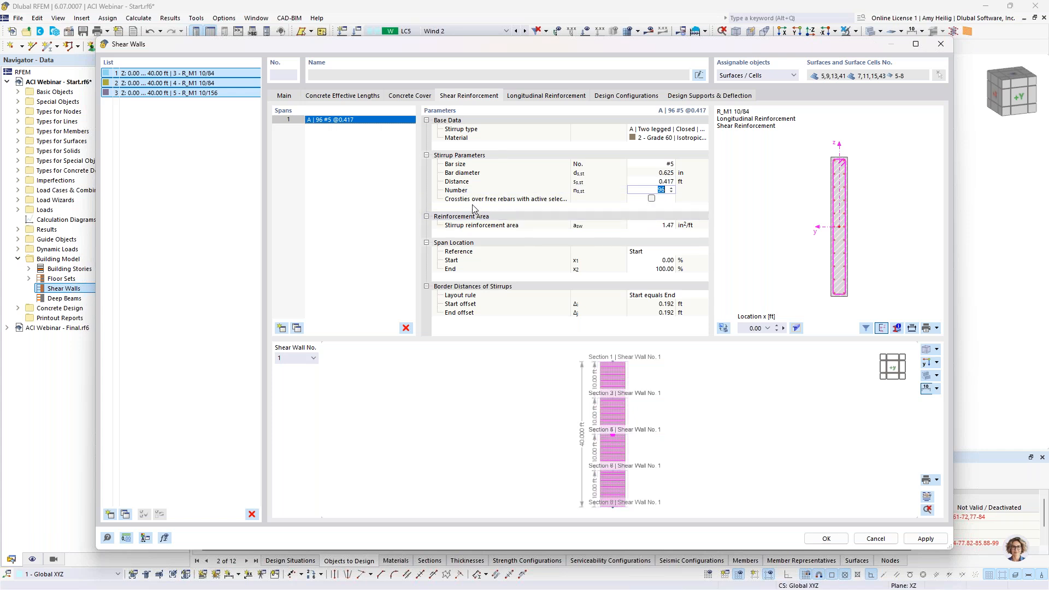
Add crossties over the free rebars in all three walls and inspect their layout in the section preview.
scroll(866, 183, "up", 3)
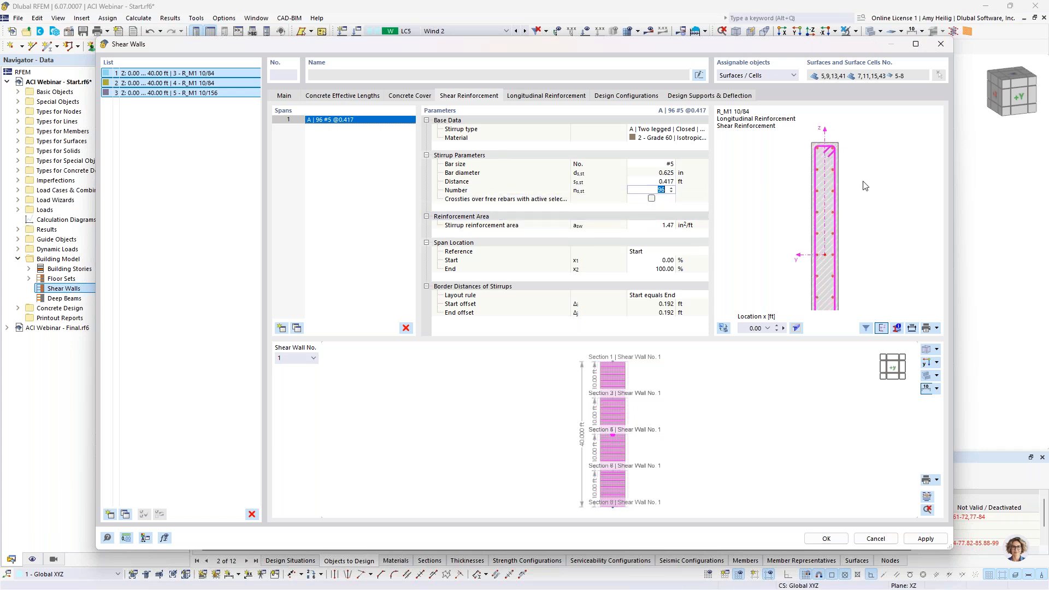
left_click(651, 201)
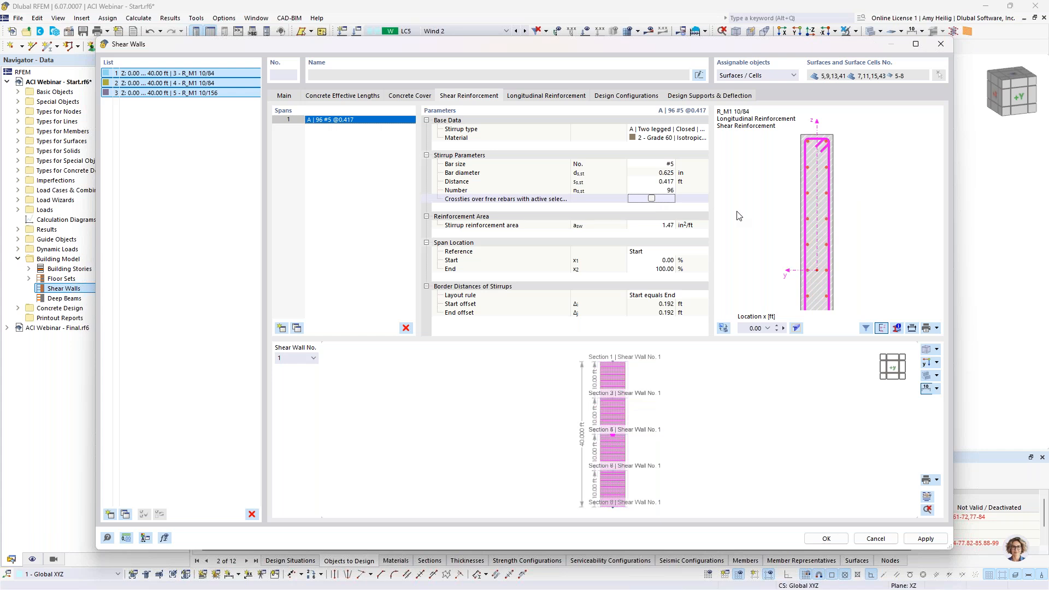
scroll(826, 162, "up", 3)
middle_click_drag(824, 163, 843, 211)
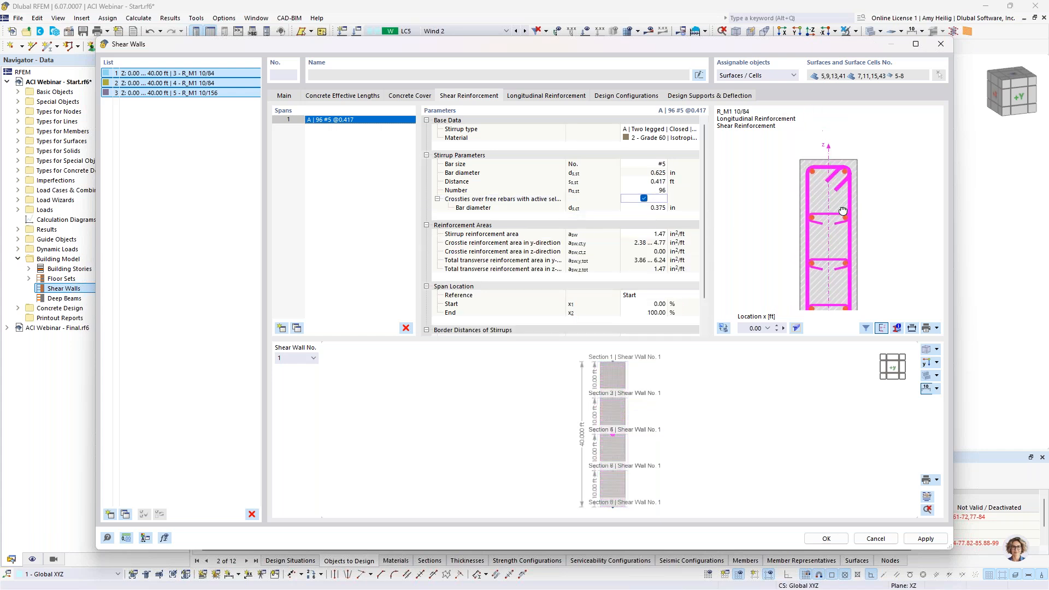
middle_click_drag(822, 263, 825, 240)
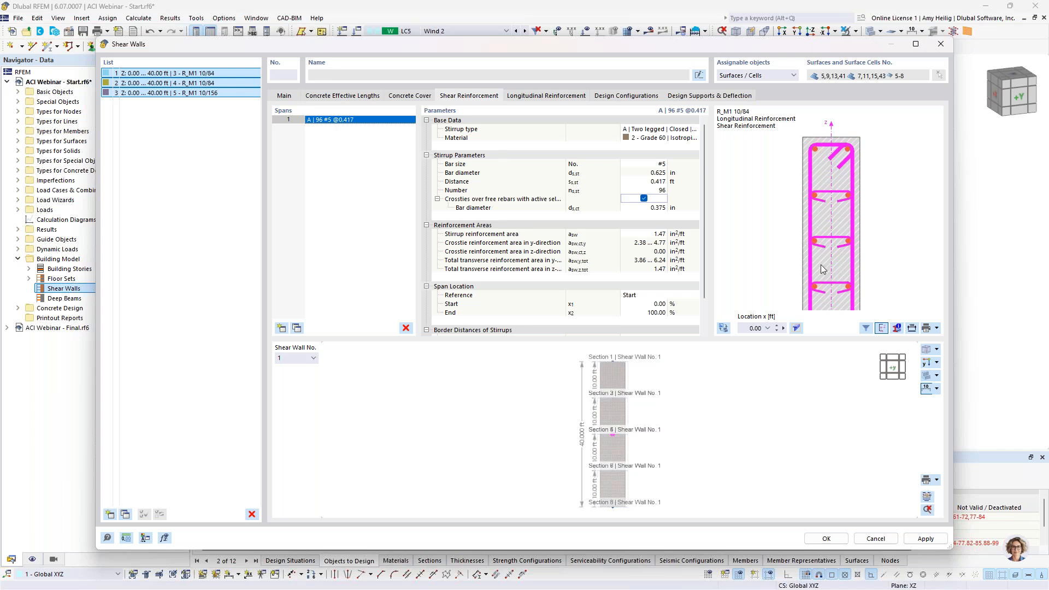
middle_click_drag(830, 190, 813, 244)
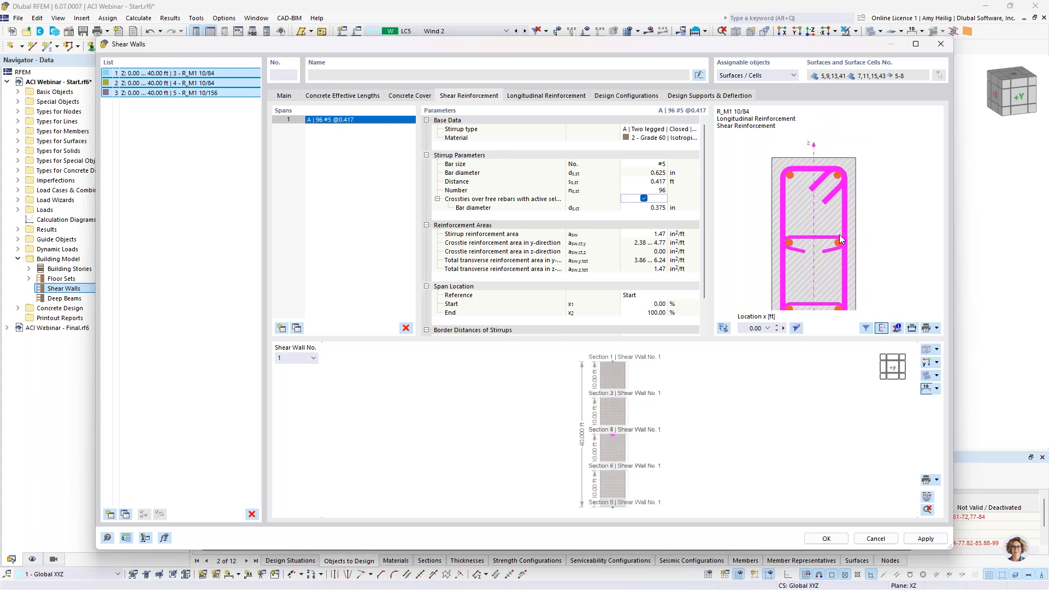
left_click(789, 242)
left_click(789, 242)
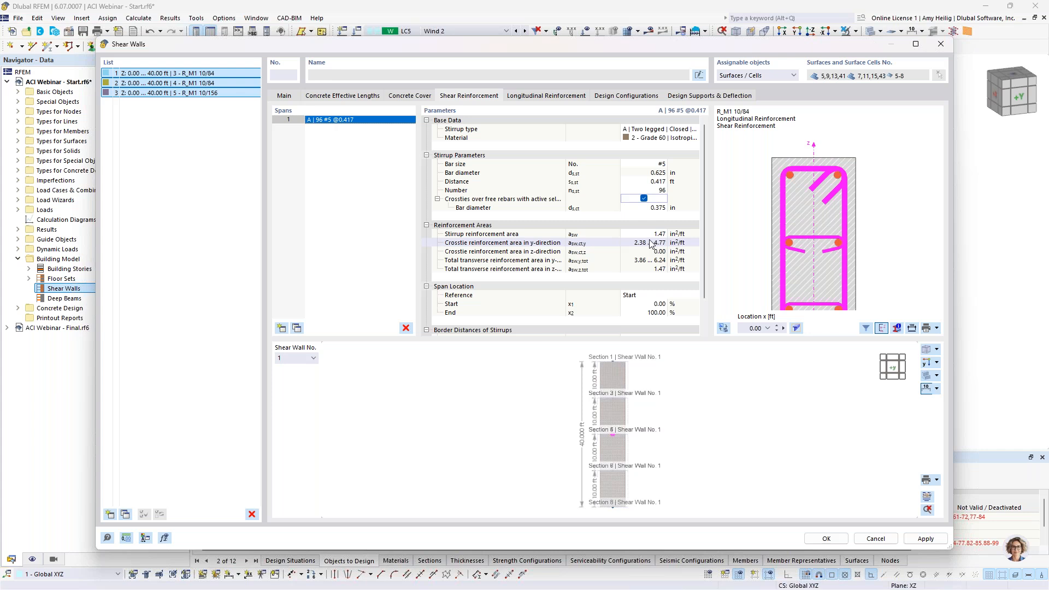
Create a 10 in wide concrete design support without inner support at the start of all three shear walls.
left_click(690, 97)
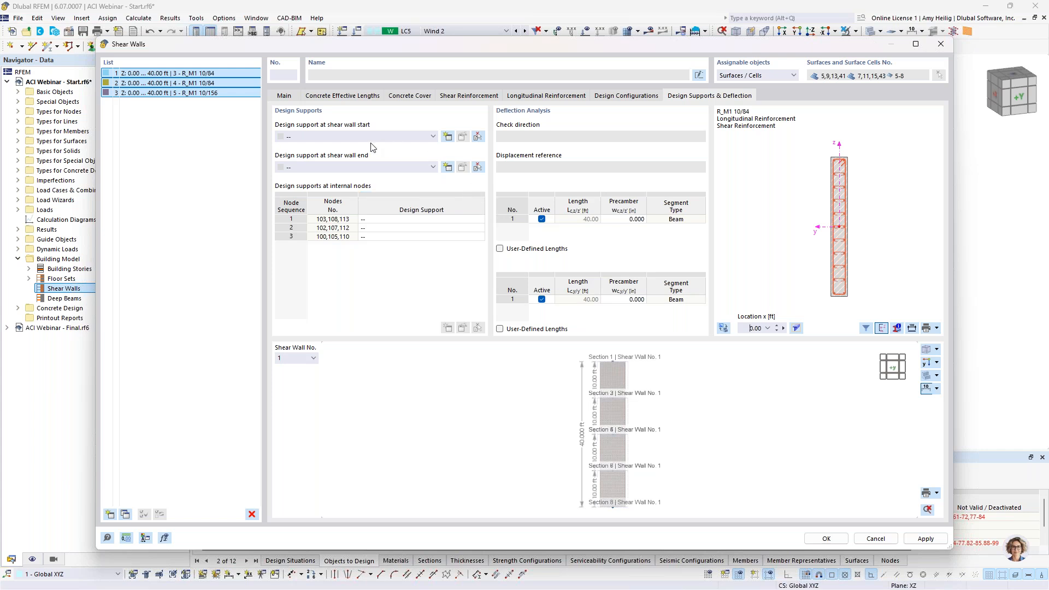
left_click(447, 137)
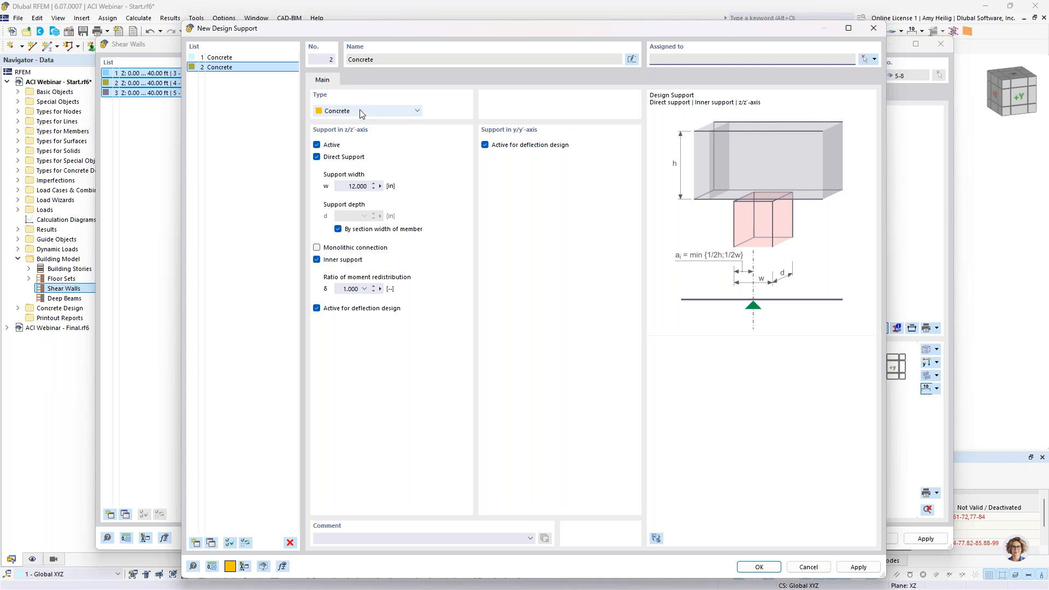
left_click(356, 186)
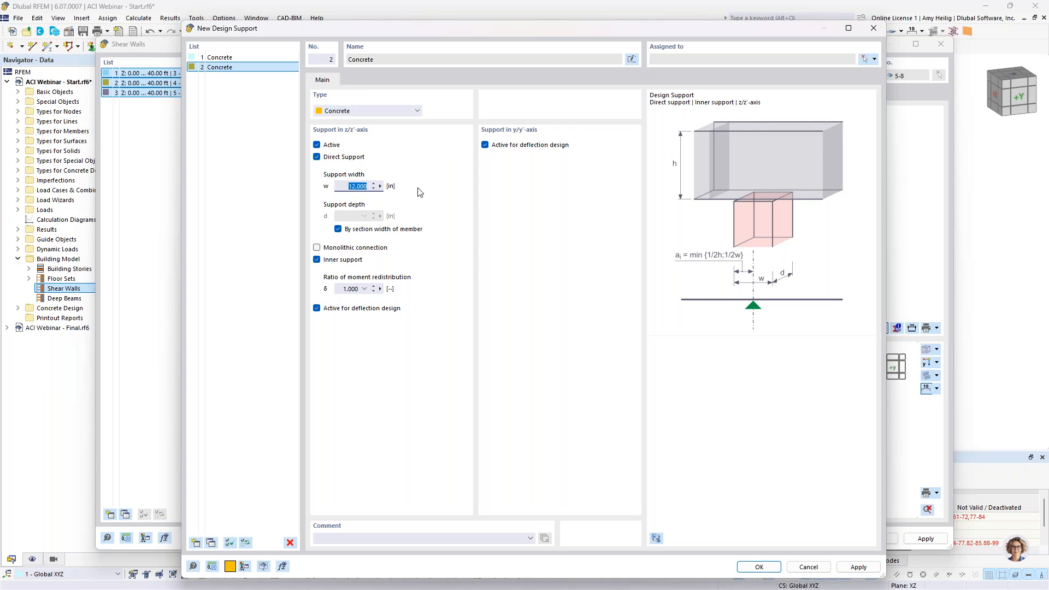
type("10")
left_click(317, 261)
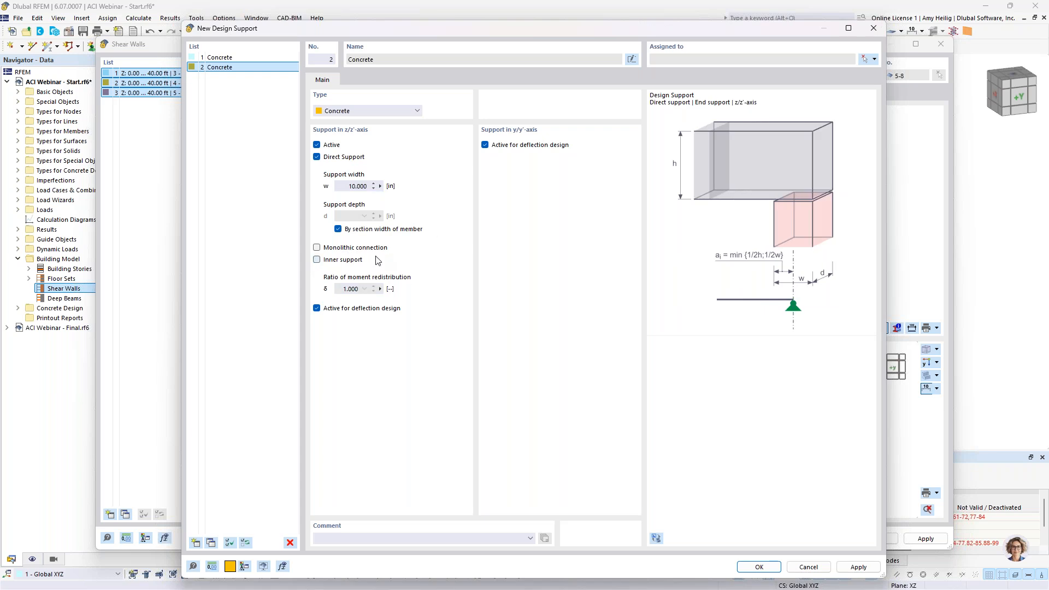
left_click(755, 566)
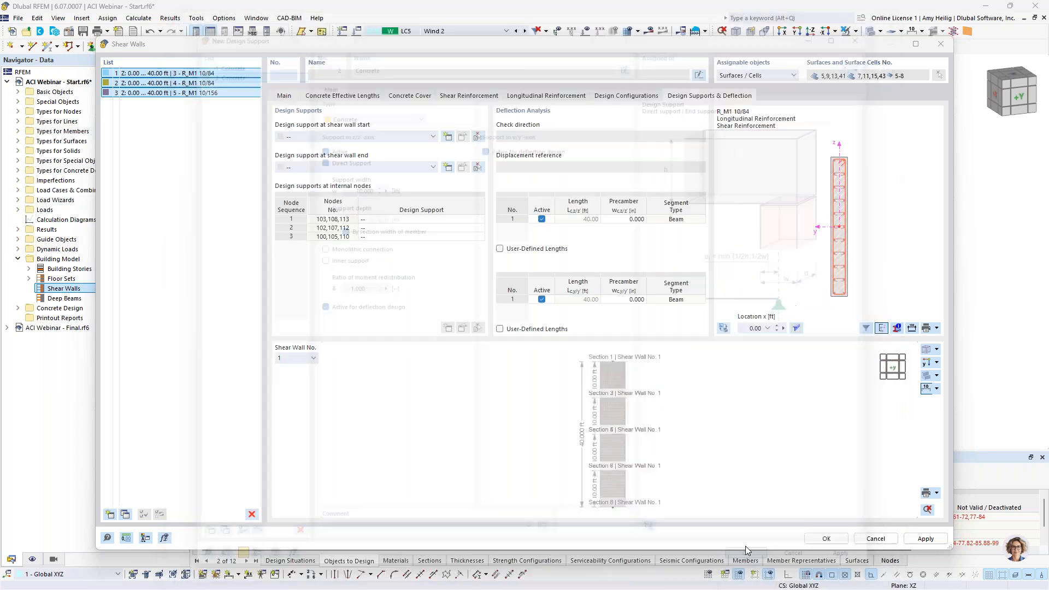
Assign design support 2 - Concrete to the end of all three shear walls and inspect it in the 3D preview.
left_click(375, 168)
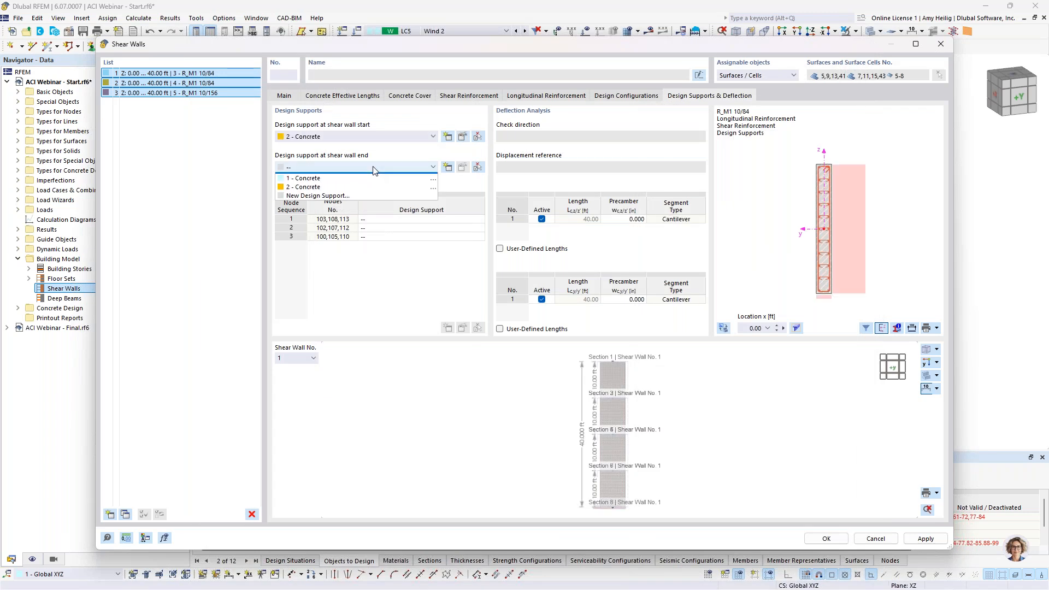
left_click(364, 196)
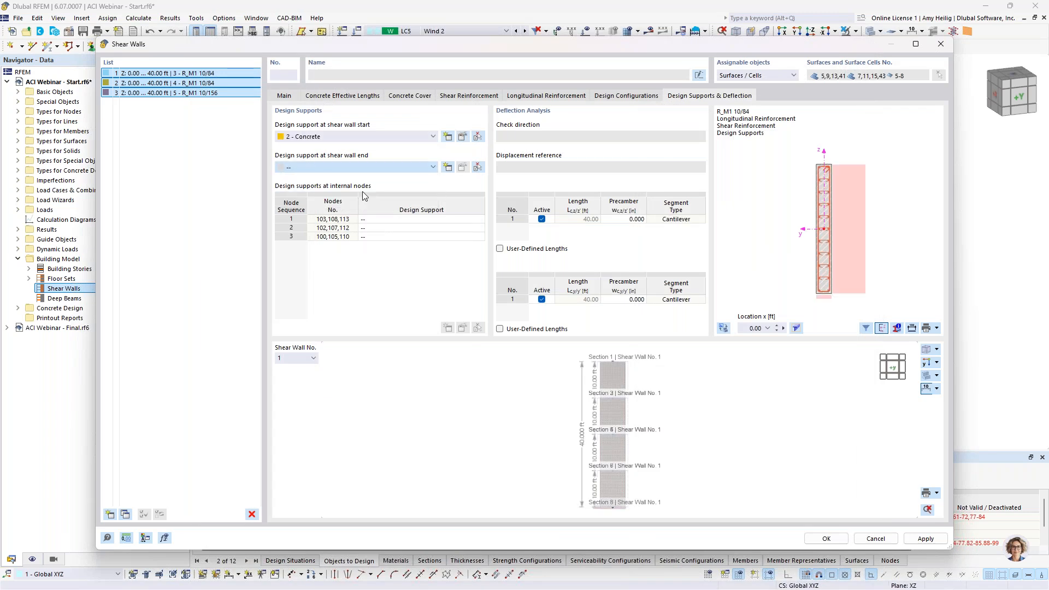
middle_click_drag(613, 389, 677, 434)
scroll(637, 404, "up", 6)
scroll(637, 403, "up", 2)
middle_click_drag(575, 408, 637, 445)
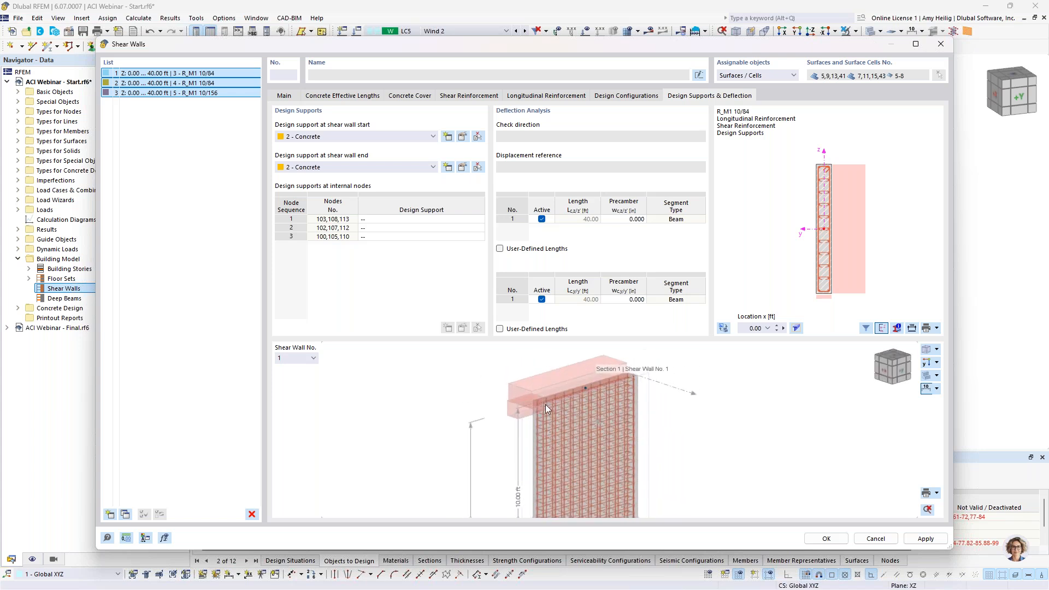
scroll(546, 405, "up", 2)
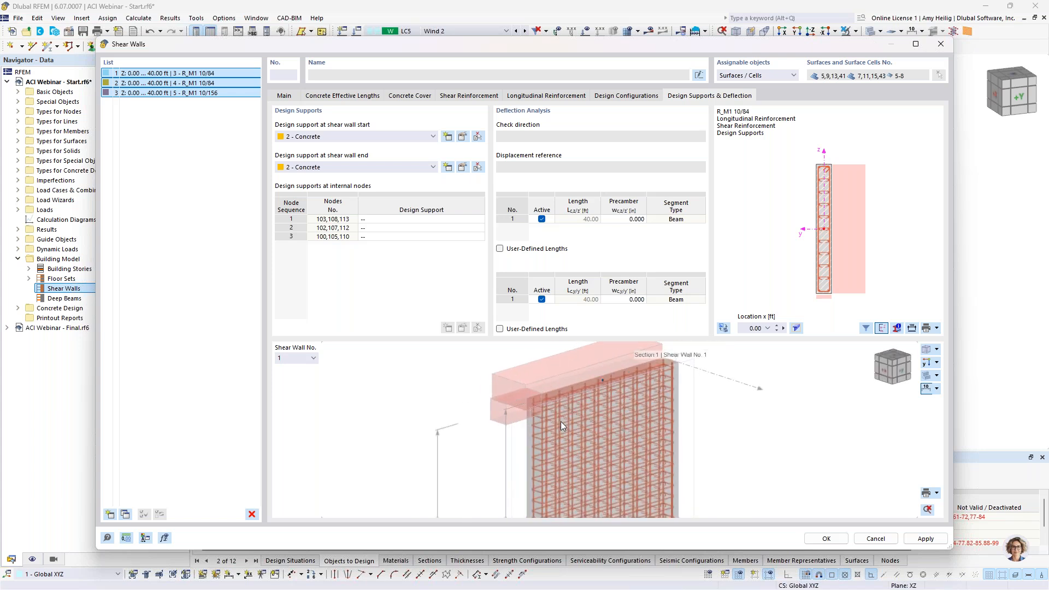
Create a 10 in wide concrete inner design support at the first internal nodes of the shear walls.
left_click(473, 220)
left_click(480, 219)
left_click(458, 256)
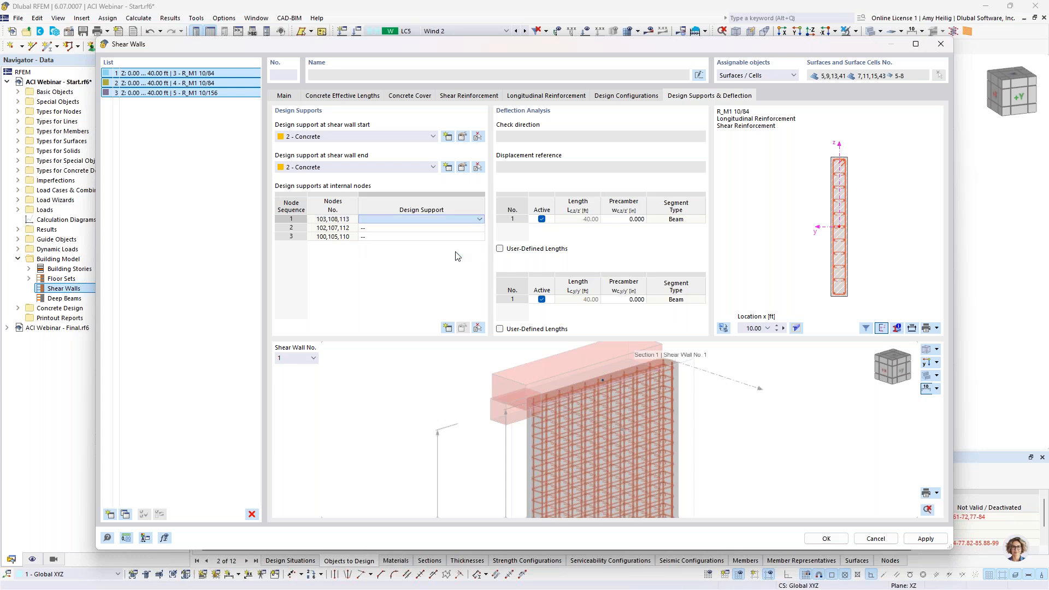
type("10")
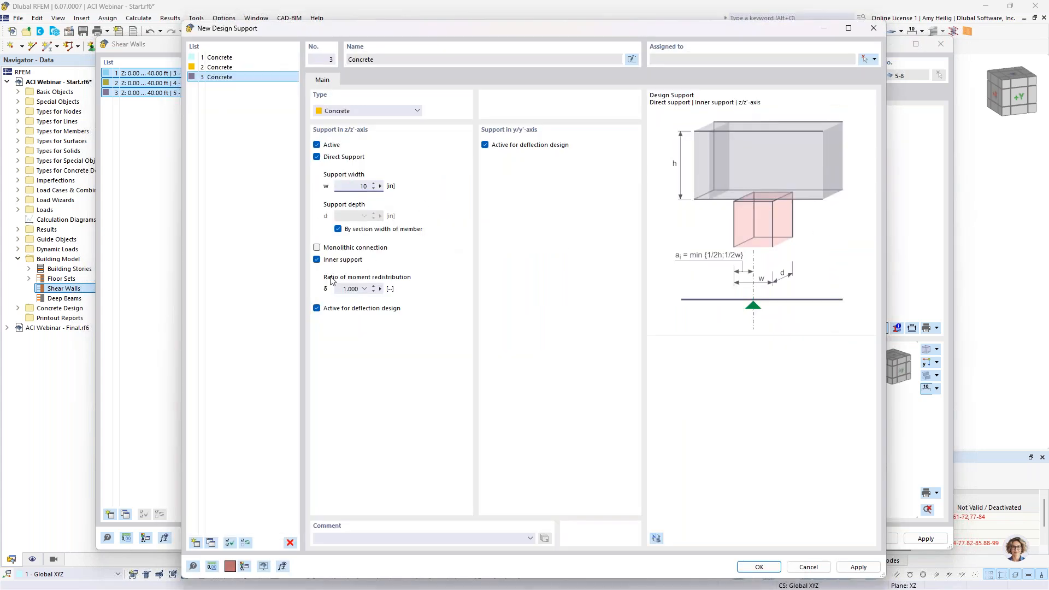
left_click(759, 567)
Assign design support 3 - Concrete to the second and third internal nodes of the shear walls.
left_click(407, 228)
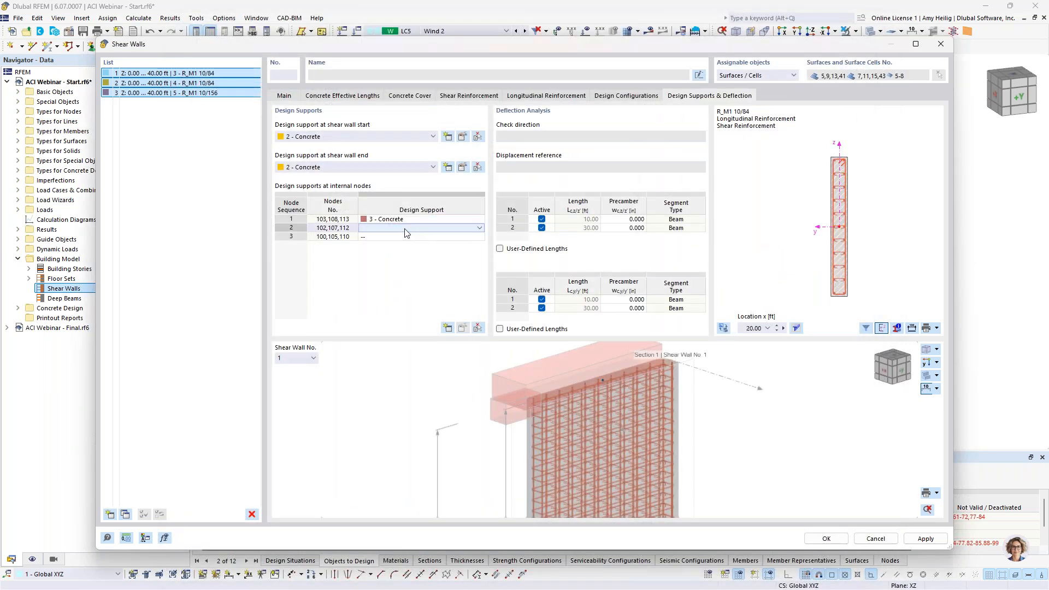
left_click(474, 228)
left_click(447, 262)
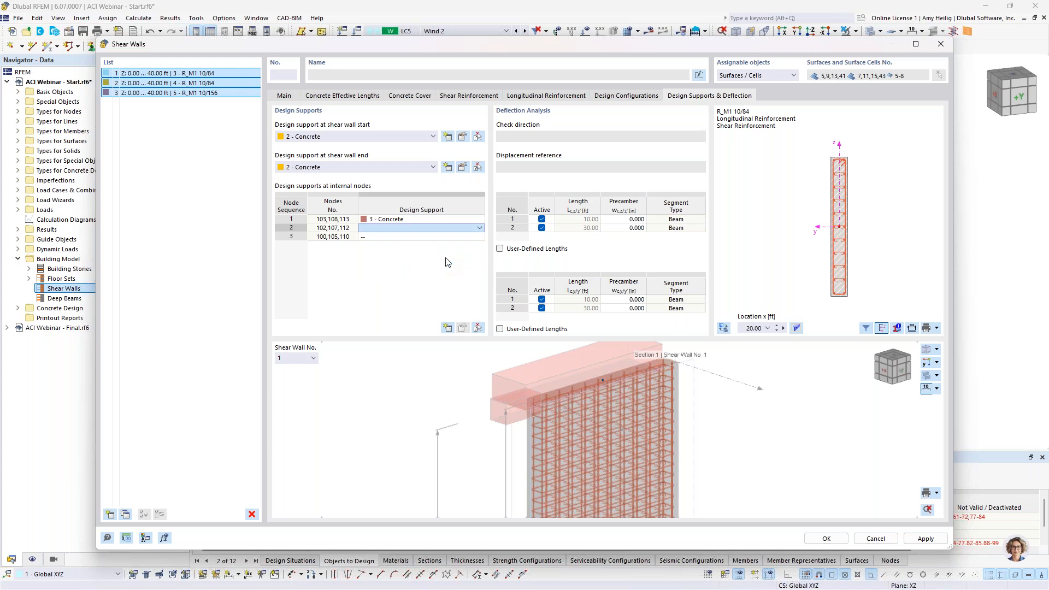
left_click(428, 239)
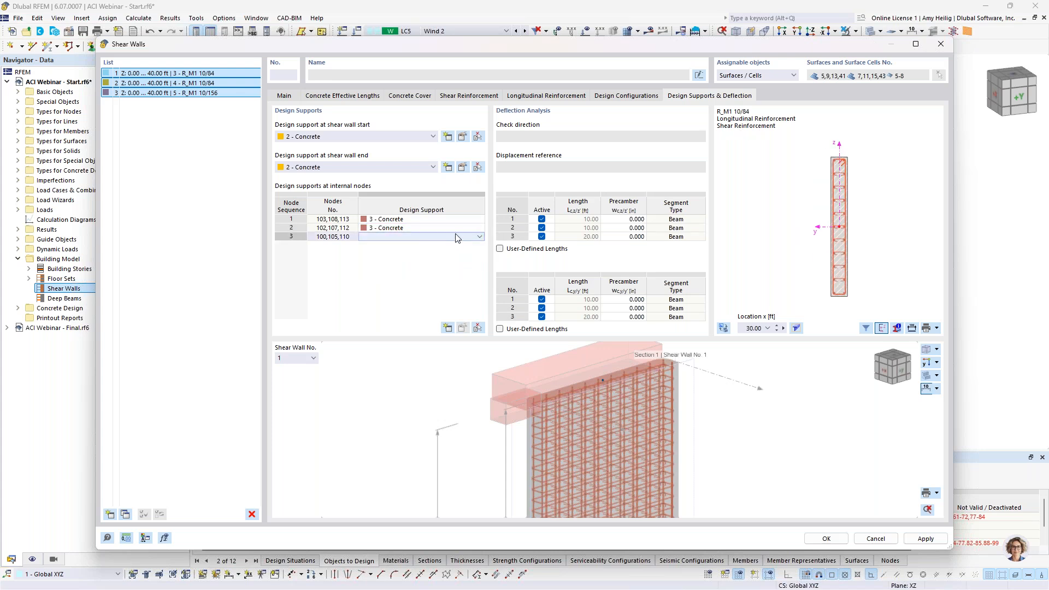
left_click(480, 236)
left_click(447, 272)
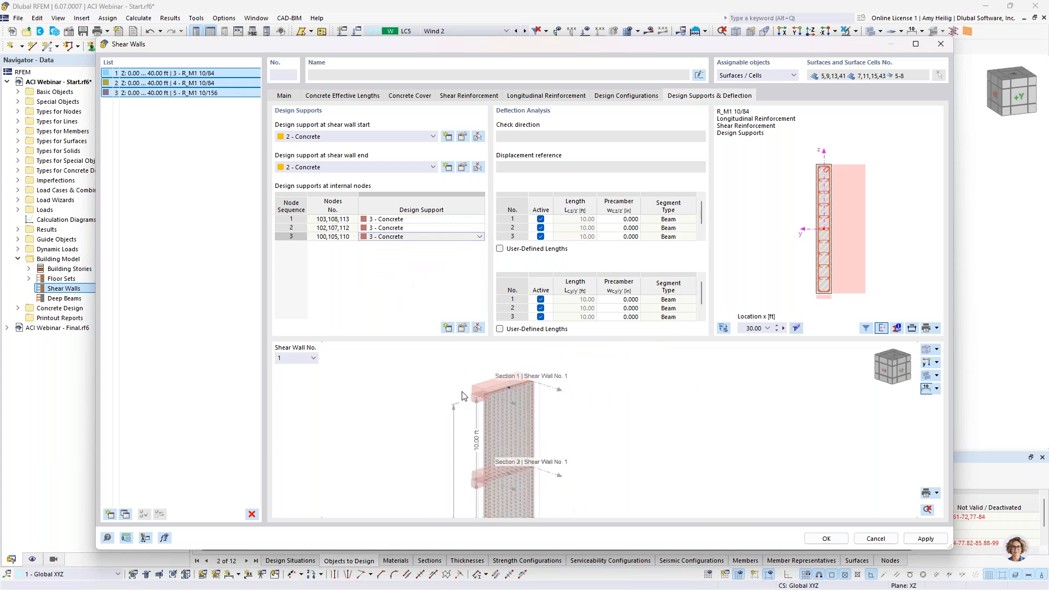
Inspect the internal design supports along shear wall 1 in the preview and accept the shear wall definitions.
middle_click_drag(498, 458, 595, 440)
scroll(536, 422, "up", 5)
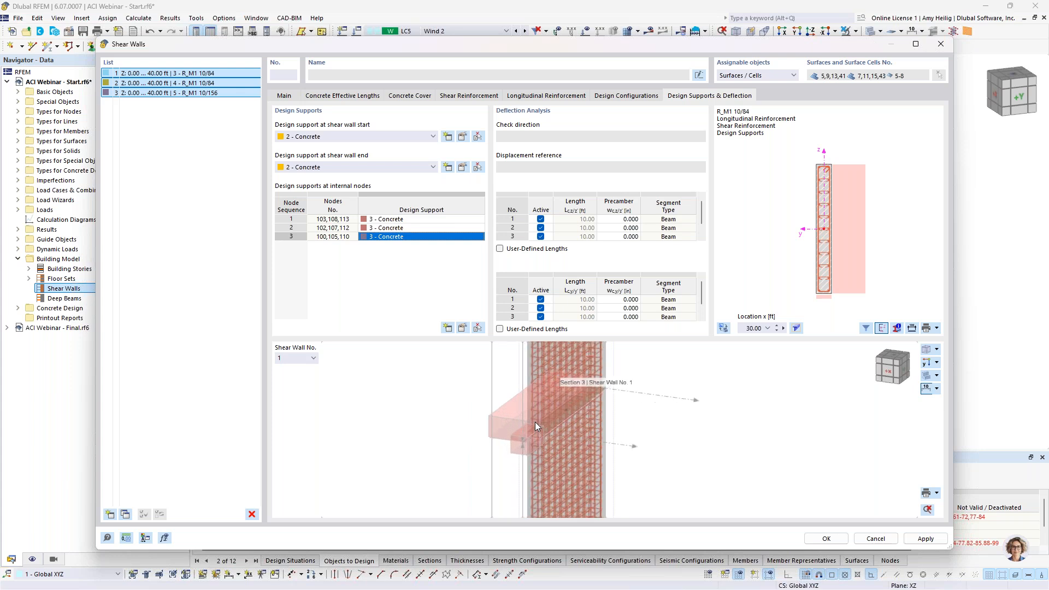
scroll(531, 428, "down", 5)
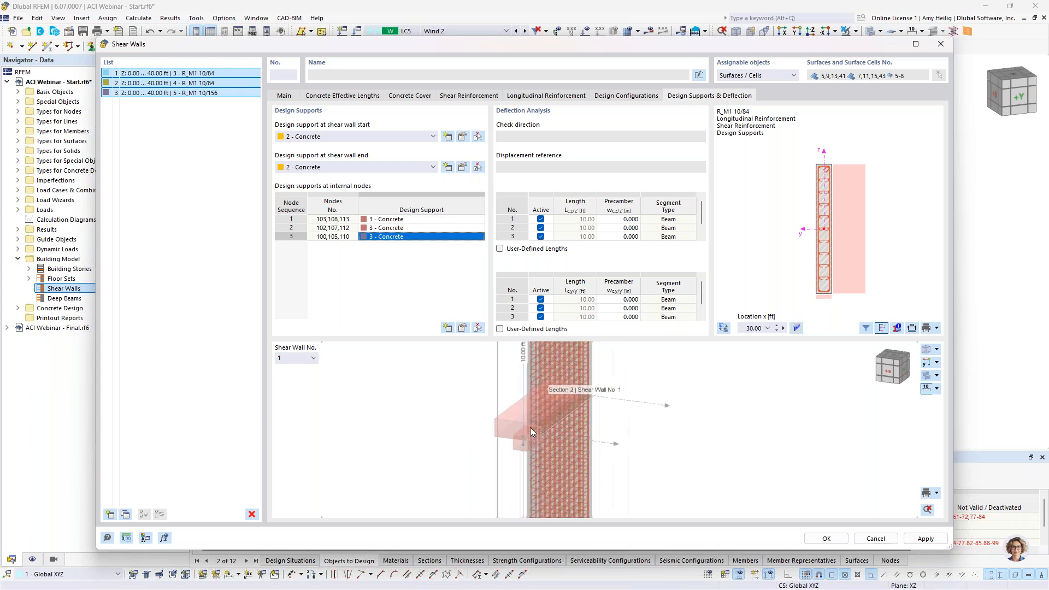
middle_click_drag(530, 428, 579, 430)
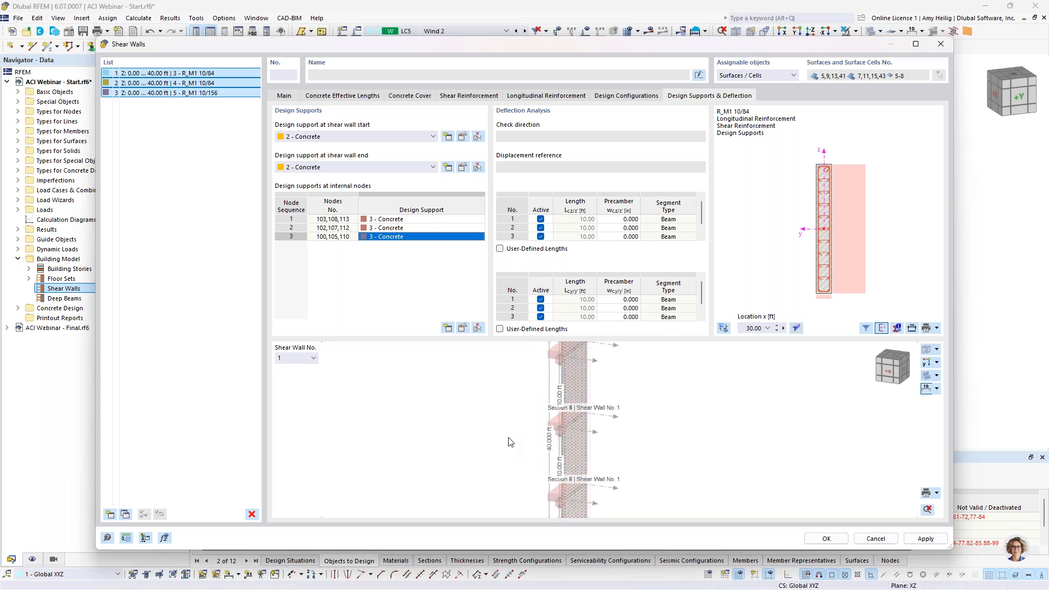
middle_click_drag(658, 444, 573, 448, "ctrl")
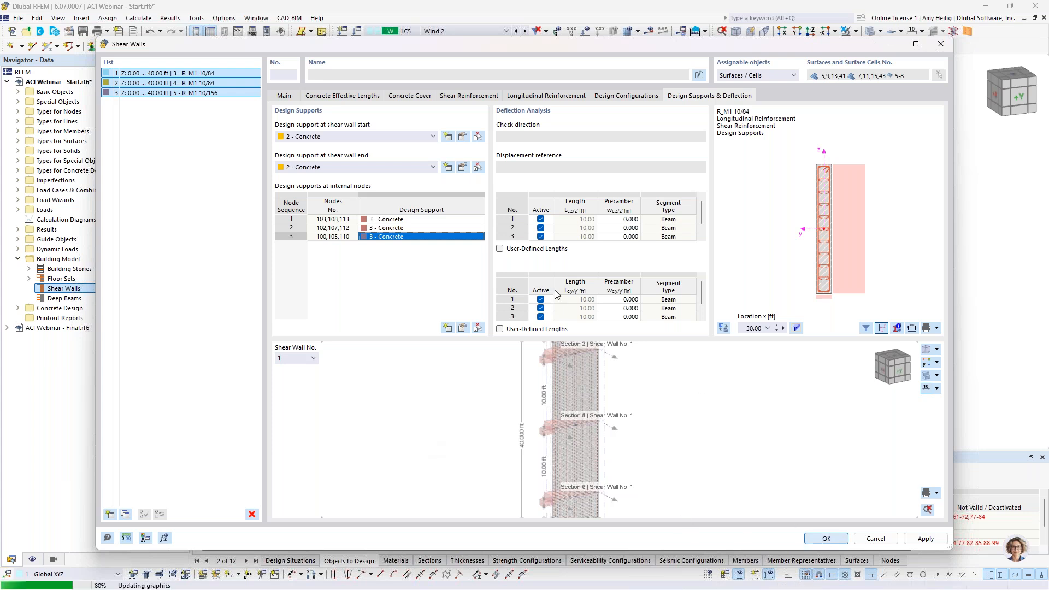
key("Return")
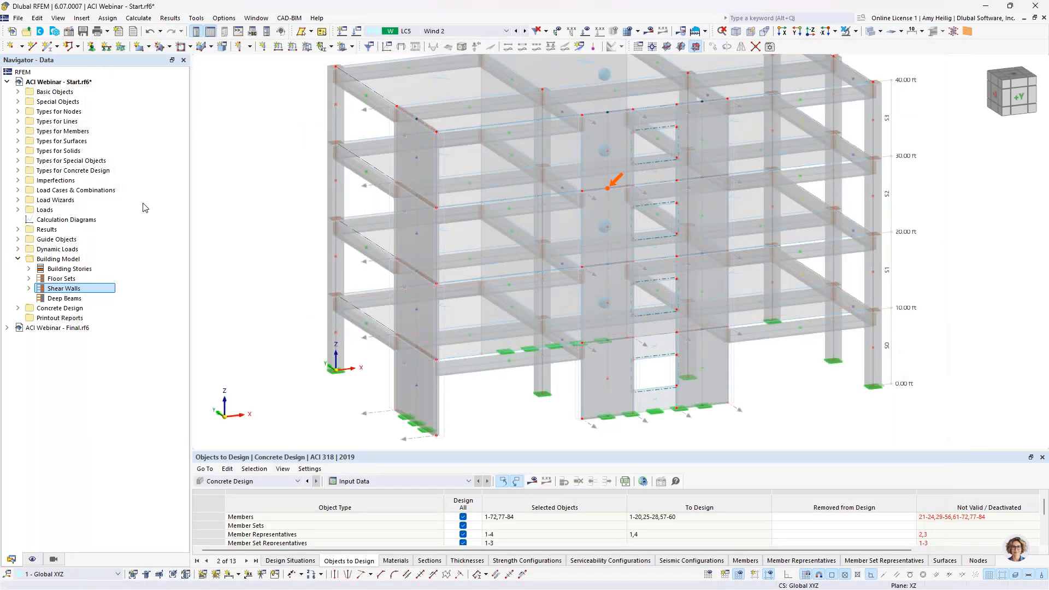
Create a new deep beam from surface cells 14 and 44 between the two lowest wall openings.
middle_click_drag(574, 315, 432, 304)
right_click(77, 299)
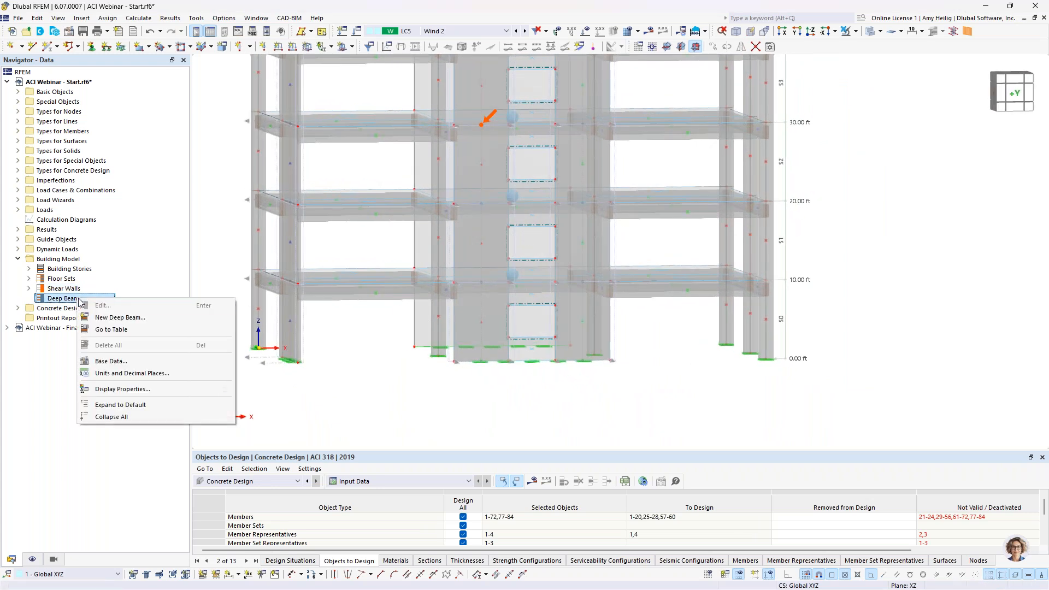
left_click(100, 315)
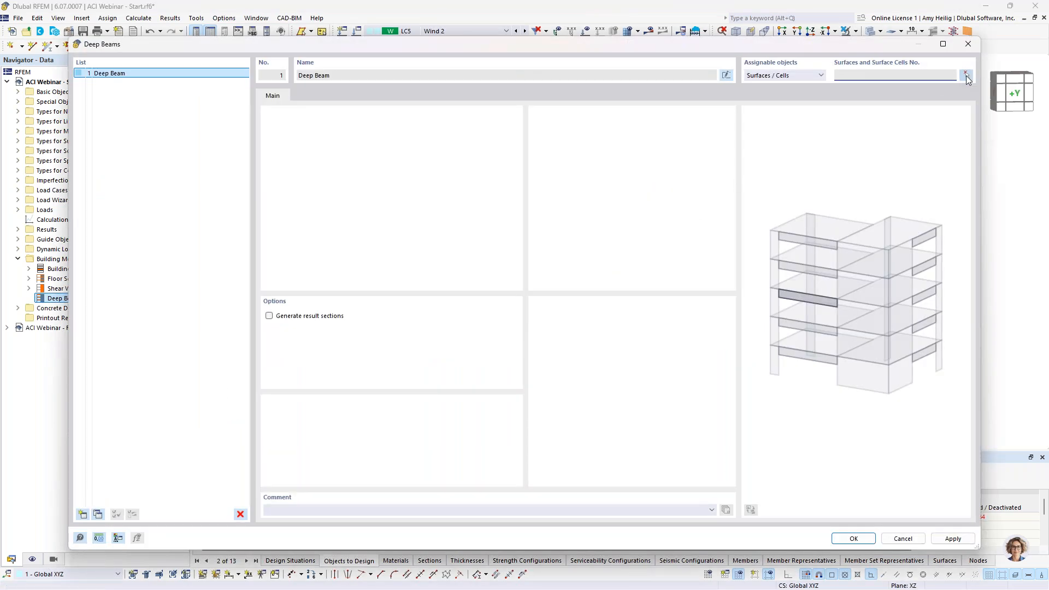
left_click(967, 77)
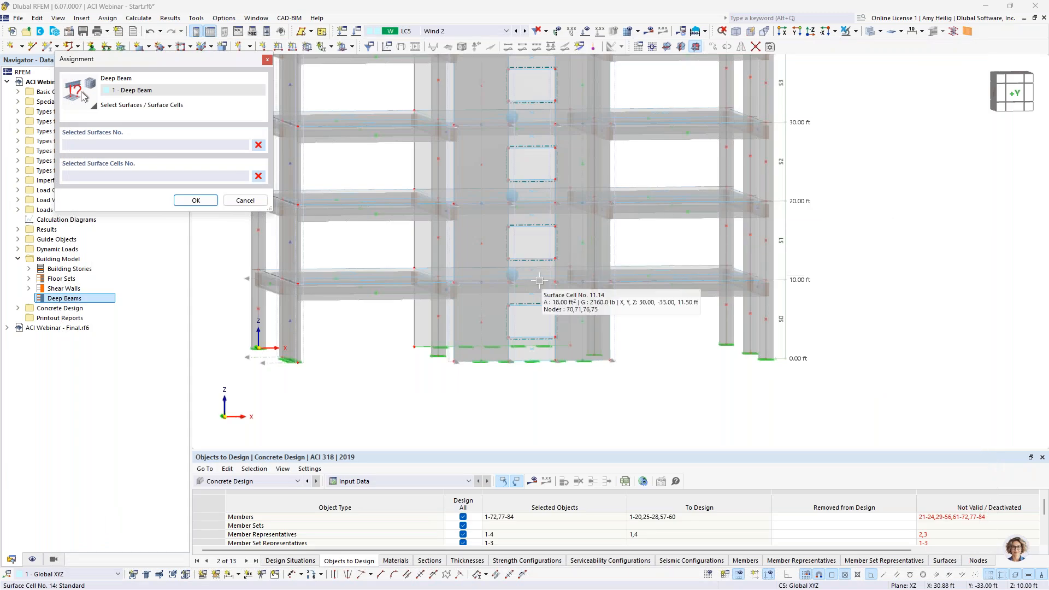
scroll(539, 281, "up", 5)
left_click(529, 299)
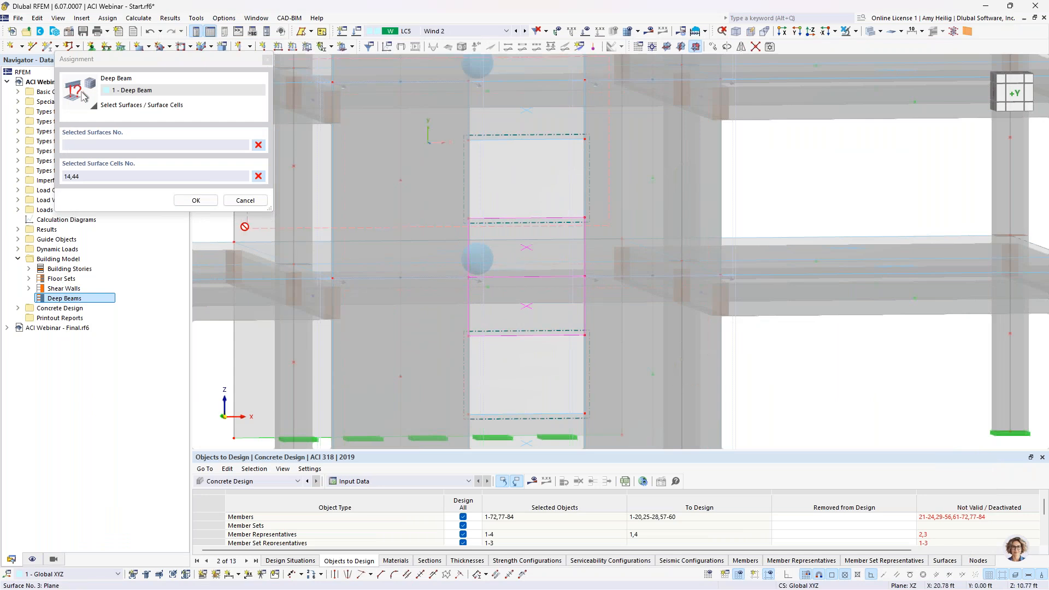
left_click(196, 200)
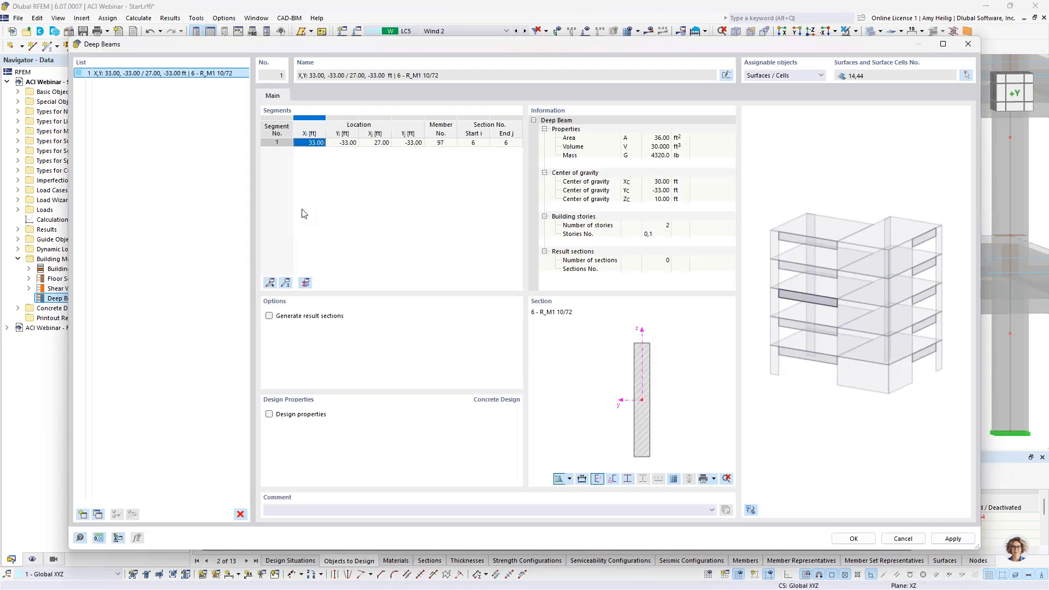
Add a second deep beam from surface cells 10 and 16 between the openings at the 20 ft level.
left_click(82, 514)
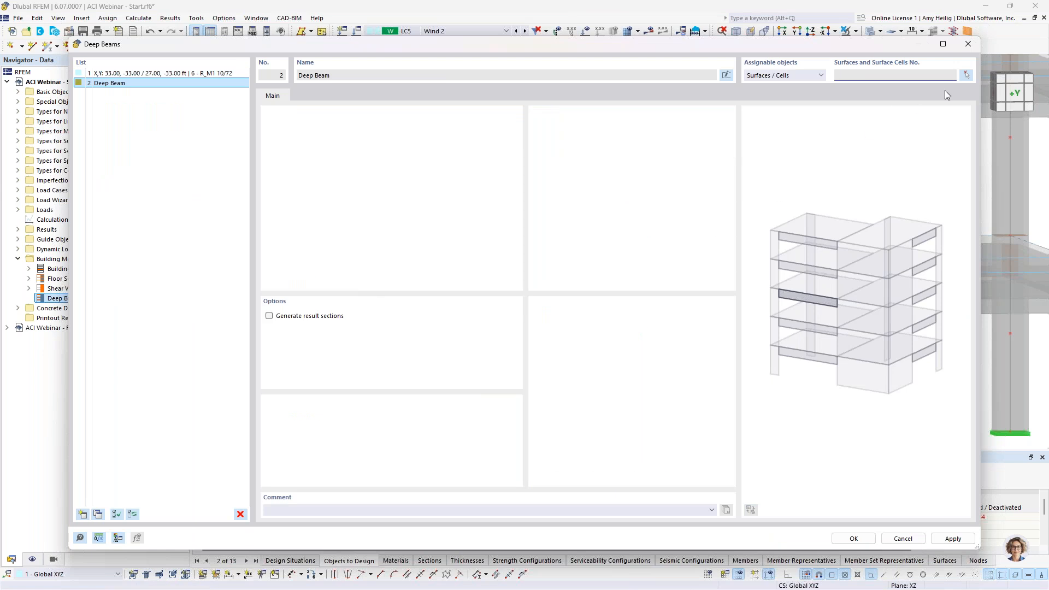
left_click(967, 79)
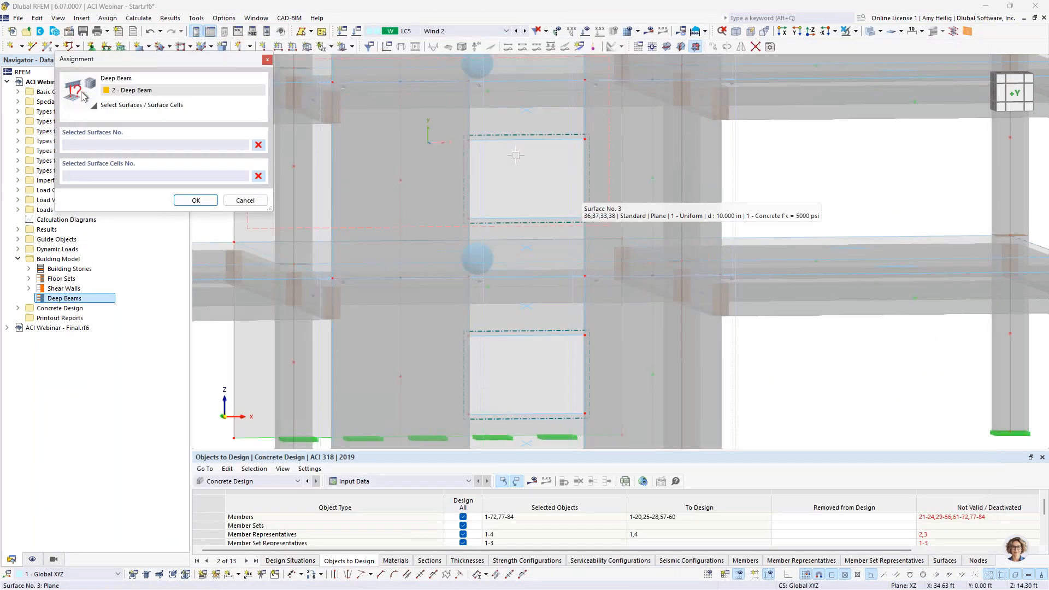
middle_click_drag(520, 192, 509, 340)
left_click(520, 280)
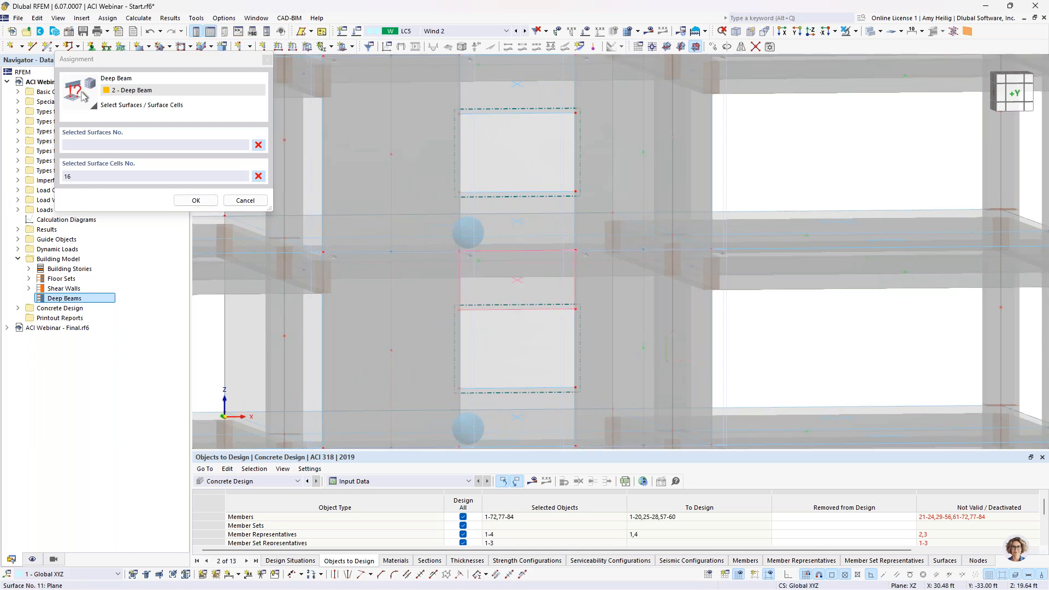
left_click(518, 224)
left_click(196, 201)
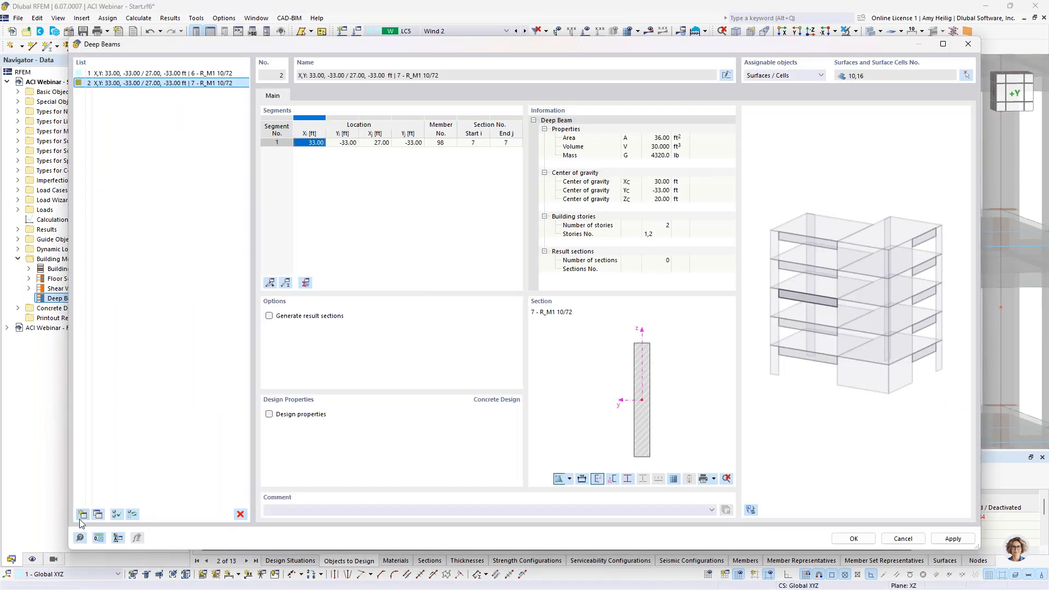
Add a third deep beam from surface cells 6 and 12 between the openings at the 30 ft level.
left_click(83, 515)
left_click(967, 77)
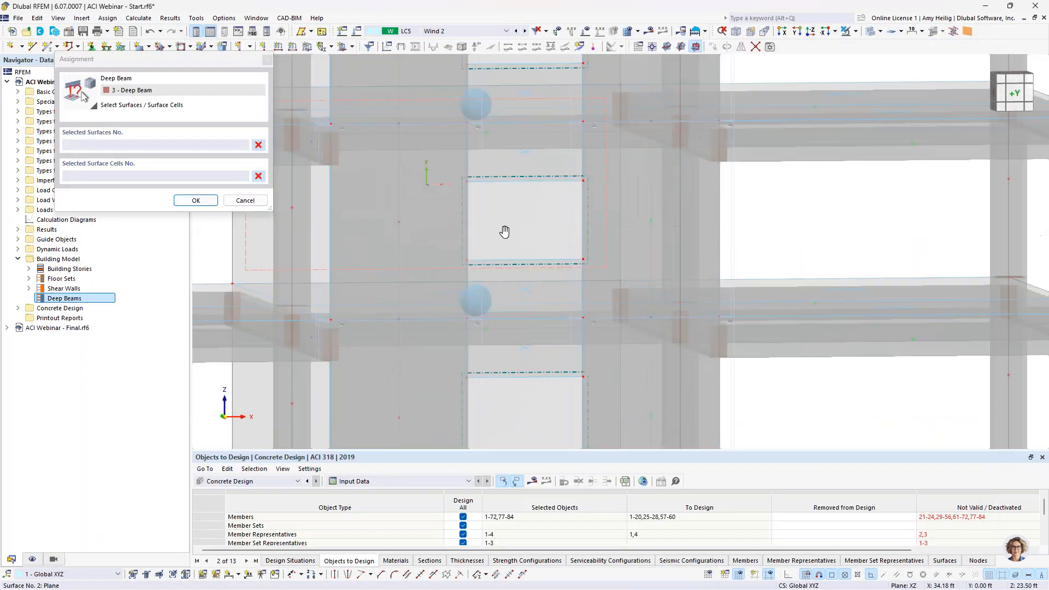
middle_click_drag(504, 232, 501, 336)
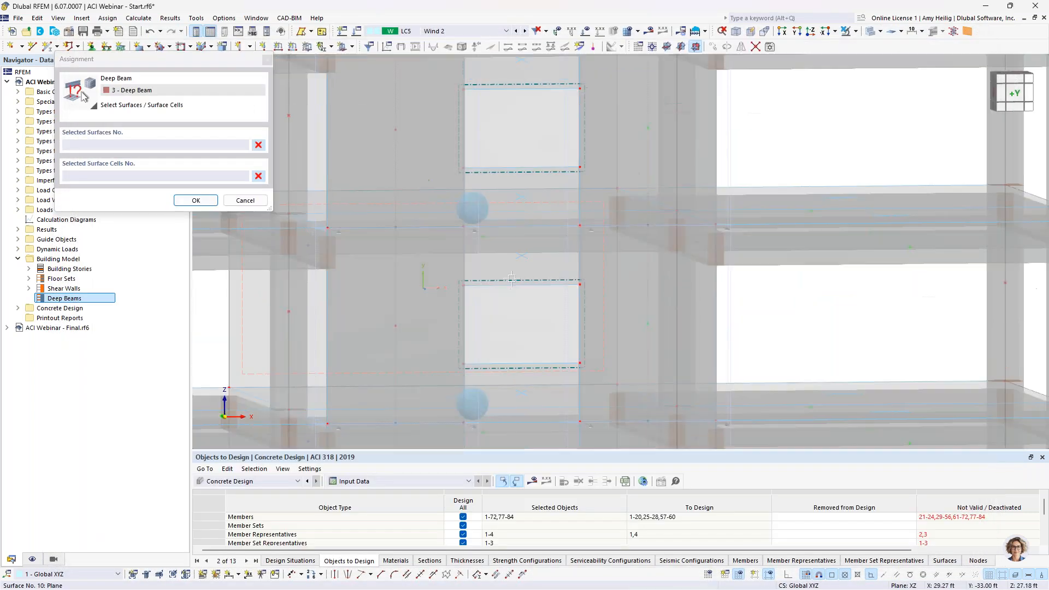
left_click(520, 256)
left_click(195, 200)
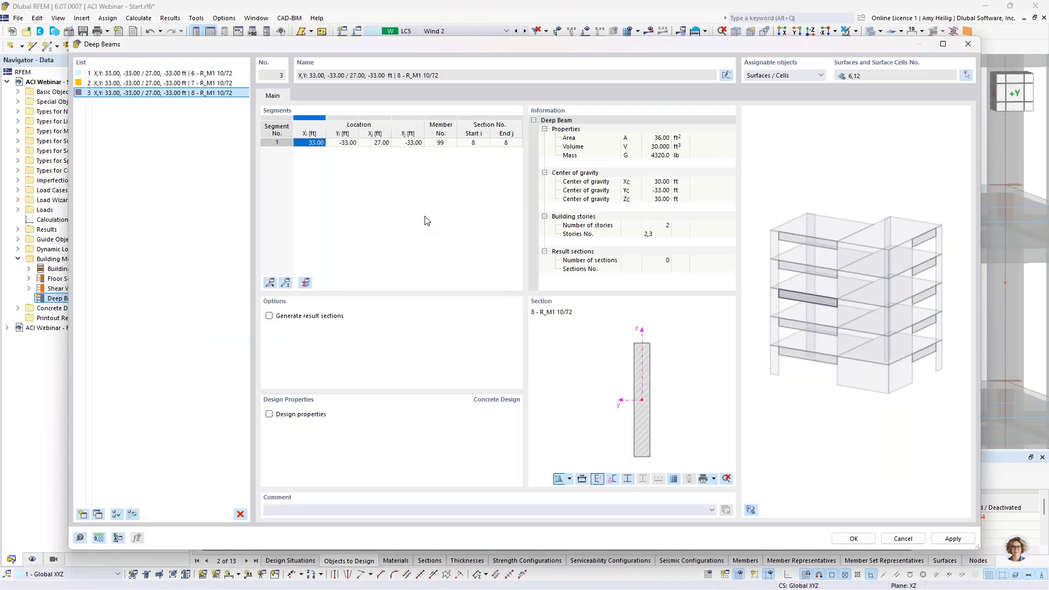
Enable result sections, design properties and coupling reinforcement for all three deep beams, and set their concrete cover to 1.0 in.
left_click(202, 75)
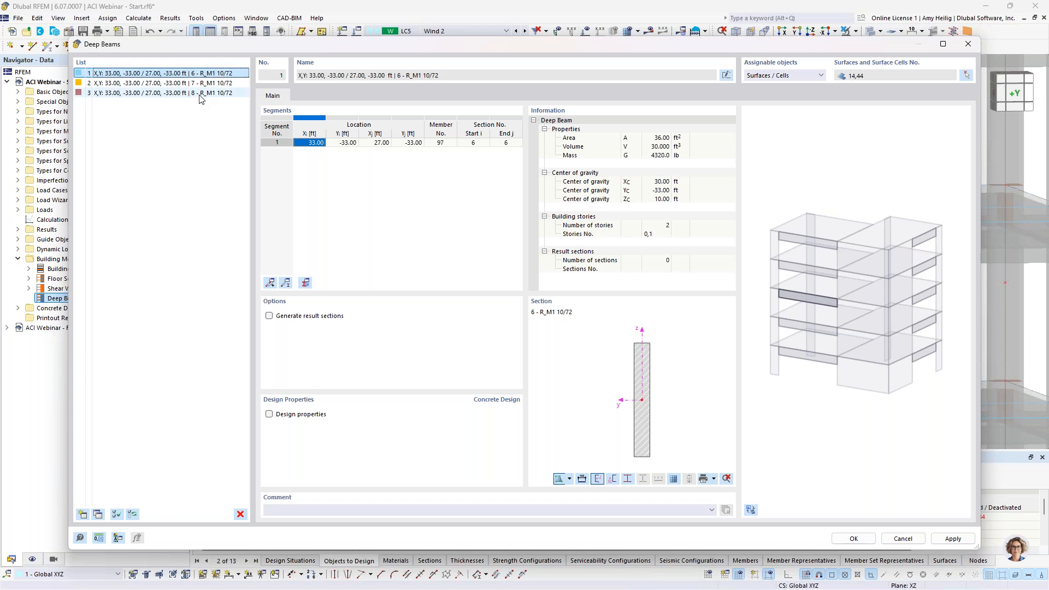
left_click(200, 94, "shift")
left_click(270, 317)
left_click(270, 415)
left_click(269, 427)
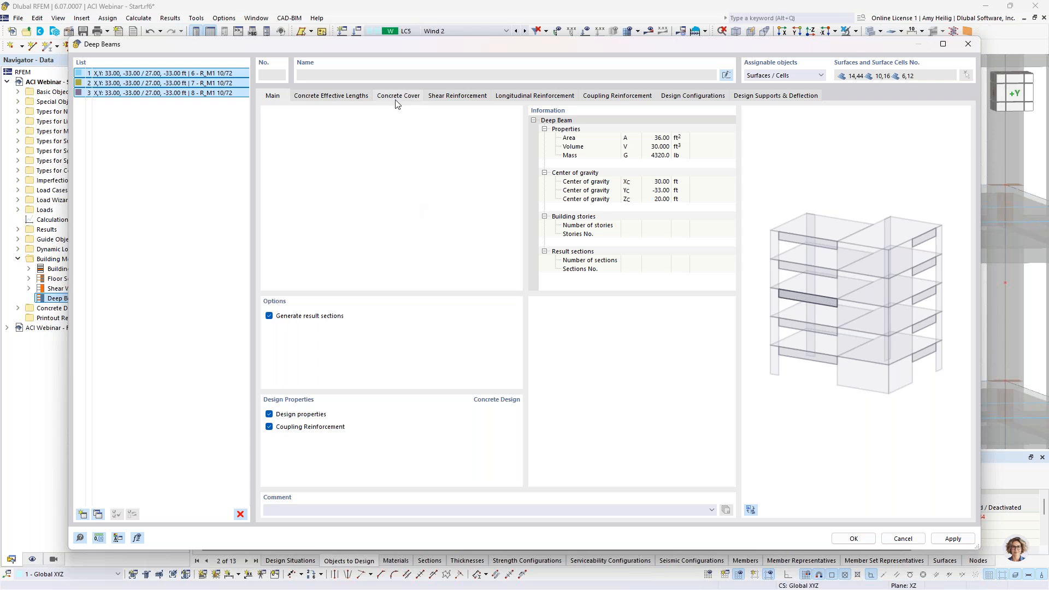
left_click_drag(563, 126, 603, 132)
type("1.0")
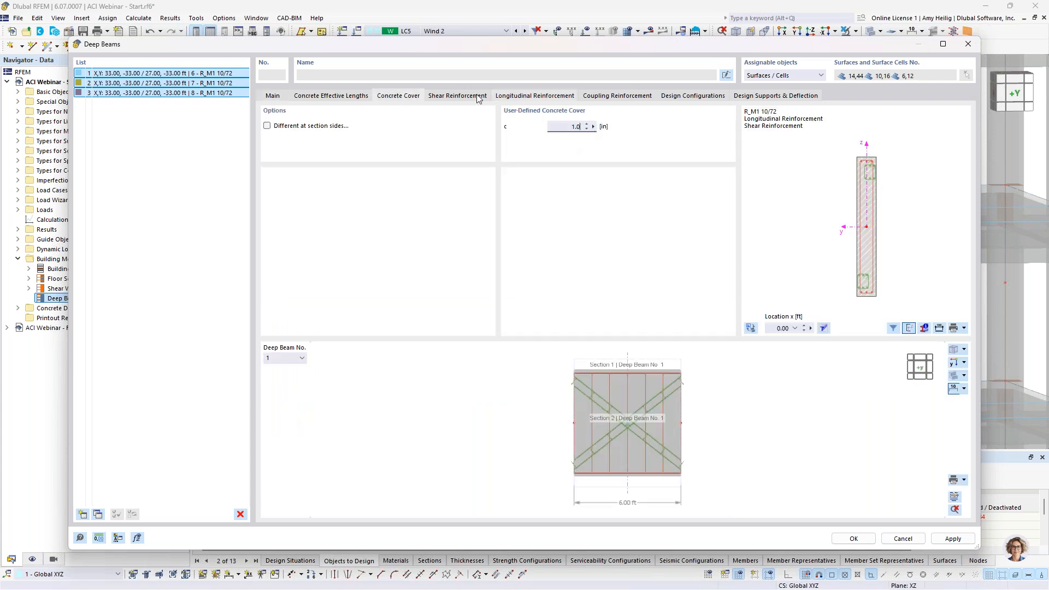
Set the deep beams' shear reinforcement to #5 stirrups at a distance of 0.417 ft.
left_click(458, 95)
left_click(683, 163)
left_click(696, 164)
left_click(677, 232)
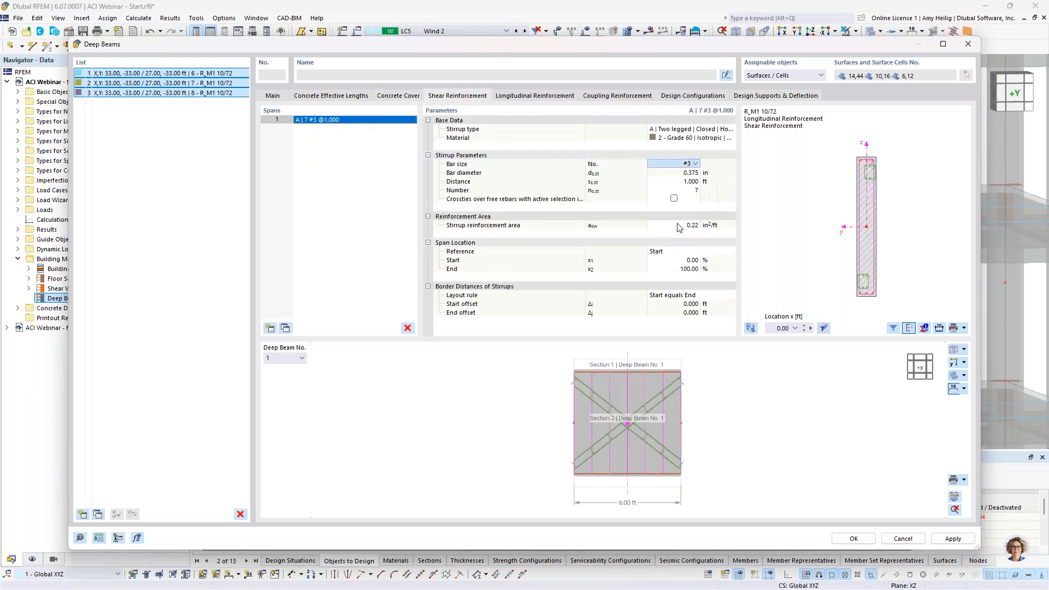
left_click(680, 181)
left_click(680, 182)
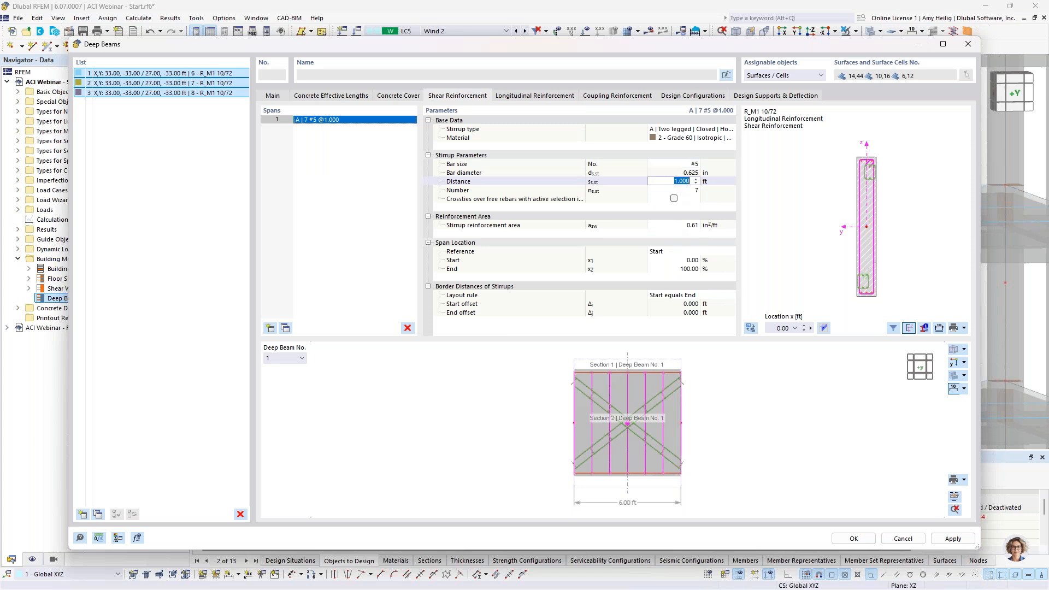
type("0.417")
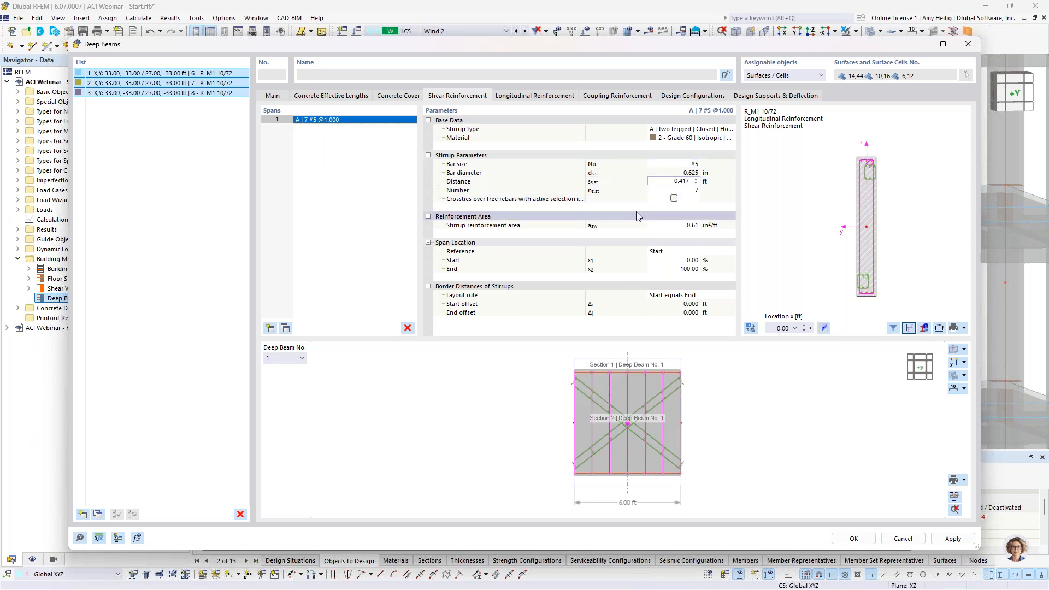
Set the deep beams' longitudinal reinforcement to 30 uniformly surrounding bars and place reinforcement in the bent corners of the stirrups.
left_click(542, 98)
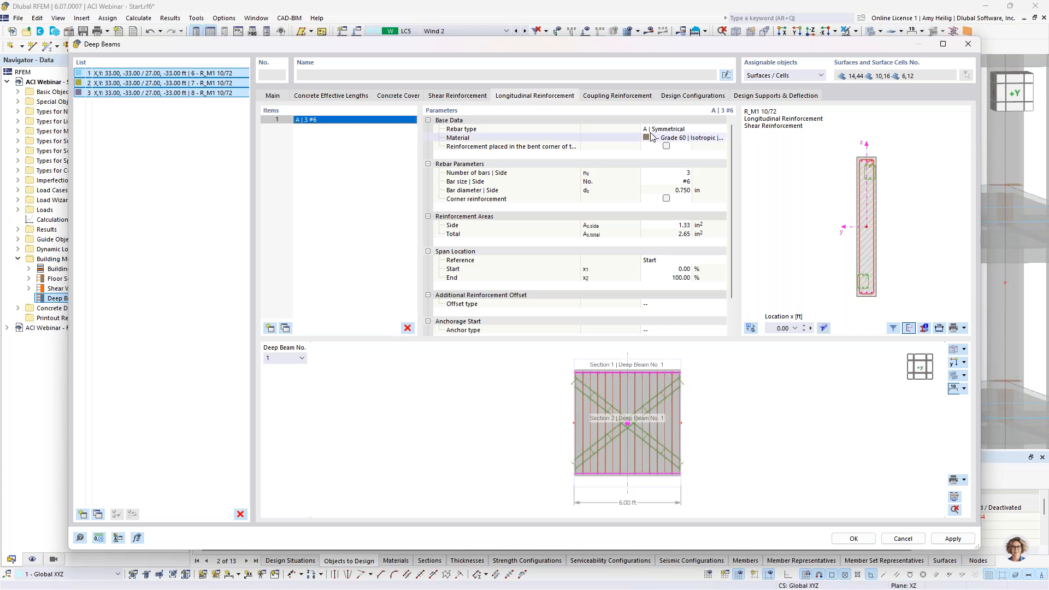
left_click(699, 131)
left_click(700, 131)
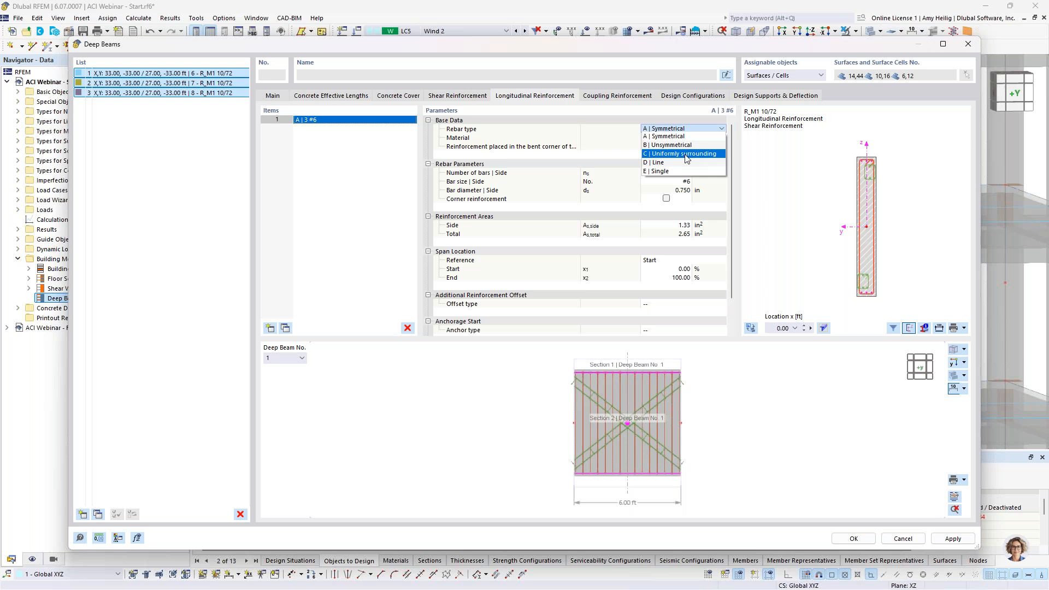
left_click(685, 154)
left_click(666, 146)
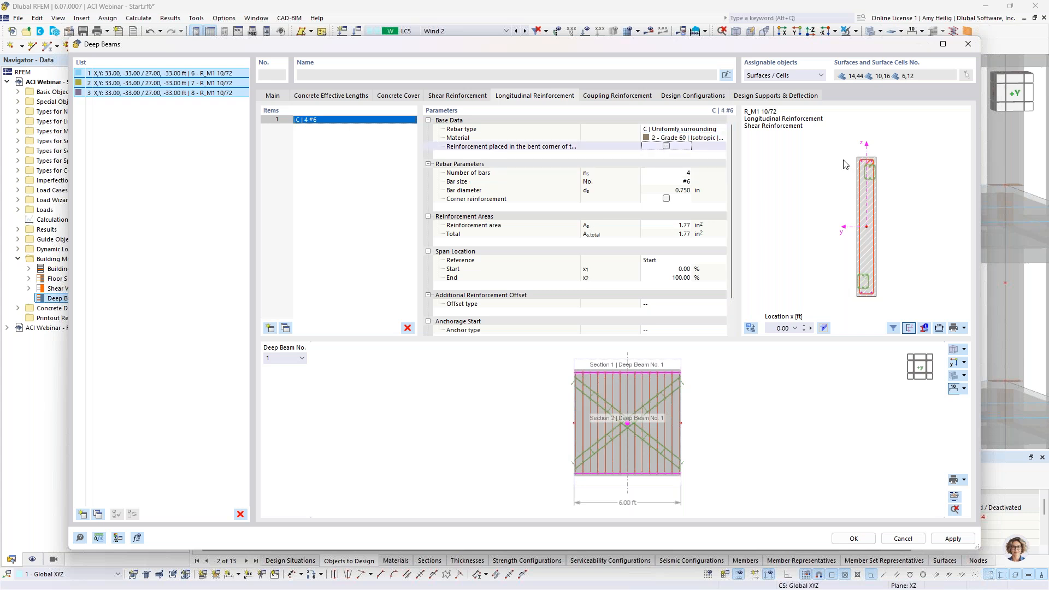
scroll(873, 163, "up", 3)
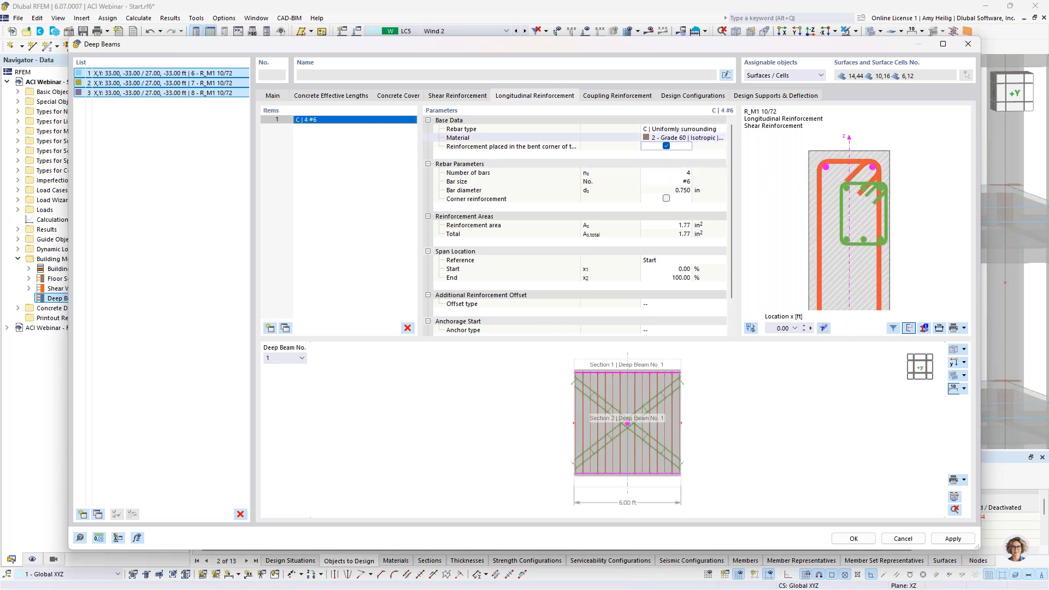
left_click(667, 174)
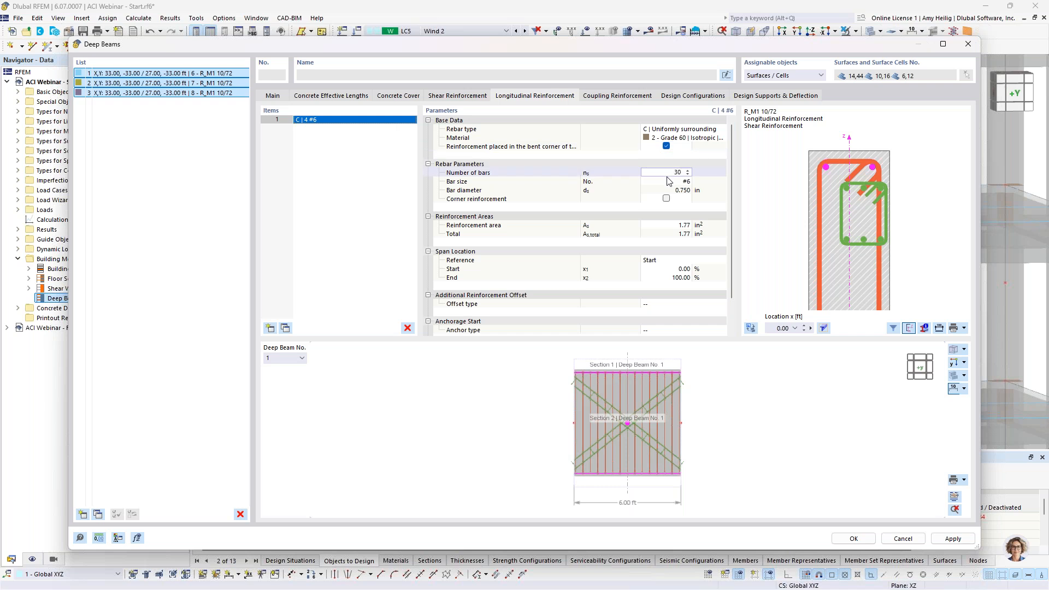
key("Return")
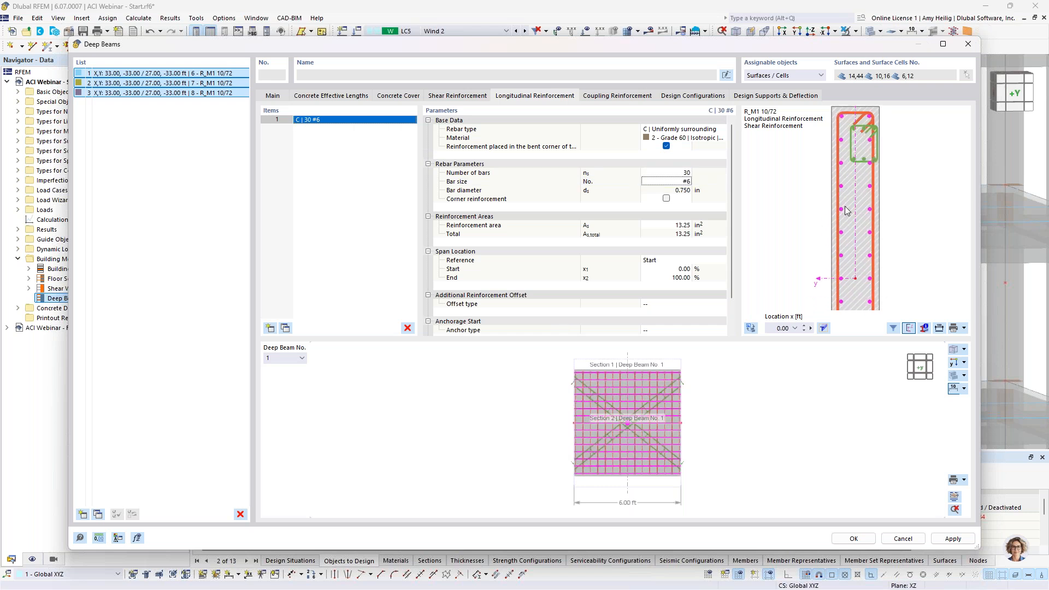
middle_click_drag(838, 189, 836, 204)
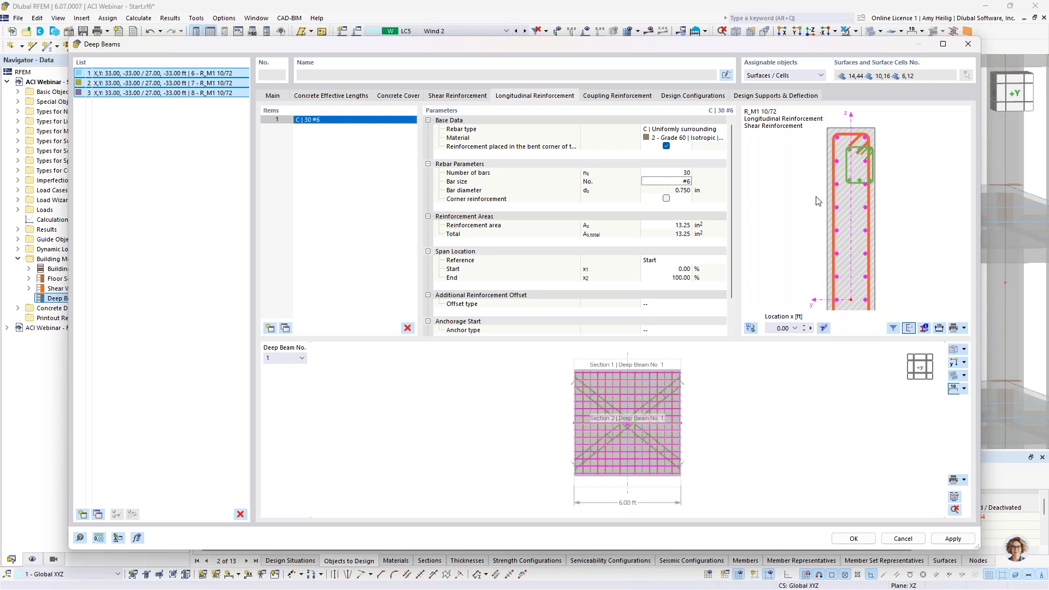
Examine the coupling reinforcement's diagonal element size, transverse stirrups and diagonal bars in the deep beam and cross-section previews.
left_click(610, 97)
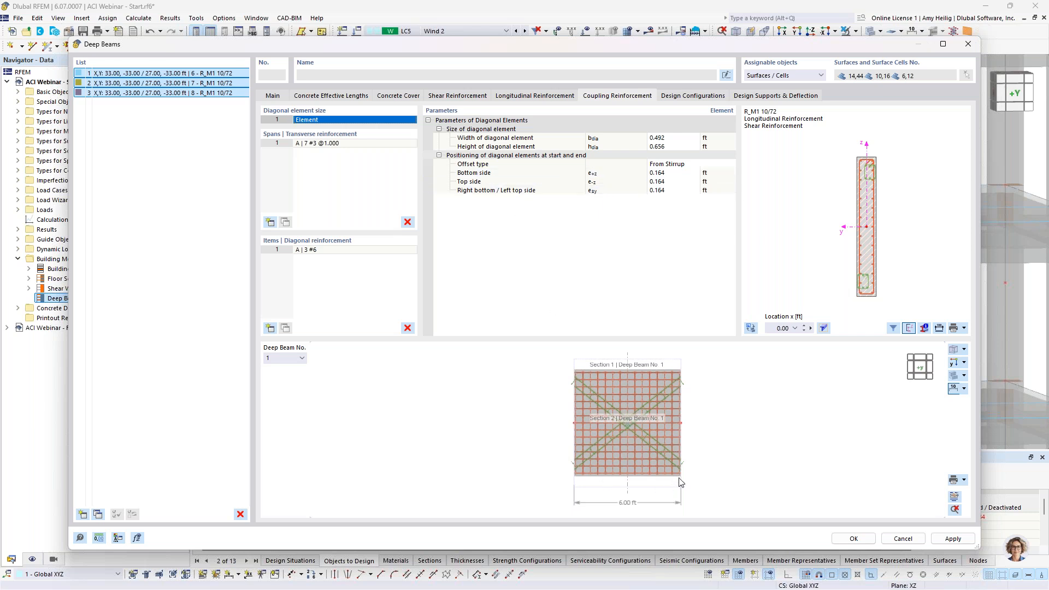
mouse_move(645, 459)
scroll(634, 416, "up", 5)
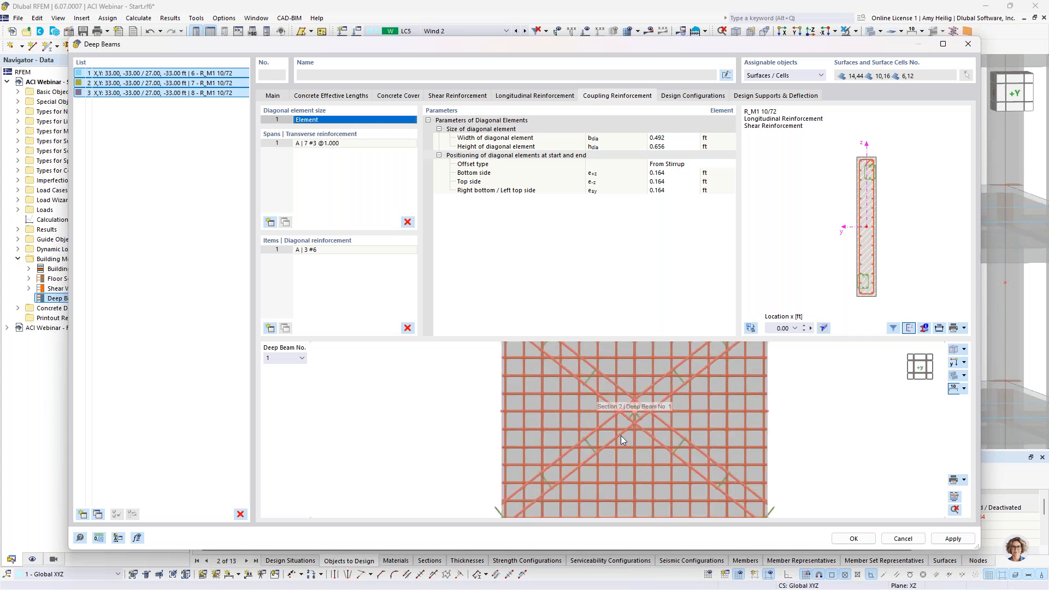
scroll(632, 475, "down", 2)
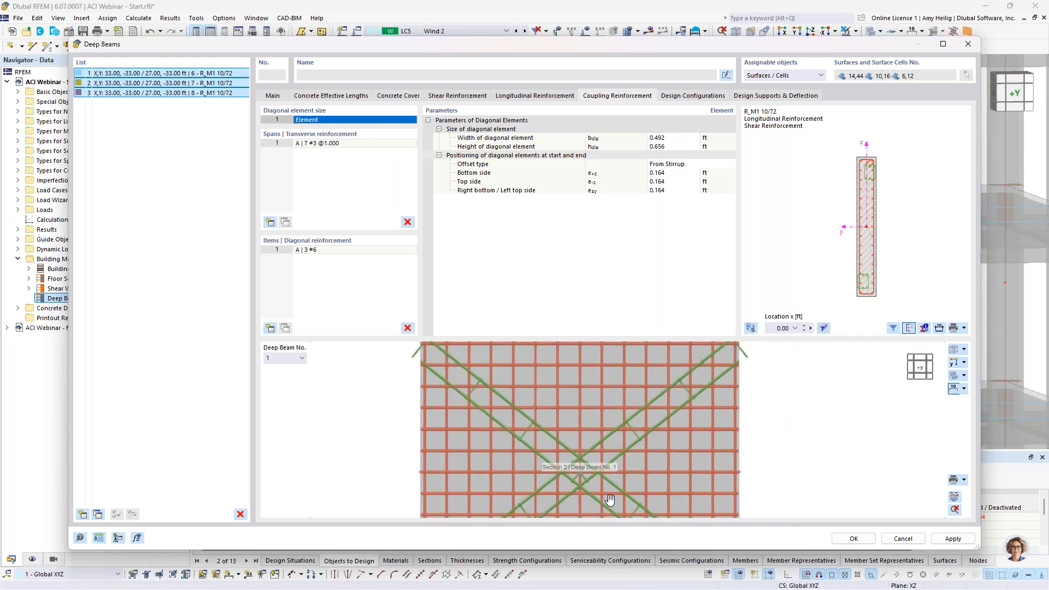
left_click(334, 146)
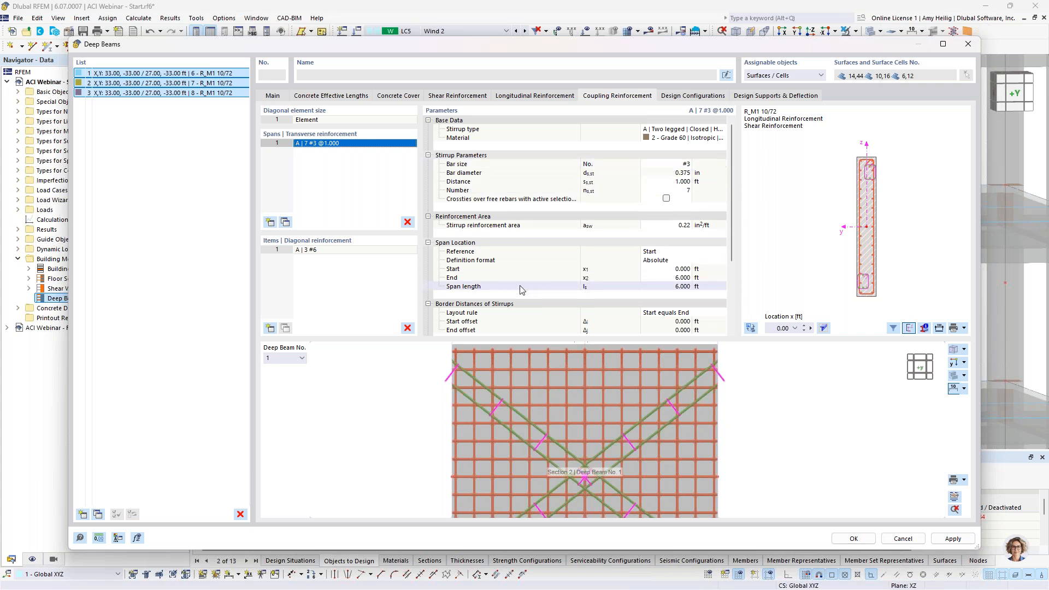
left_click(345, 253)
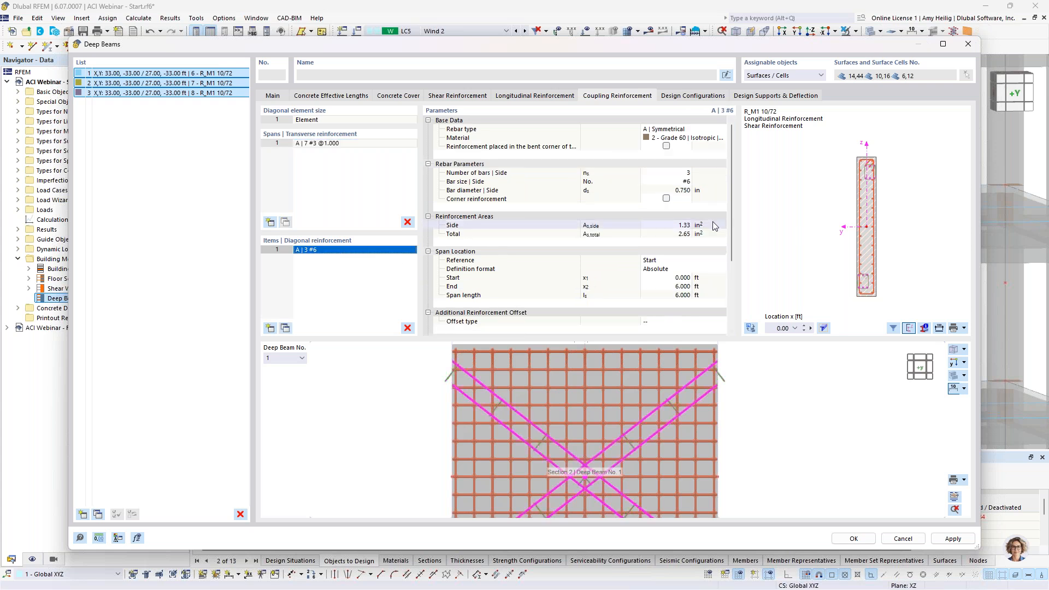
middle_click_drag(675, 406, 654, 429, "ctrl")
middle_click_drag(712, 398, 655, 427)
scroll(884, 166, "up", 3)
scroll(875, 167, "up", 4)
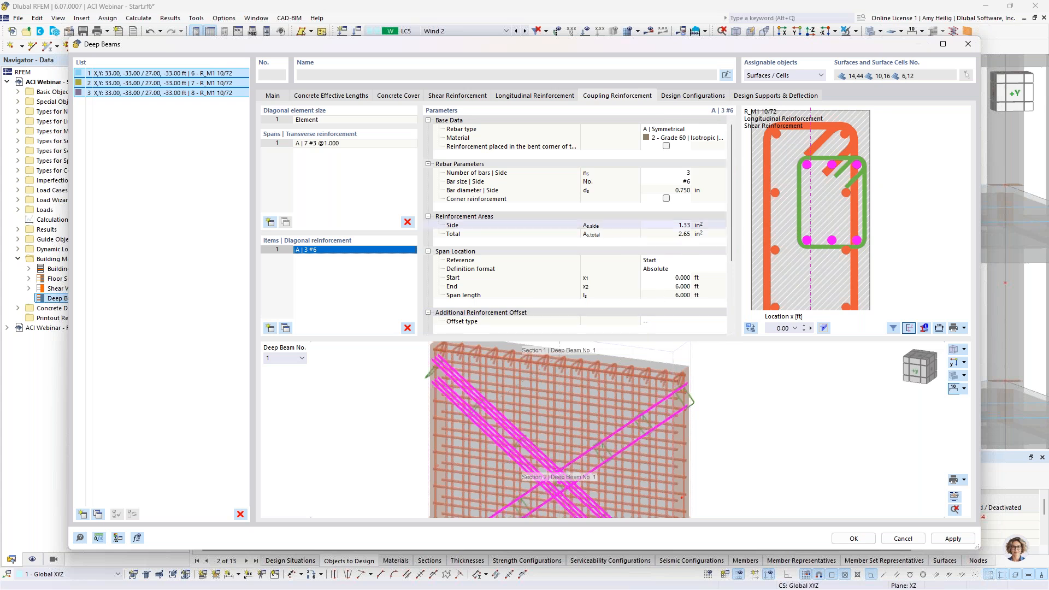
Set the start anchorage of the diagonal reinforcement to Straight with an anchor length of 1.0 ft.
scroll(659, 261, "down", 3)
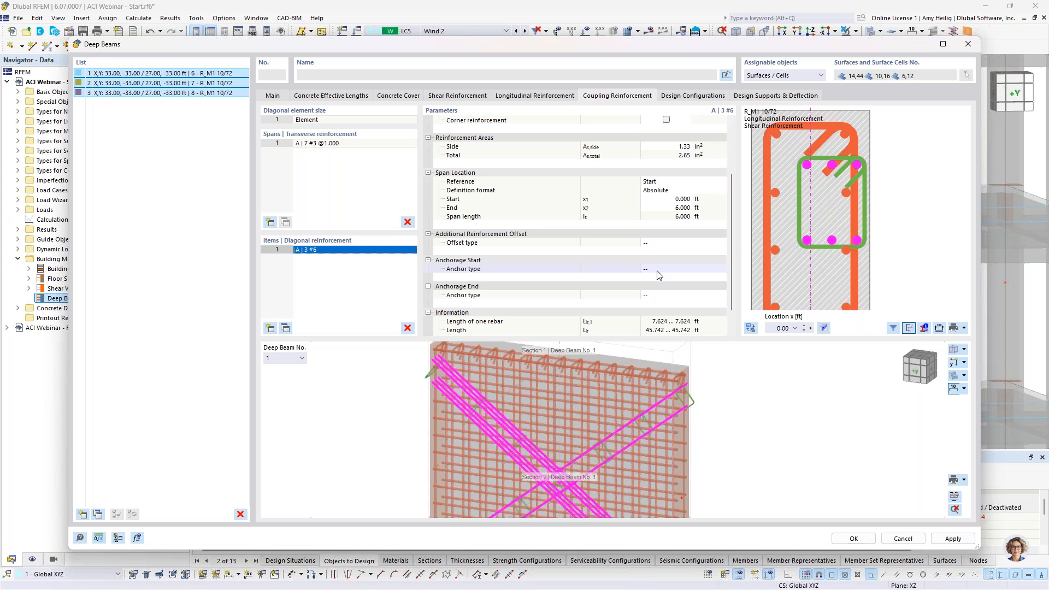
scroll(662, 396, "down", 4)
middle_click_drag(662, 398, 683, 423, "ctrl")
left_click(658, 245)
left_click(661, 244)
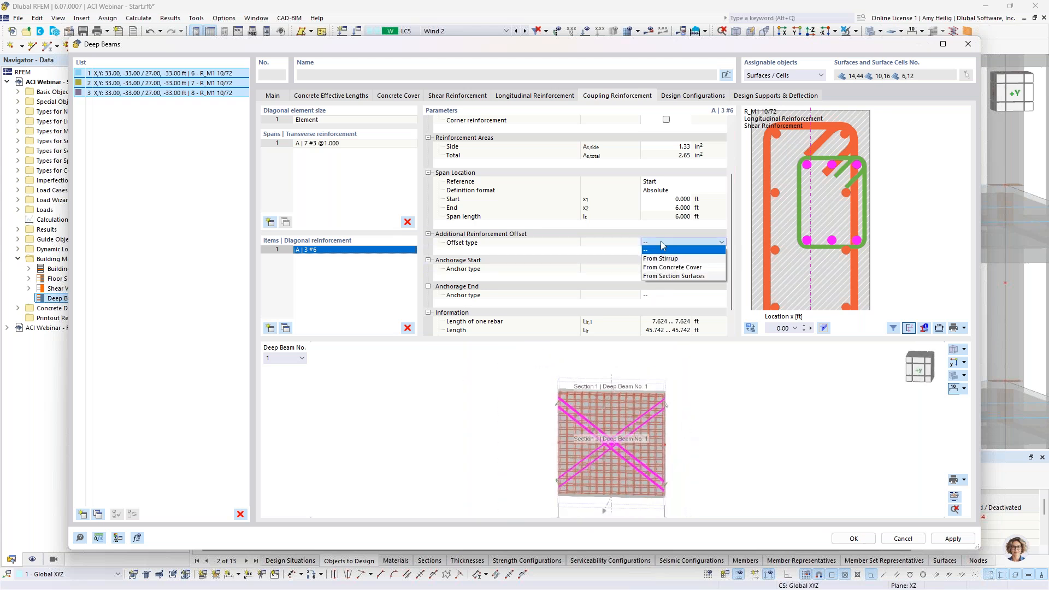
left_click(662, 268)
left_click(663, 269)
left_click(664, 270)
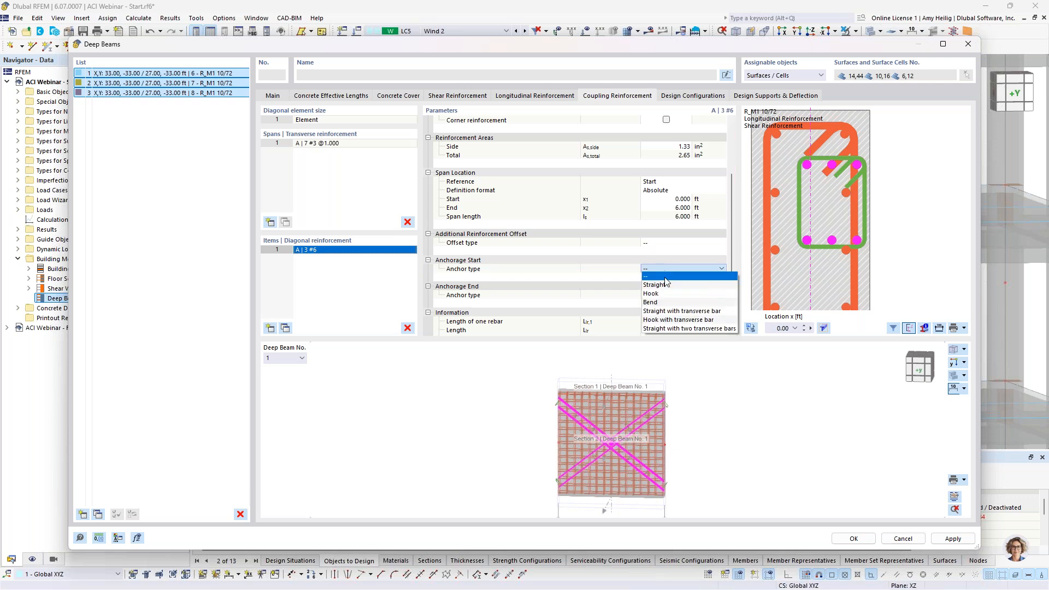
left_click(665, 276)
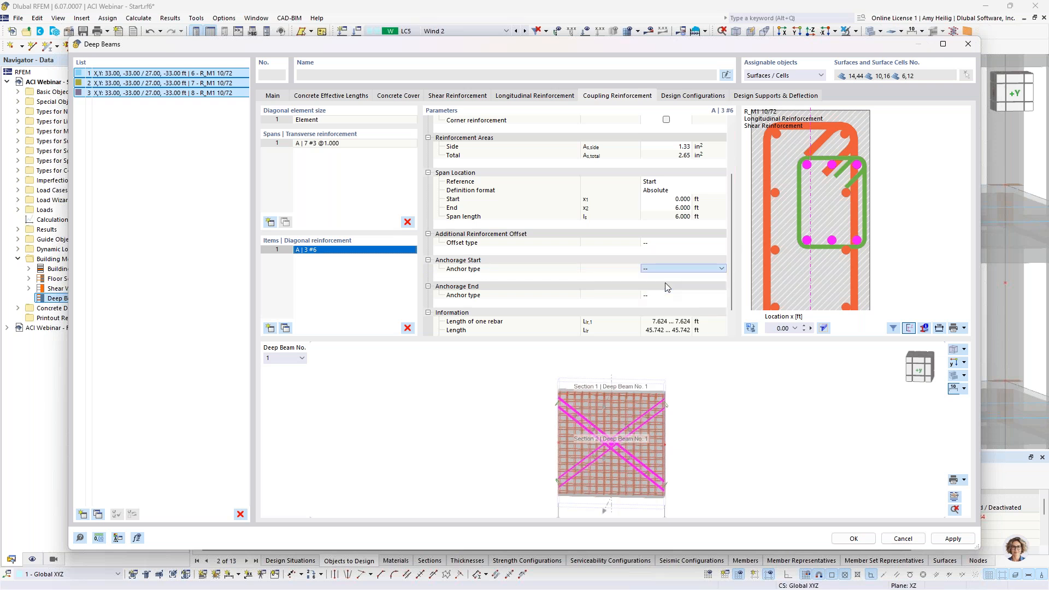
scroll(667, 277, "down", 3)
left_click(668, 278)
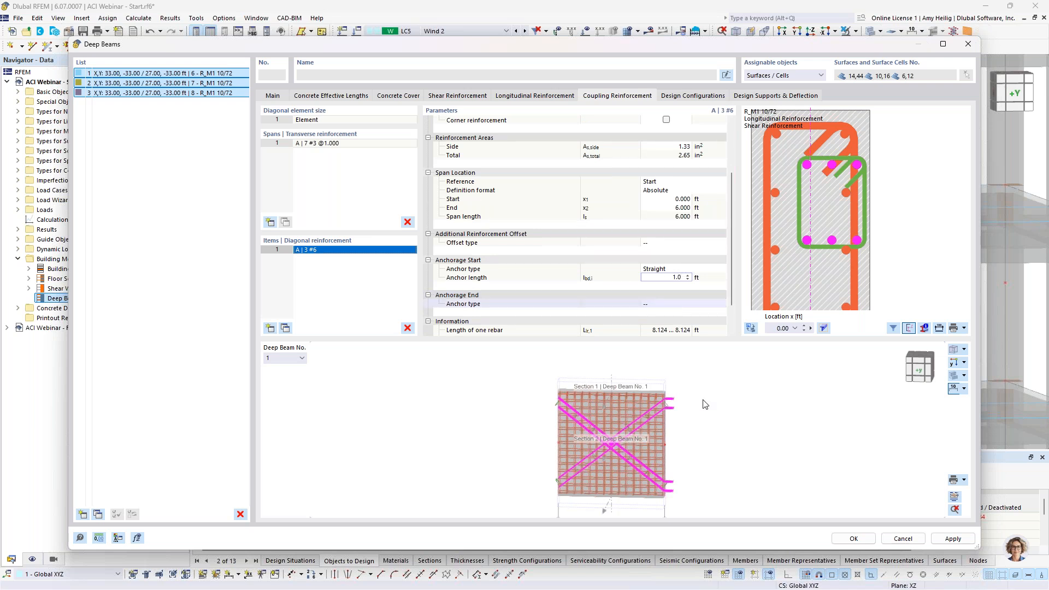
left_click(671, 396)
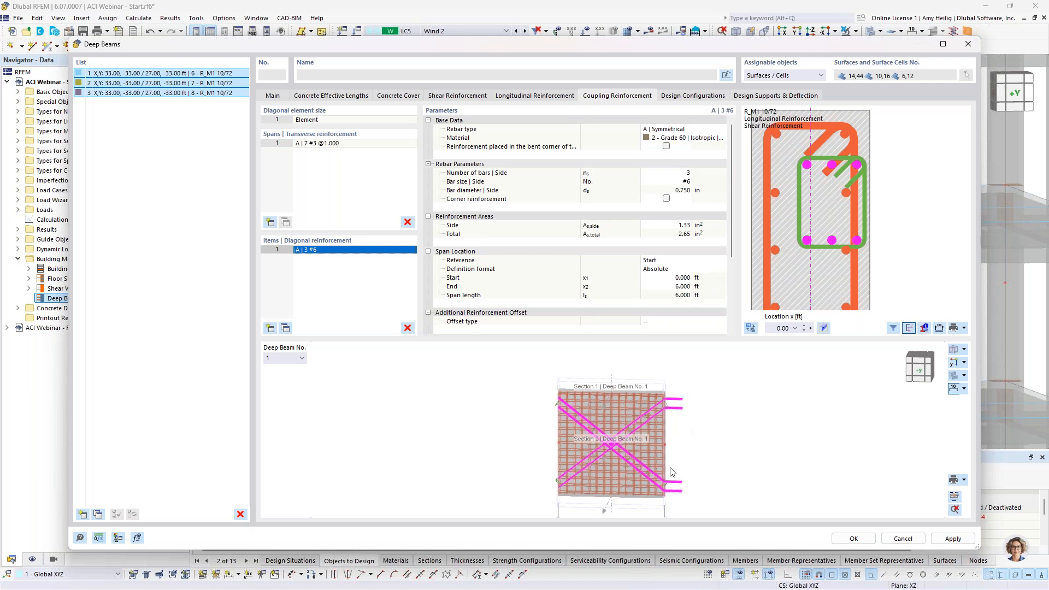
Set the diagonal reinforcement's end anchorage to Straight with a 1.0 ft anchor length and accept the deep beam settings.
scroll(672, 263, "down", 4)
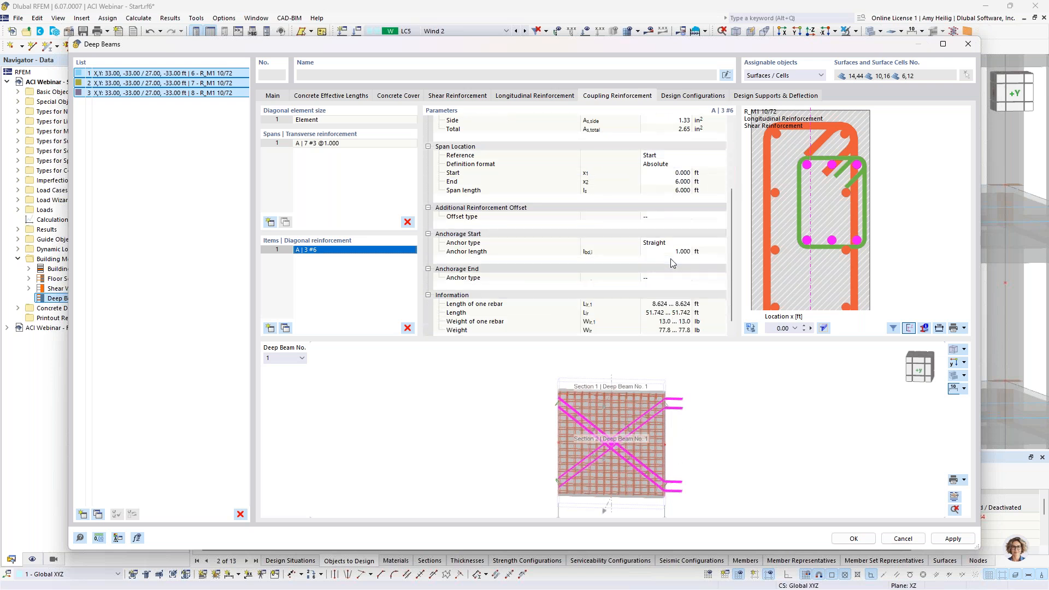
left_click(672, 272)
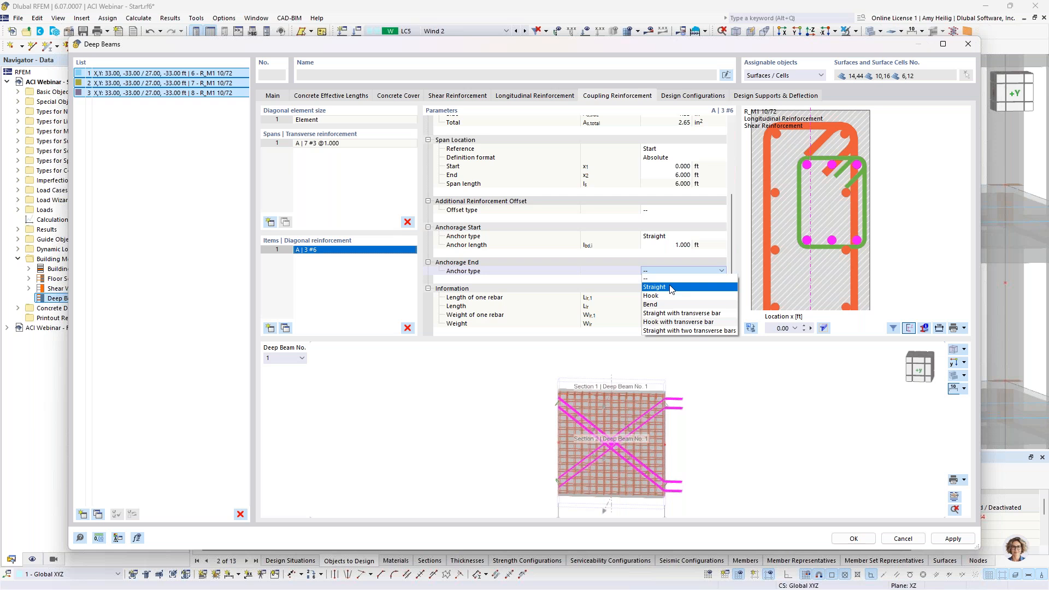
scroll(691, 273, "up", 4)
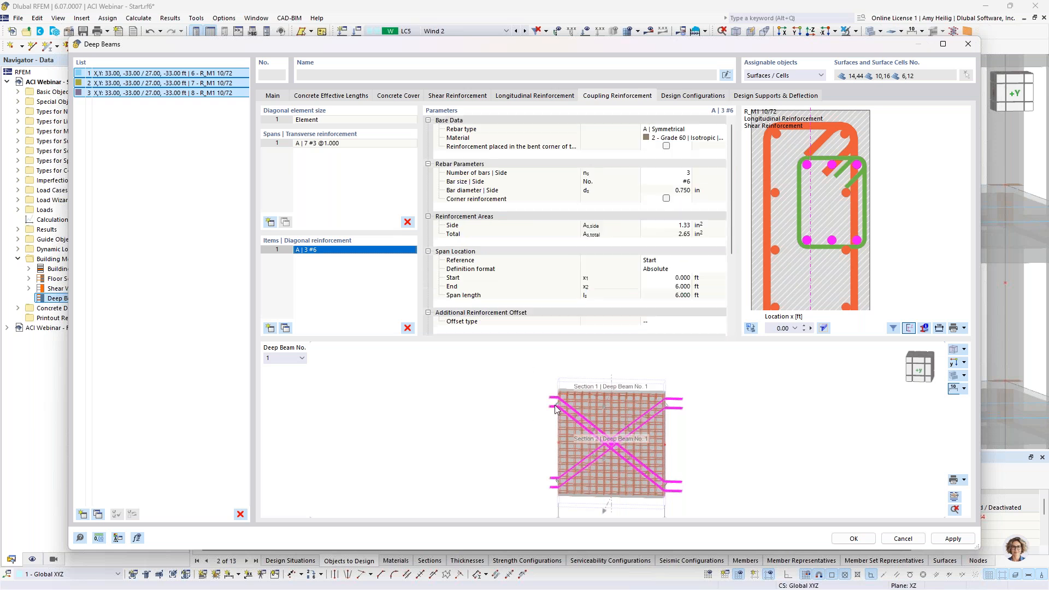
scroll(688, 250, "down", 4)
left_click(676, 286)
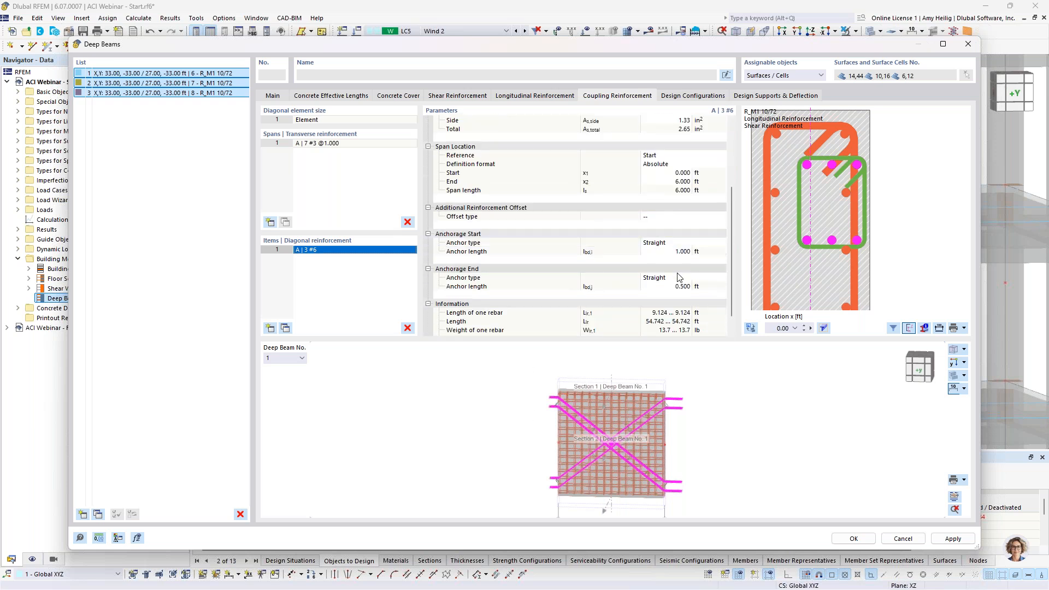
type("1.0")
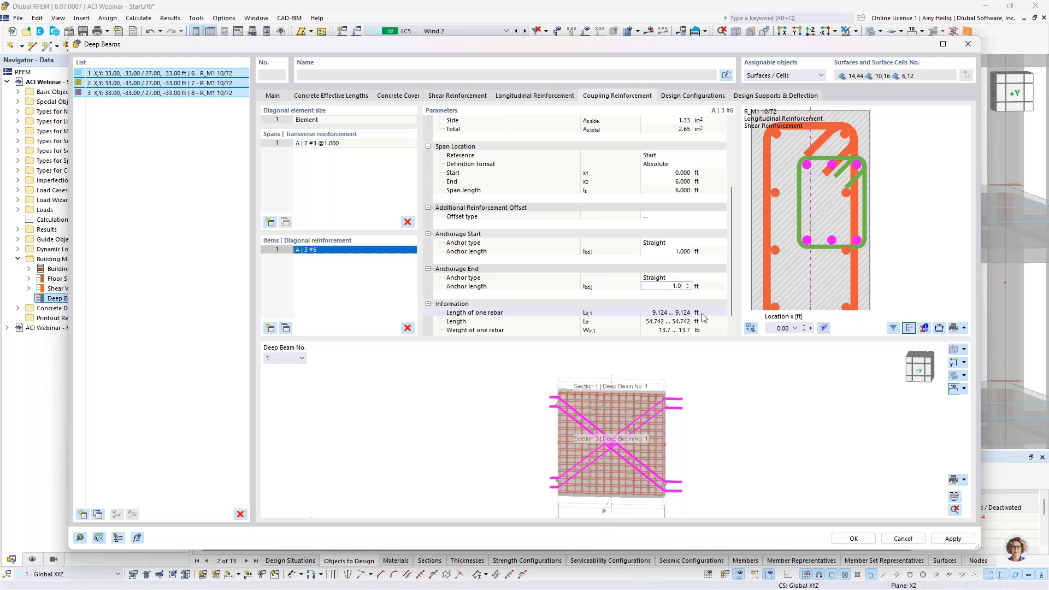
left_click(754, 402)
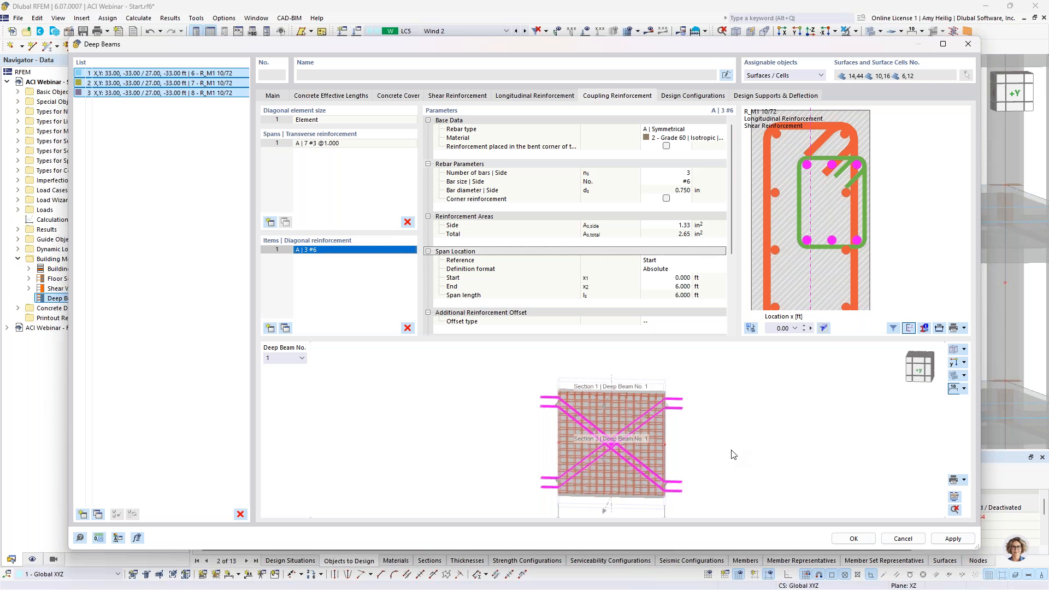
left_click(755, 97)
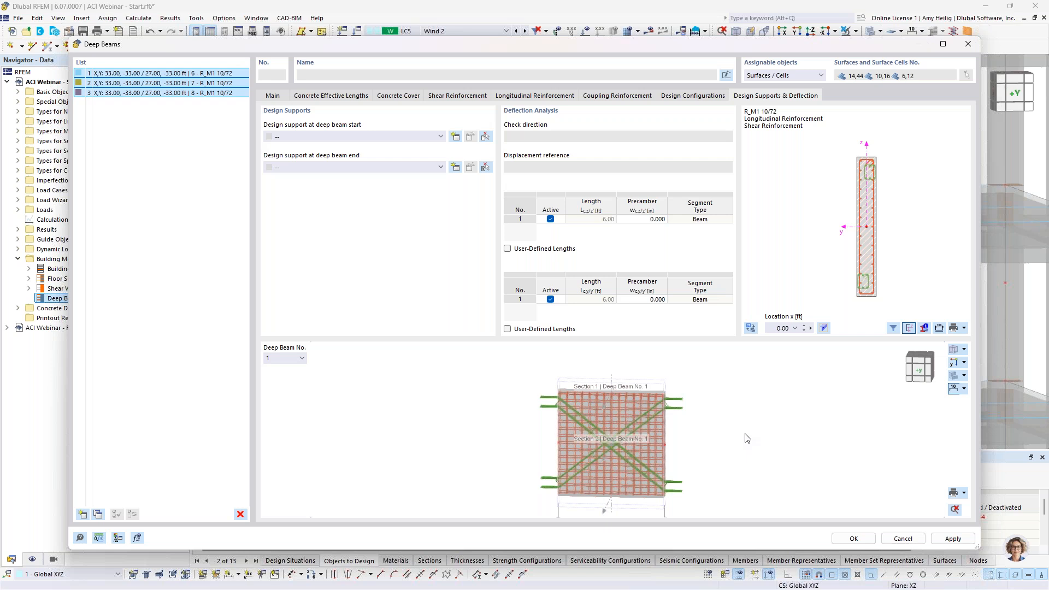
left_click(854, 538)
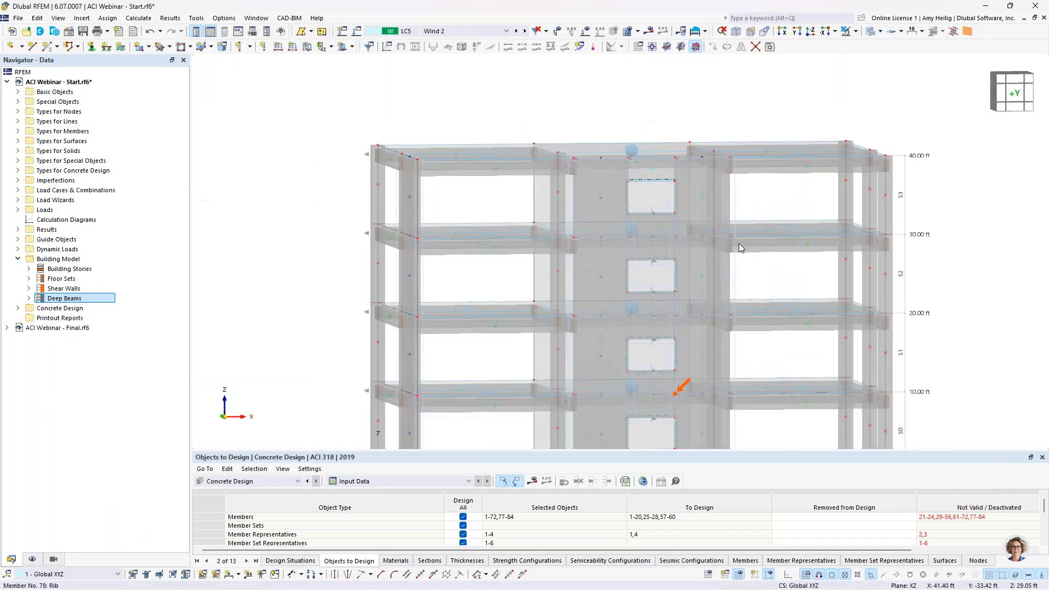
Enlarge the Concrete Design table below the building model so that all object types to design are listed.
scroll(739, 243, "down", 3)
middle_click_drag(713, 280, 626, 280)
scroll(626, 280, "down", 1)
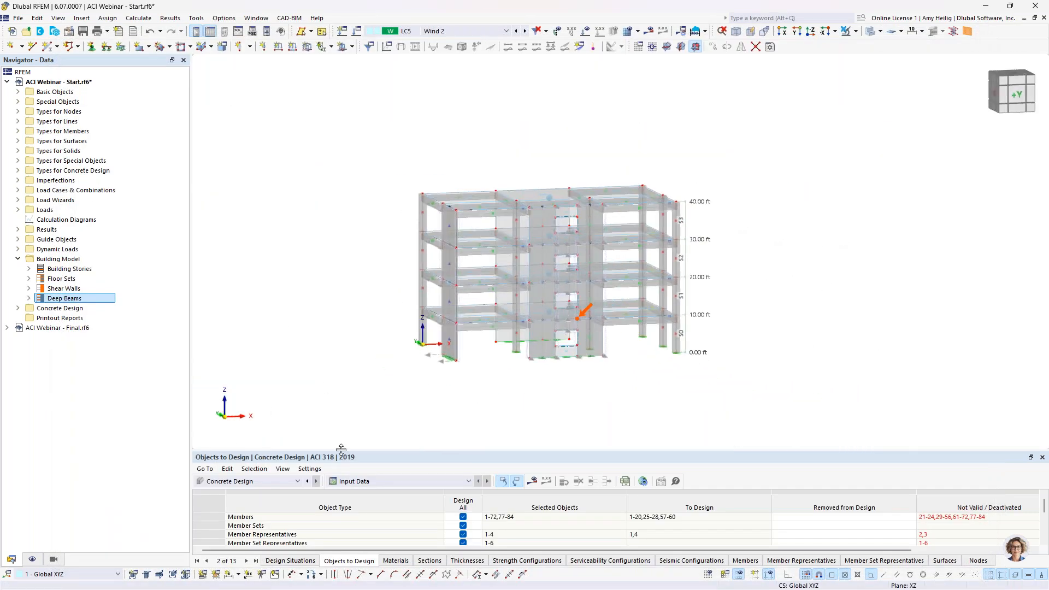
left_click_drag(340, 450, 349, 354)
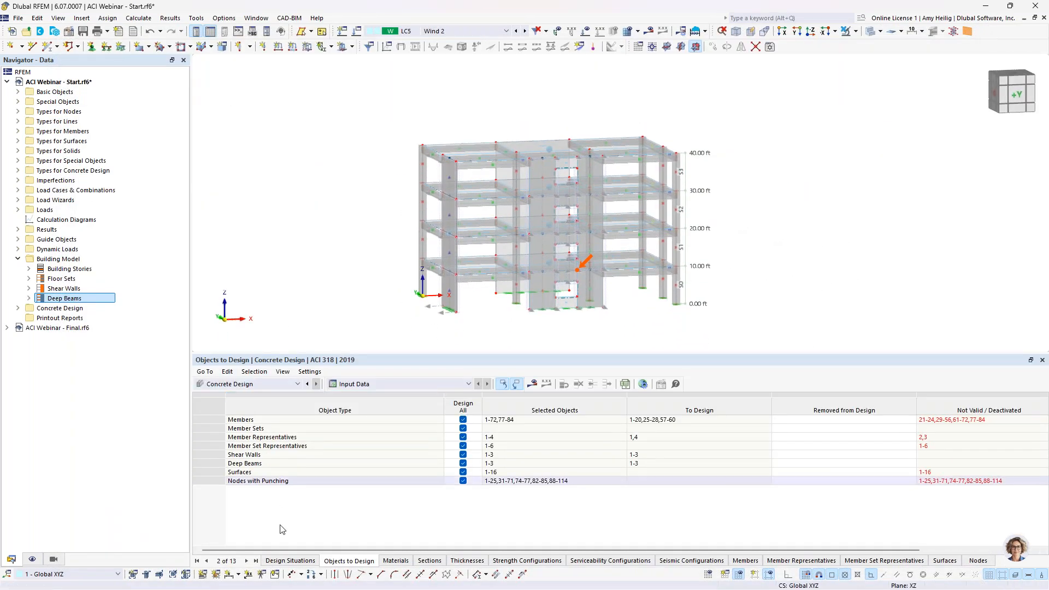
Review the concrete design situations and the limit state type options for DS1, keeping Strength design (LRFD).
left_click(290, 561)
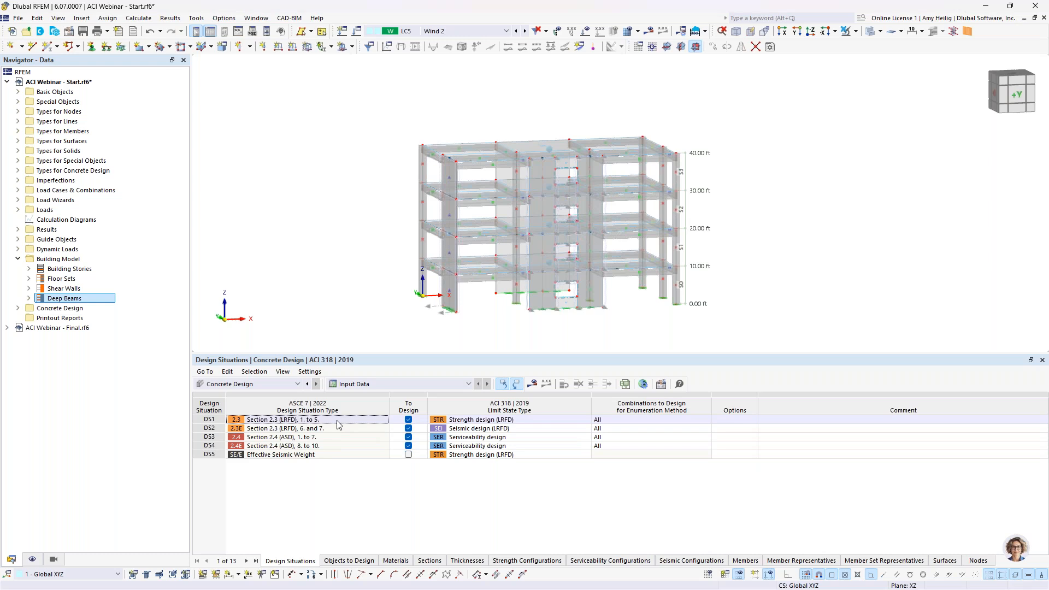
left_click(488, 421)
left_click(488, 421)
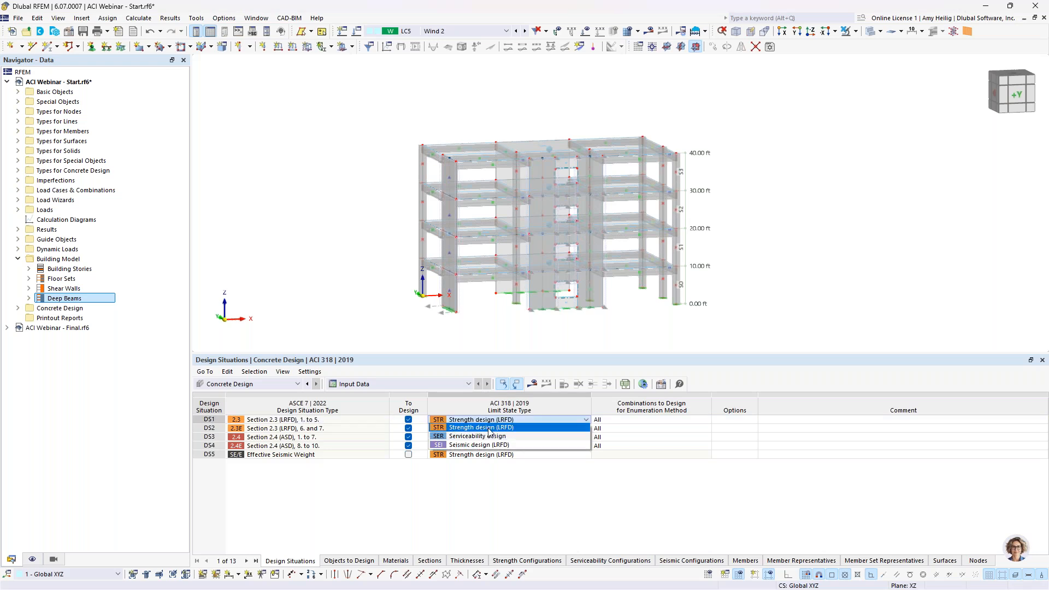
left_click(488, 428)
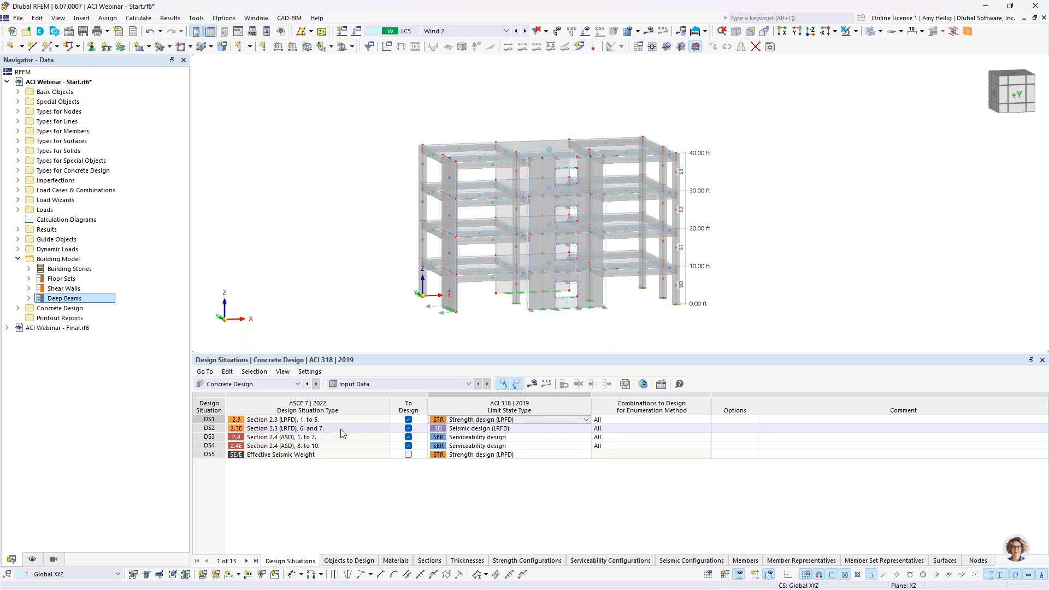
Review the limit state type options for DS2, keeping Seismic design (LRFD), in the concrete design situations.
left_click(486, 429)
left_click(487, 429)
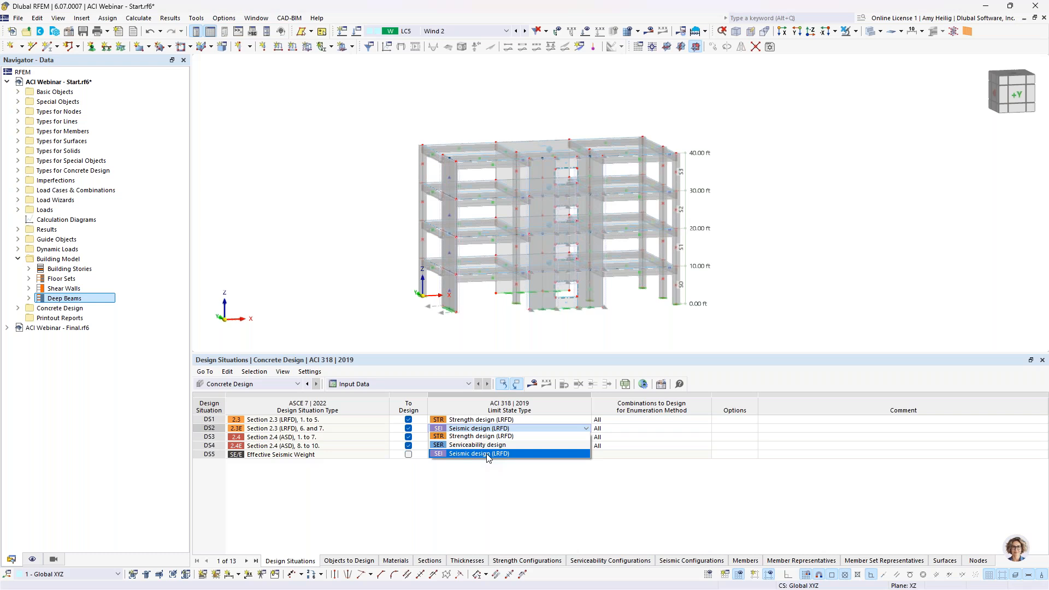
left_click(502, 496)
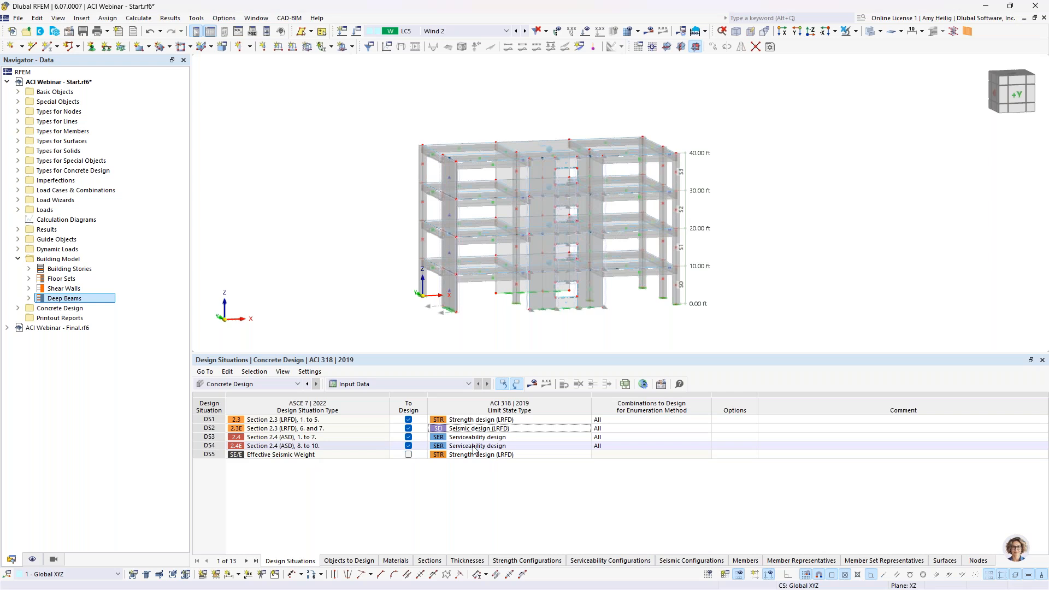
Turn off Design All for every object type to design except Shear Walls and Deep Beams.
left_click(349, 561)
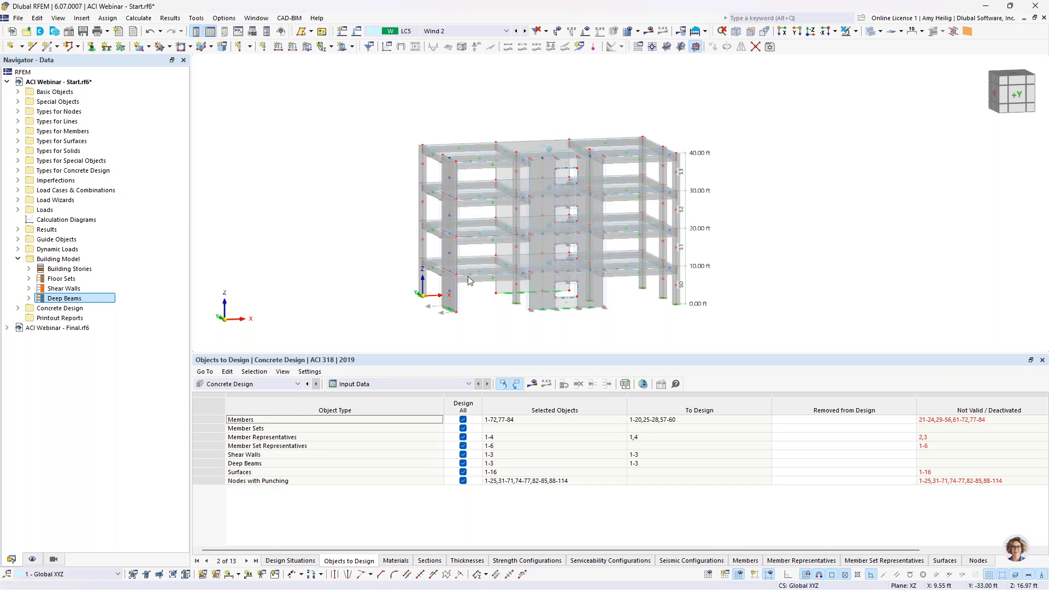
left_click(462, 420)
left_click(463, 428)
left_click(463, 437)
left_click(463, 446)
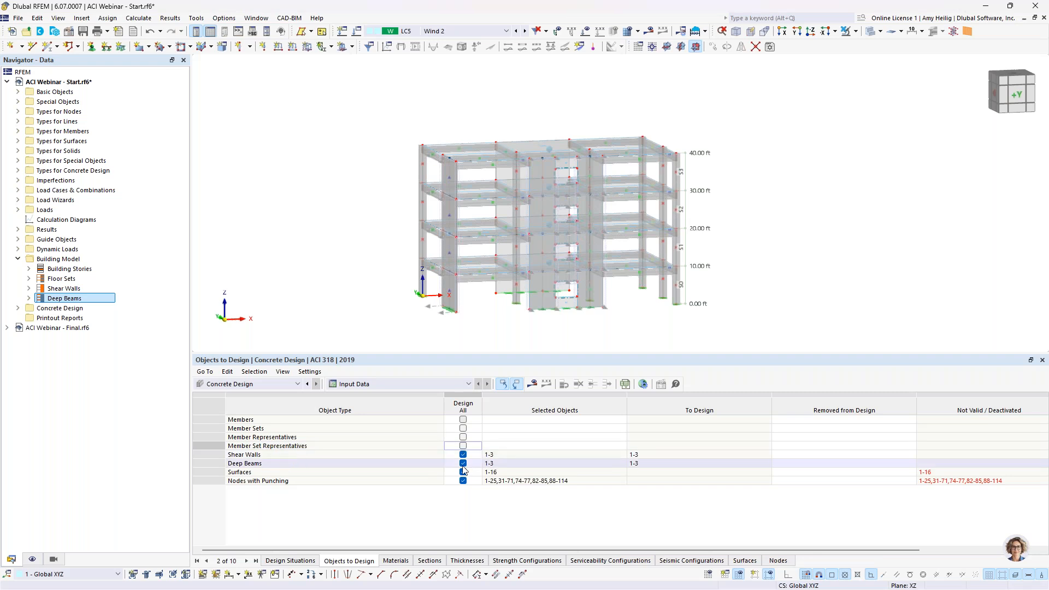
left_click(462, 472)
left_click(463, 482)
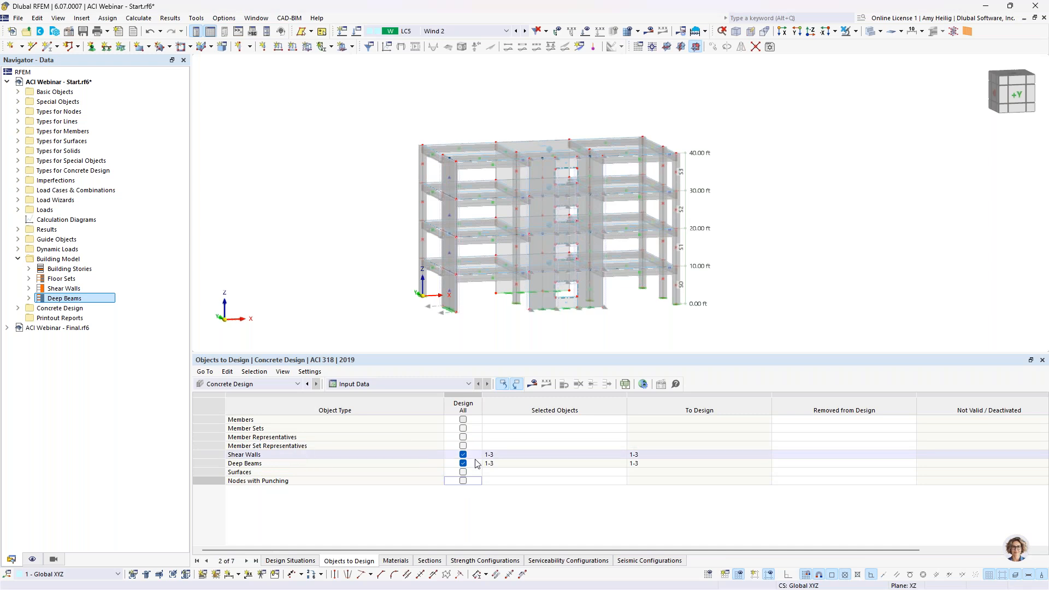
Select the corner-bay columns and connecting beams of the lower two stories, members 7, 8, 11, 12, 59 and 60, for concrete design.
middle_click_drag(761, 255, 644, 264, "ctrl")
left_click(622, 419)
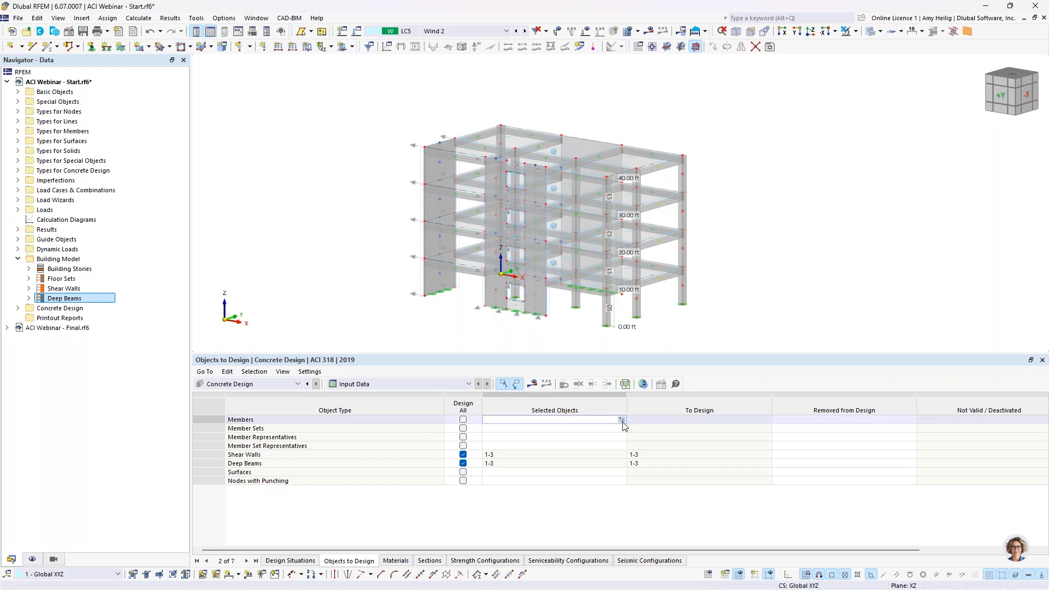
left_click(622, 420)
scroll(668, 279, "up", 5)
left_click(668, 279)
left_click(628, 225)
left_click(555, 289)
left_click(552, 225)
left_click(665, 164)
left_click(637, 131)
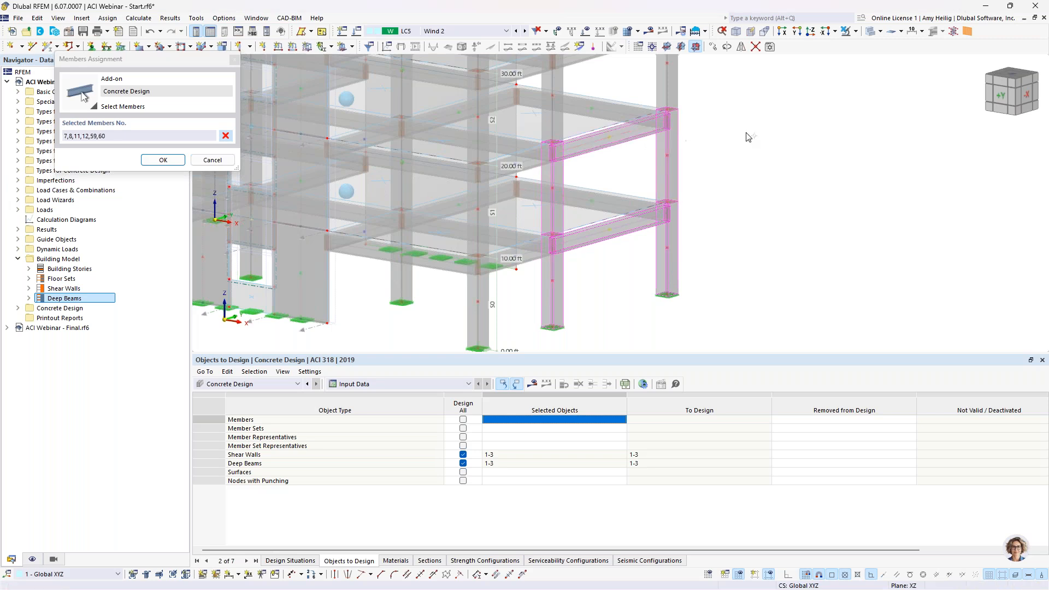
Add the same bay's columns and beams in the upper two stories and accept members 5-12 and 57-60 for design.
middle_click_drag(749, 138, 733, 255)
left_click(649, 203)
left_click(597, 168)
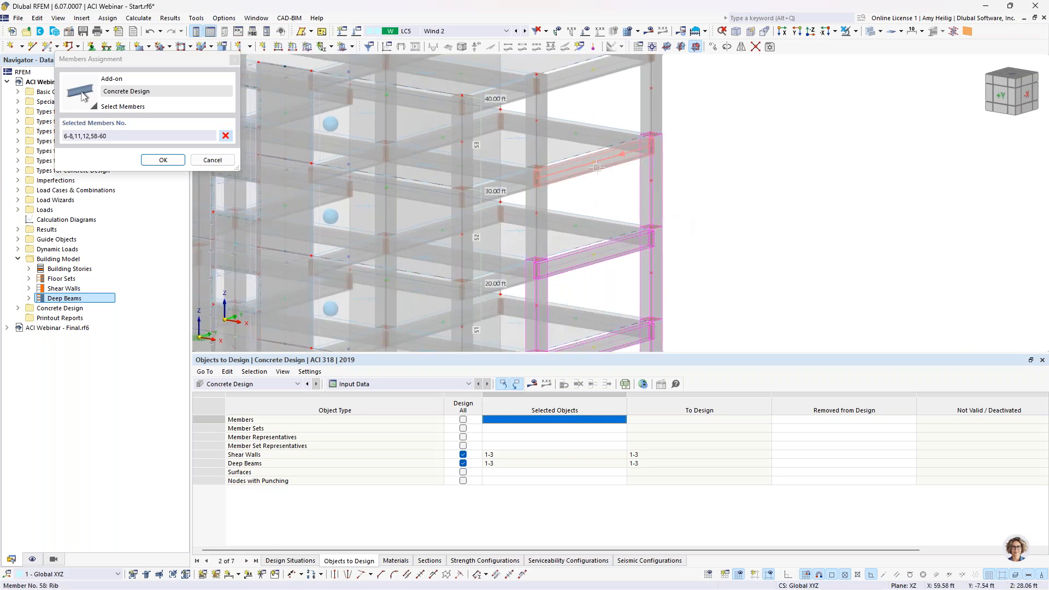
left_click(543, 145)
left_click(543, 145)
left_click(588, 79)
left_click(647, 108)
left_click(163, 160)
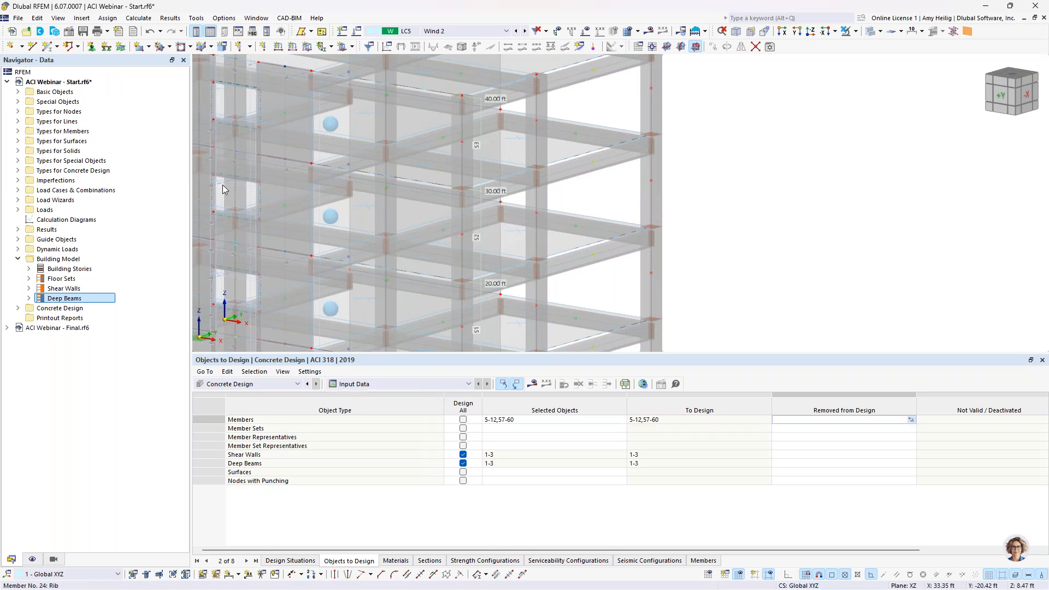
Switch to the other open model, ACI Webinar - Final.rf6, and view its calculated building.
left_click(138, 19)
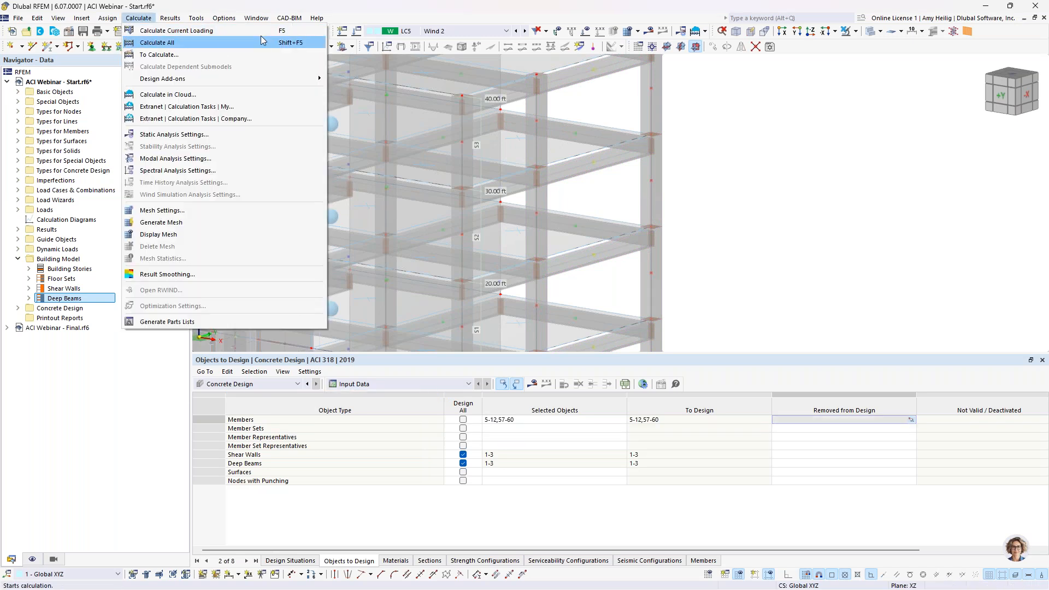
left_click(256, 18)
left_click(256, 18)
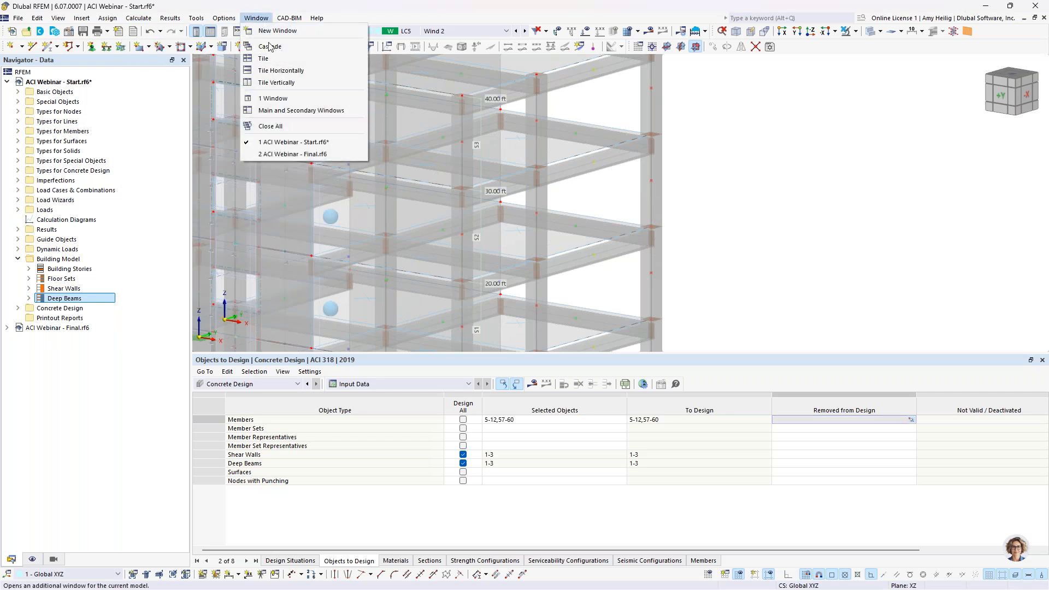
left_click(286, 153)
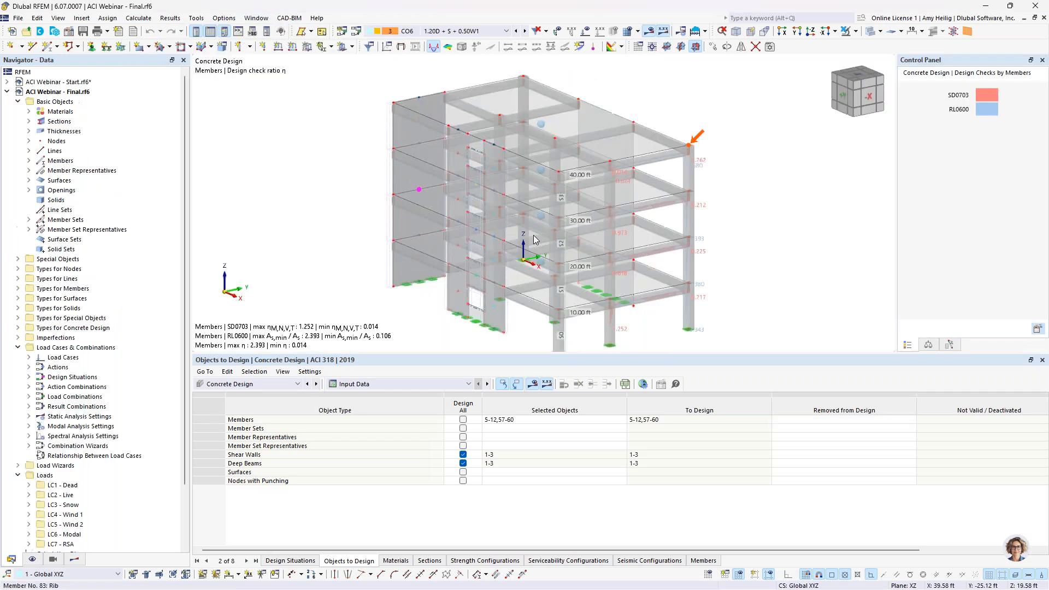
middle_click_drag(735, 245, 701, 209, "ctrl")
left_click(7, 92)
left_click(7, 93)
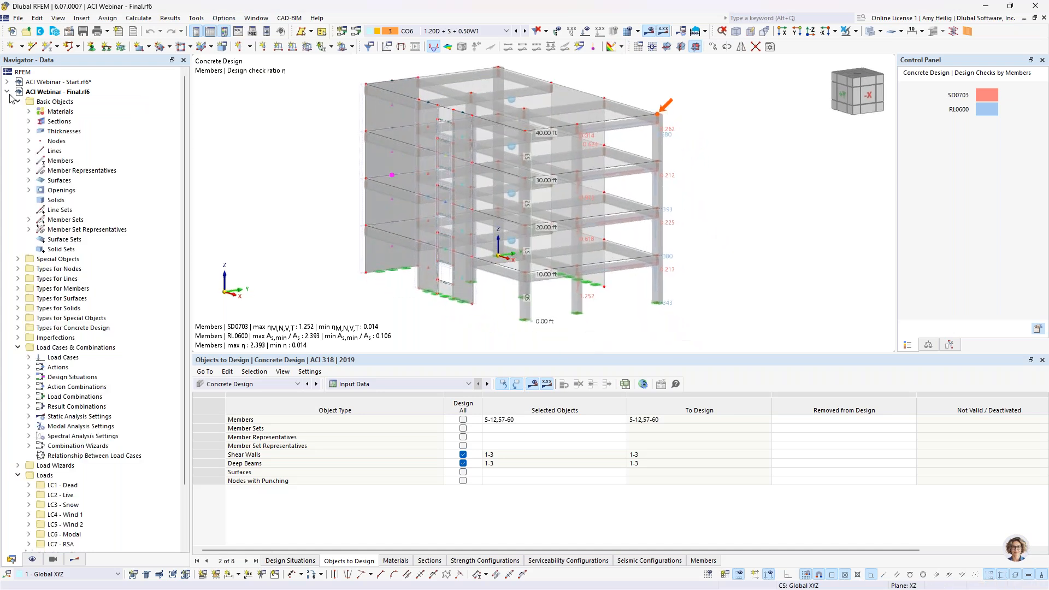
Show the results navigator and list the concrete Design Ratios on Members in the table.
left_click(74, 558)
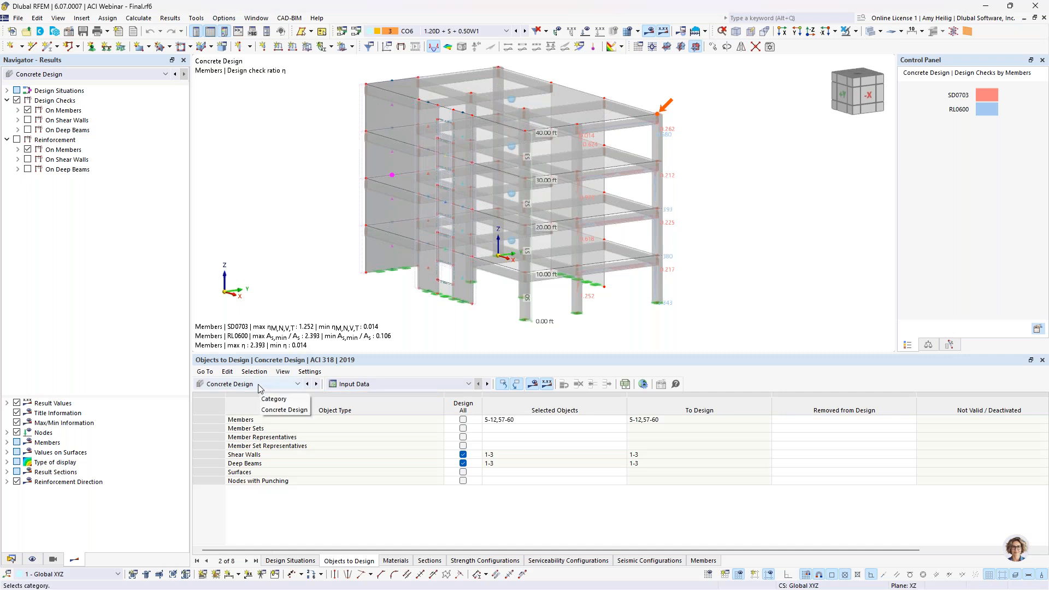
left_click(414, 385)
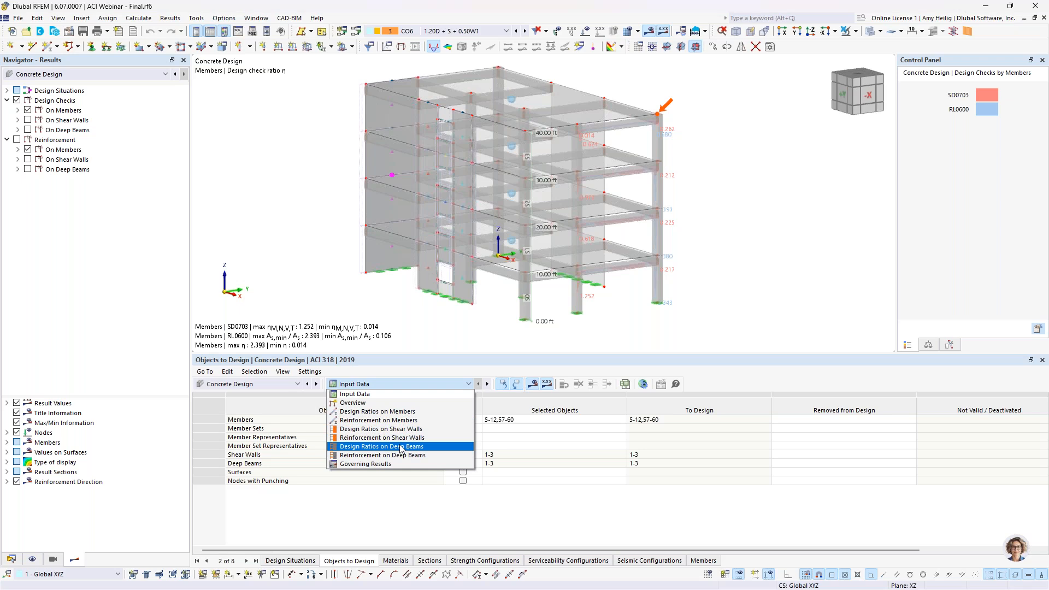
left_click(392, 414)
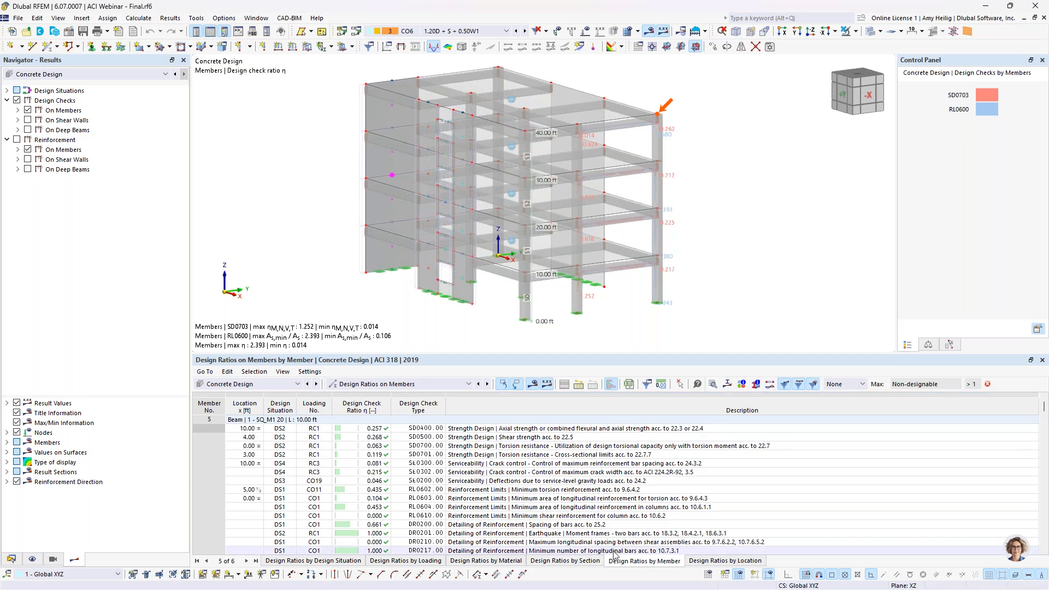
Enlarge the design ratios table and examine the checks listed for member 5, the top-story corner column.
left_click(581, 448)
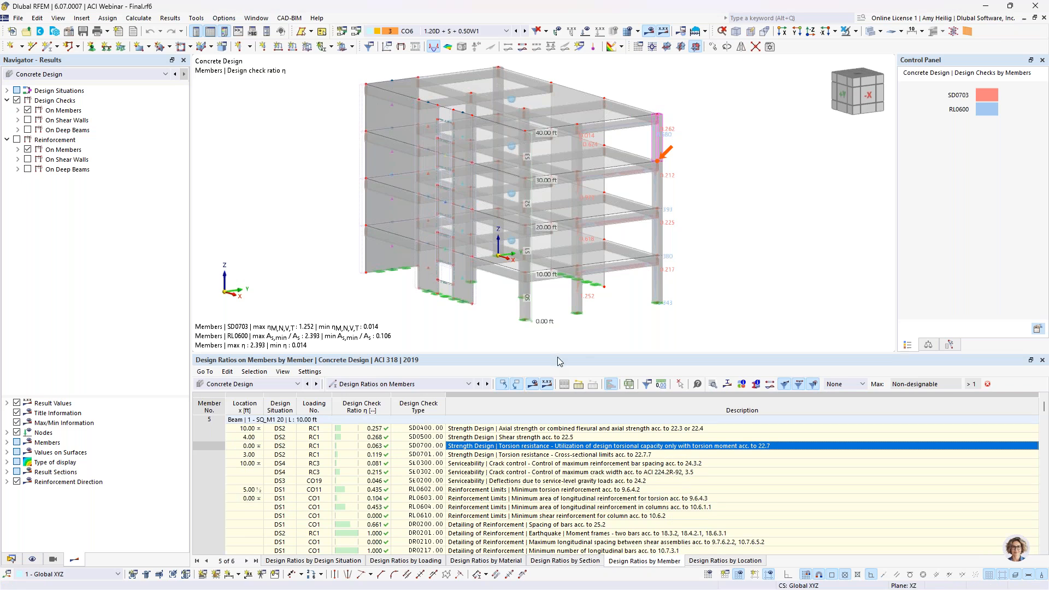
left_click_drag(559, 358, 559, 325)
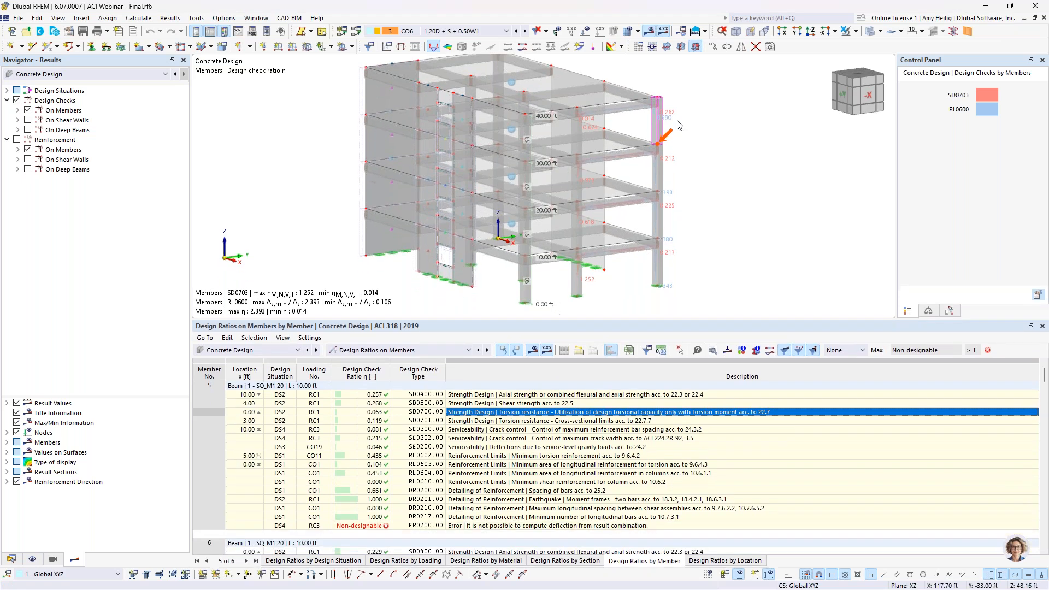
scroll(650, 116, "up", 5)
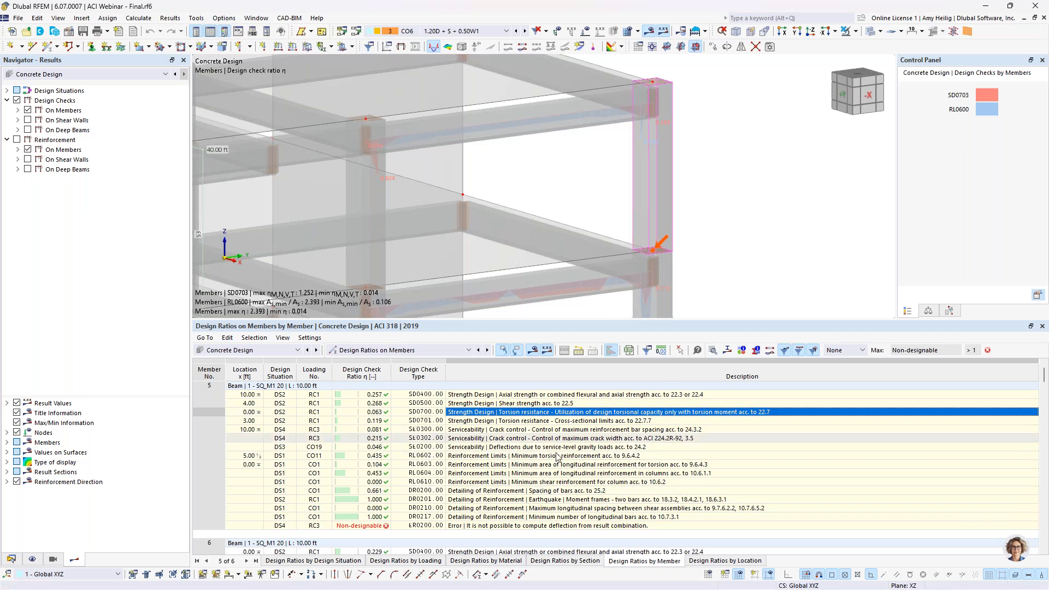
scroll(559, 506, "down", 2)
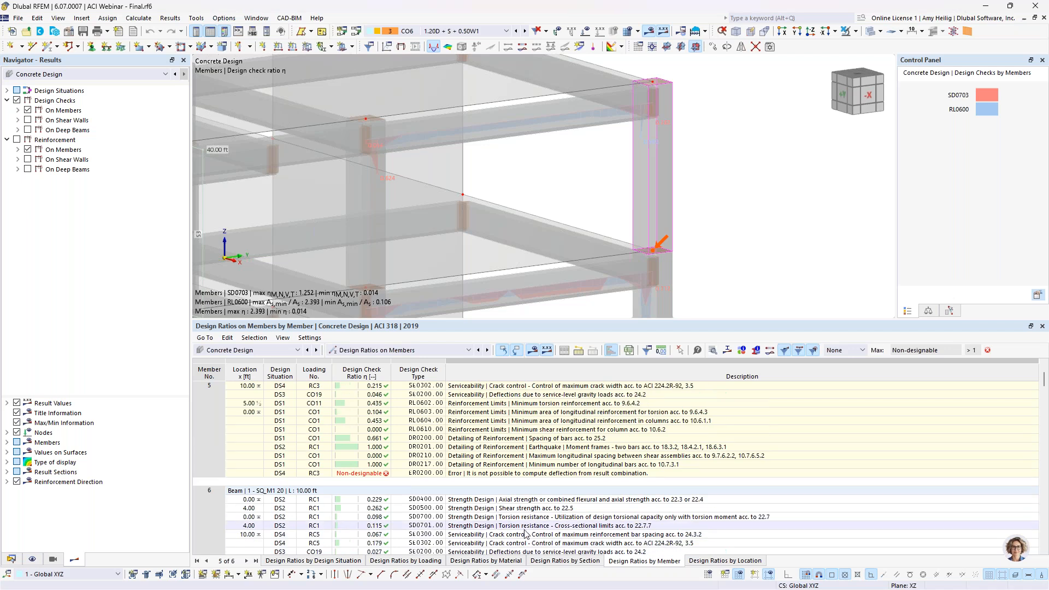
scroll(527, 534, "up", 2)
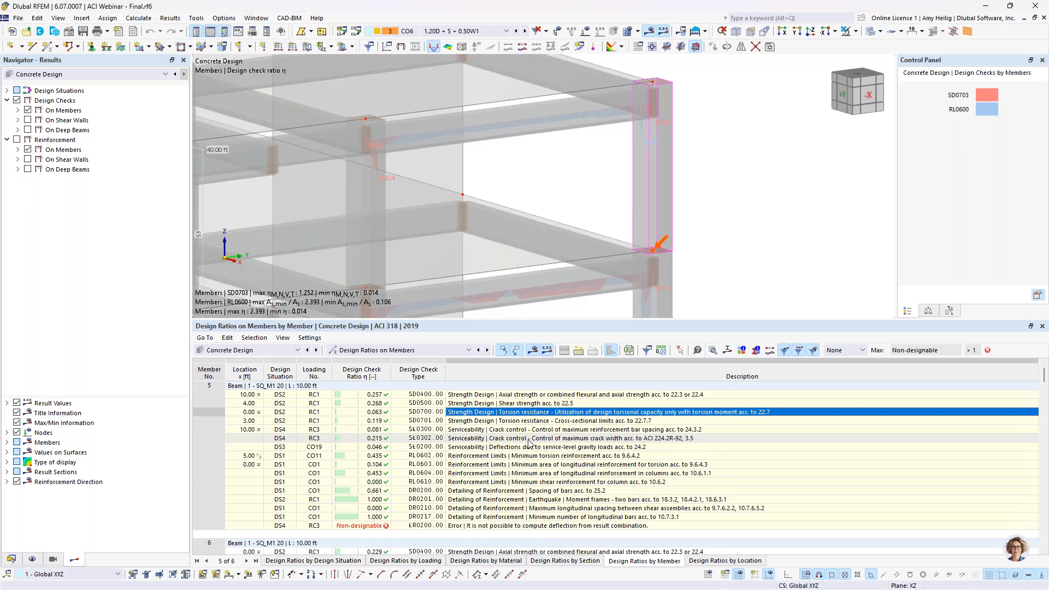
Open the design check details for member 5's combined axial and flexural strength check SD0400 and read the formulas and ACI references.
left_click(528, 394)
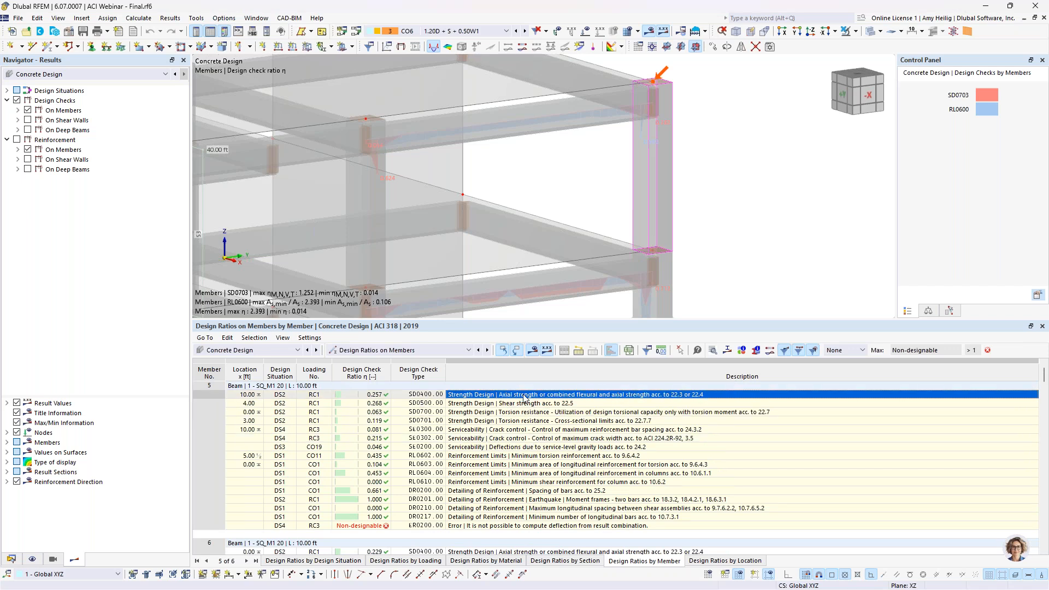
left_click(713, 350)
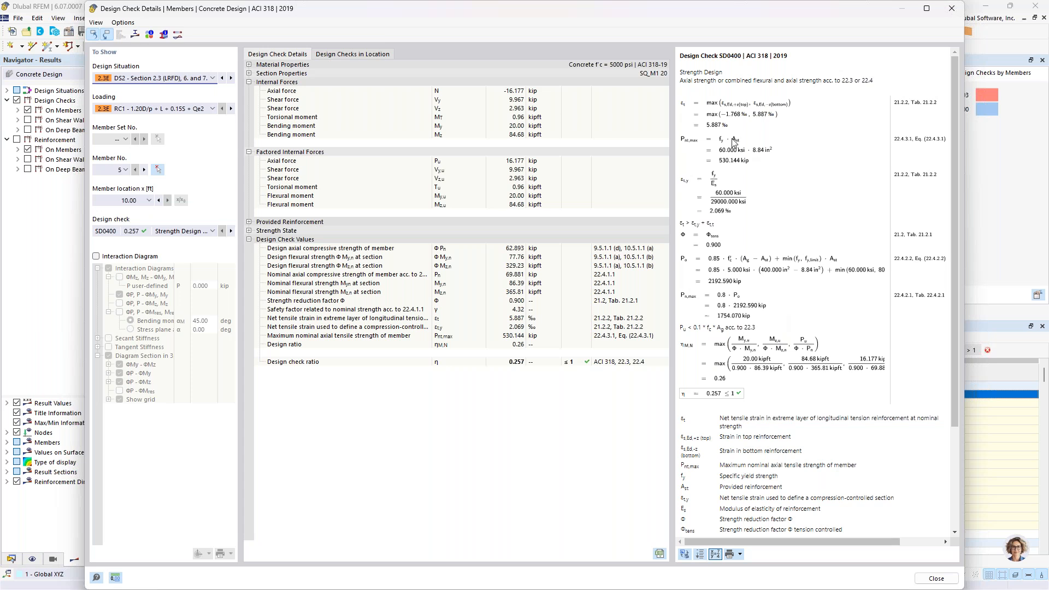
scroll(721, 133, "up", 3, "ctrl")
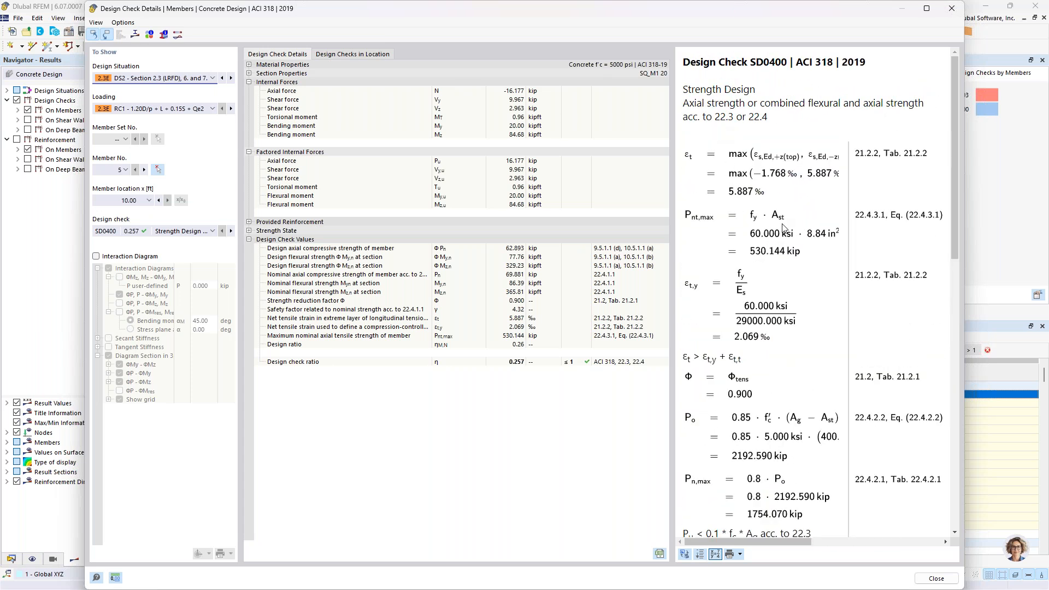
scroll(756, 301, "down", 5)
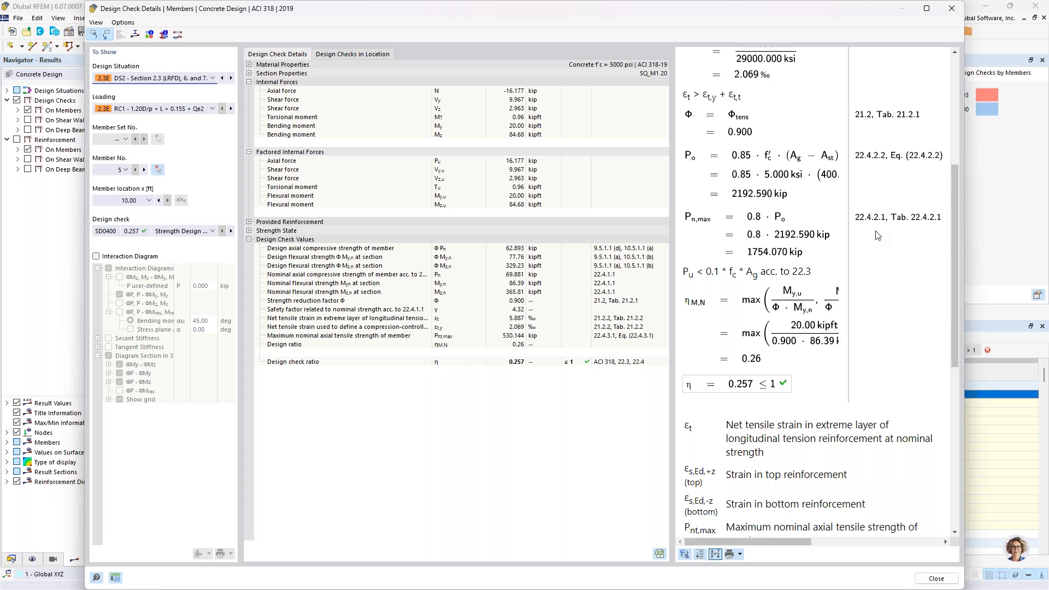
scroll(877, 235, "down", 3)
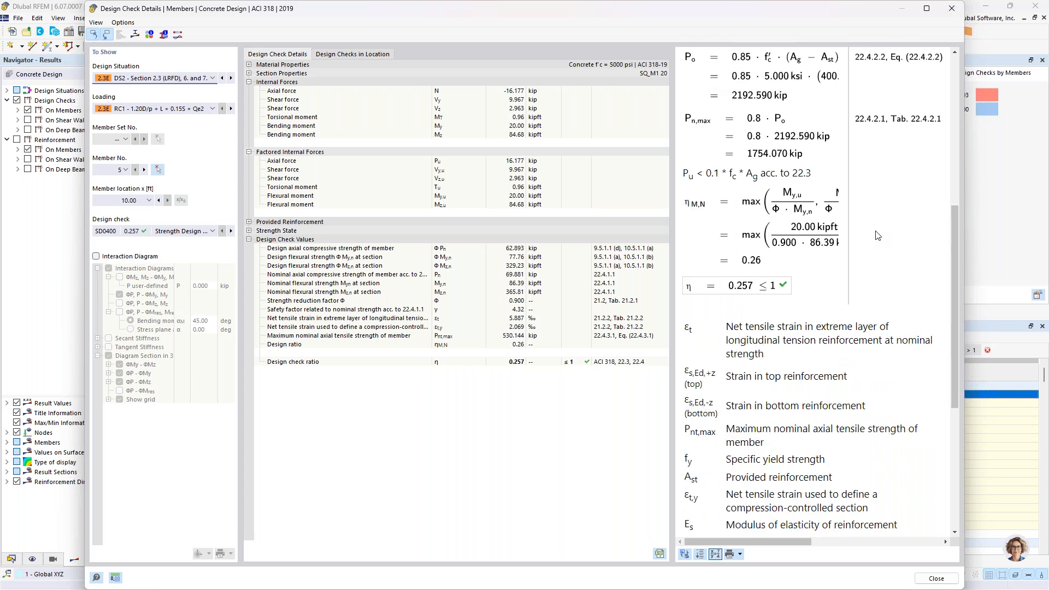
scroll(877, 235, "down", 5)
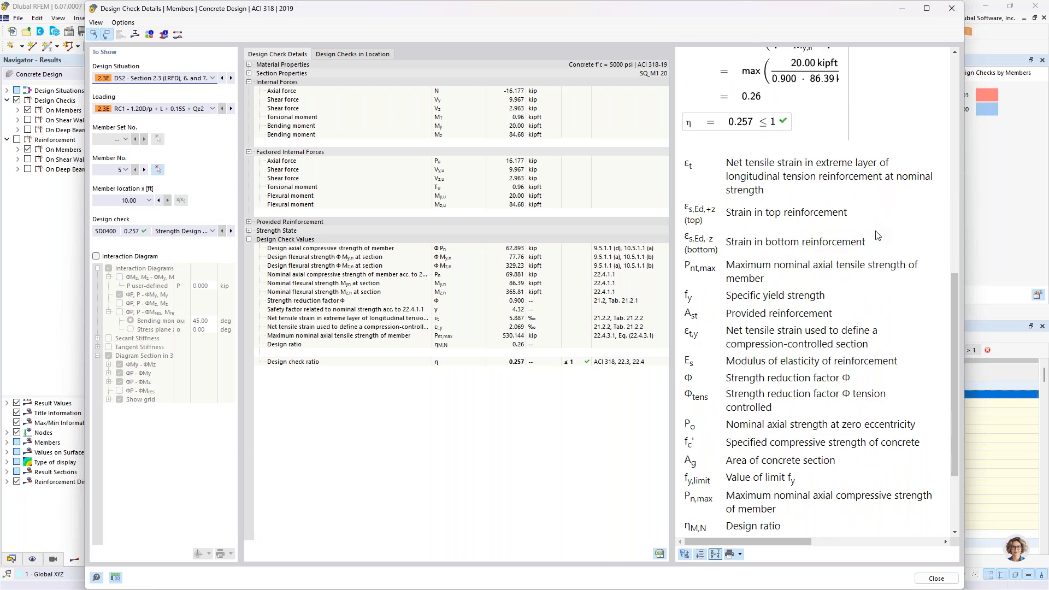
scroll(830, 298, "up", 15)
scroll(830, 298, "down", 5)
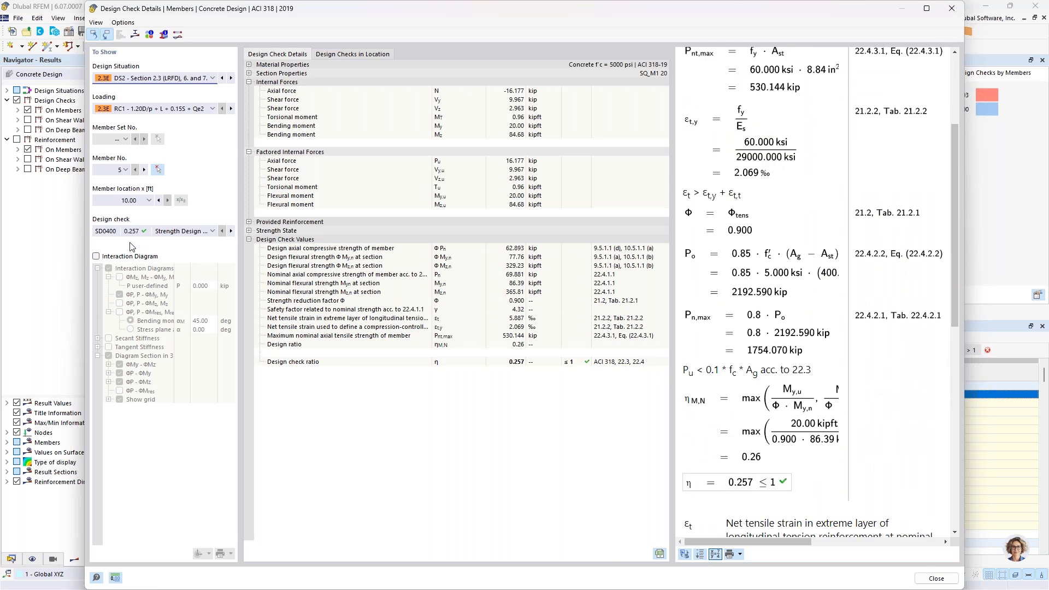
Turn on the interaction diagram for the column check, examine its 2D and 3D plots, and close the details.
left_click(97, 256)
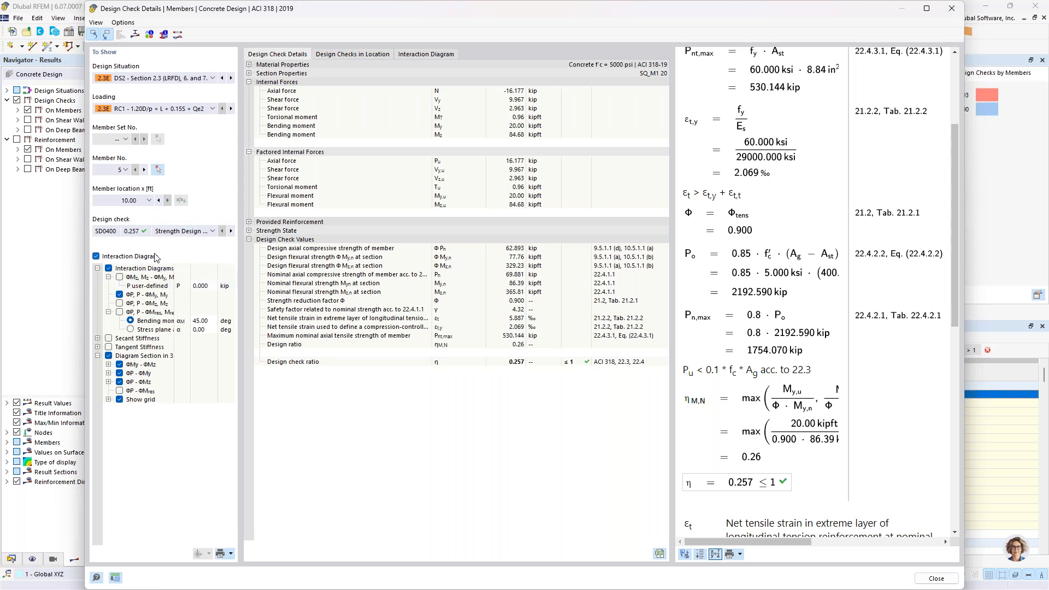
left_click(428, 55)
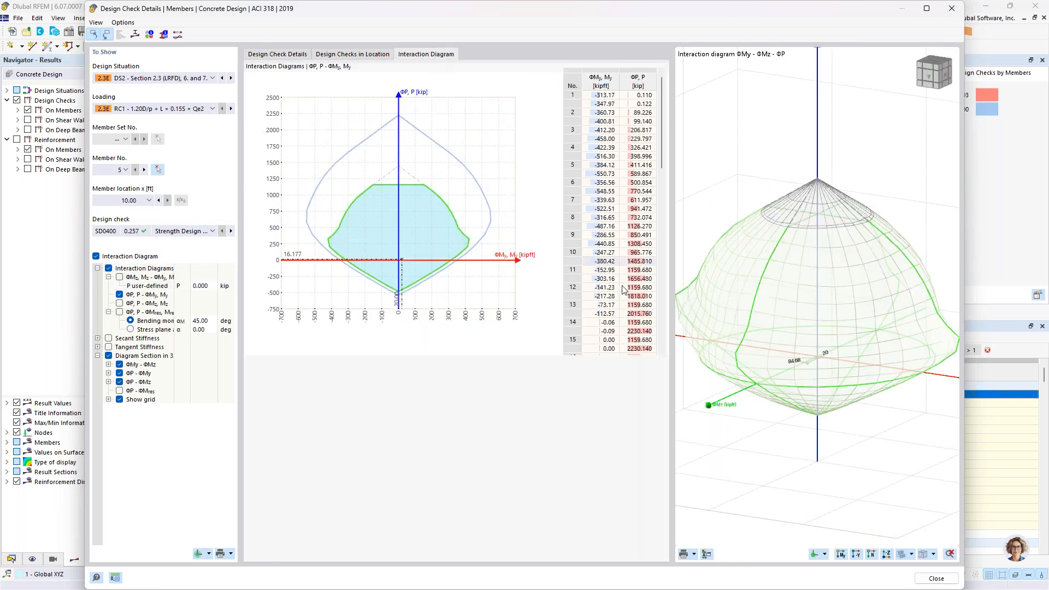
middle_click_drag(897, 340, 865, 375, "ctrl")
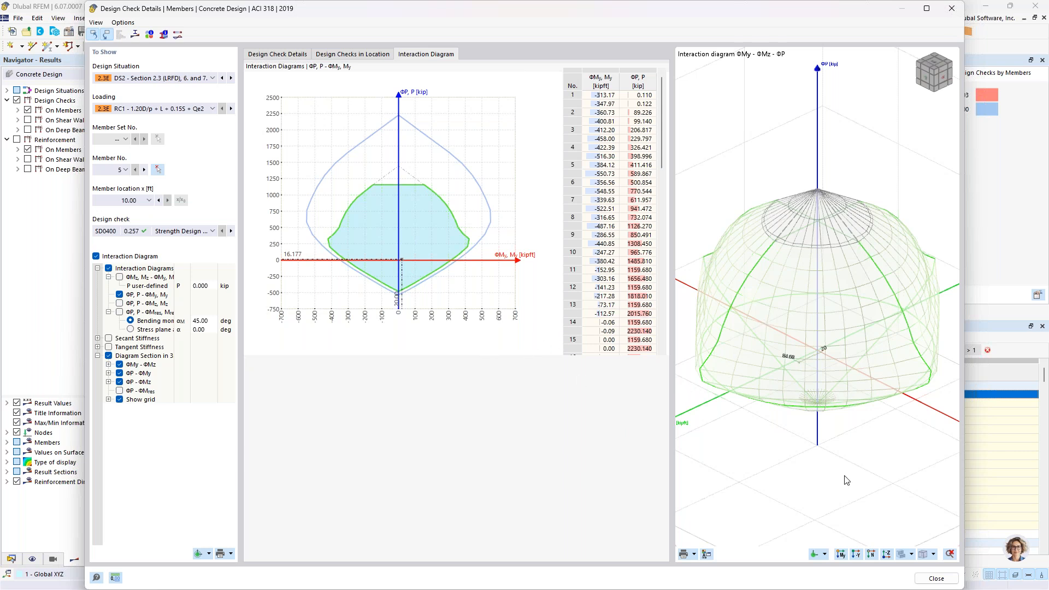
left_click(280, 54)
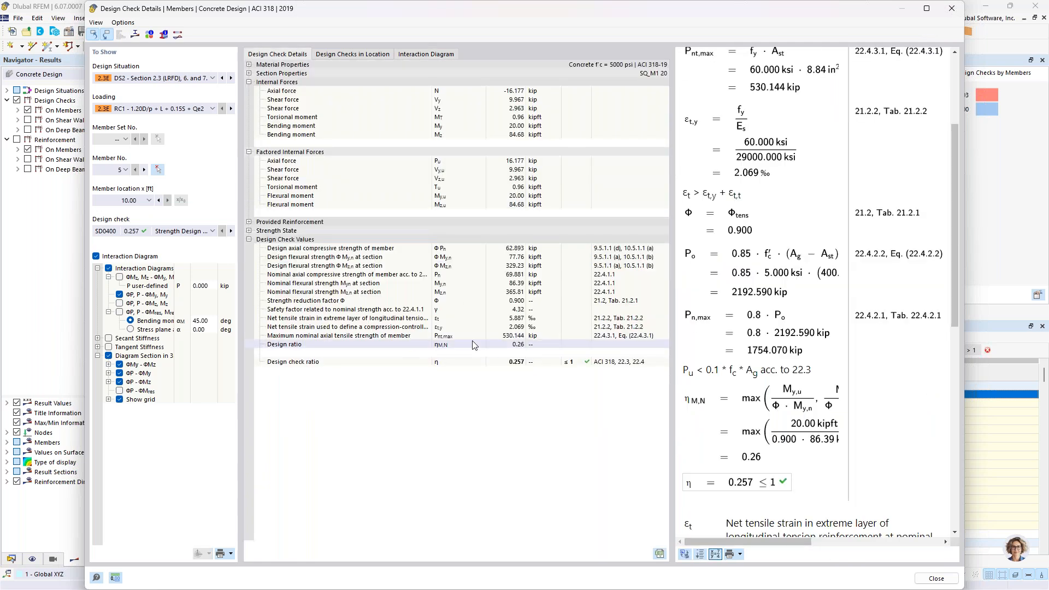
left_click(929, 583)
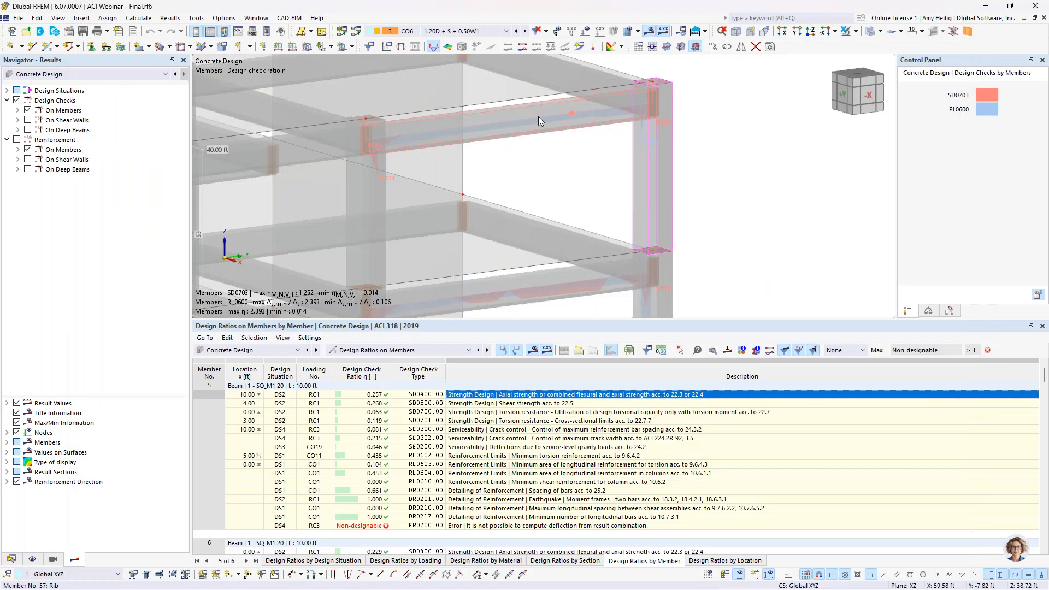
Select the top-story beam, member 57, in the model and examine its listed design checks.
left_click(539, 117)
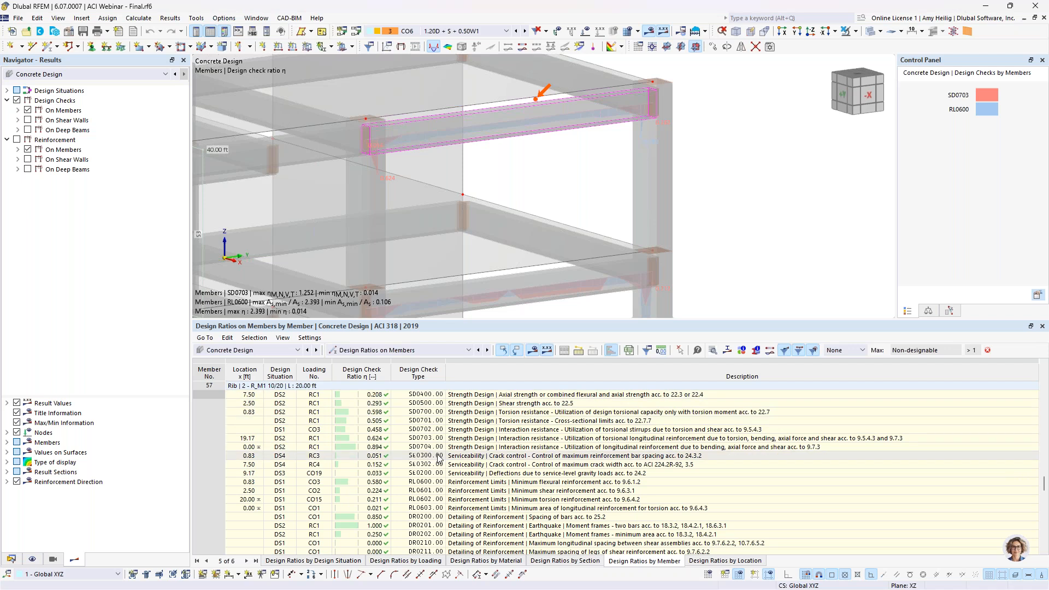
scroll(440, 459, "down", 1)
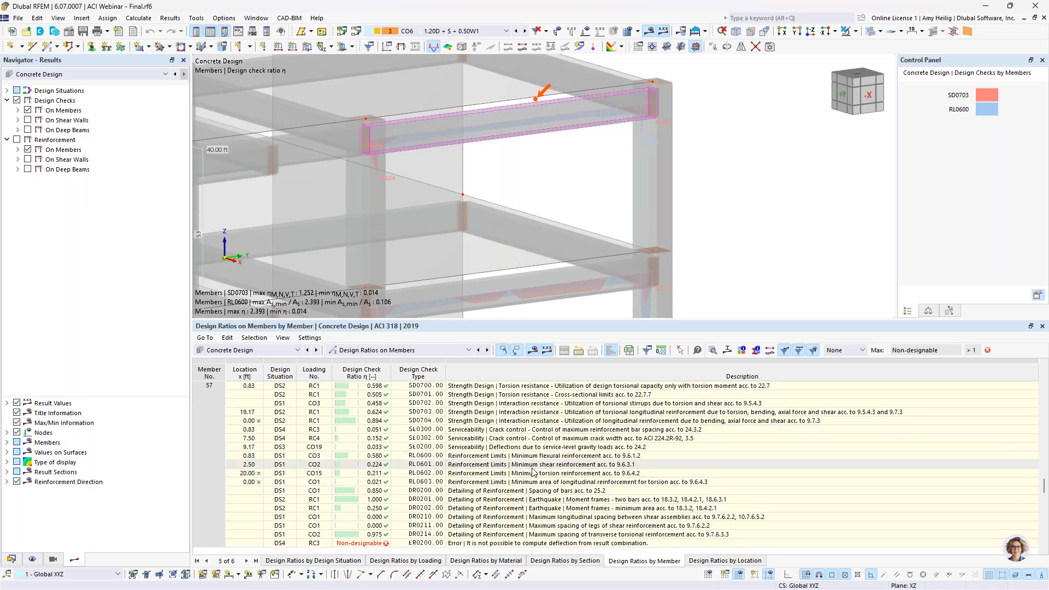
Review the design checks listed for member 57, and switch the results table to the design ratios on shear walls.
scroll(534, 472, "up", 2)
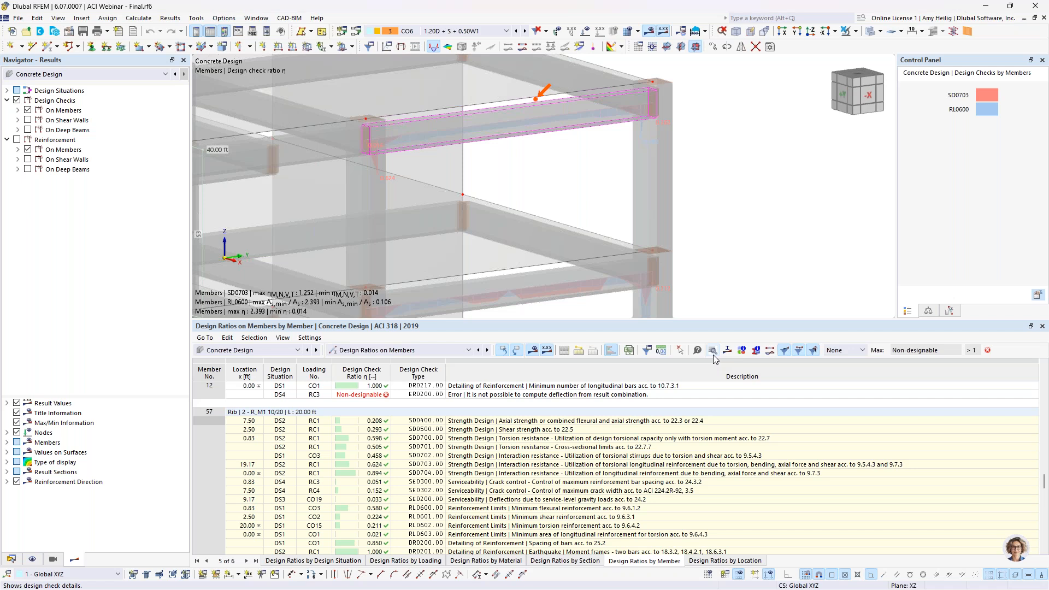
scroll(601, 483, "down", 1)
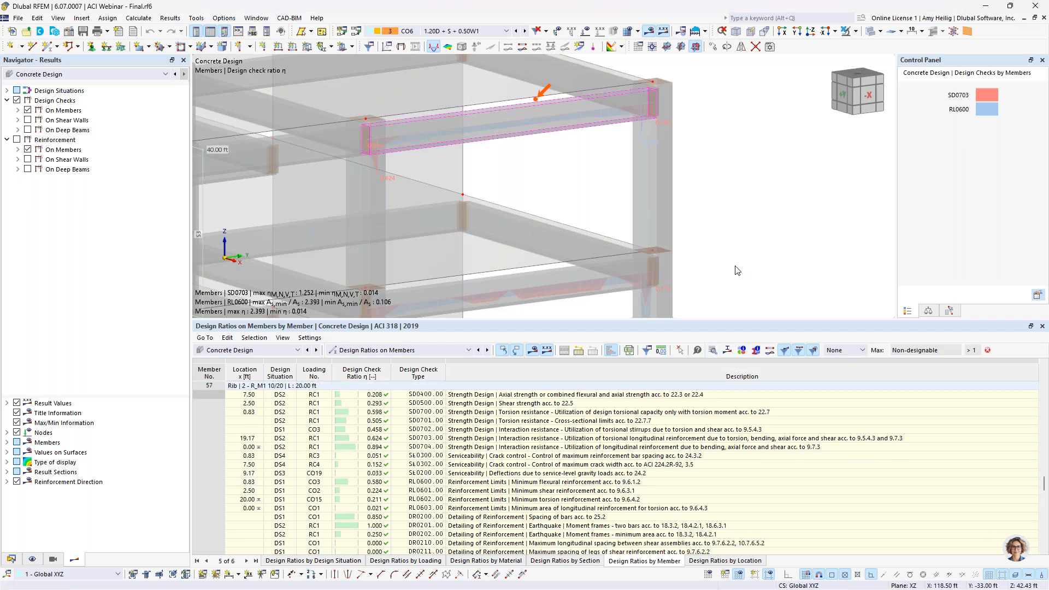
left_click(398, 353)
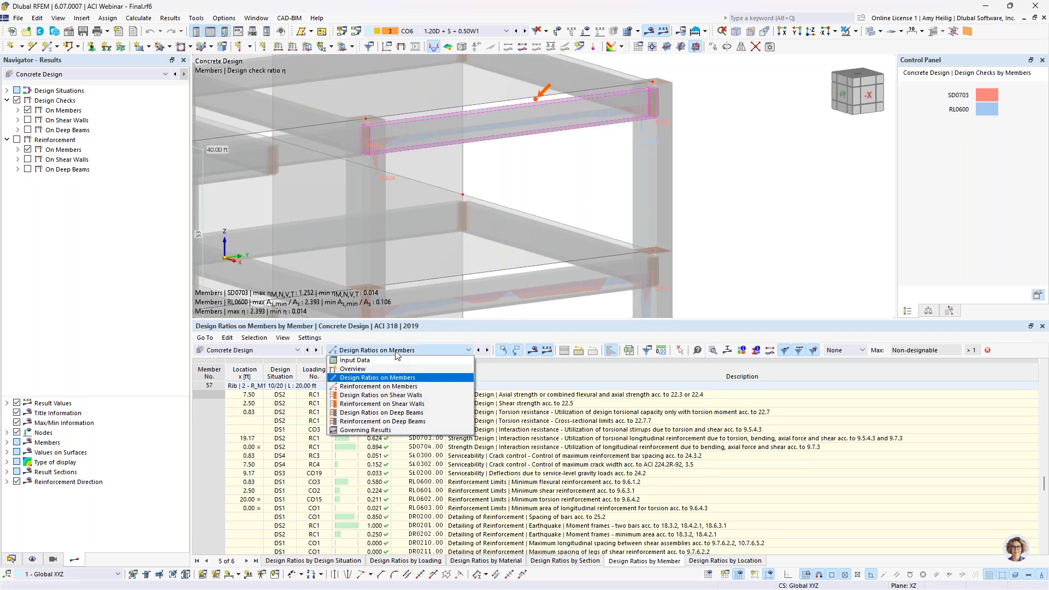
left_click(385, 401)
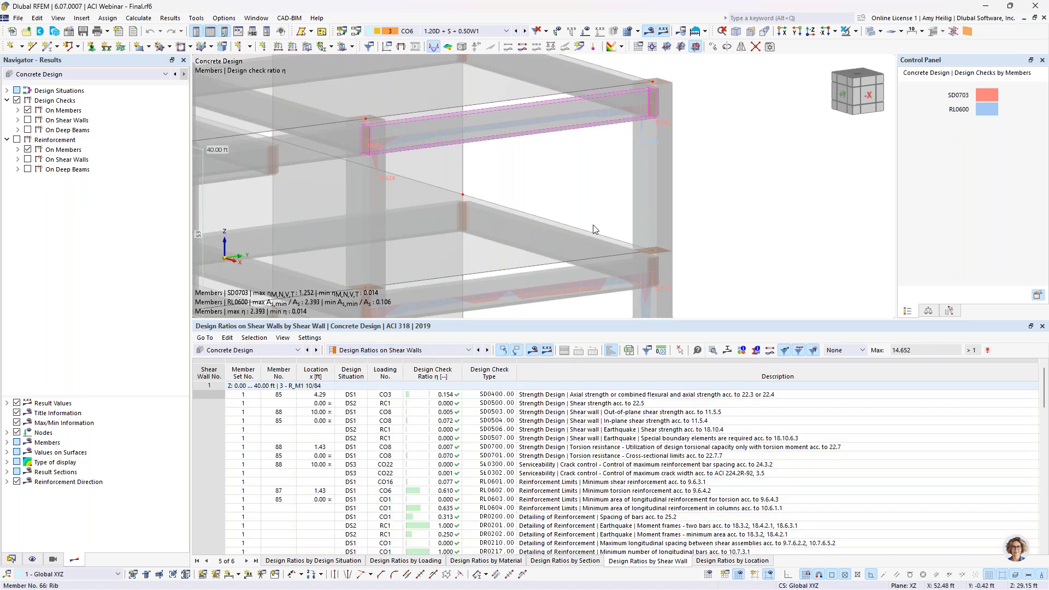
Examine the checks listed for shear wall 1, including the design check details of its combined axial and flexural strength check SD0400.
scroll(594, 226, "down", 3)
middle_click_drag(593, 225, 609, 179)
scroll(609, 179, "down", 1)
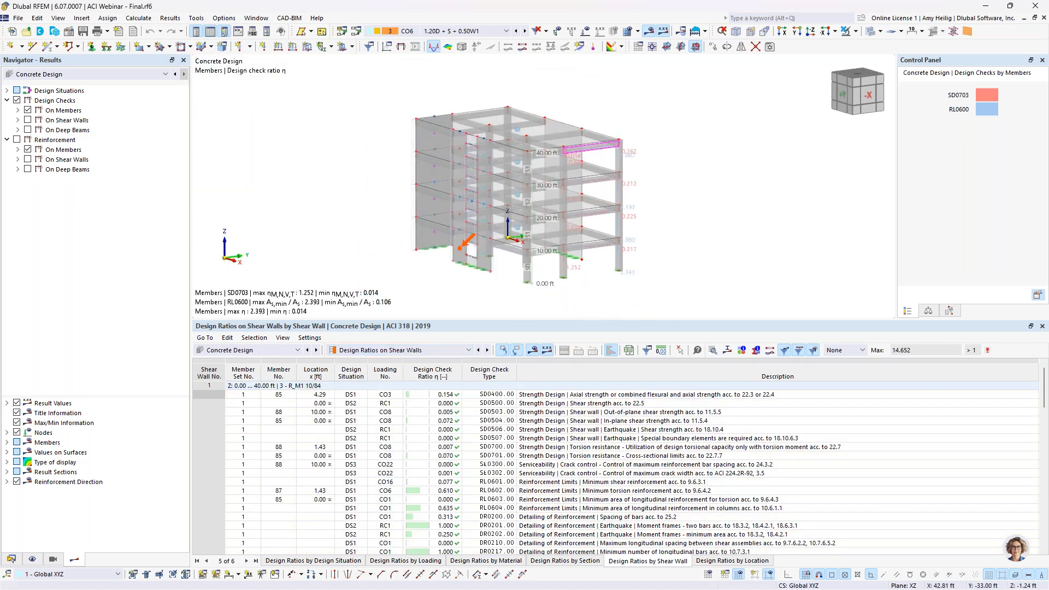
middle_click_drag(510, 279, 538, 283, "ctrl")
scroll(465, 260, "up", 1)
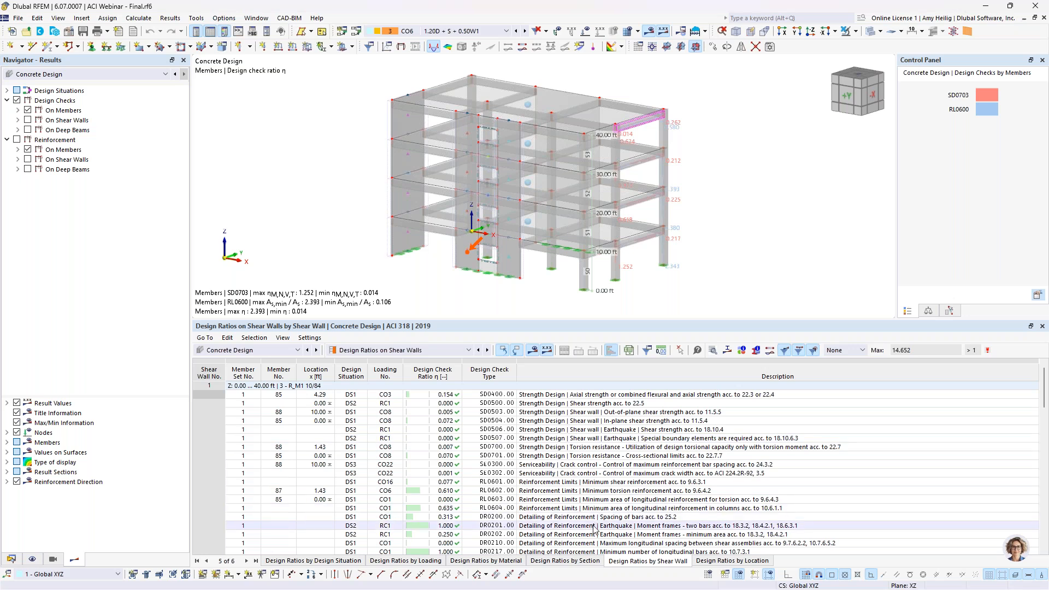
left_click(560, 395)
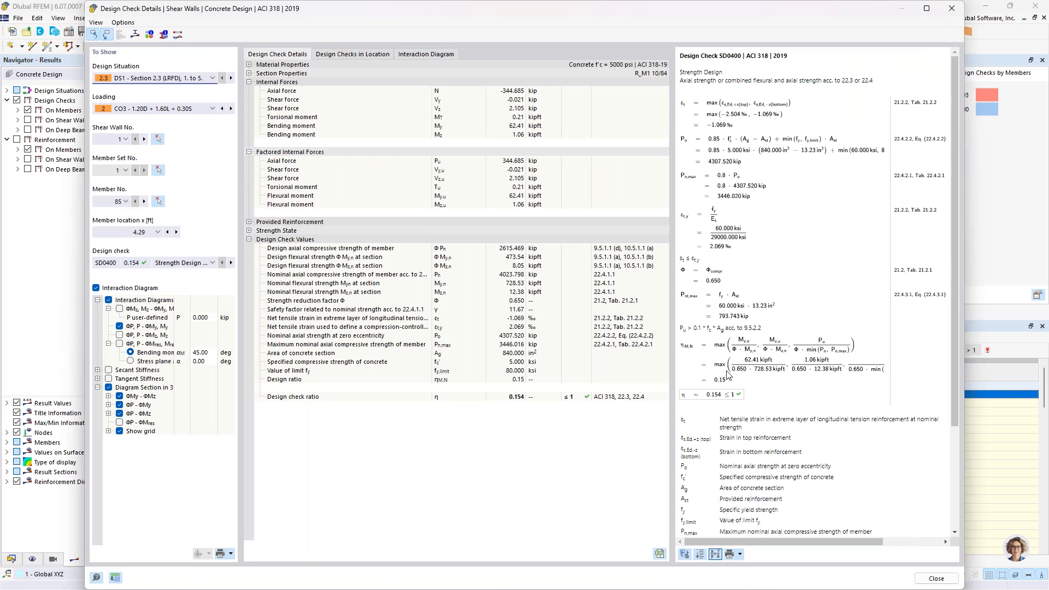
left_click(952, 9)
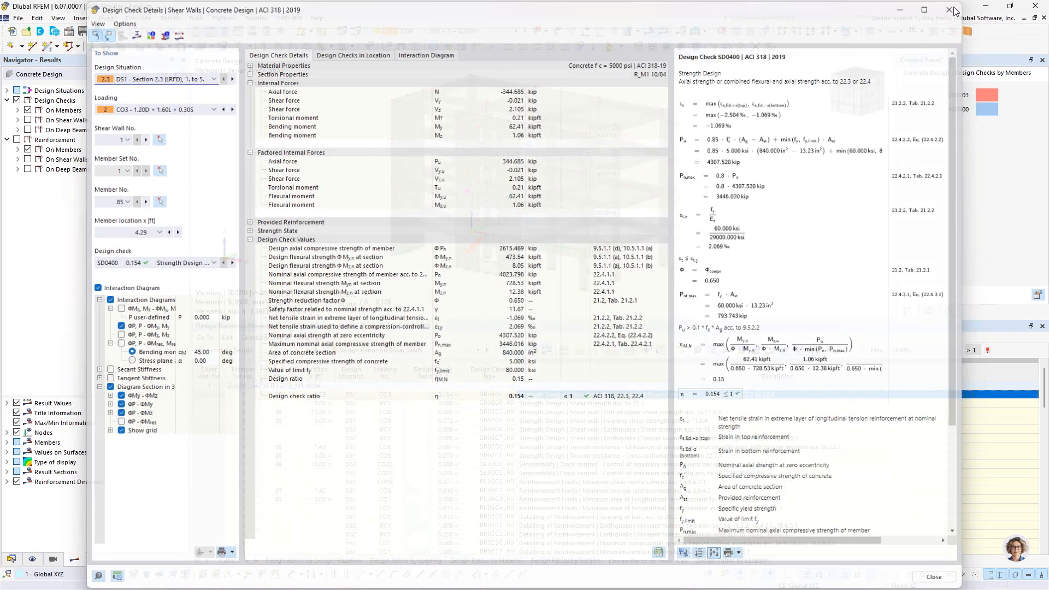
List the design ratios on deep beams and show the model as wireframe around the lowest wall openings.
left_click(407, 352)
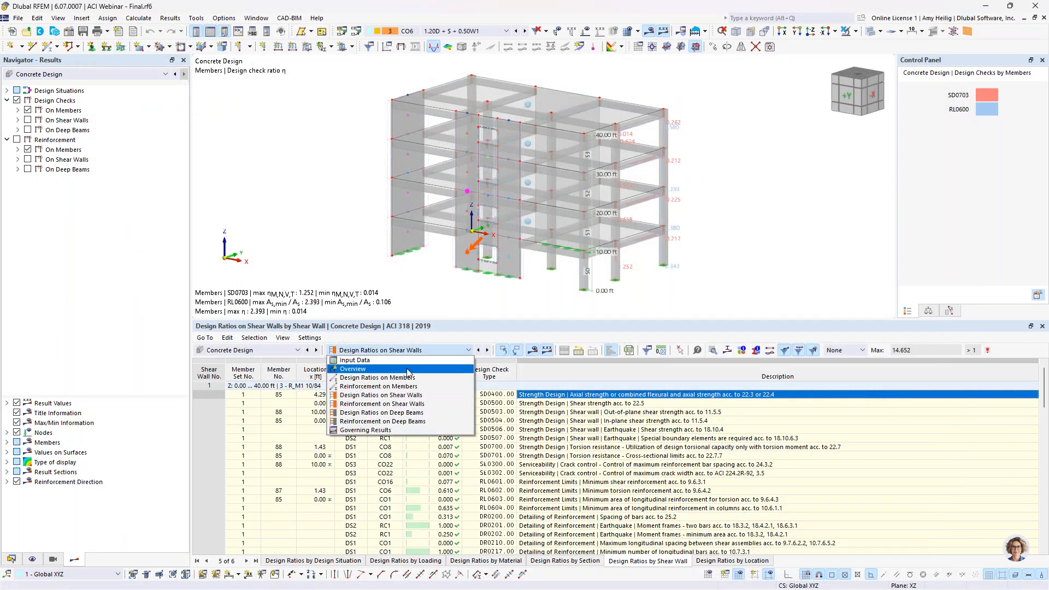
left_click(404, 414)
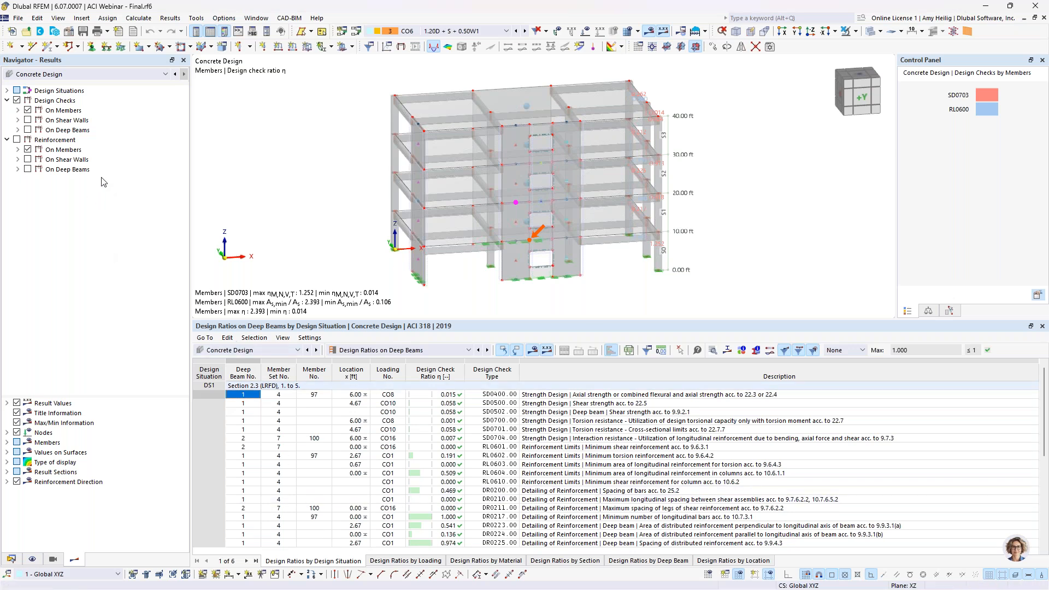
scroll(557, 247, "up", 5)
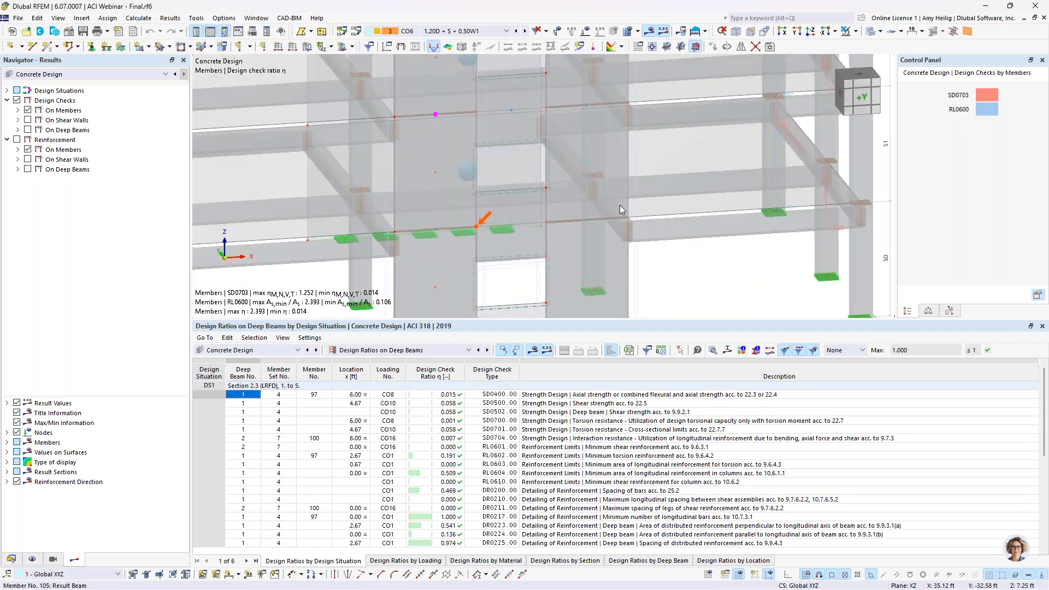
left_click(871, 31)
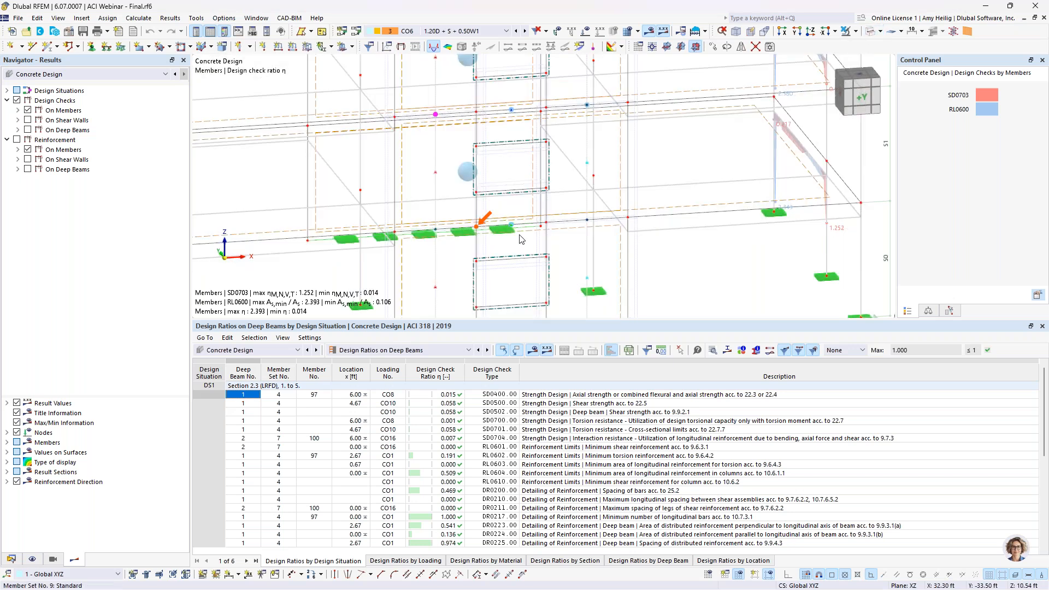
middle_click_drag(506, 236, 505, 211, "ctrl")
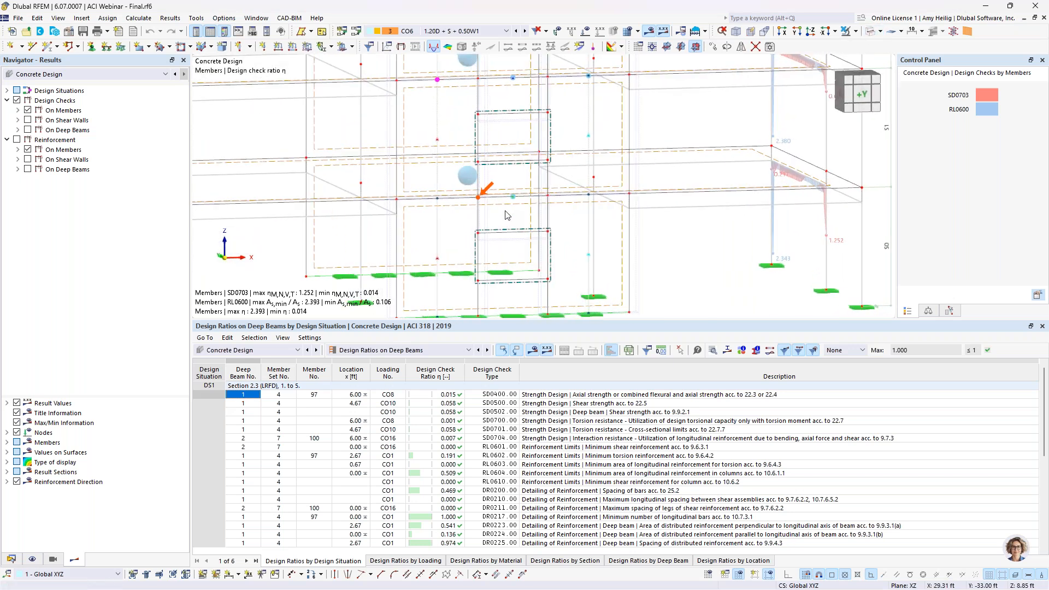
scroll(507, 215, "up", 4)
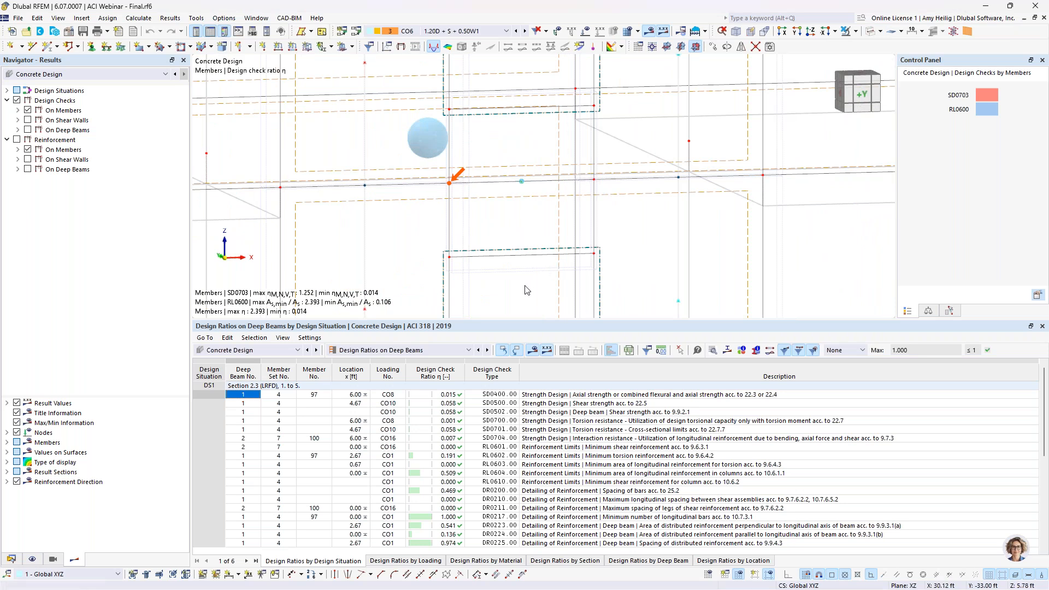
Display the deep beam strength design results SD0400 and SD0502 on the model instead of the ratio envelope.
left_click(18, 130)
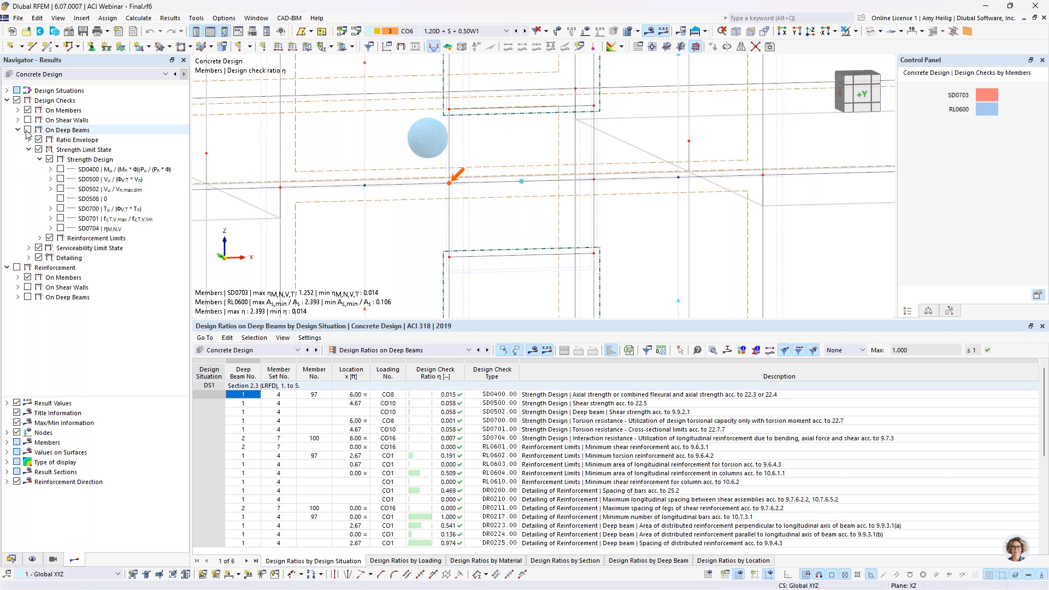
left_click(27, 130)
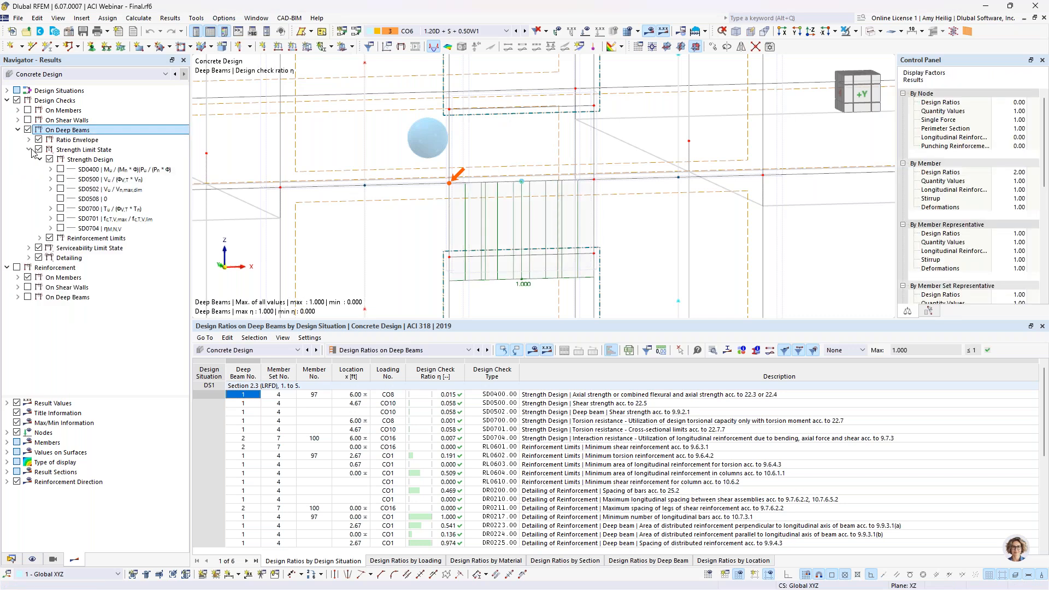
left_click(38, 141)
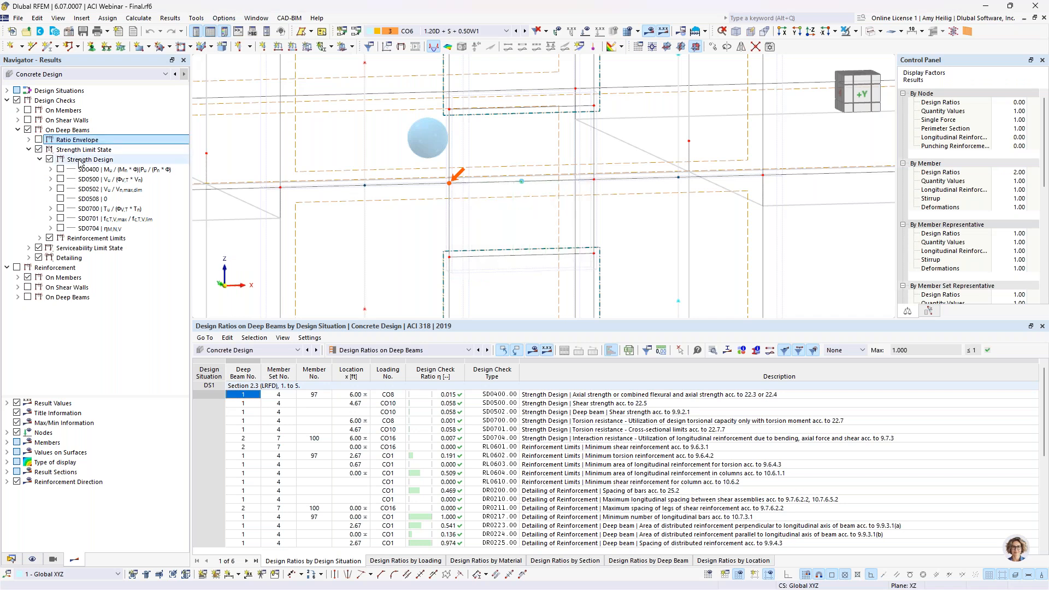
left_click(61, 170)
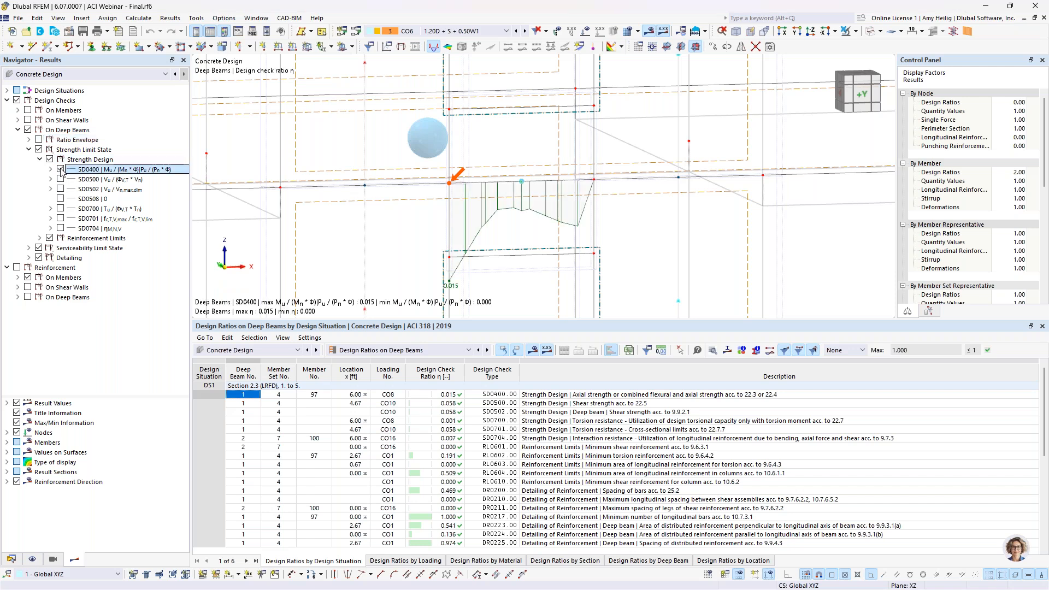
left_click(61, 189)
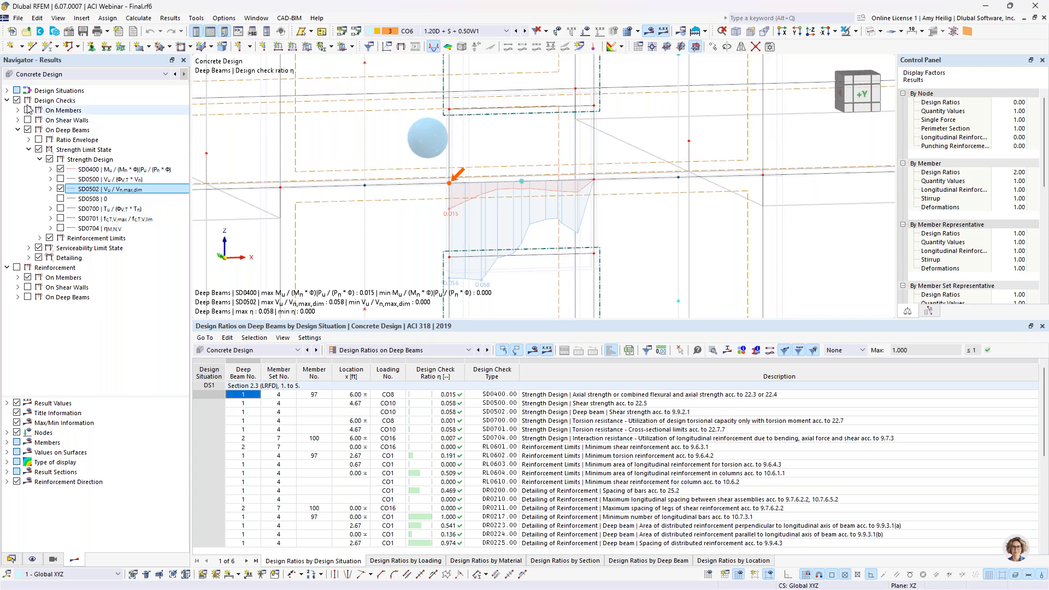
Turn on the reinforcement results for shear walls in place of the design check results.
left_click(7, 100)
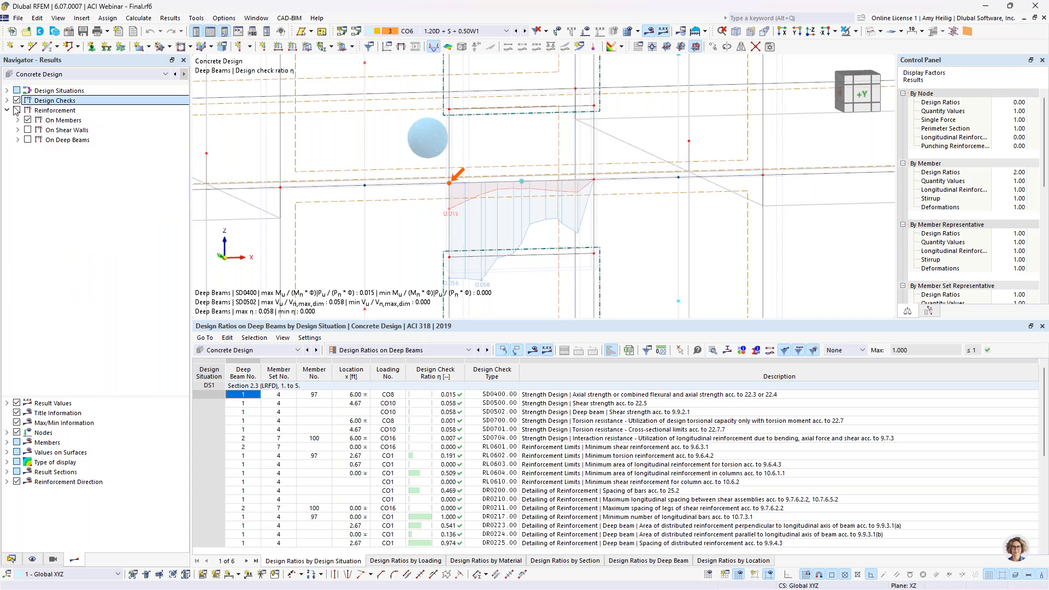
left_click(16, 110)
left_click(17, 111)
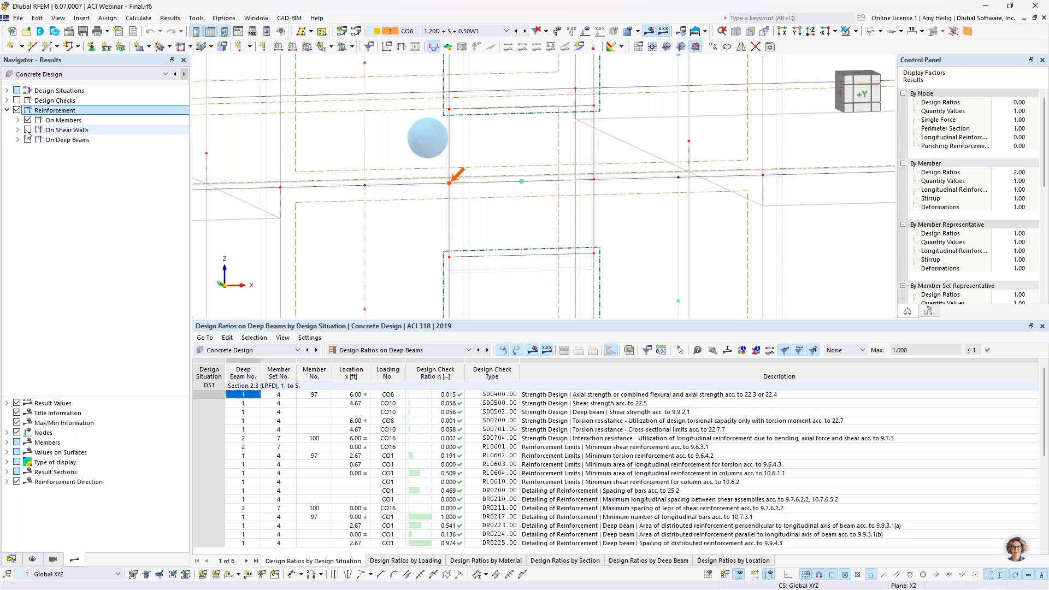
left_click(30, 130)
left_click(28, 131)
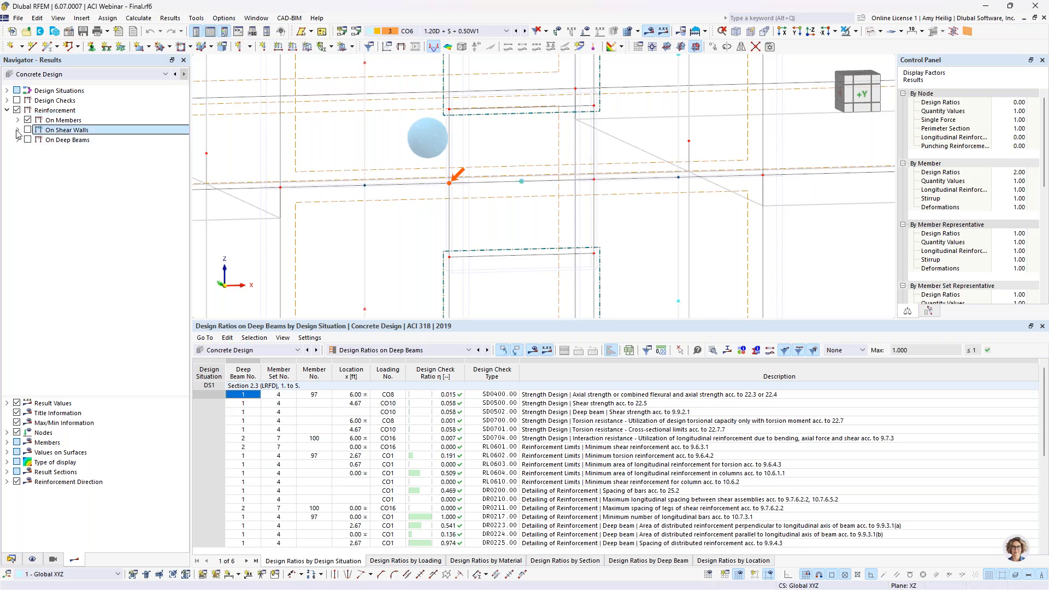
left_click(18, 130)
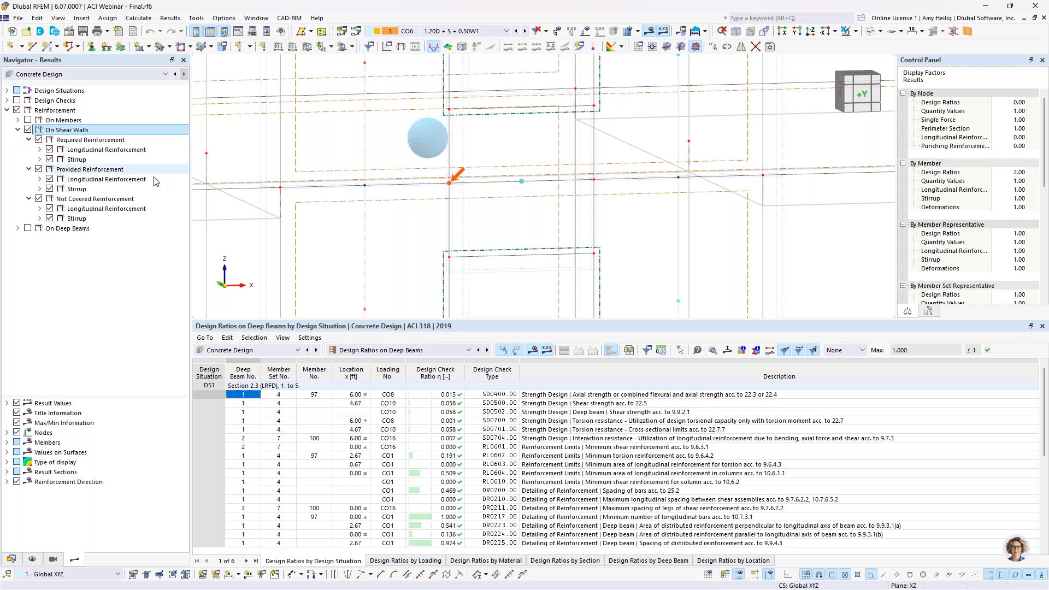
scroll(528, 228, "down", 5)
middle_click_drag(558, 222, 518, 229)
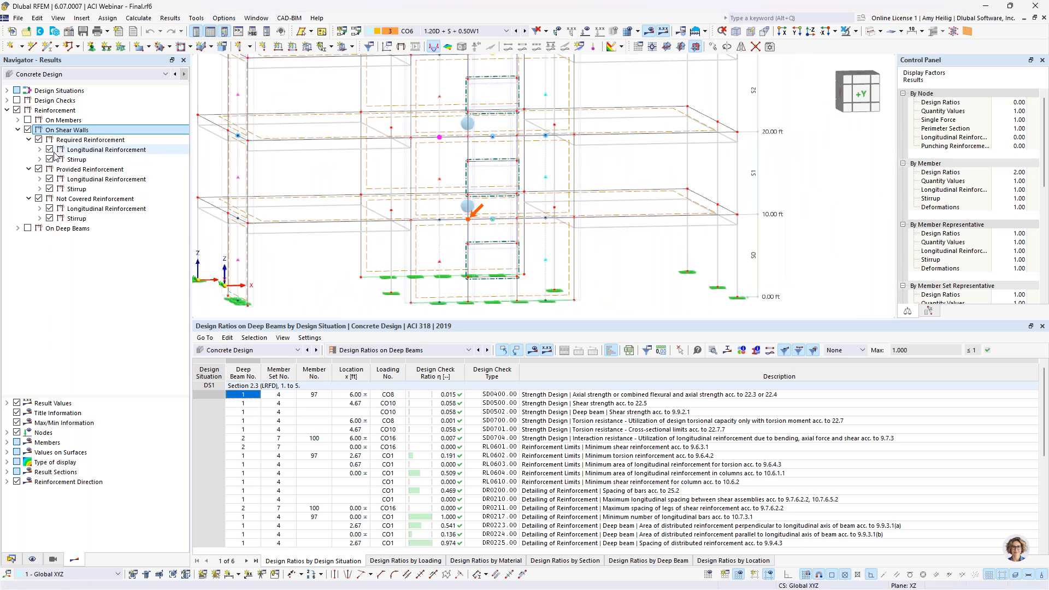
Display the required top longitudinal reinforcement As,req,+z on the shear walls and inspect its diagrams.
left_click(40, 150)
left_click(62, 161)
left_click(61, 159)
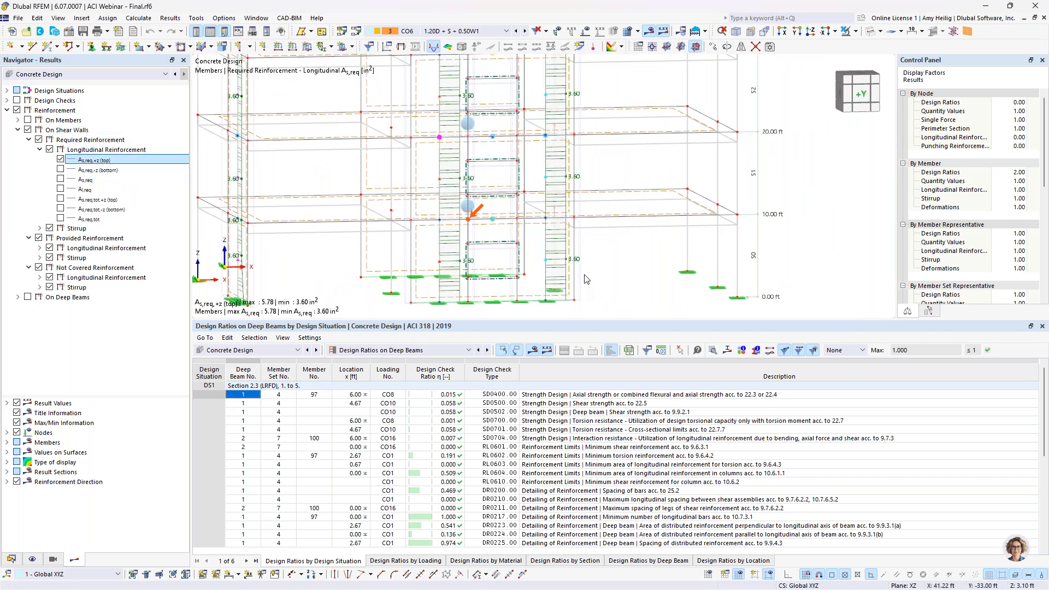
scroll(587, 279, "up", 3)
scroll(587, 279, "down", 2)
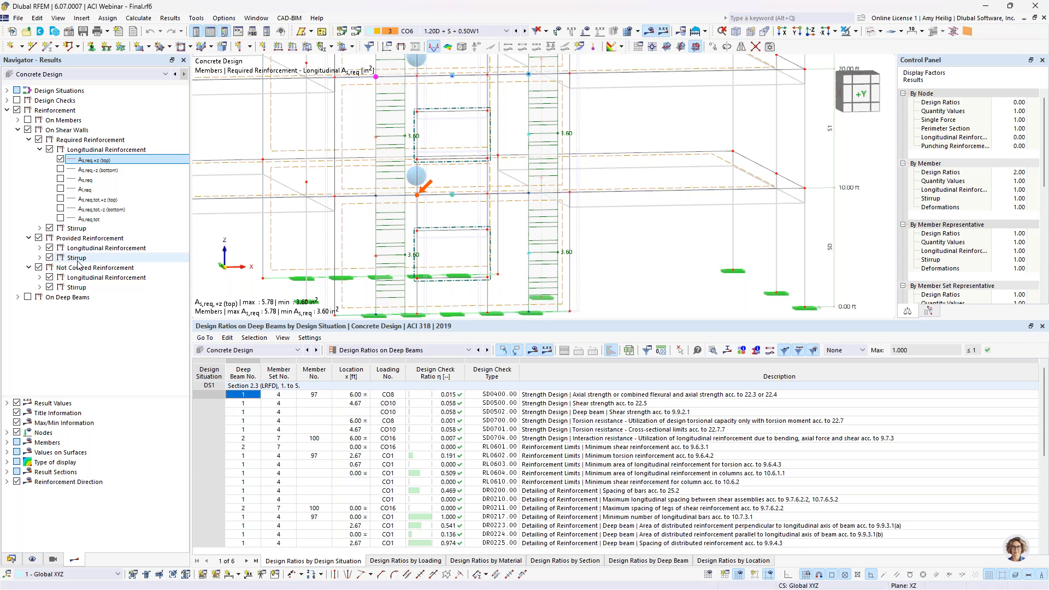
Add the provided top longitudinal reinforcement As,prov,+z for comparison, and expand the not covered longitudinal reinforcement results.
left_click(40, 249)
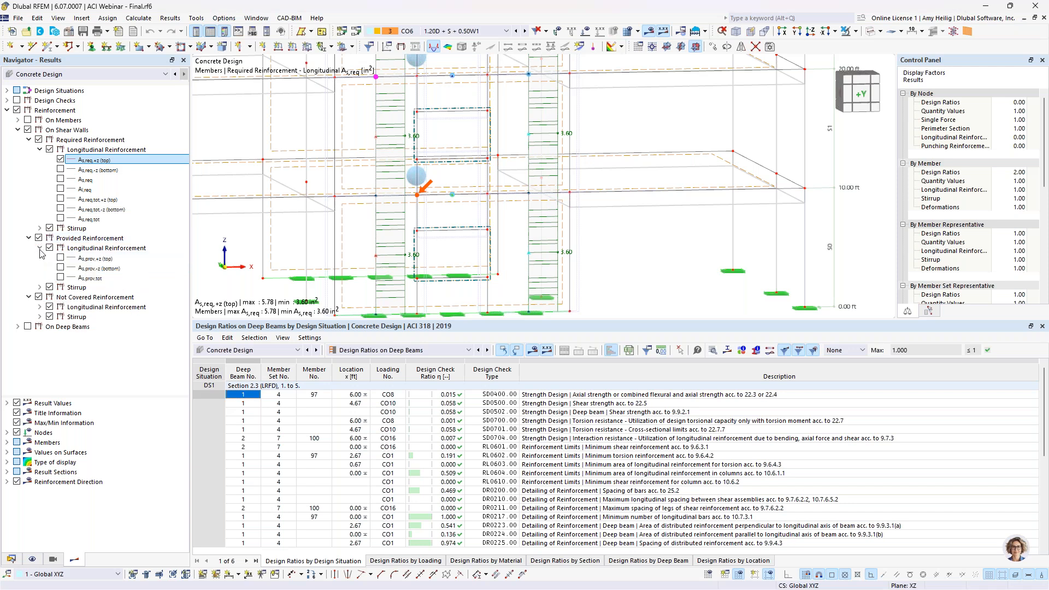
left_click(60, 261)
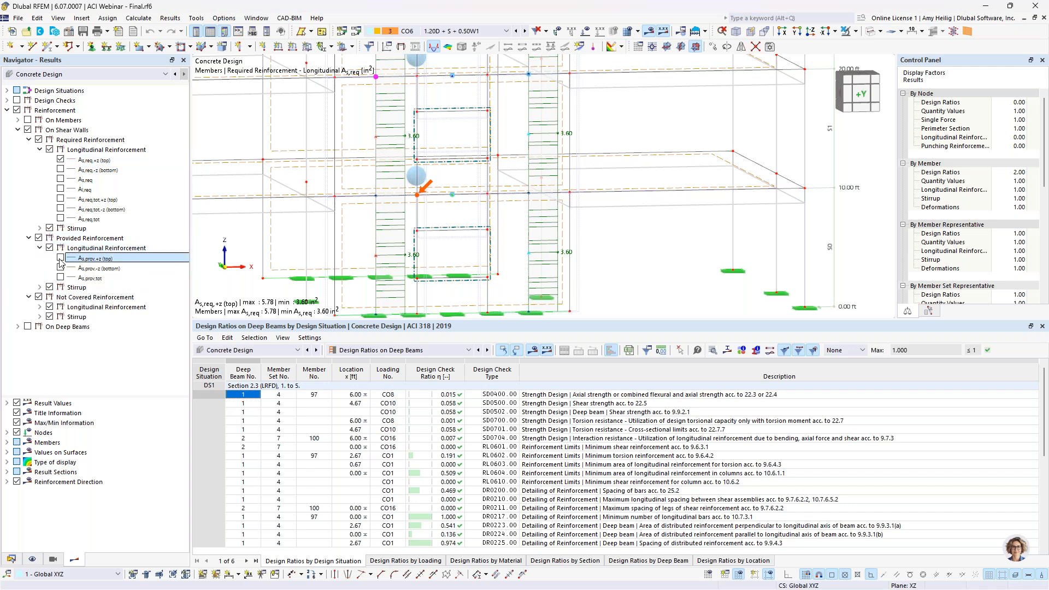
left_click(60, 259)
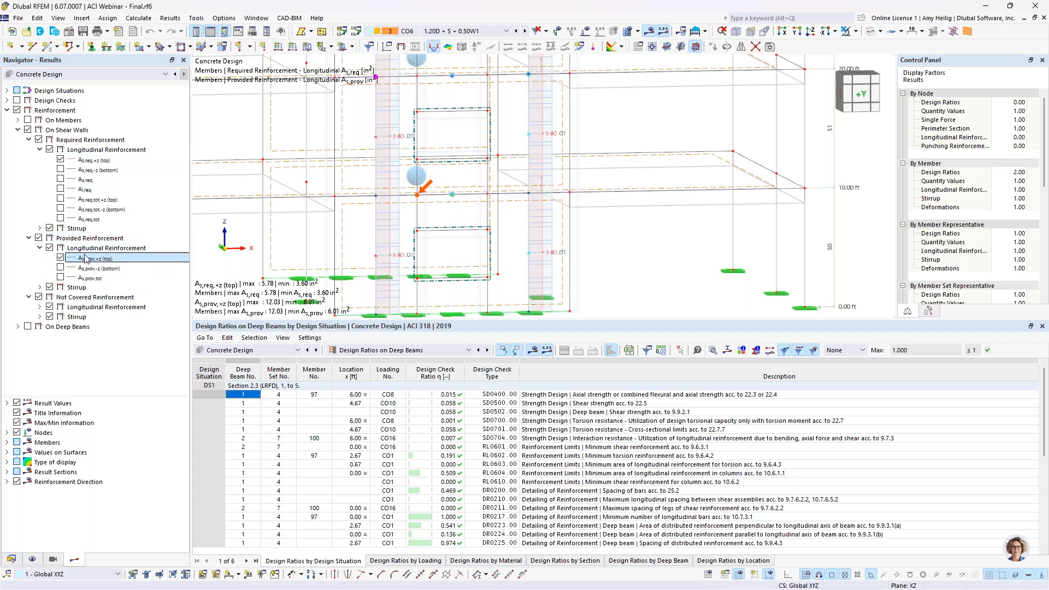
scroll(549, 264, "up", 3)
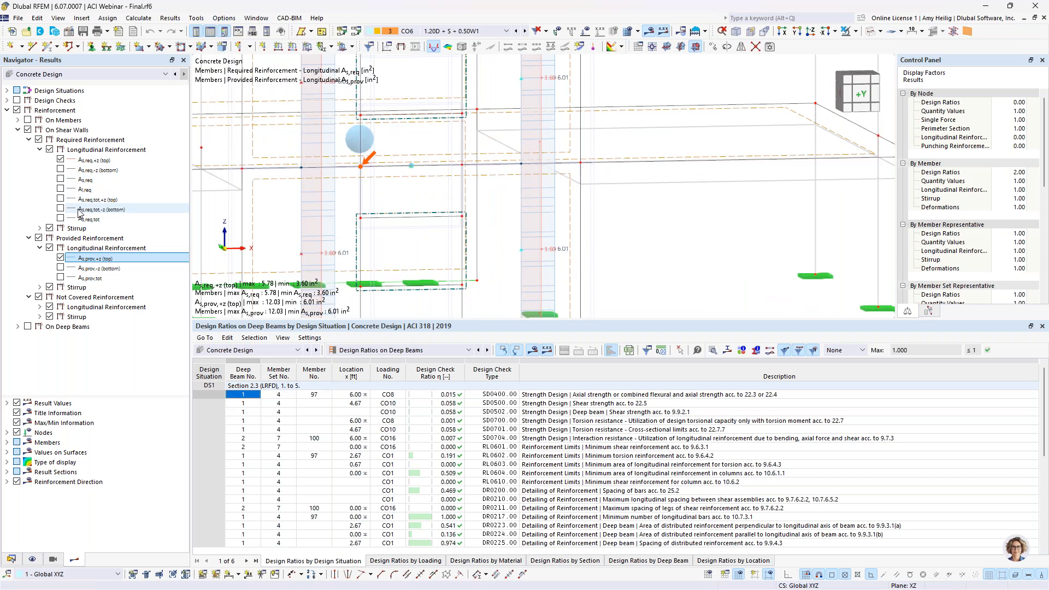
left_click(39, 307)
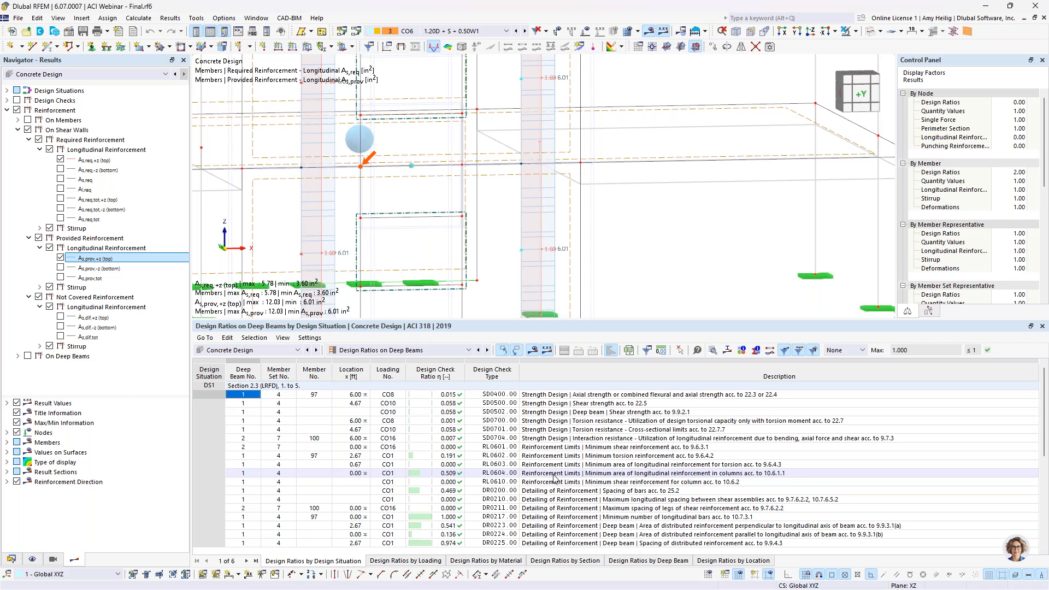
Switch the displayed results from concrete design to static analysis and bring the whole building into view.
left_click(75, 78)
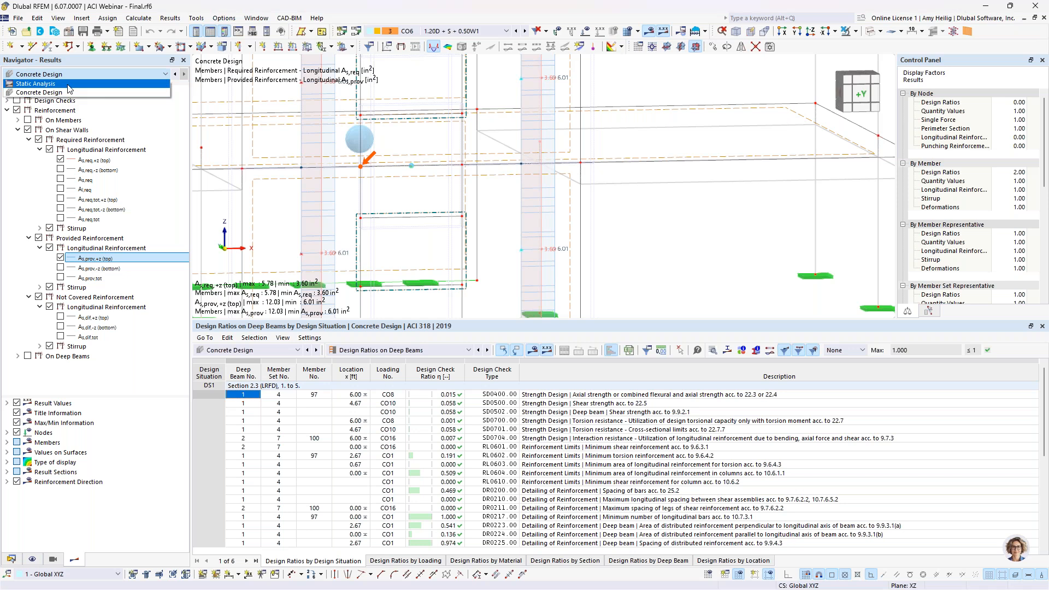
left_click(68, 85)
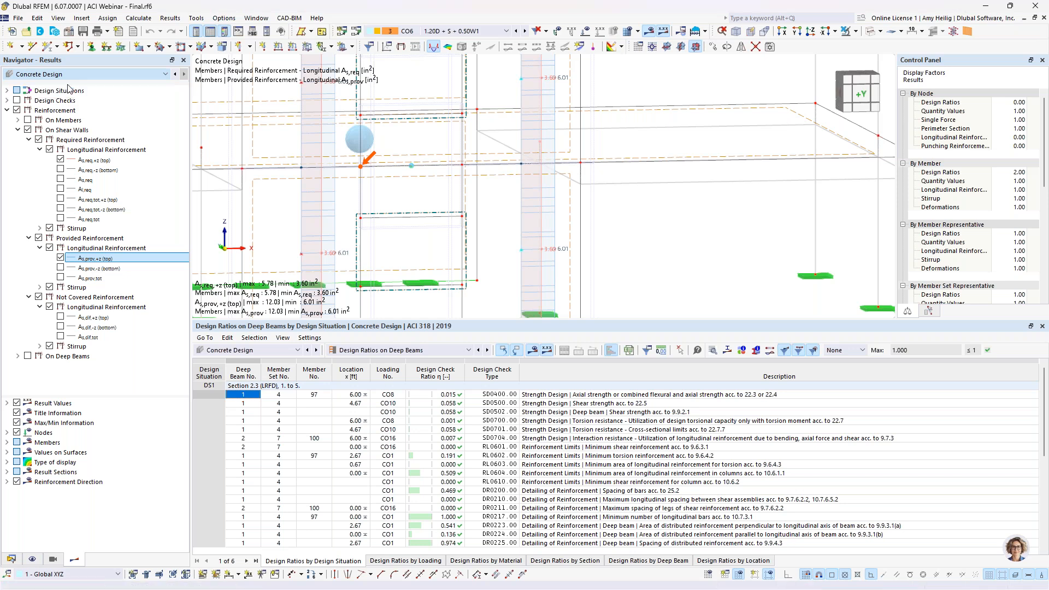
scroll(591, 210, "down", 3)
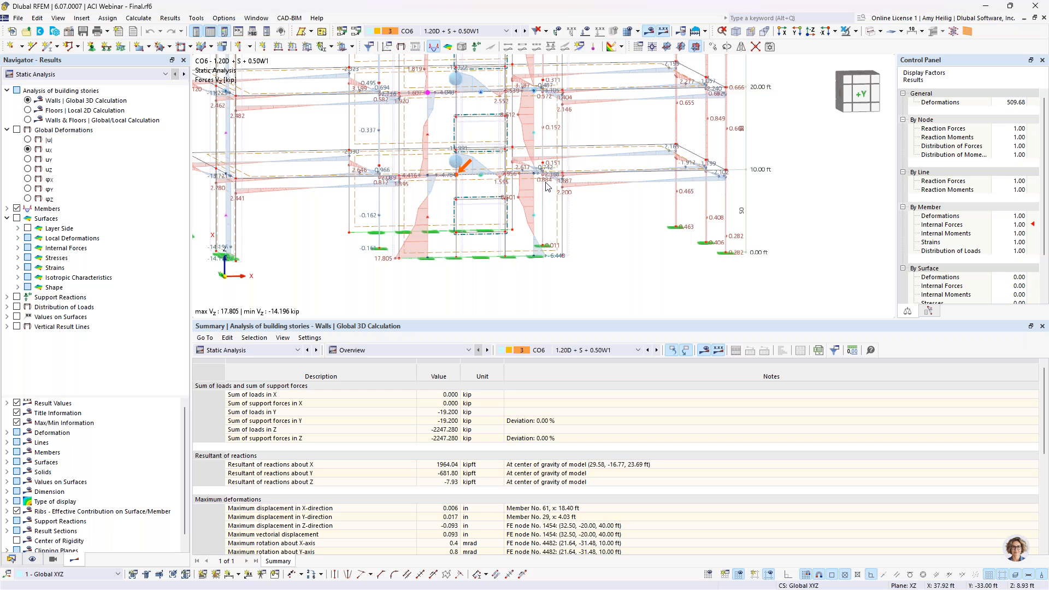
scroll(593, 216, "down", 3)
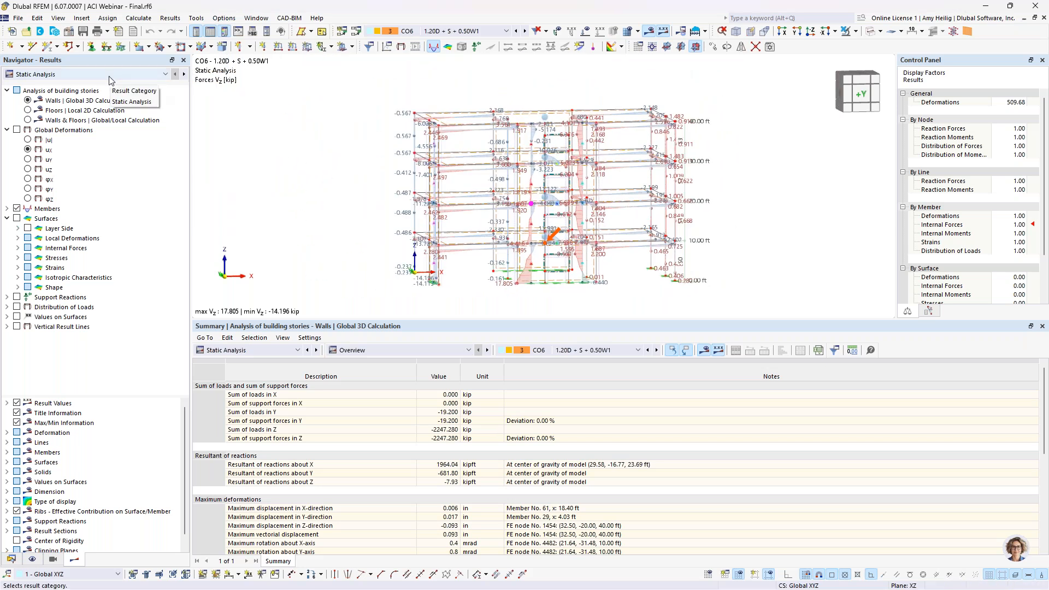
Display the total global deformations |u| on the building for CO6 and hide the result values.
left_click(468, 31)
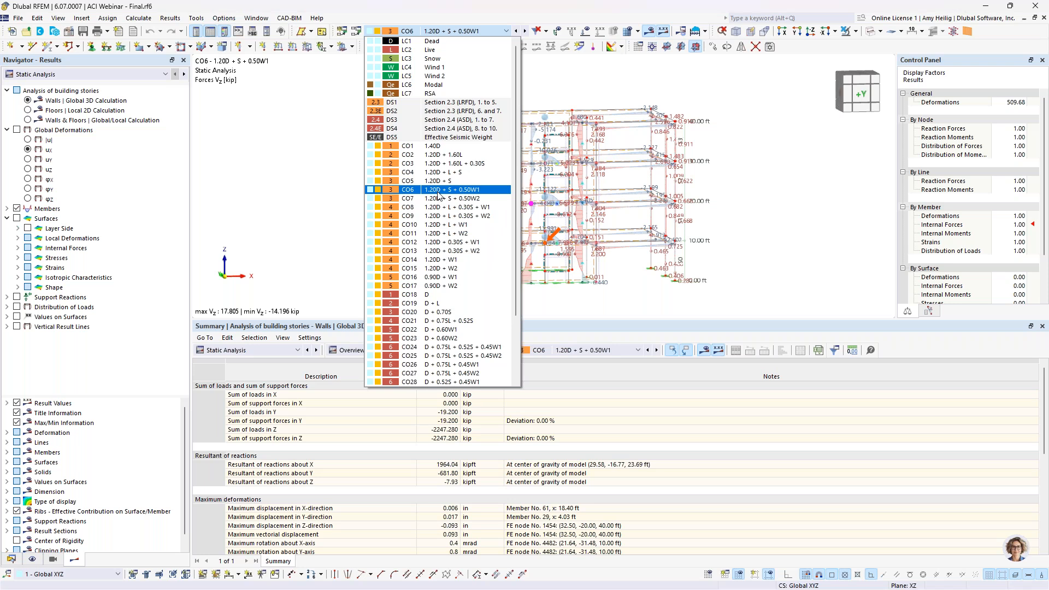
left_click(439, 195)
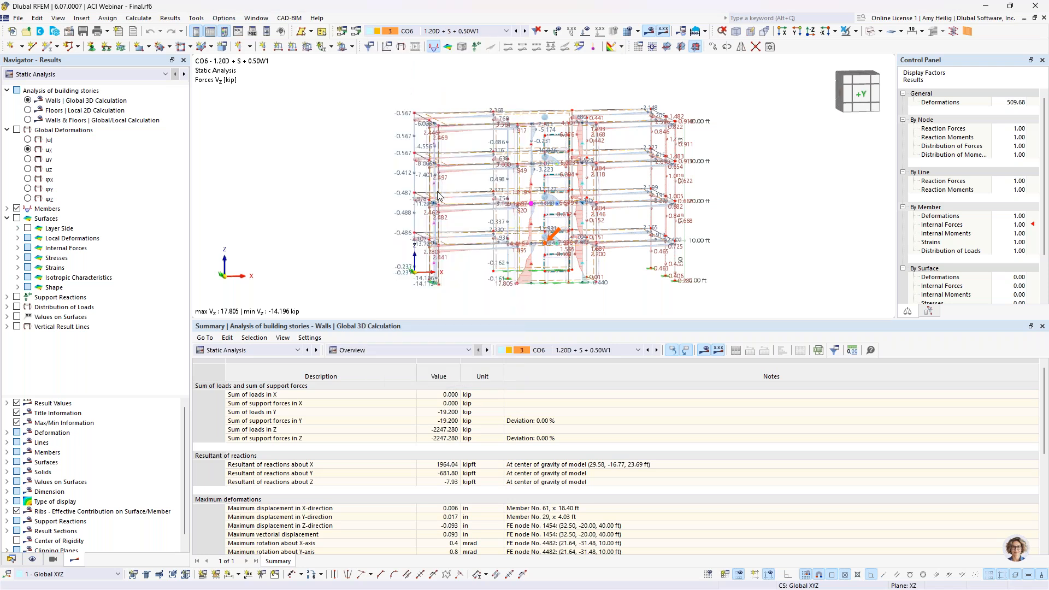
left_click(17, 130)
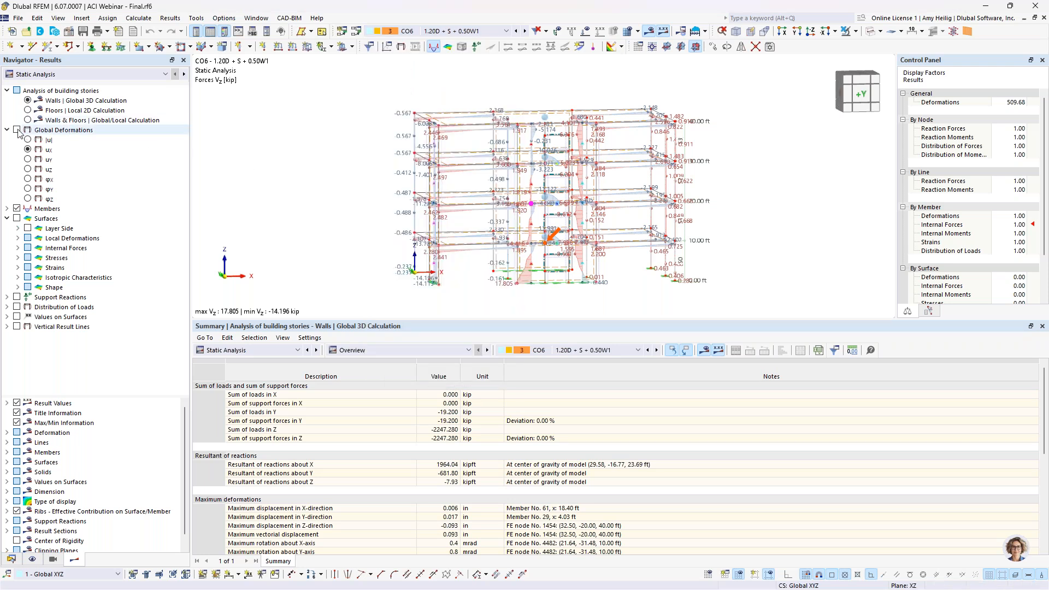
left_click(27, 140)
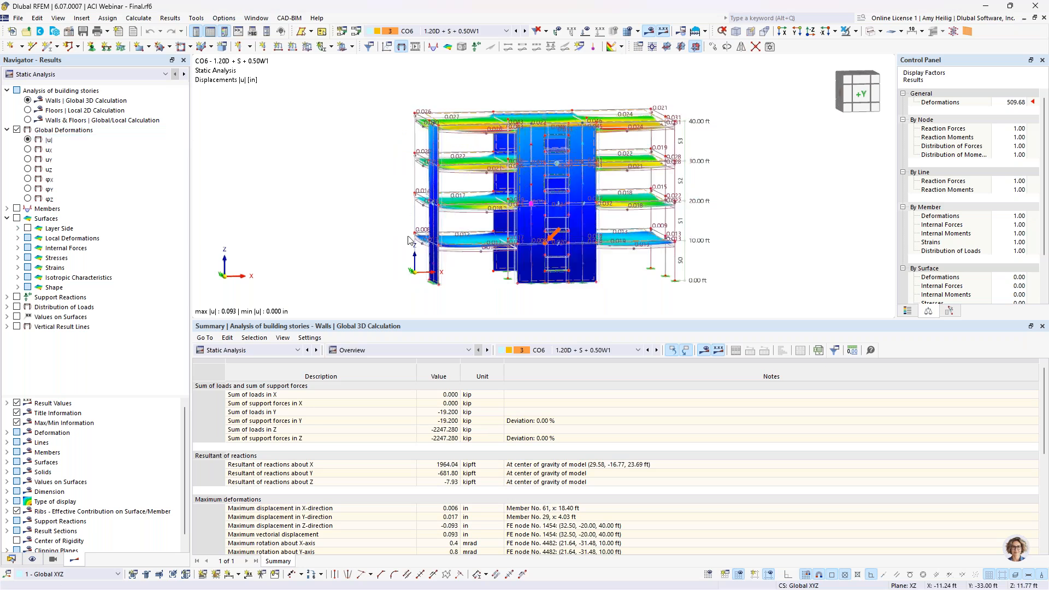
middle_click_drag(392, 219, 678, 220, "ctrl")
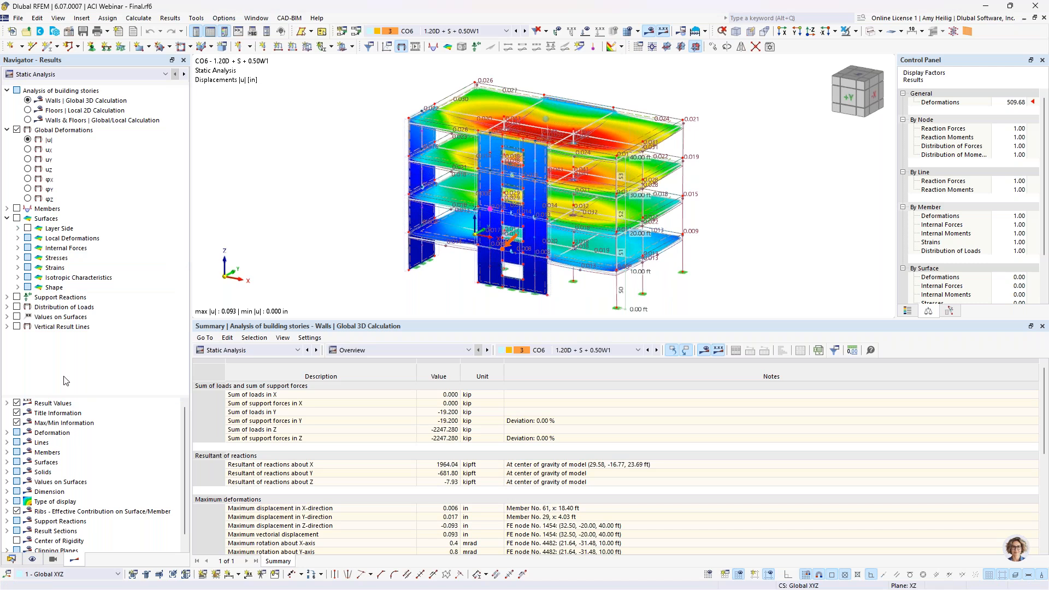
left_click(17, 405)
left_click(17, 403)
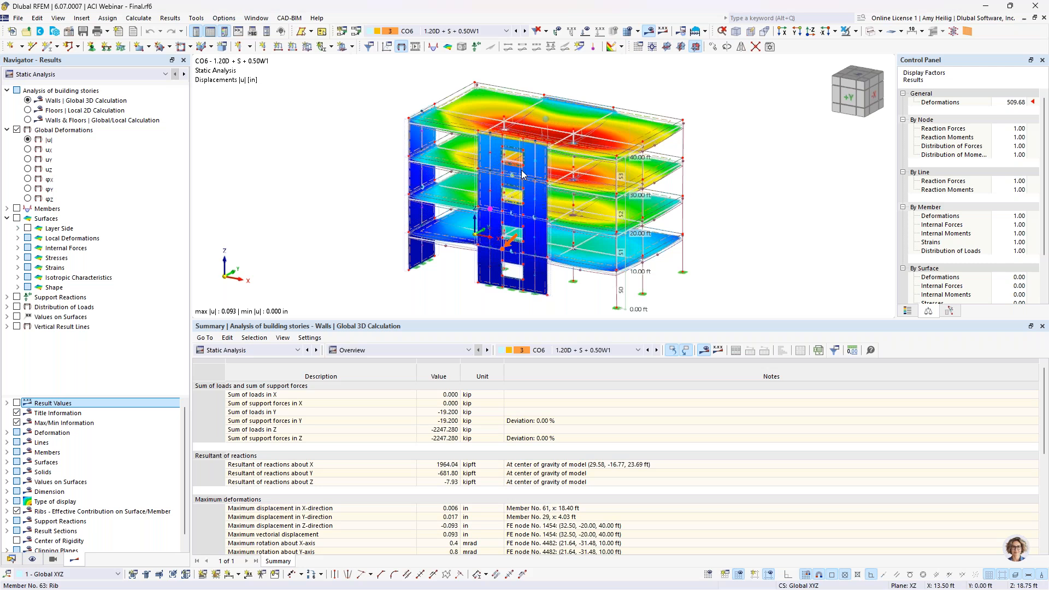
Review the available load cases and combinations, and show the deformations from the Floors | Local 2D Calculation.
left_click(507, 32)
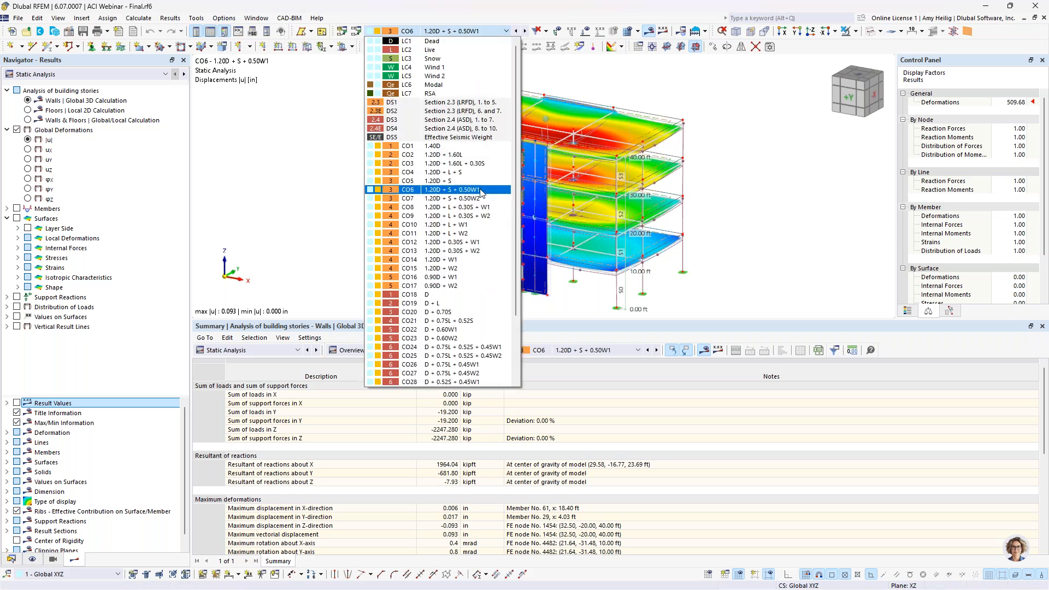
left_click(283, 216)
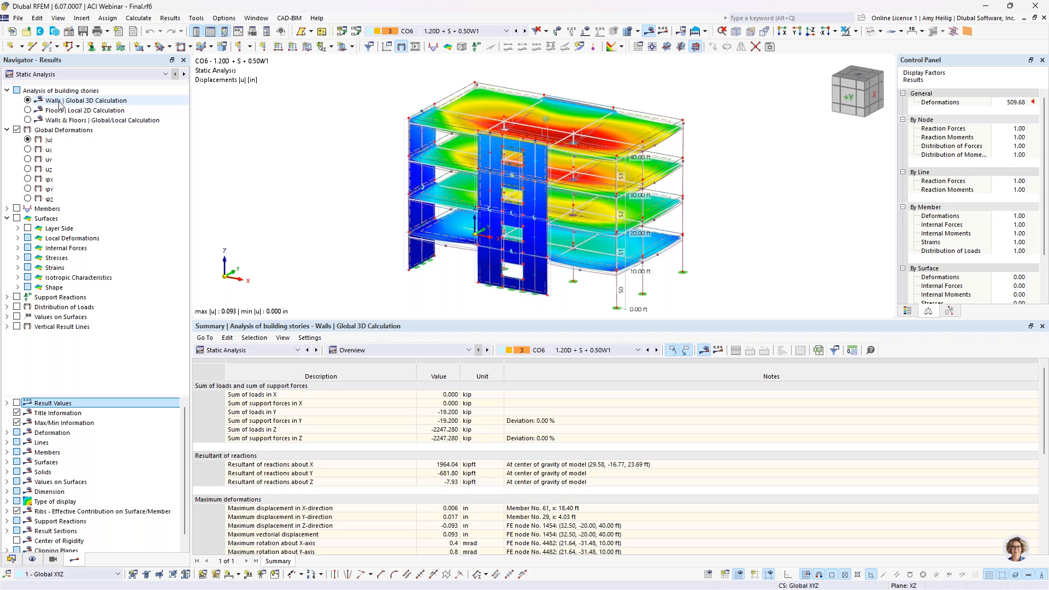
left_click(27, 110)
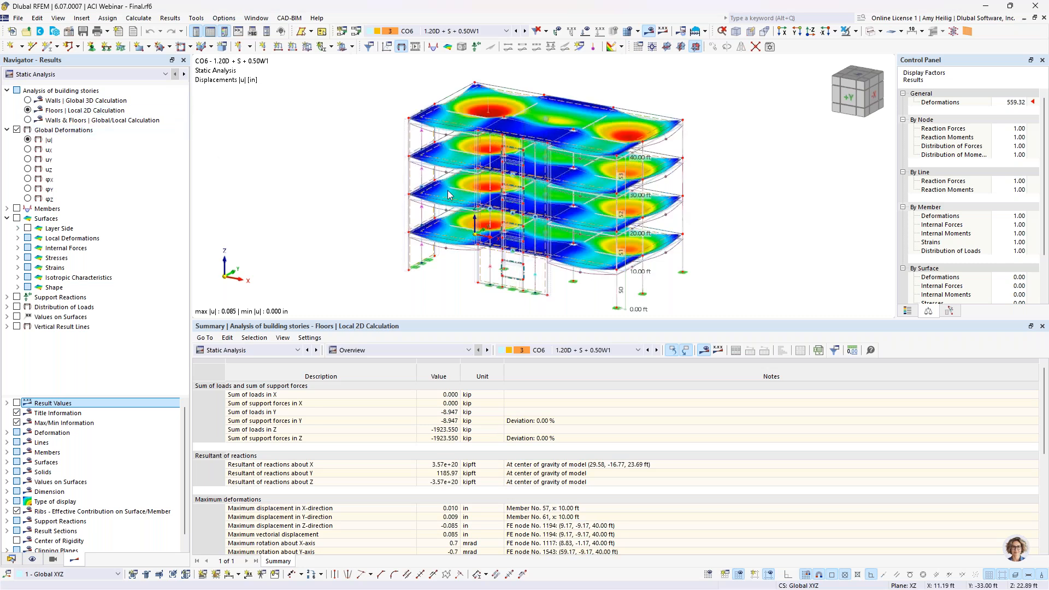
mouse_move(393, 242)
middle_mouse_down("ctrl")
mouse_move(392, 218)
mouse_move(400, 230)
middle_mouse_up("ctrl")
scroll(401, 213, "up", 1)
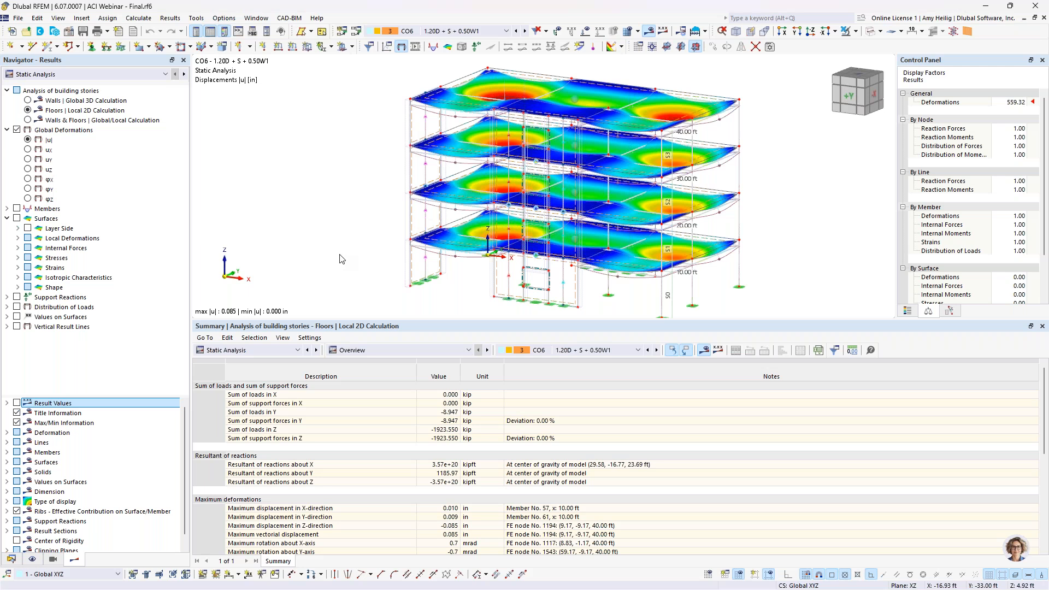
Show the deformations from the combined Walls & Floors | Global/Local Calculation and enlarge the model view by shrinking the results table.
left_click(498, 30)
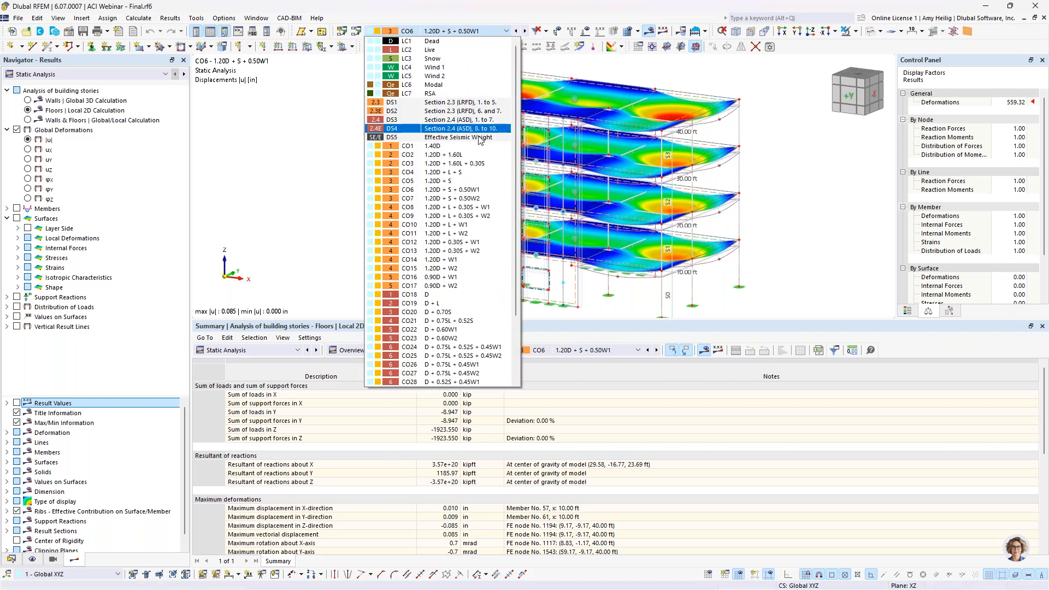
left_click(300, 197)
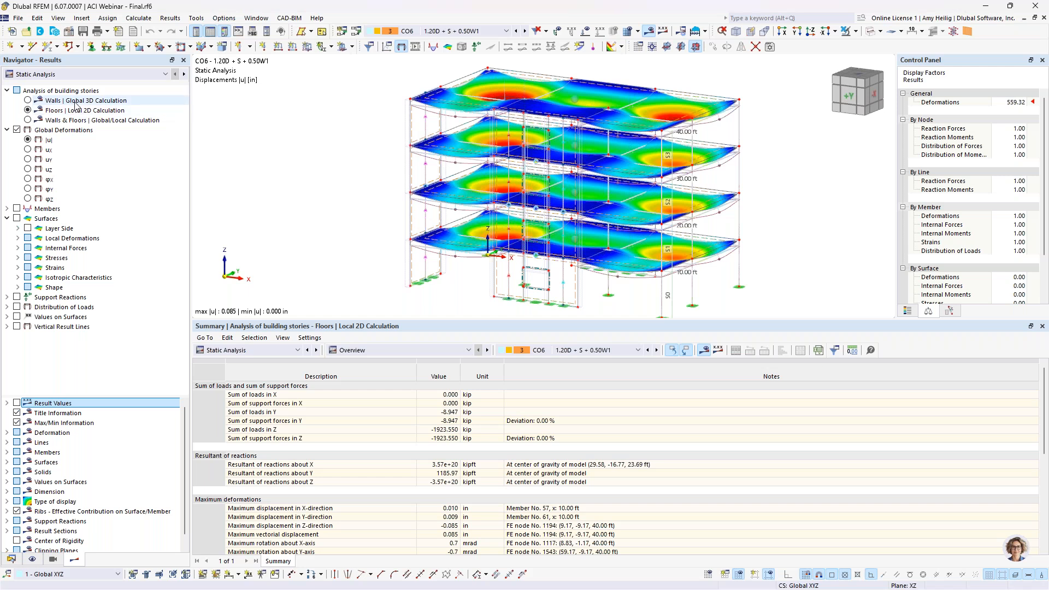
left_click(28, 121)
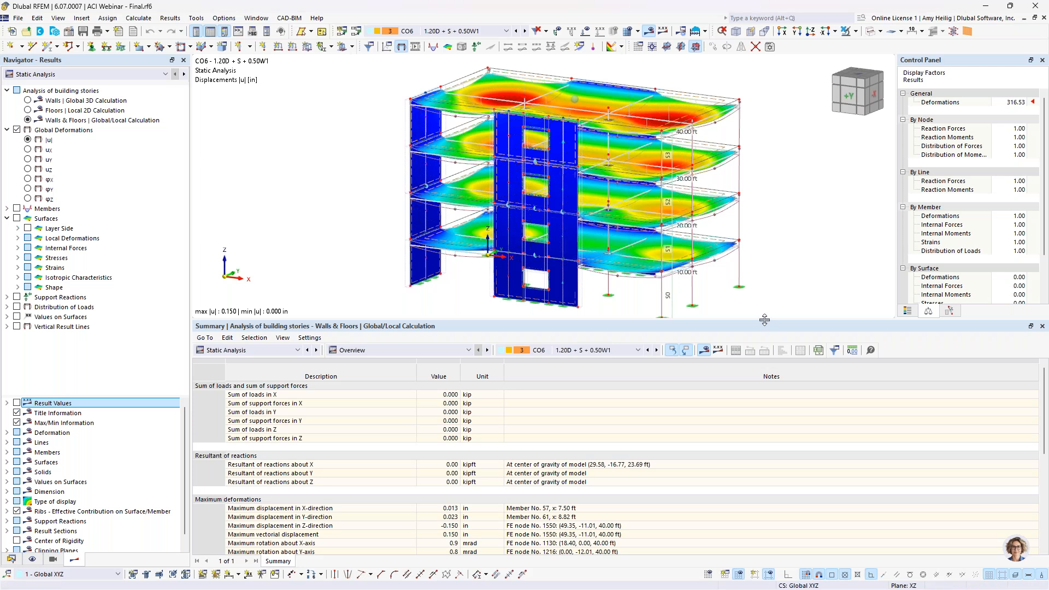
left_click_drag(765, 320, 764, 381)
middle_click_drag(792, 281, 760, 287, "ctrl")
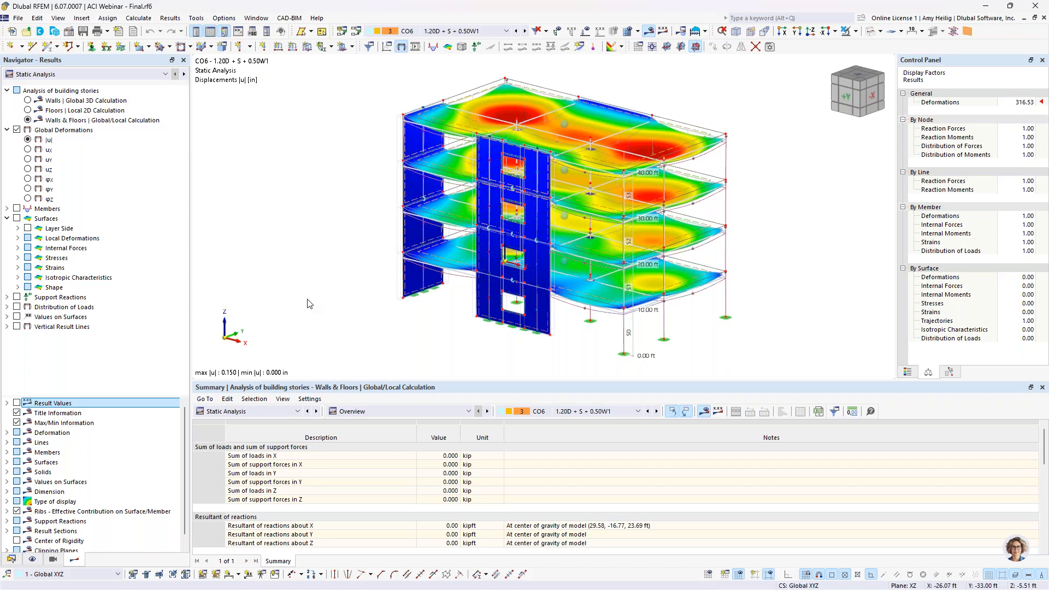
Switch to the running PowerPoint slide show and advance to the ACI 318 Concrete Design Future Developments slide.
key("super+Tab")
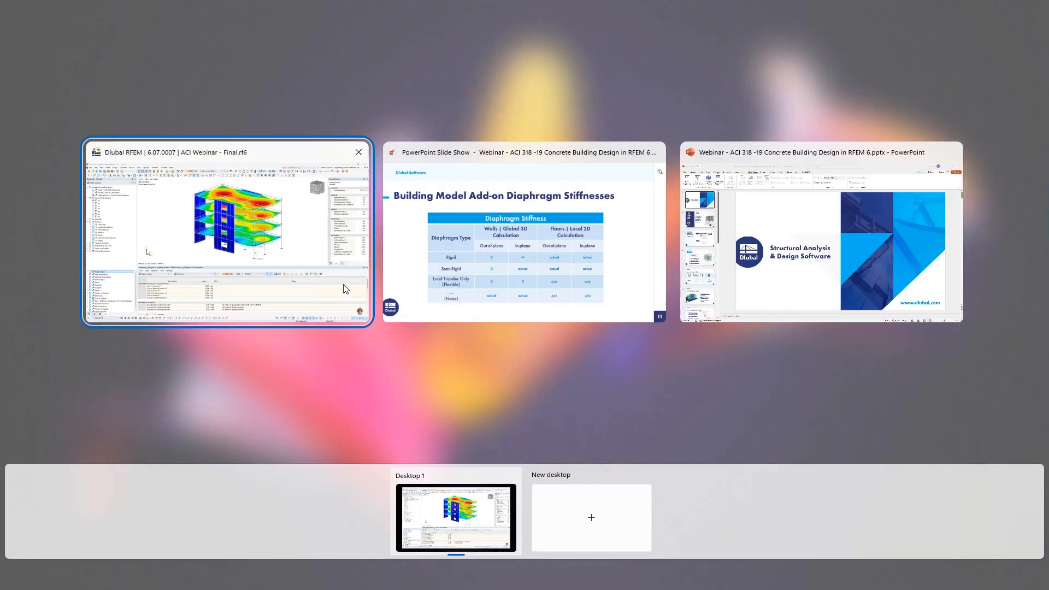
left_click(529, 241)
key("Right")
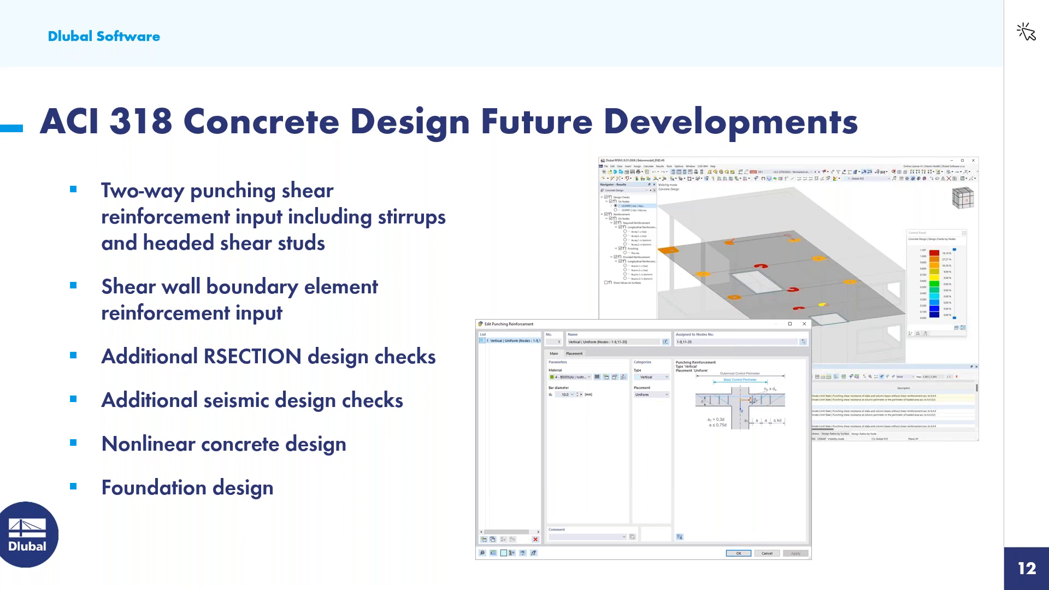